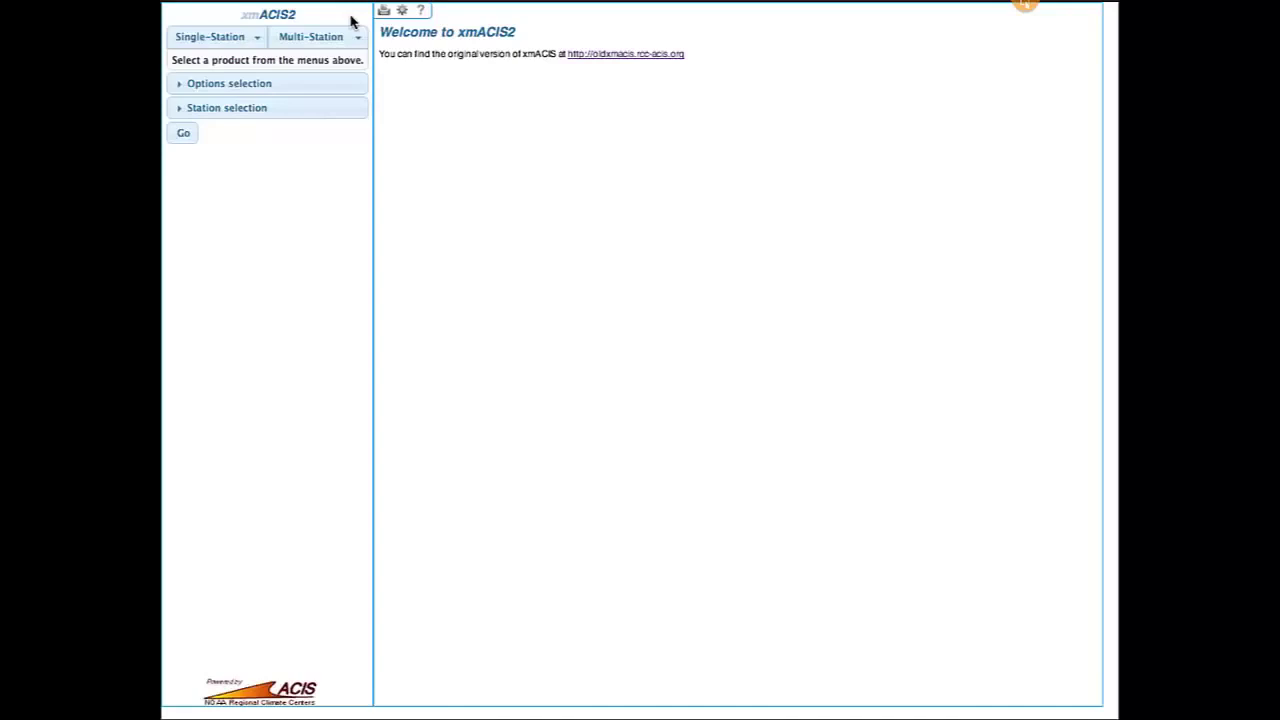
# Browse the Multi-Station and Single-Station product menus, ending with the Single-Station list open.
pyautogui.click(332, 40)
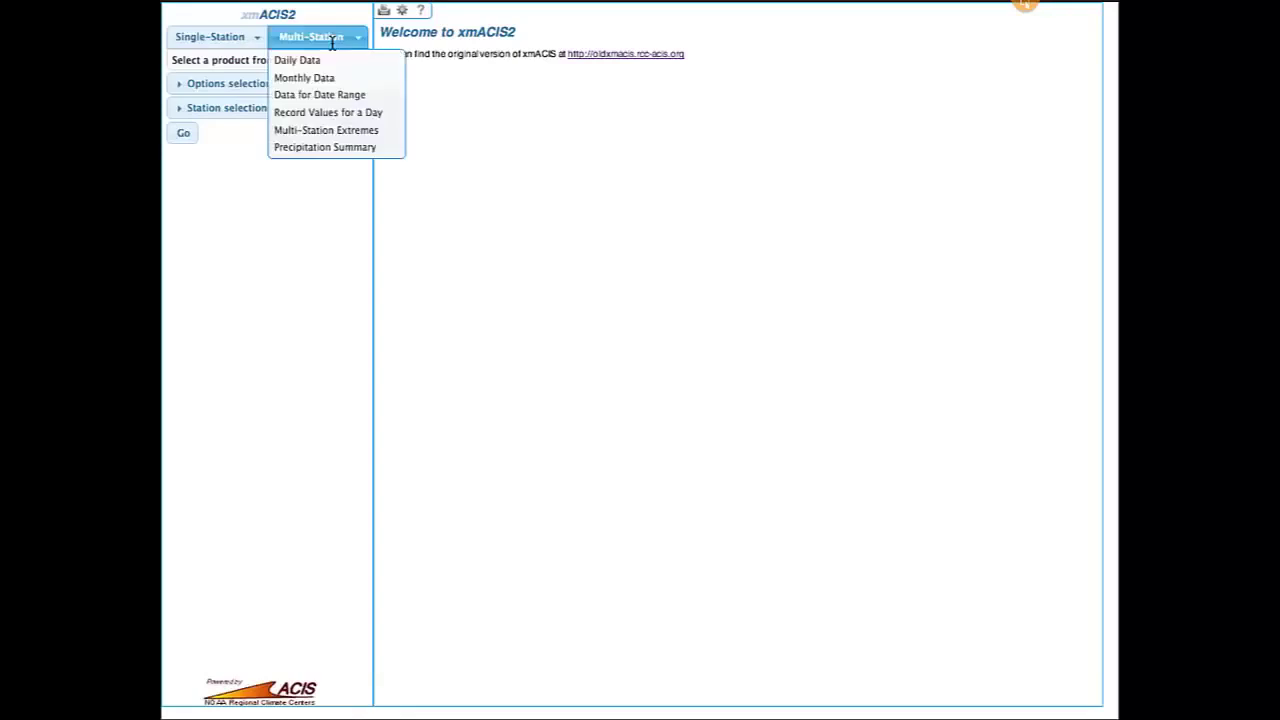
pyautogui.click(381, 250)
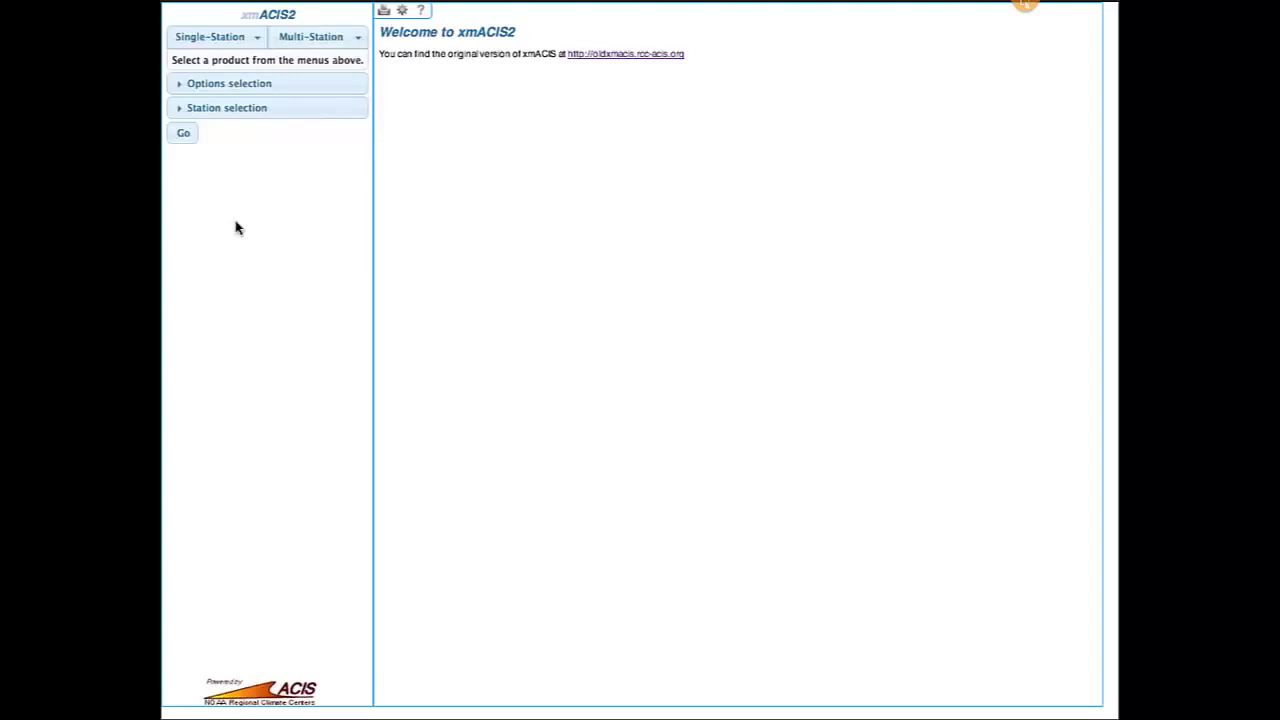
pyautogui.click(248, 40)
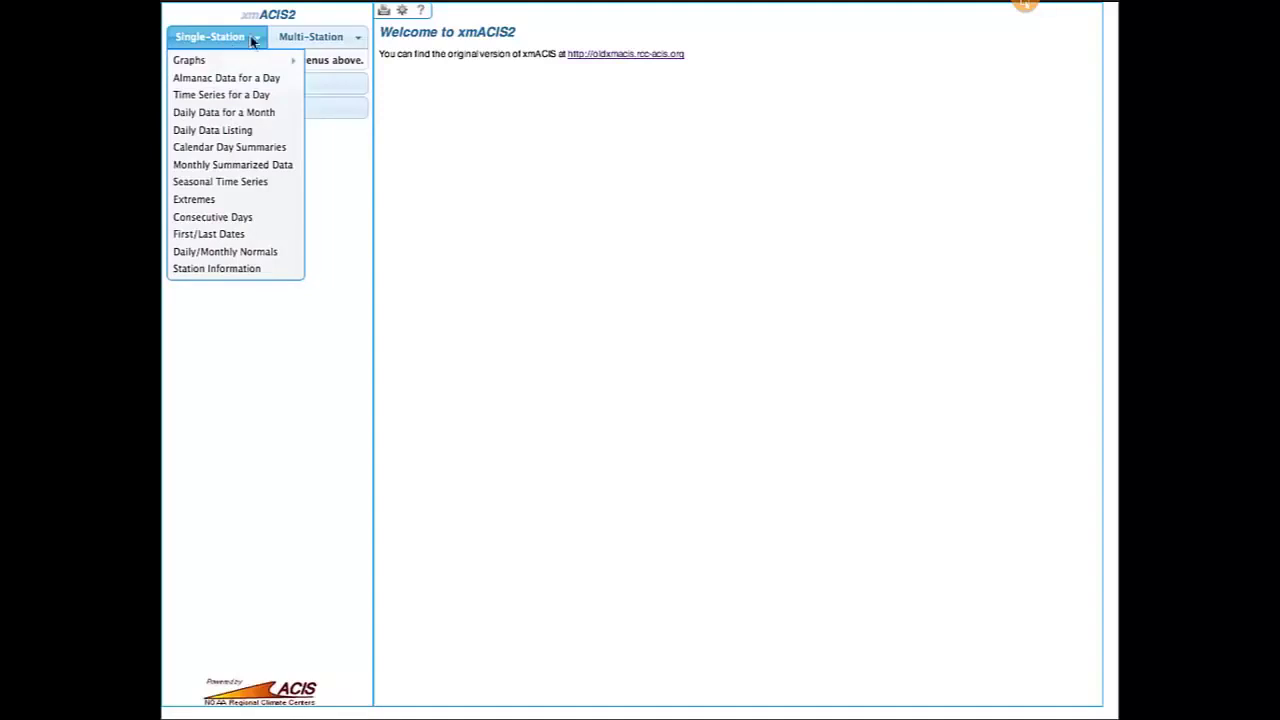
pyautogui.click(307, 42)
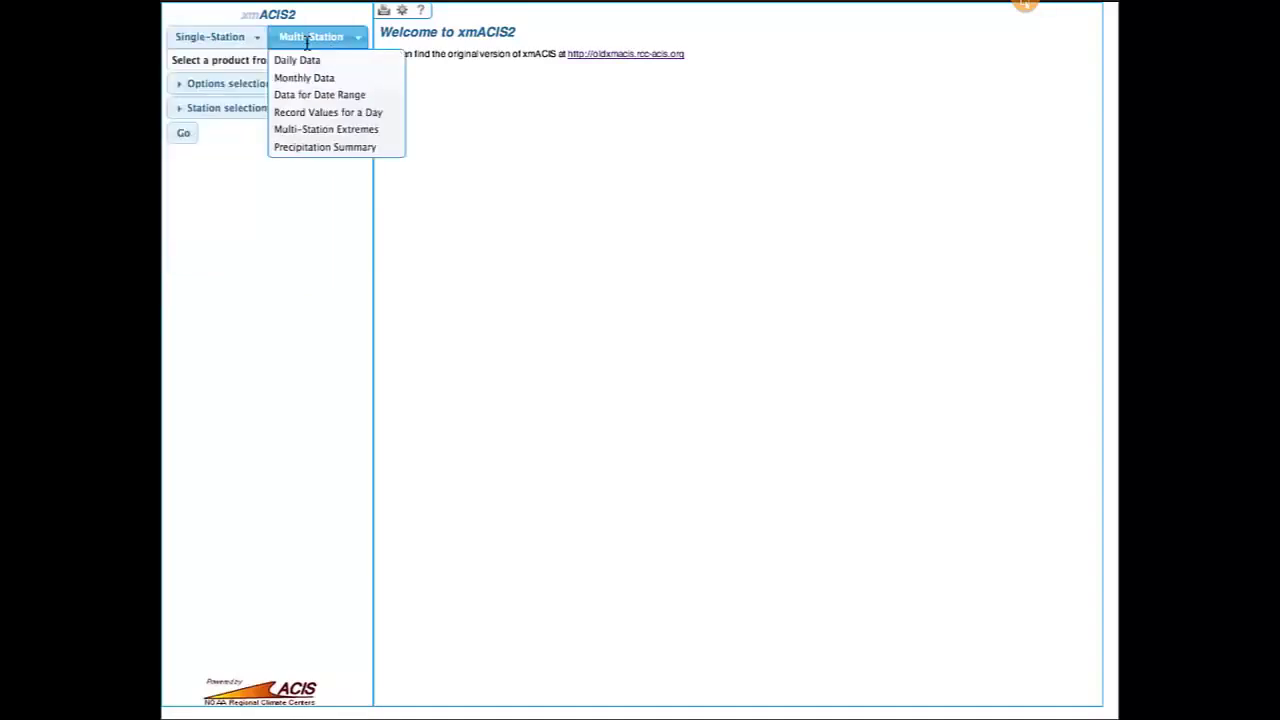
pyautogui.click(242, 204)
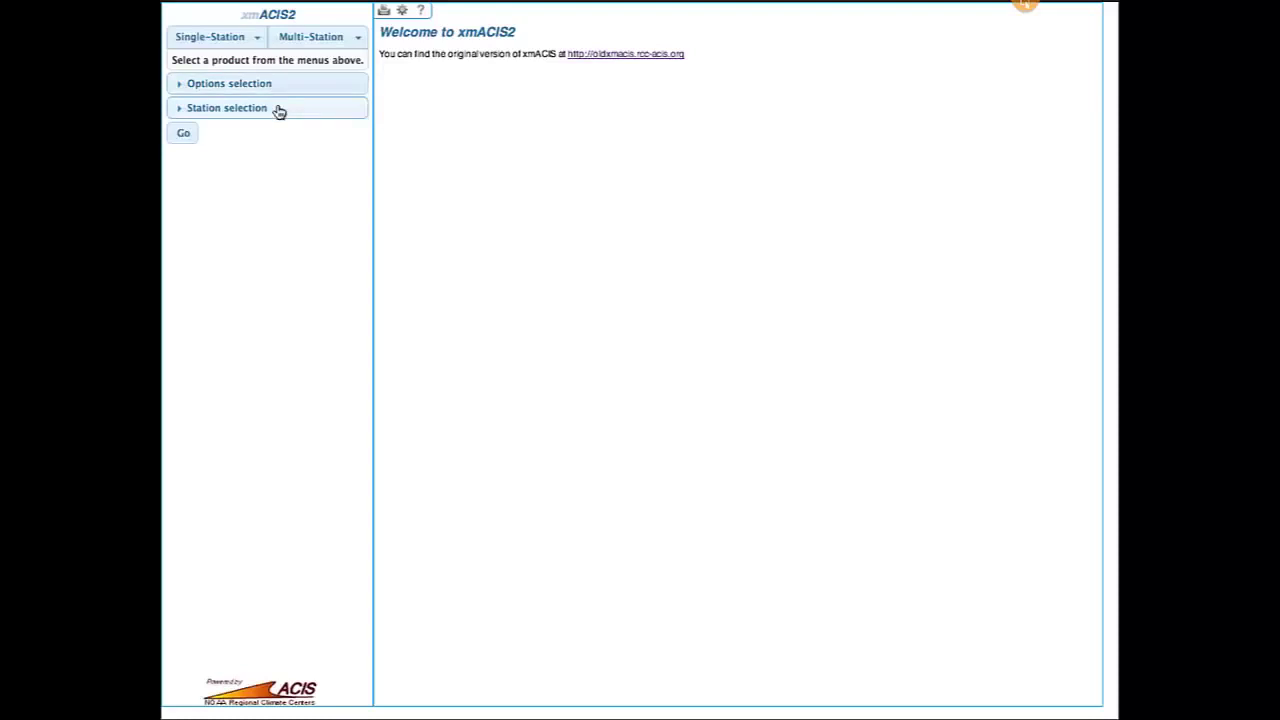
pyautogui.click(215, 37)
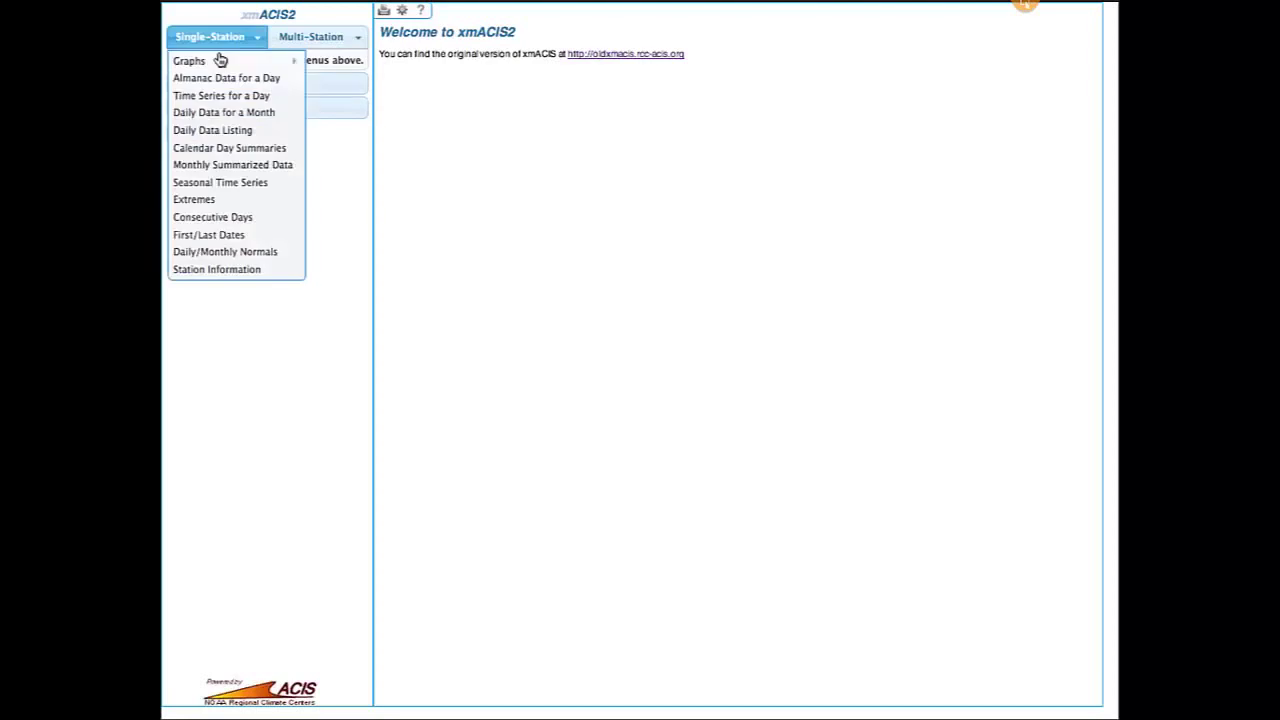
# Choose Temperature Graph and set the period to Spring (Mar–May) 2013.
pyautogui.moveTo(220, 61)
pyautogui.click(328, 66)
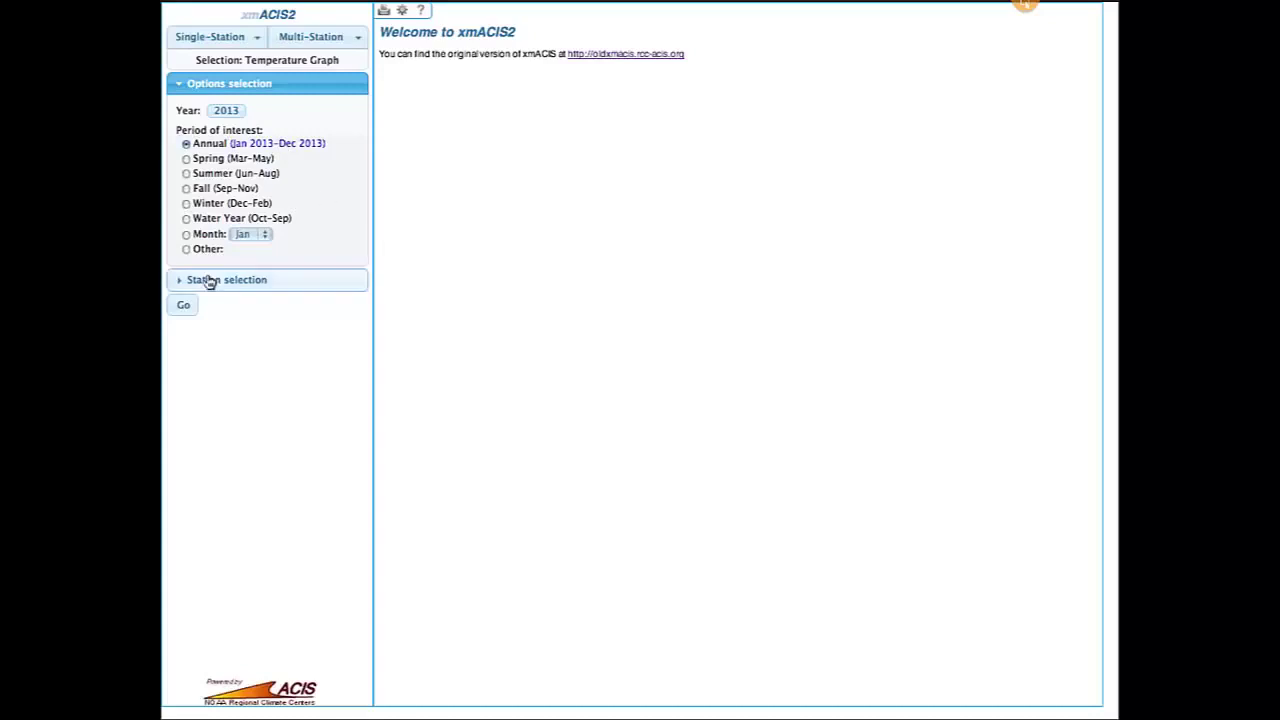
pyautogui.click(186, 250)
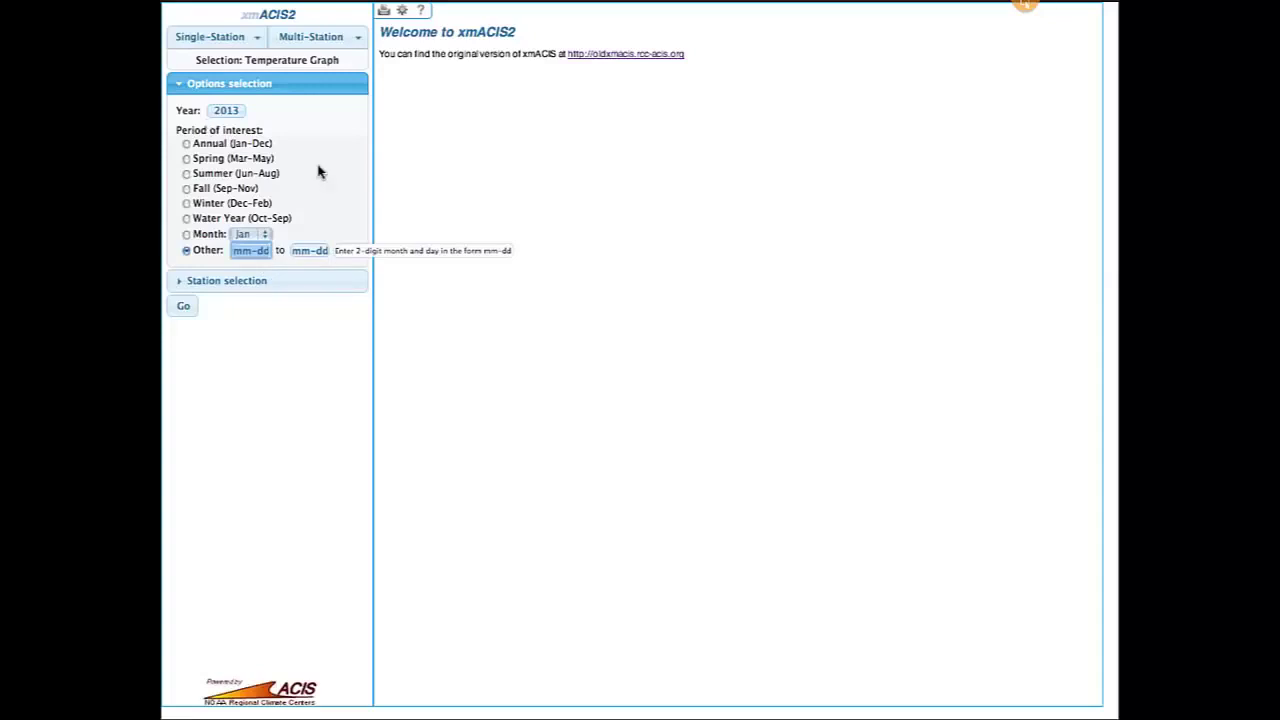
pyautogui.click(189, 164)
pyautogui.click(187, 159)
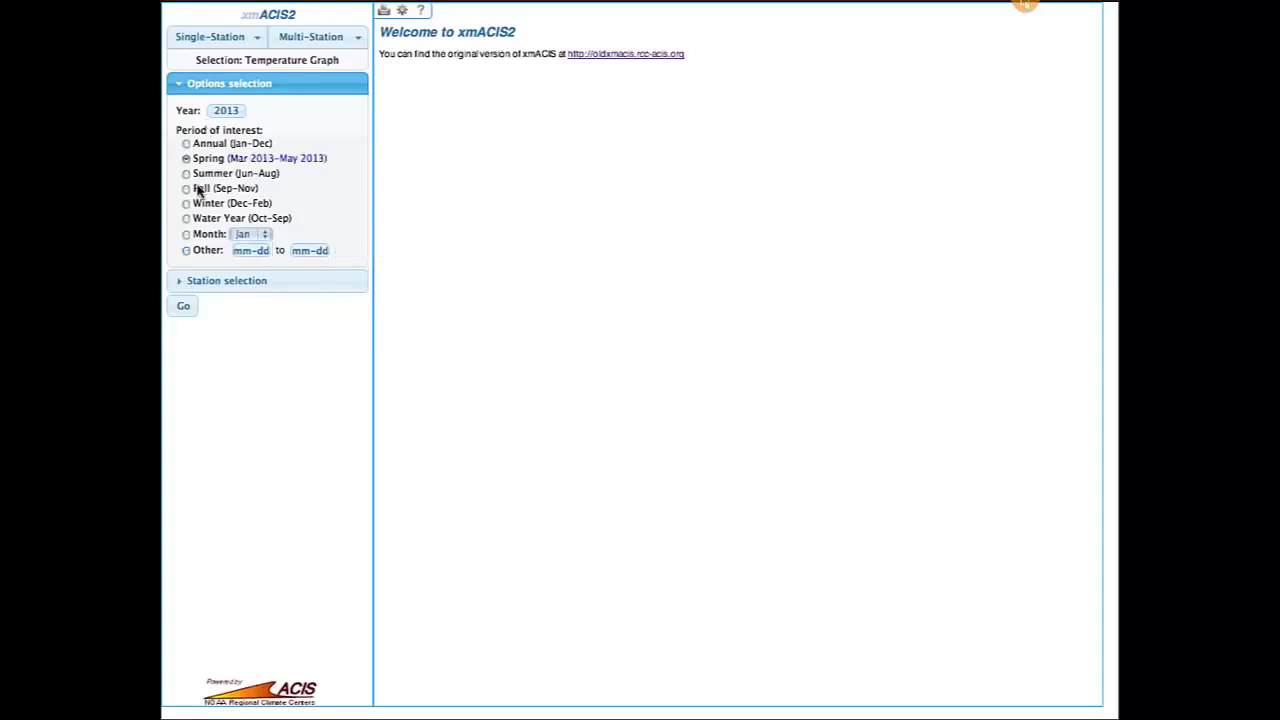
# Expand Station selection and browse the station and Albany Area CWA lists without changing them.
pyautogui.click(257, 282)
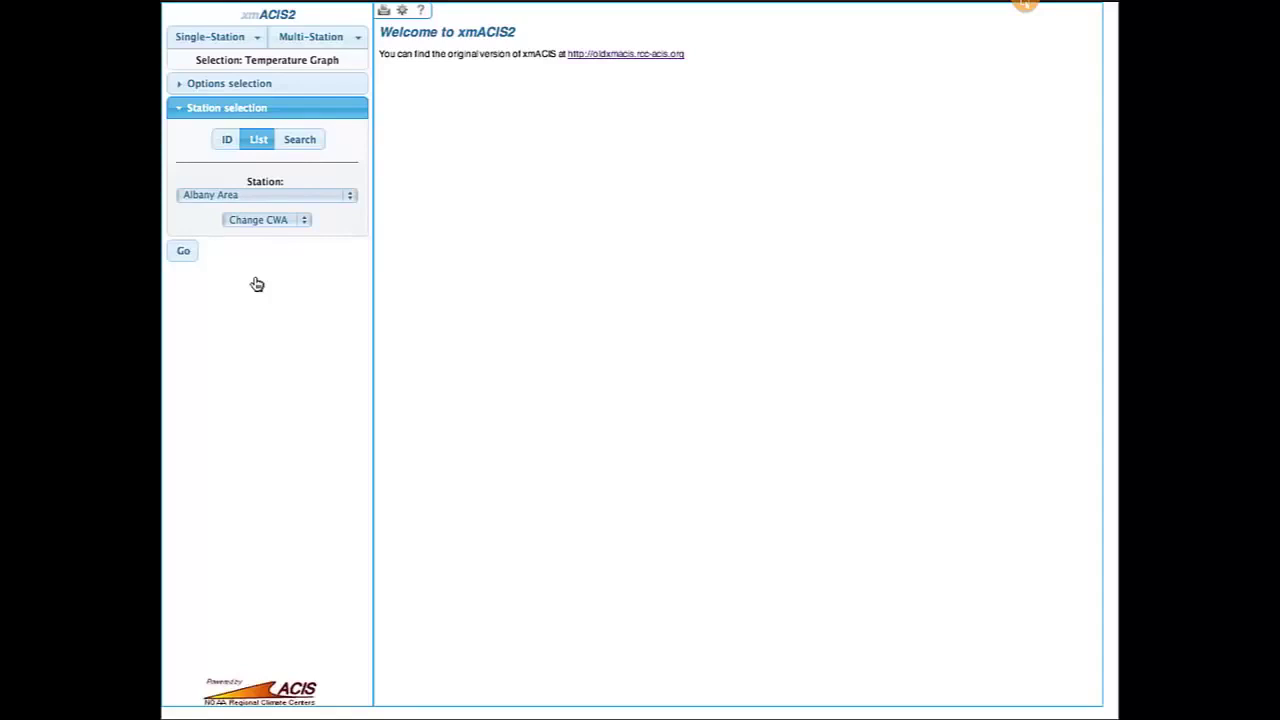
pyautogui.click(326, 197)
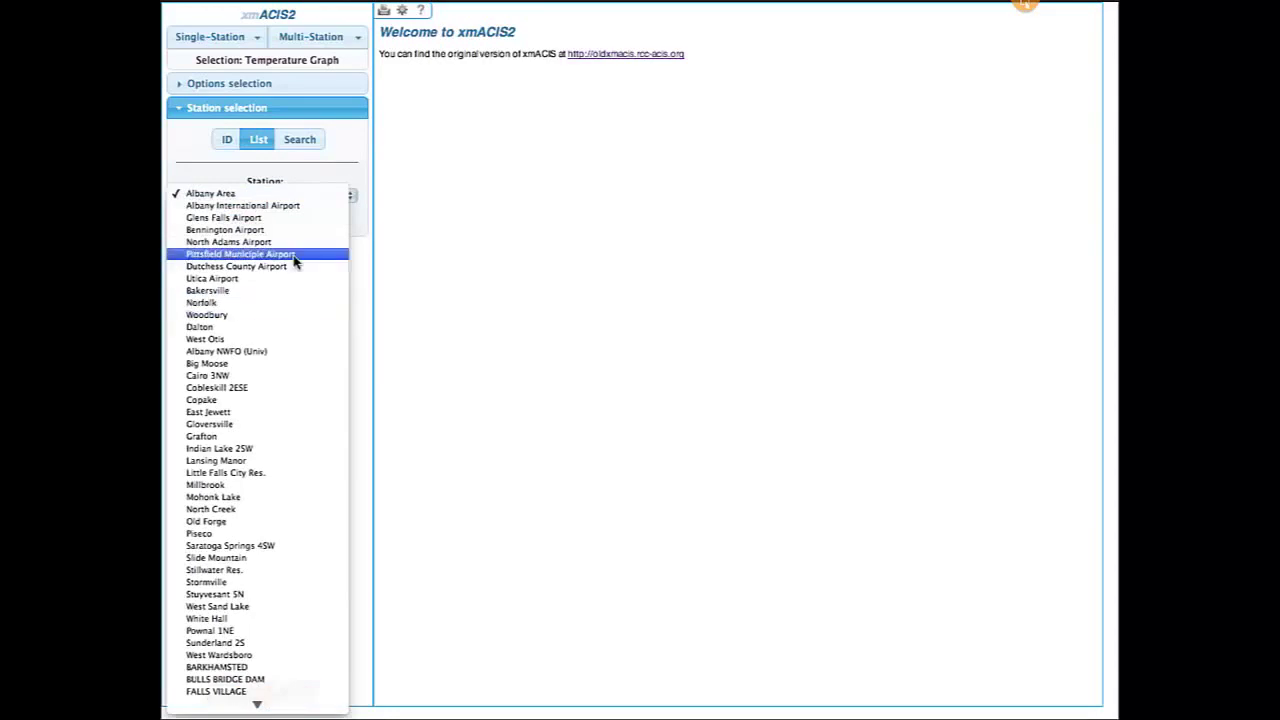
pyautogui.click(389, 235)
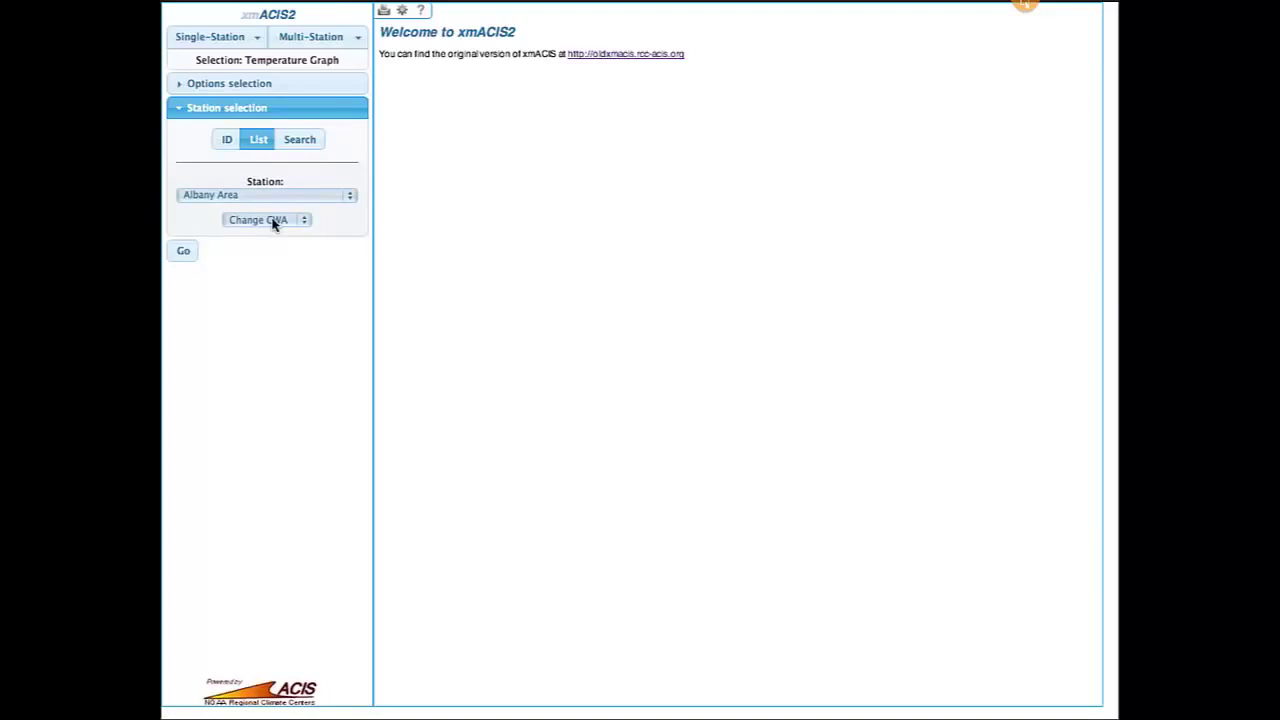
pyautogui.click(264, 220)
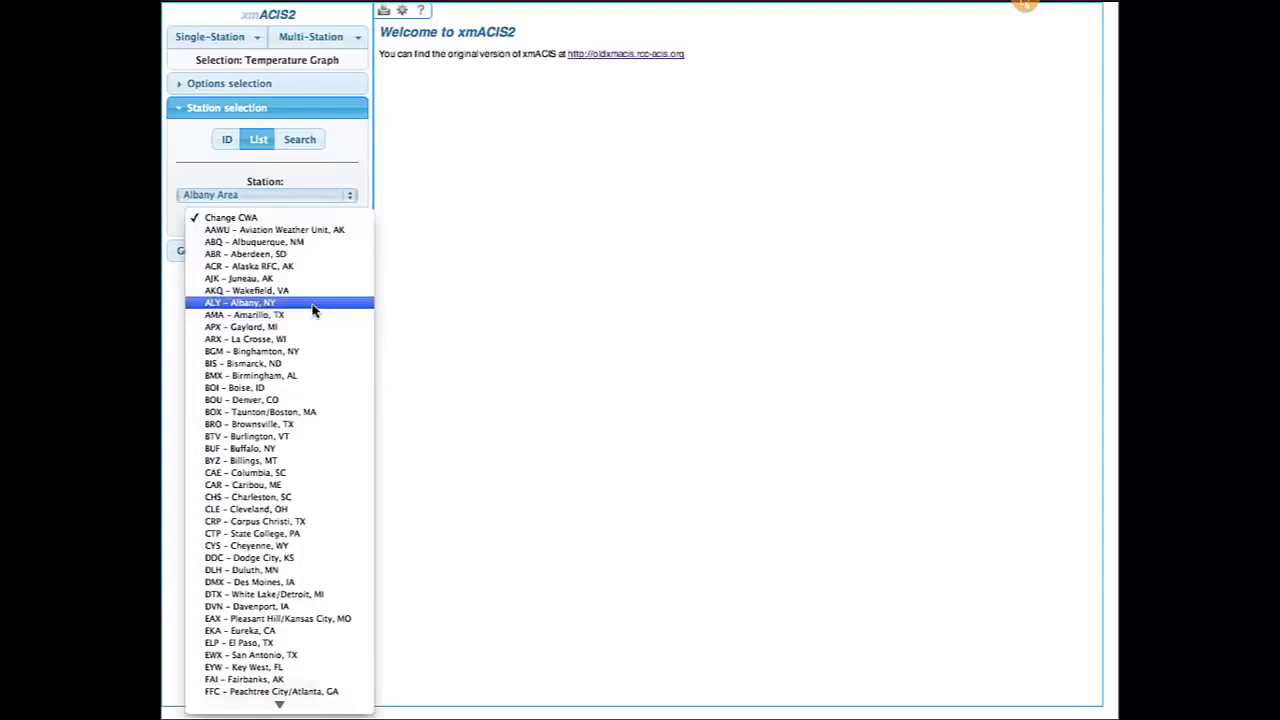
pyautogui.click(269, 224)
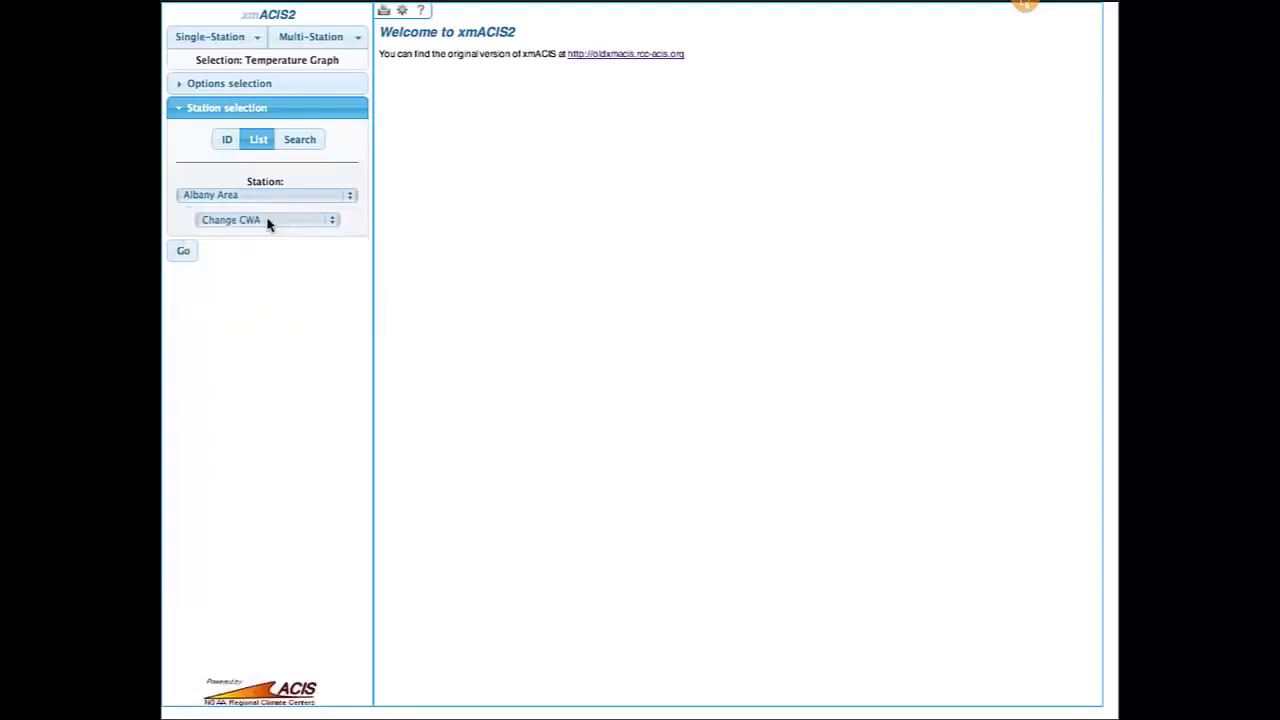
# Enter station ID 304174 of Coop type, then switch to the city/state/zip search.
pyautogui.click(226, 141)
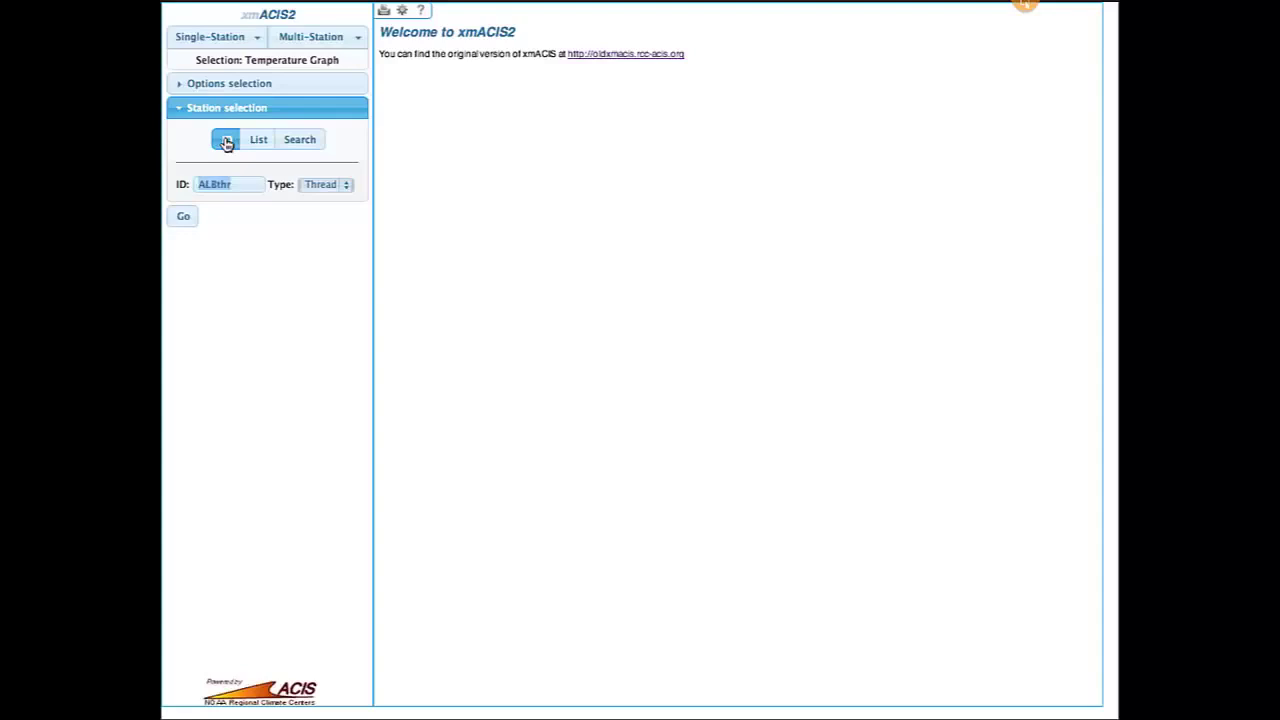
pyautogui.write('304174')
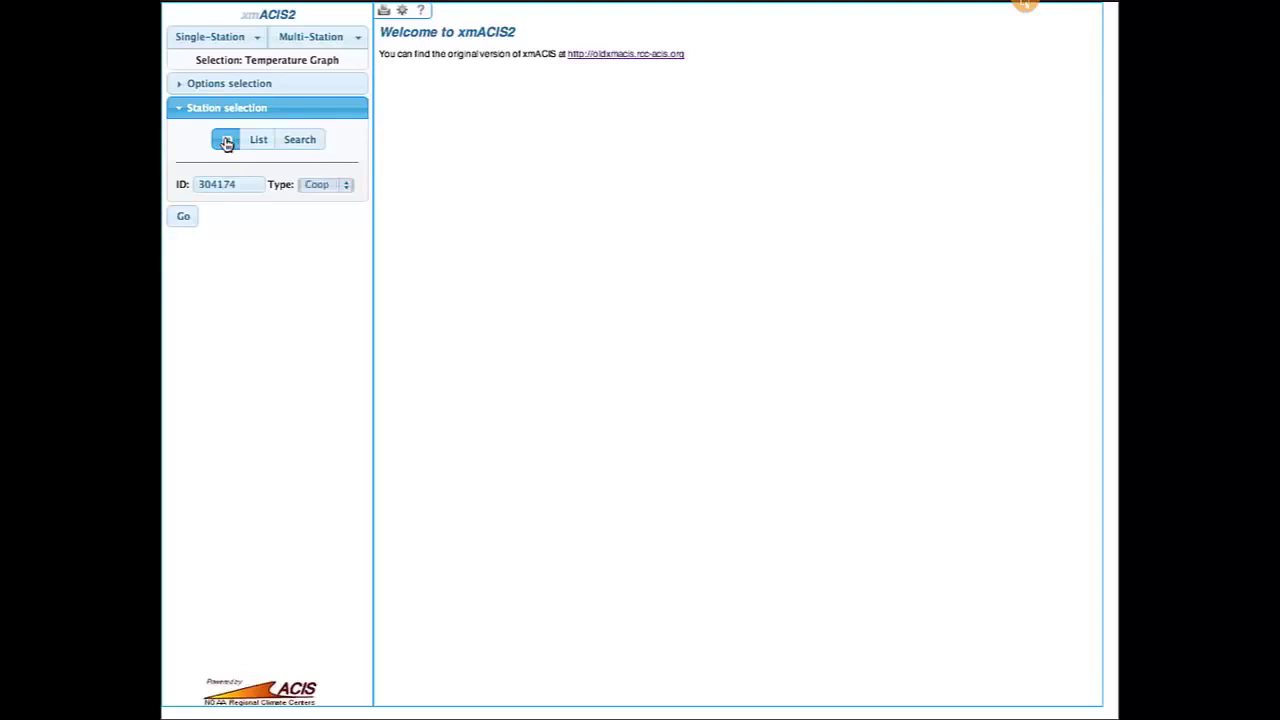
pyautogui.click(347, 183)
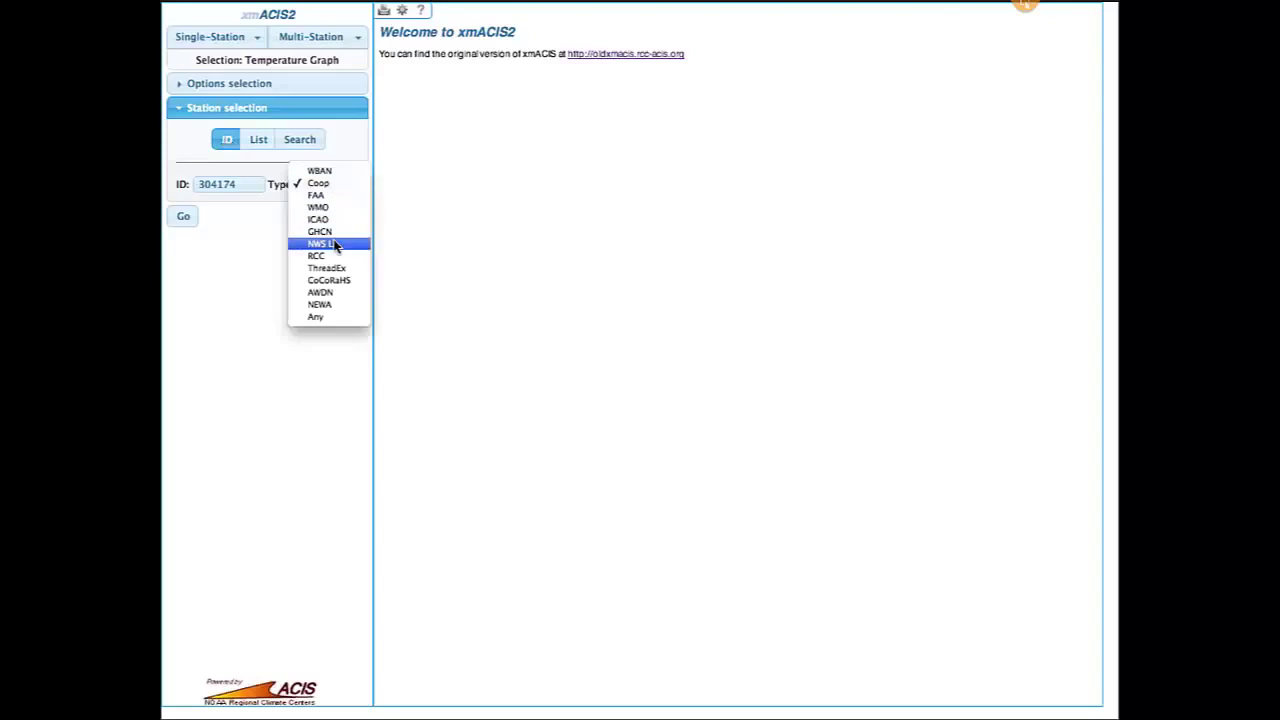
pyautogui.click(250, 276)
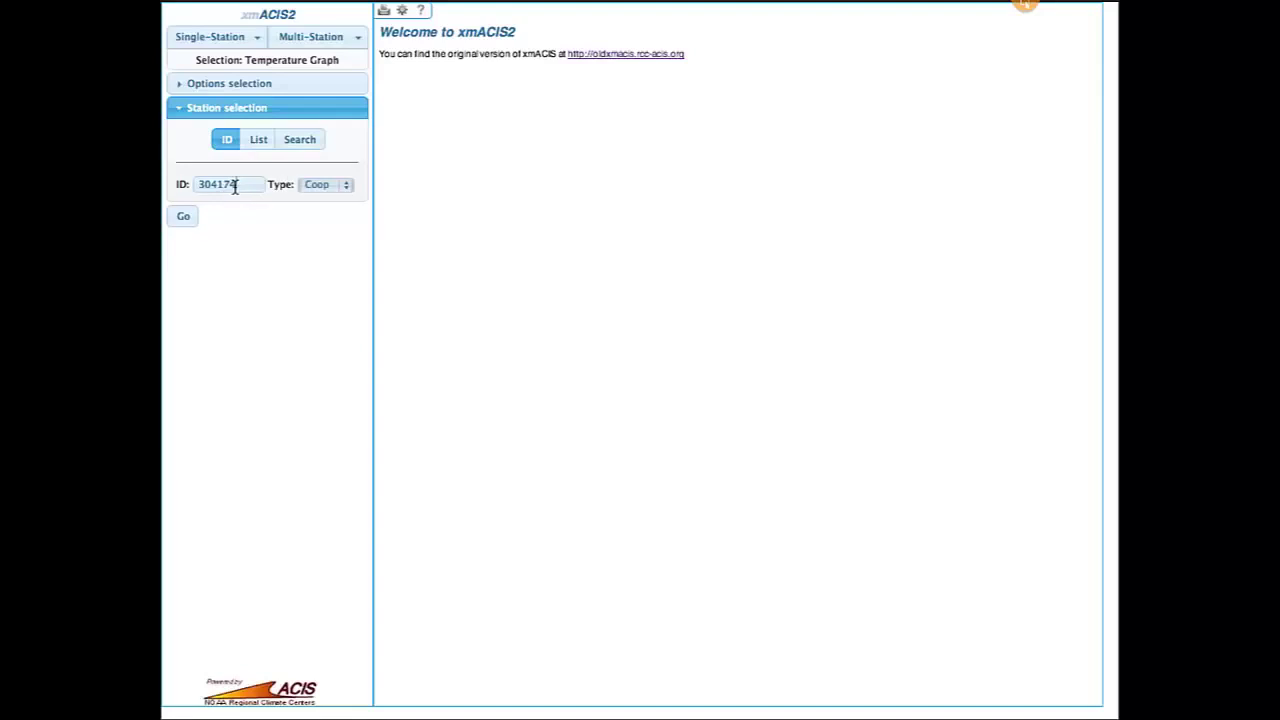
pyautogui.moveTo(235, 188); pyautogui.dragTo(193, 188)
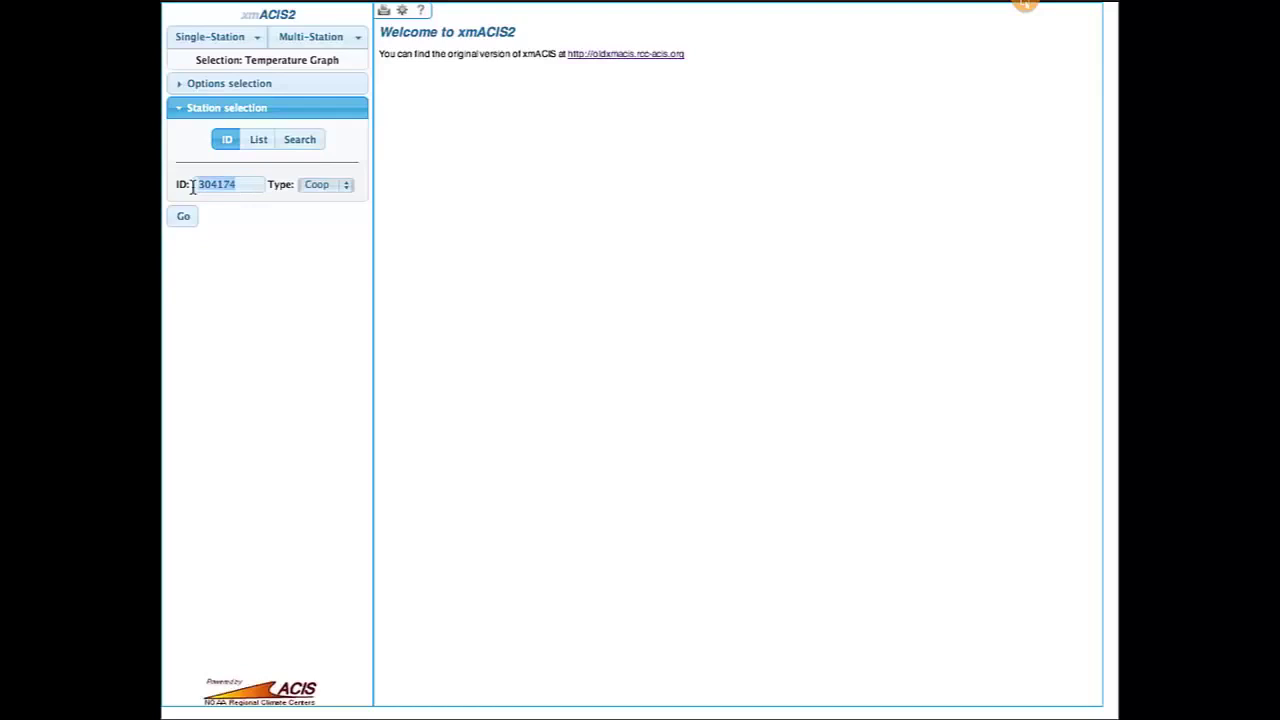
pyautogui.click(254, 221)
pyautogui.click(322, 189)
pyautogui.click(321, 188)
pyautogui.click(298, 142)
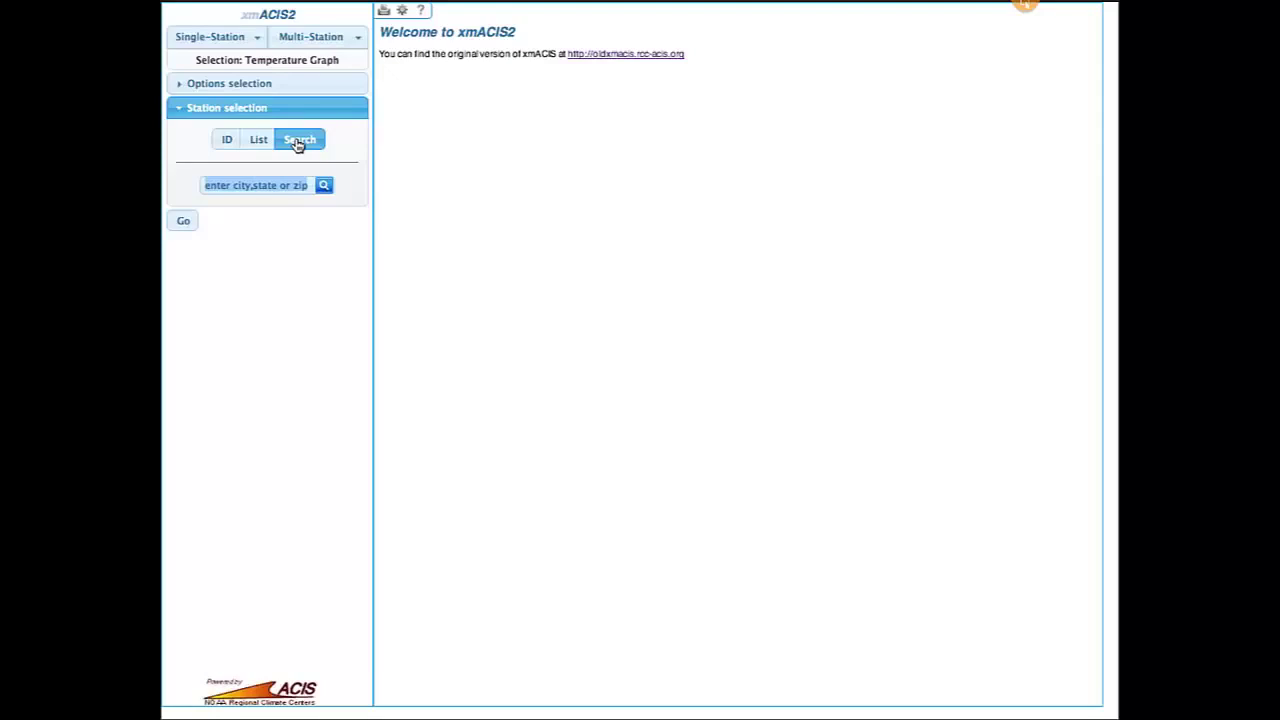
# Search 'lake tahoe', zoom the map, and pick the SOUTH LAKE TAHOE AP station.
pyautogui.write('lake t')
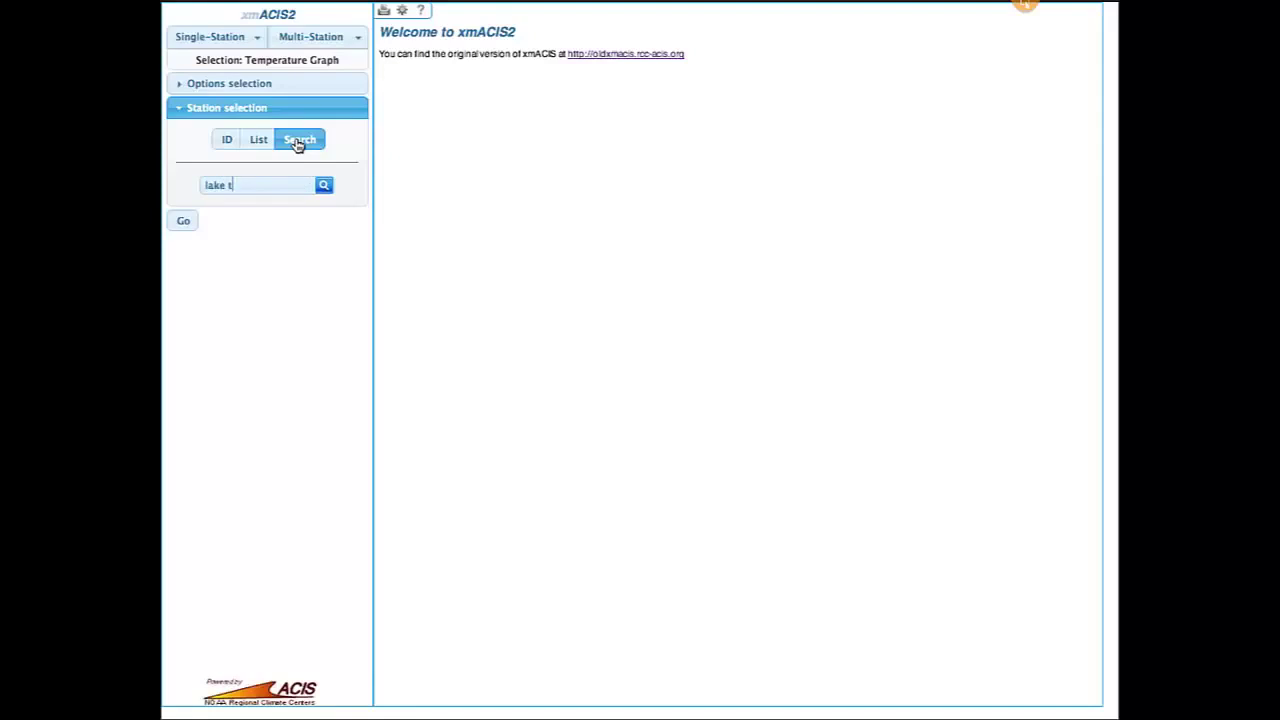
pyautogui.write('ahoe')
pyautogui.click(323, 187)
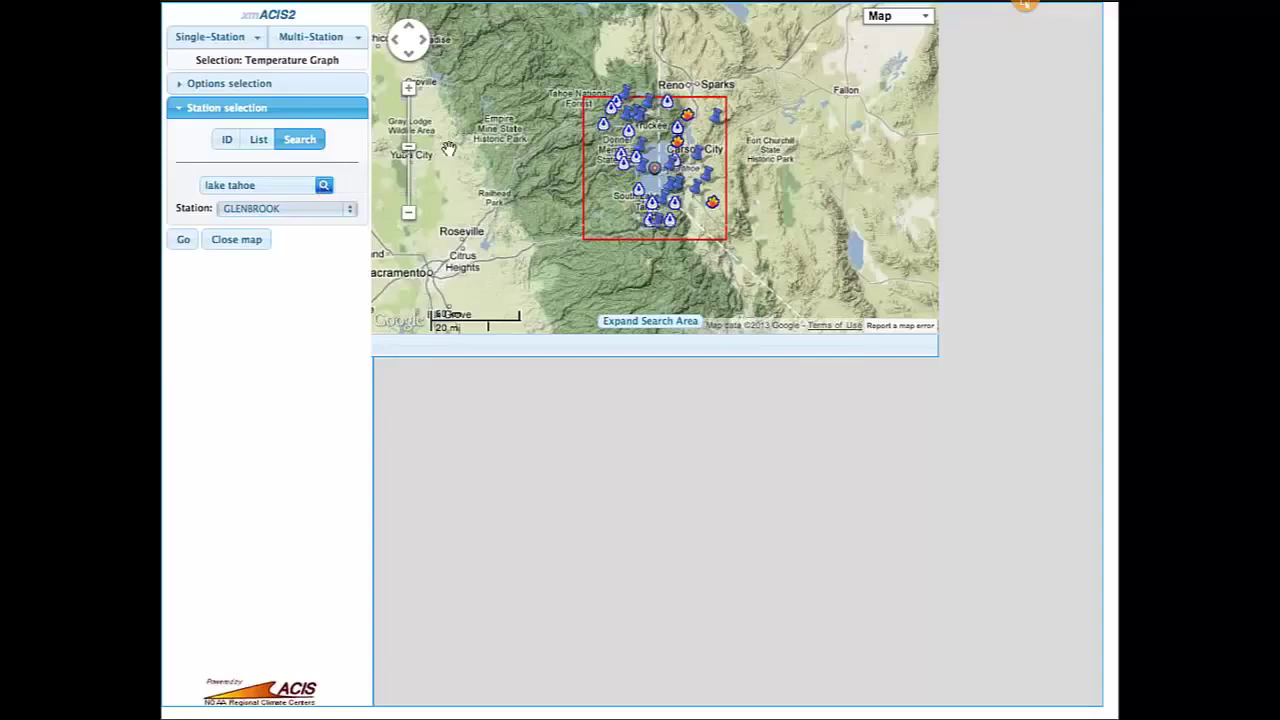
pyautogui.click(409, 92)
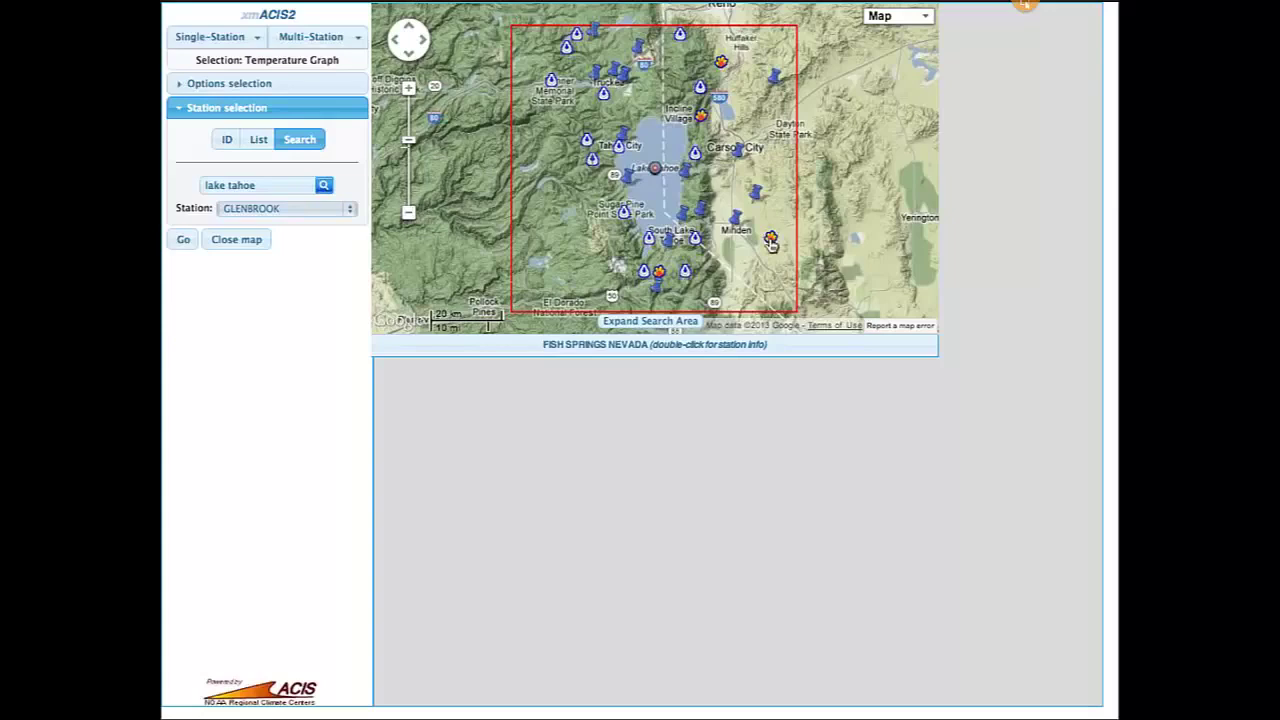
pyautogui.click(670, 245)
pyautogui.doubleClick(669, 245)
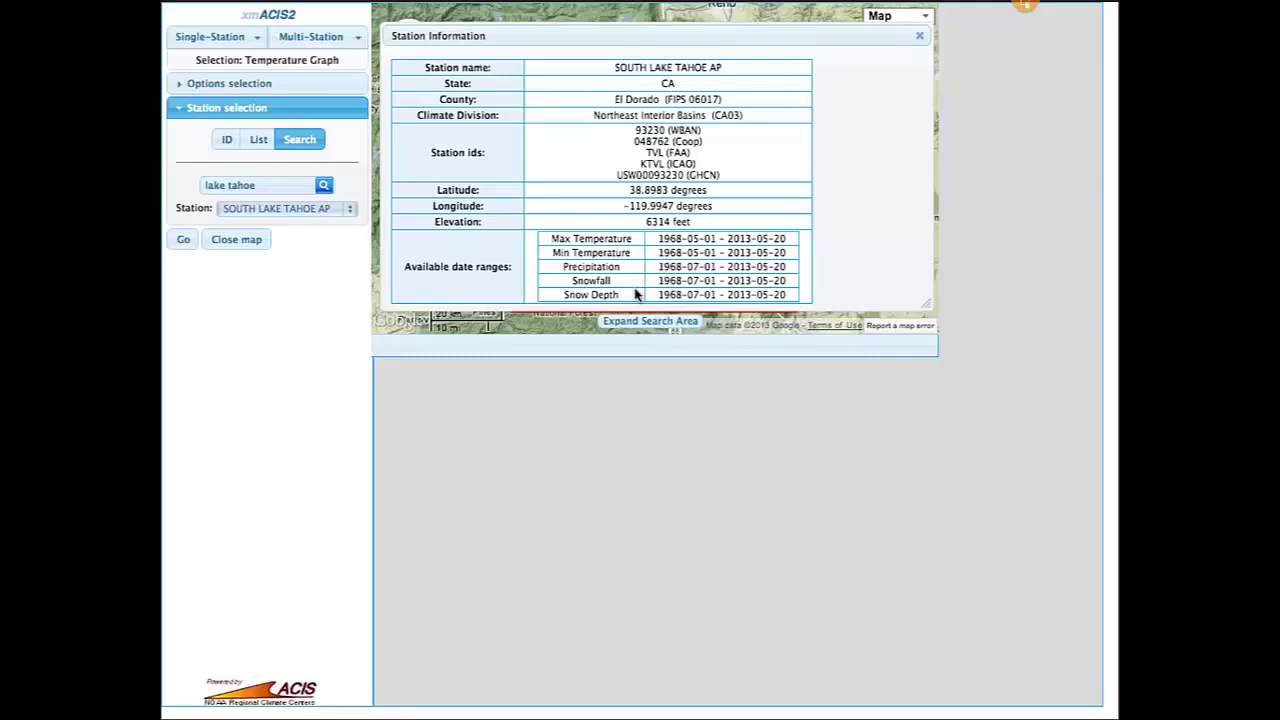
pyautogui.click(916, 40)
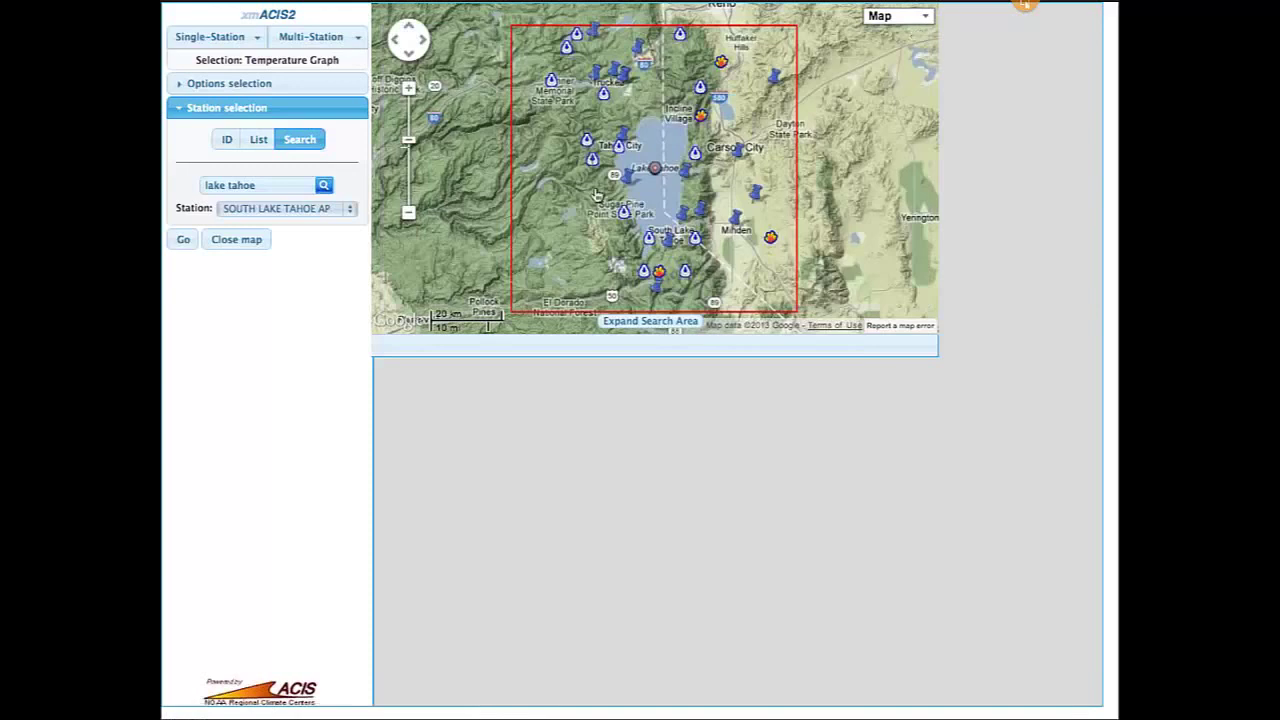
pyautogui.click(325, 210)
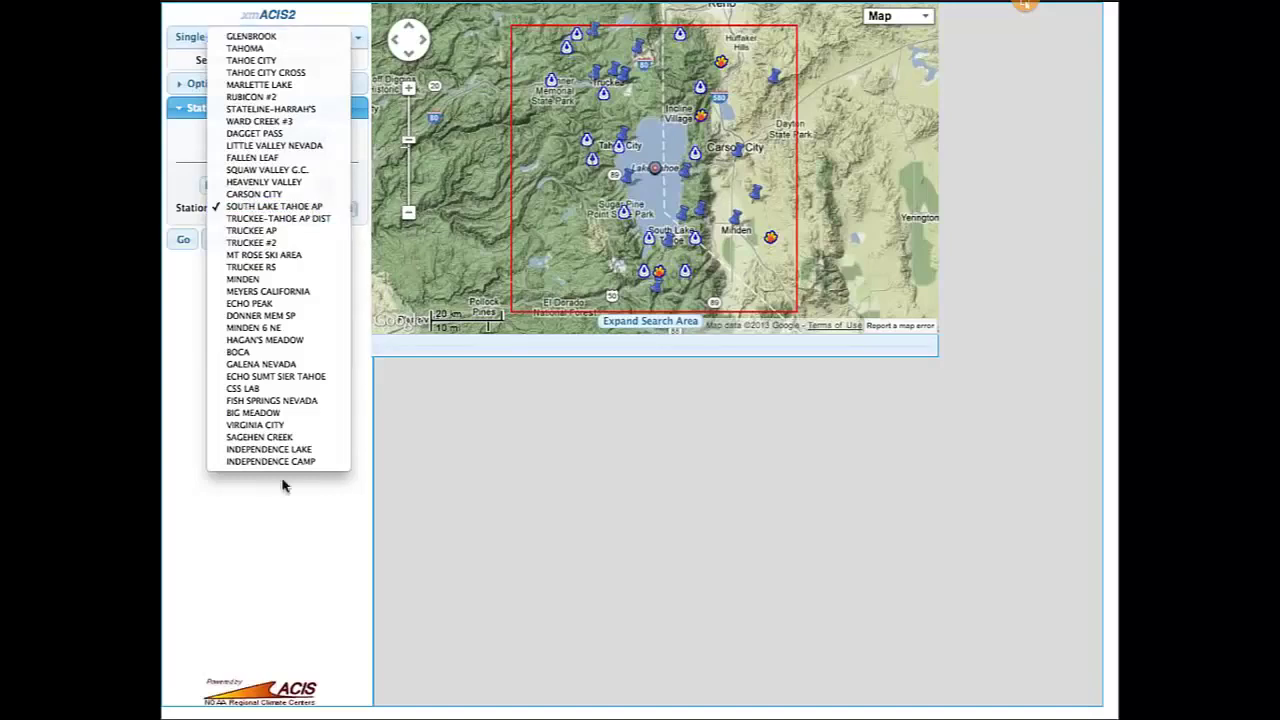
pyautogui.click(288, 208)
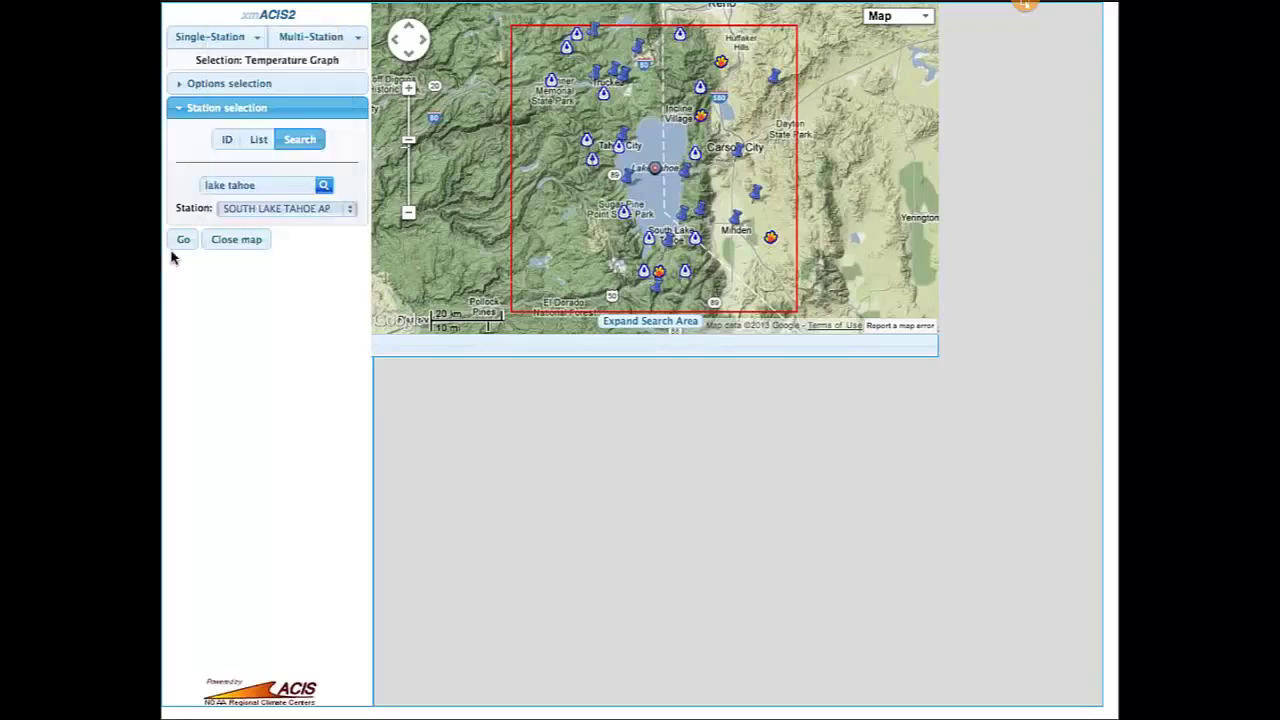
# Generate the SOUTH LAKE TAHOE AP temperature graph and zoom it to May 8–20.
pyautogui.click(183, 242)
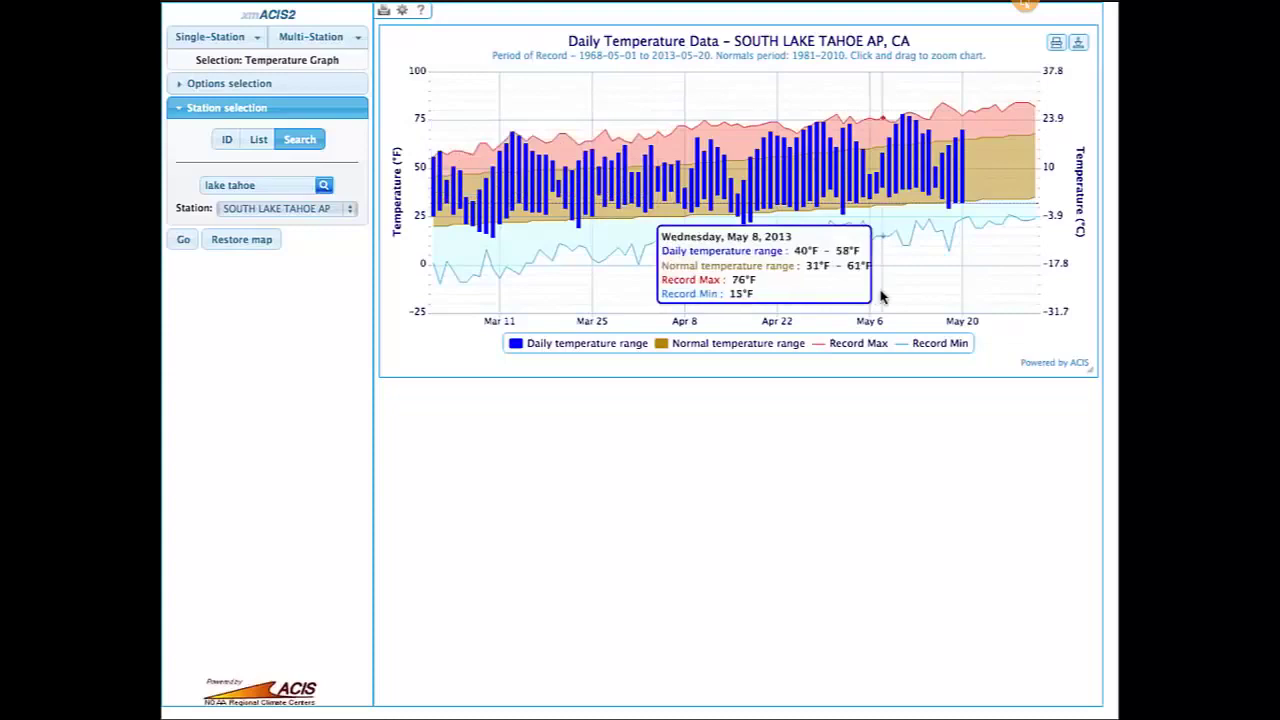
pyautogui.moveTo(881, 296); pyautogui.dragTo(972, 295)
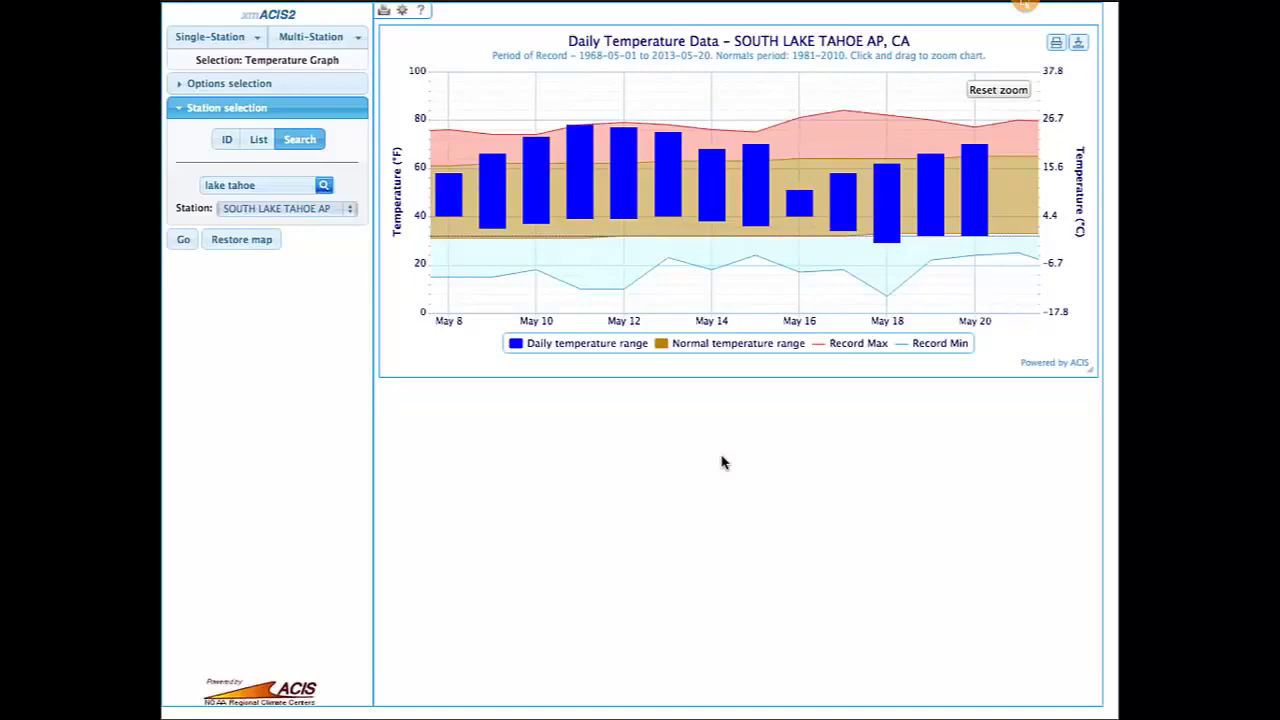
pyautogui.click(994, 91)
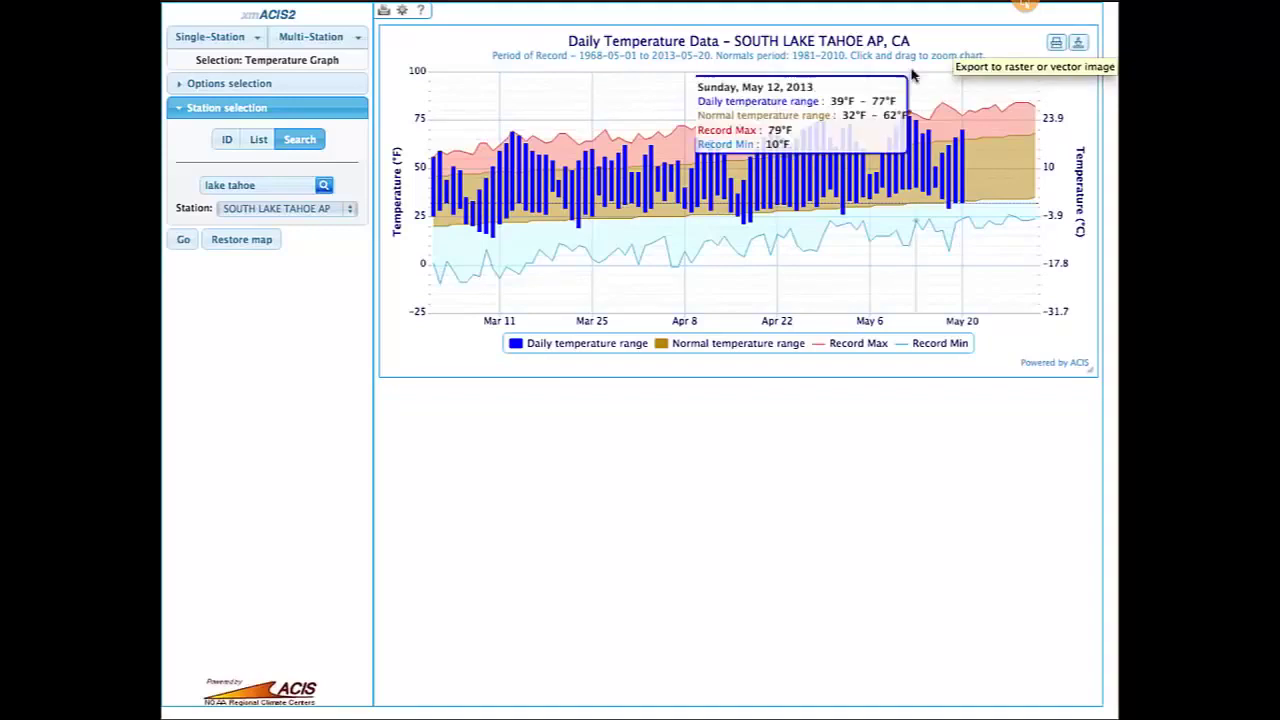
# View the chart's available image export formats.
pyautogui.click(1078, 43)
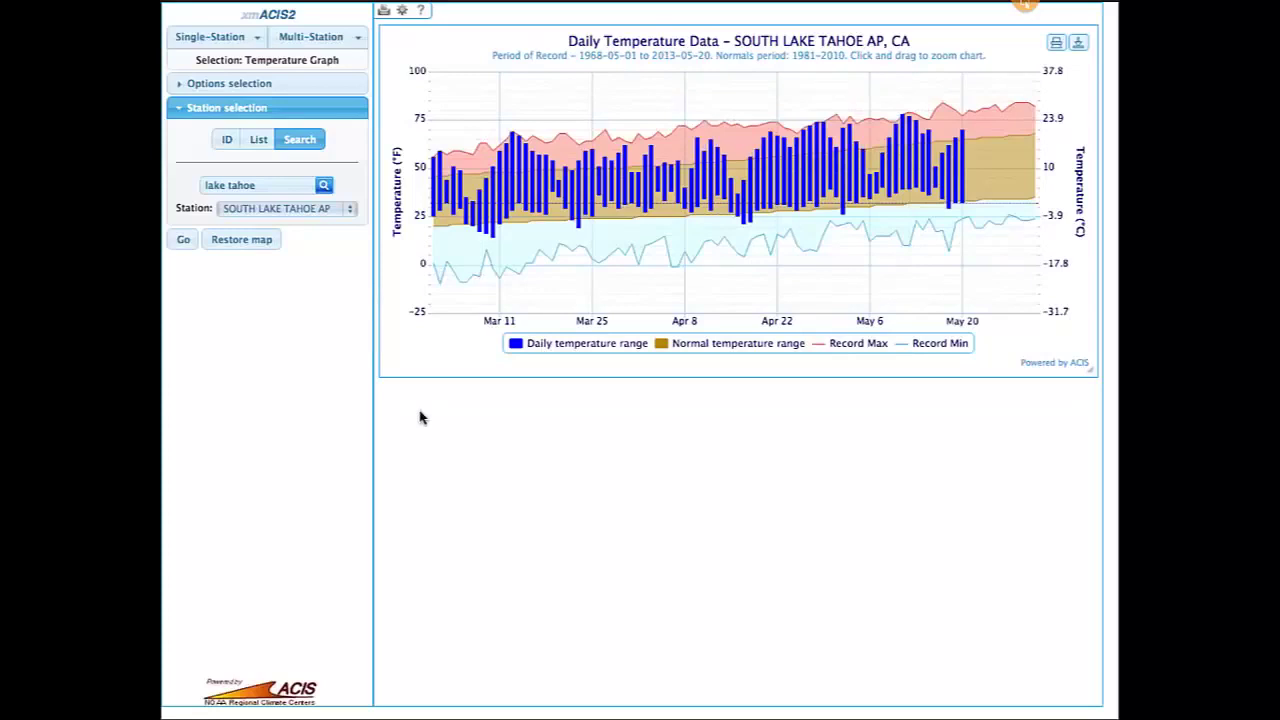
# Choose Accumulation Graph from the Single-Station Graphs menu.
pyautogui.click(194, 36)
pyautogui.moveTo(210, 66)
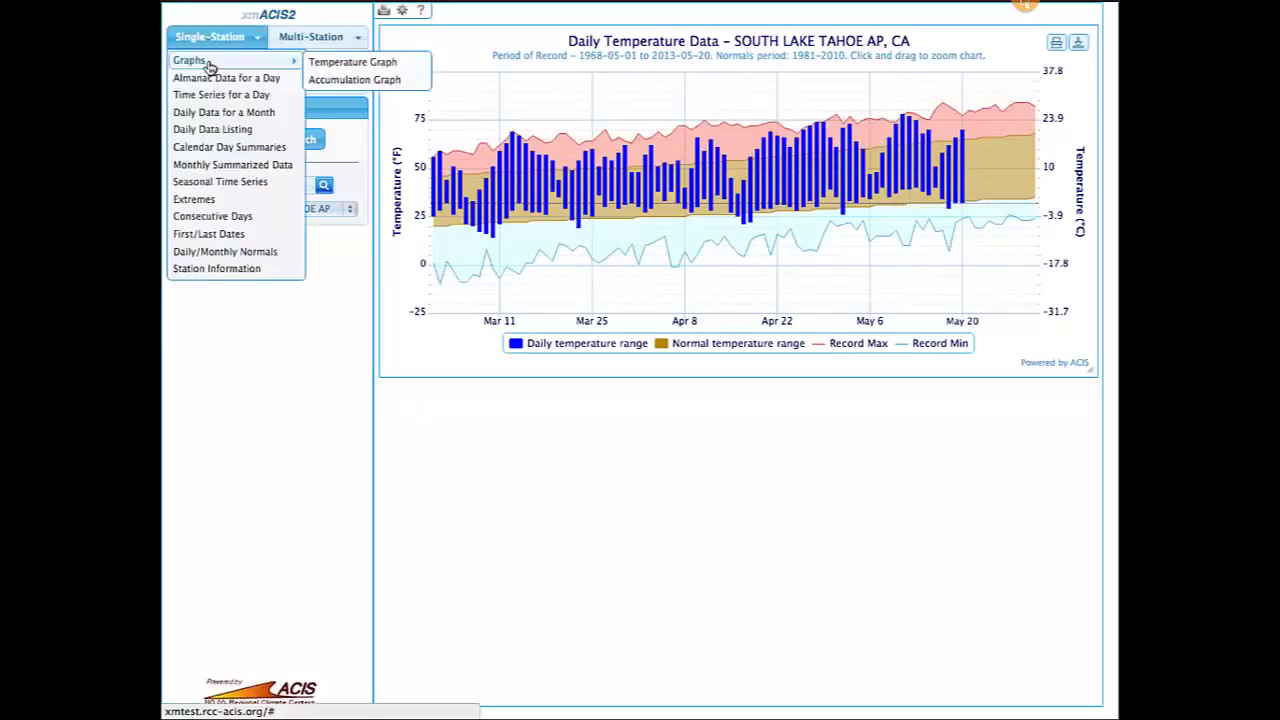
pyautogui.click(328, 79)
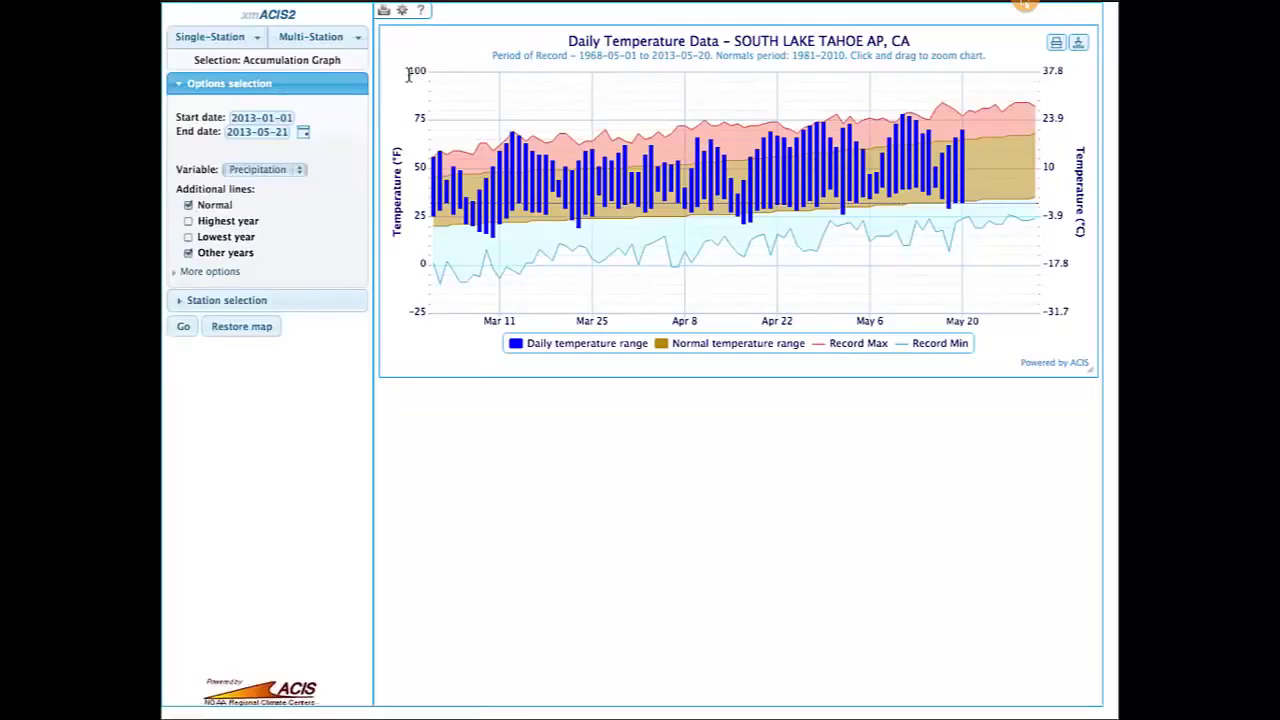
# Keep Precipitation as the variable and add Highest year and Lowest year lines.
pyautogui.click(295, 172)
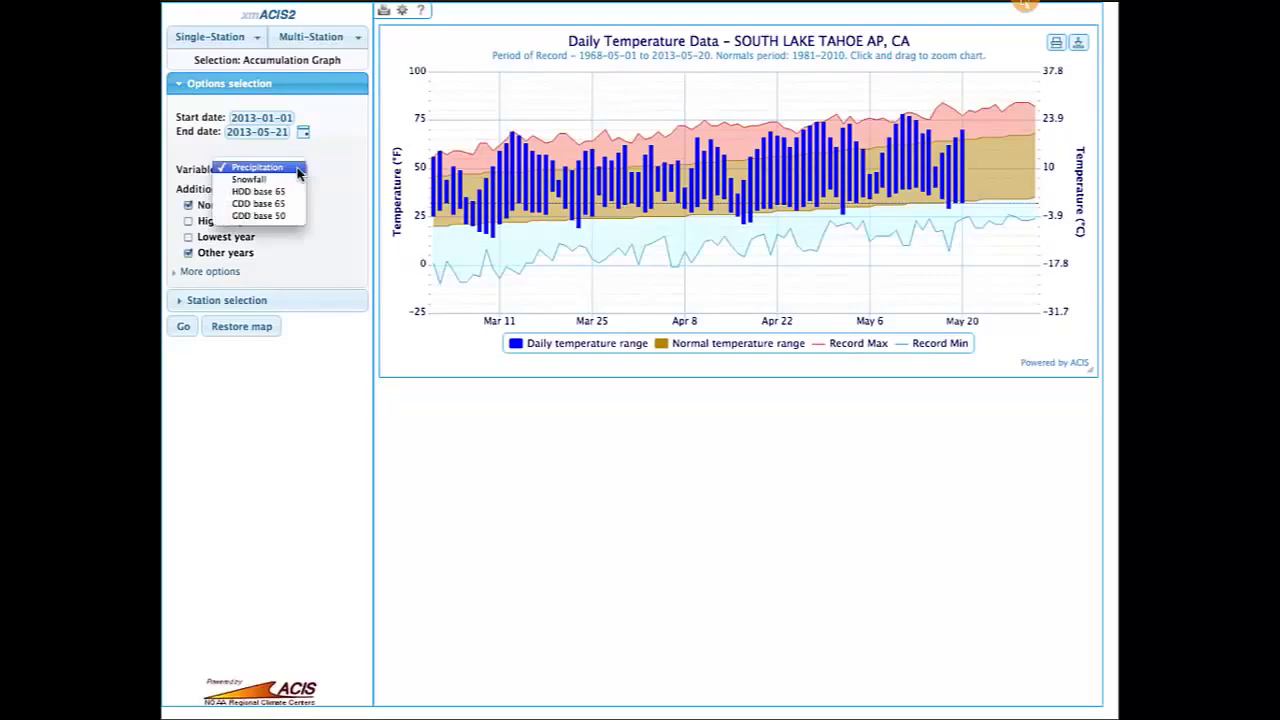
pyautogui.click(318, 228)
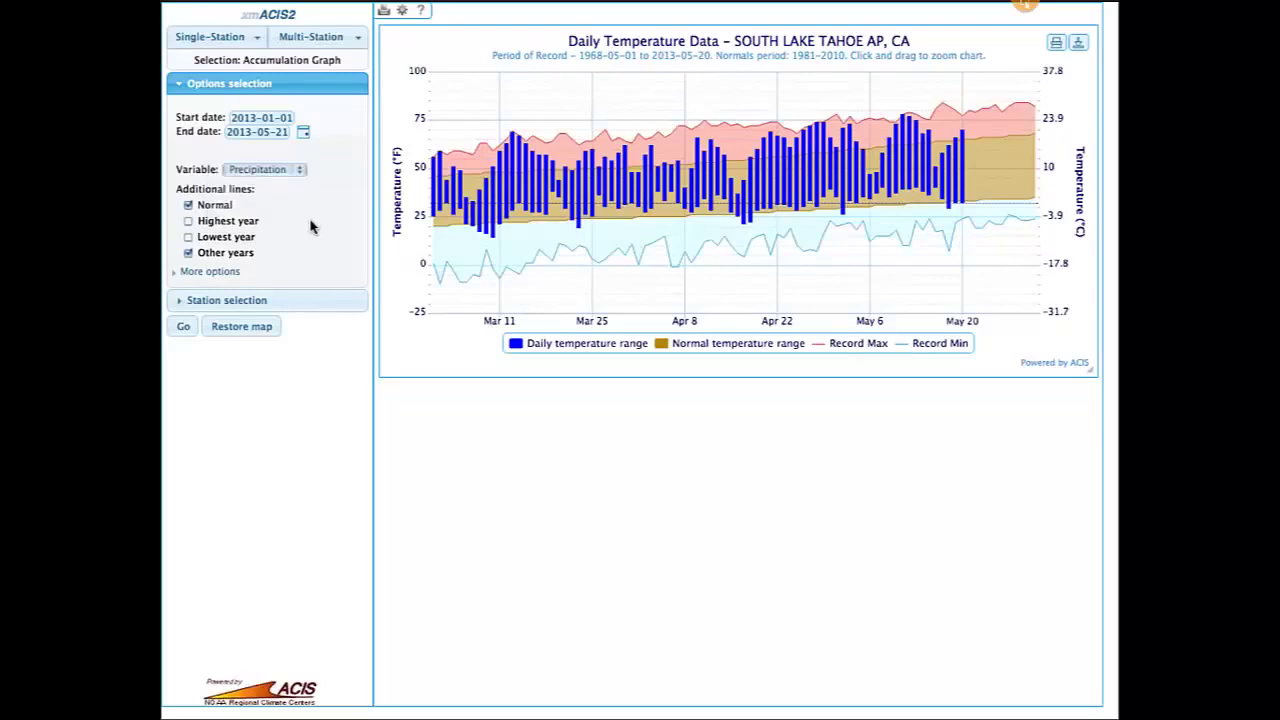
pyautogui.click(188, 223)
pyautogui.click(188, 237)
pyautogui.click(233, 301)
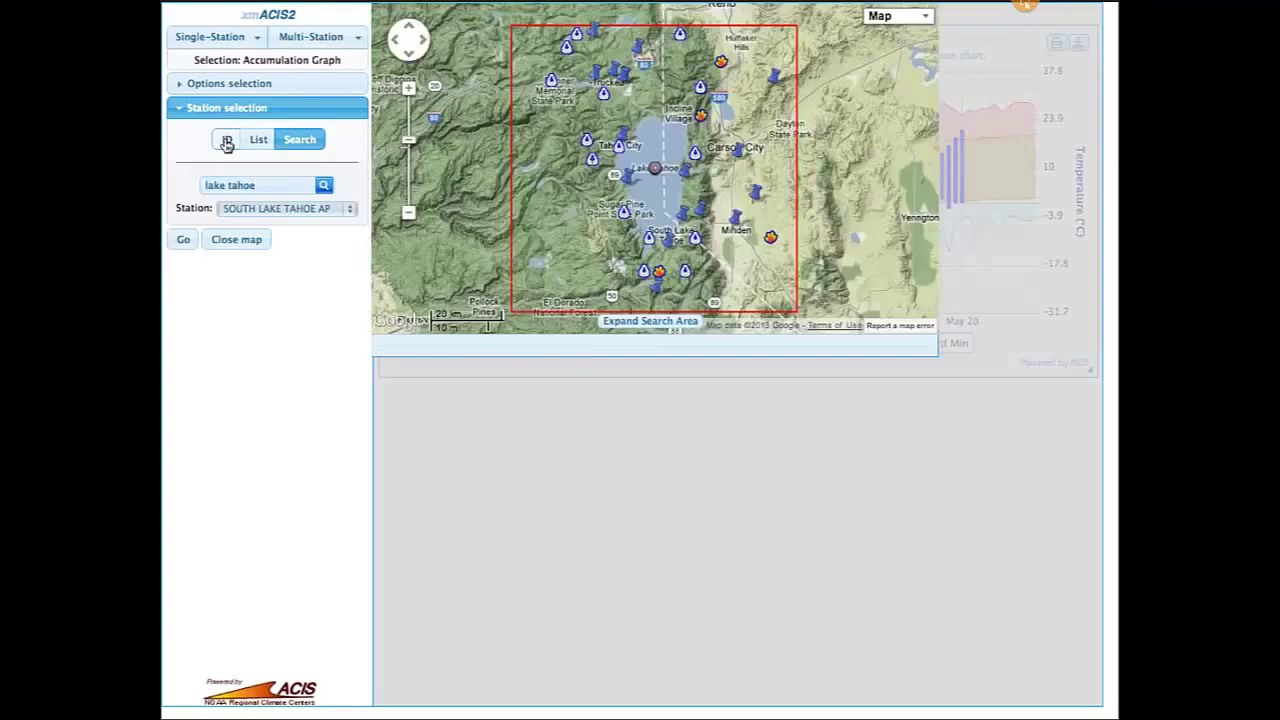
# Select station ID 304174 and draw the Ithaca Cornell Univ accumulated precipitation chart.
pyautogui.click(227, 141)
pyautogui.click(181, 217)
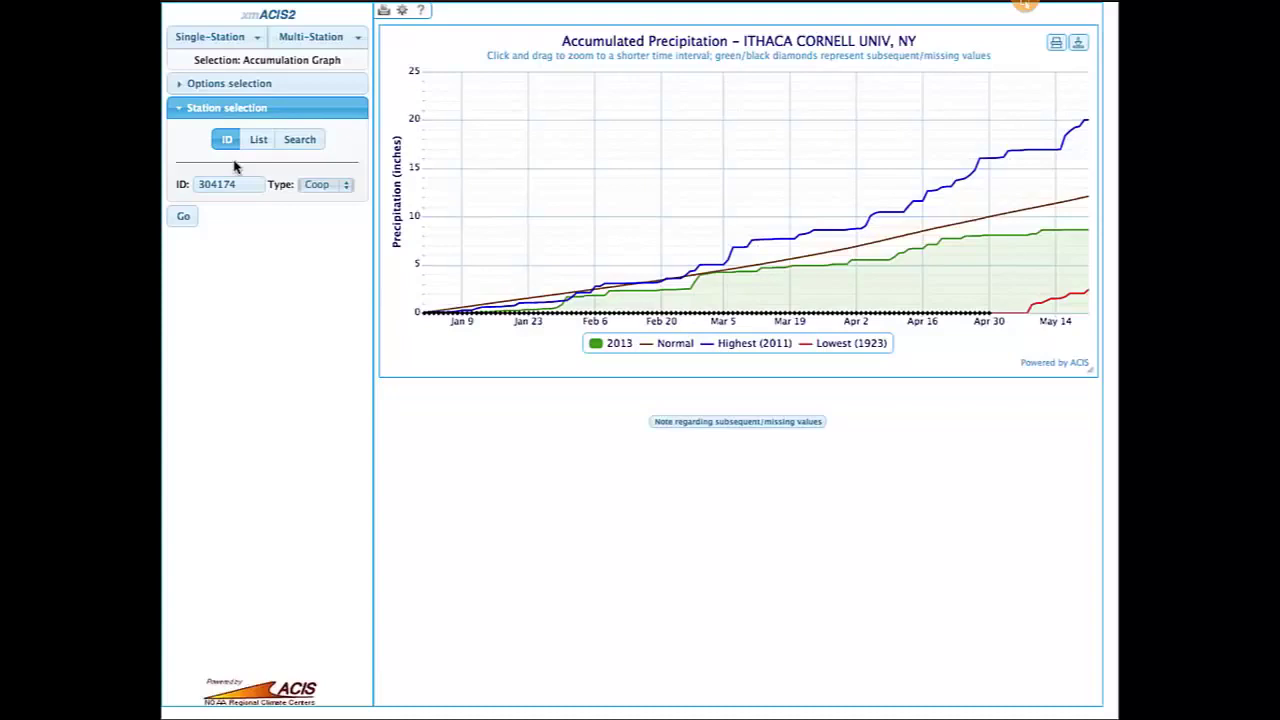
# Cap allowable missing days at 1 and redraw the Ithaca graph so the lowest year becomes 1985.
pyautogui.click(233, 85)
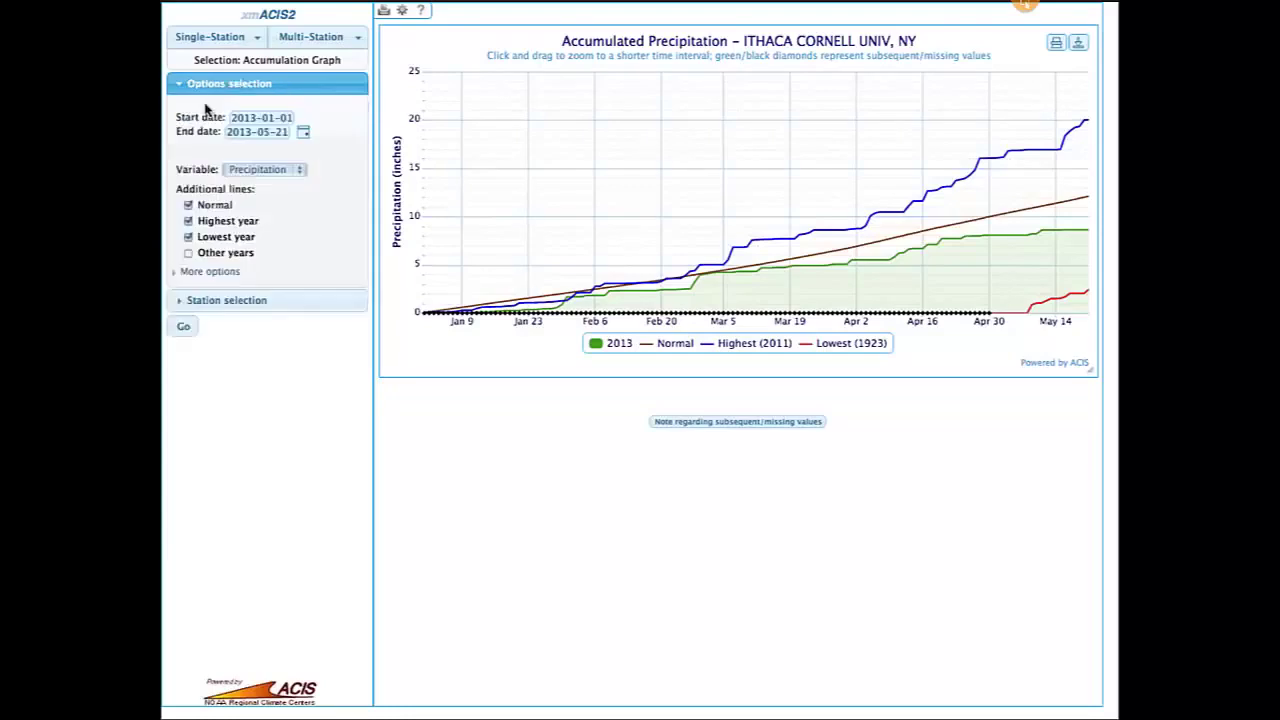
pyautogui.click(174, 274)
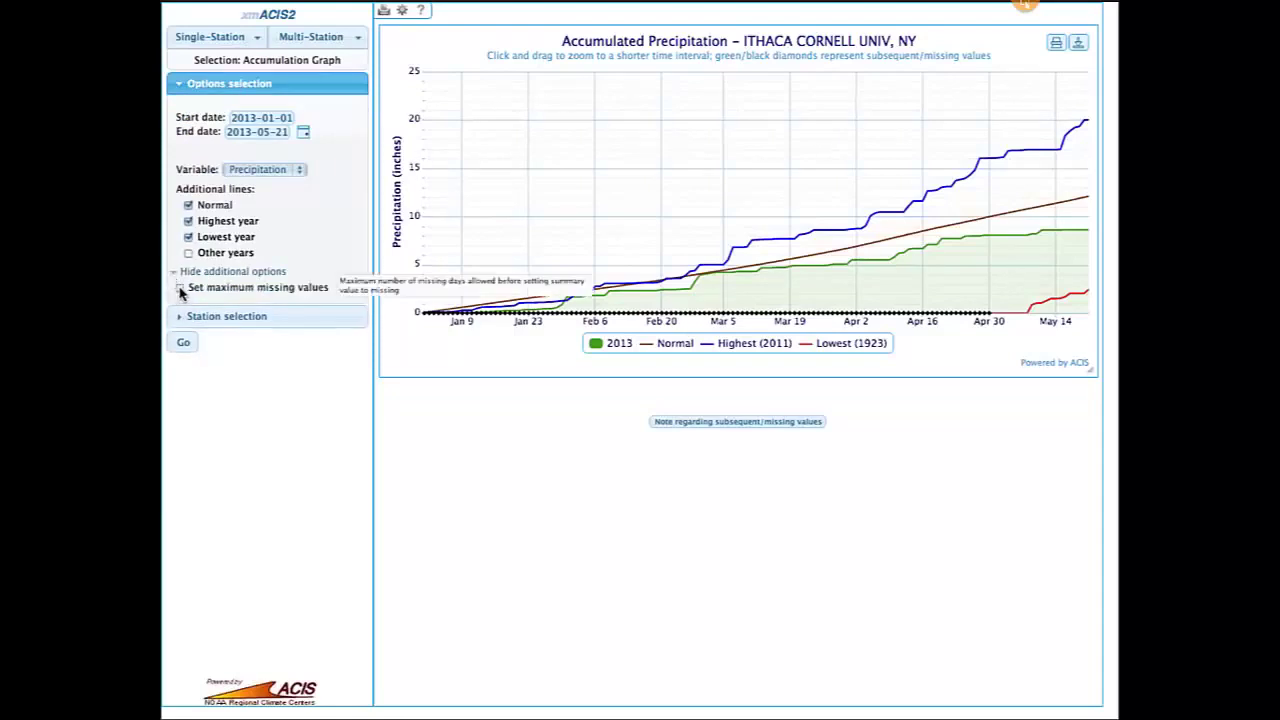
pyautogui.click(180, 288)
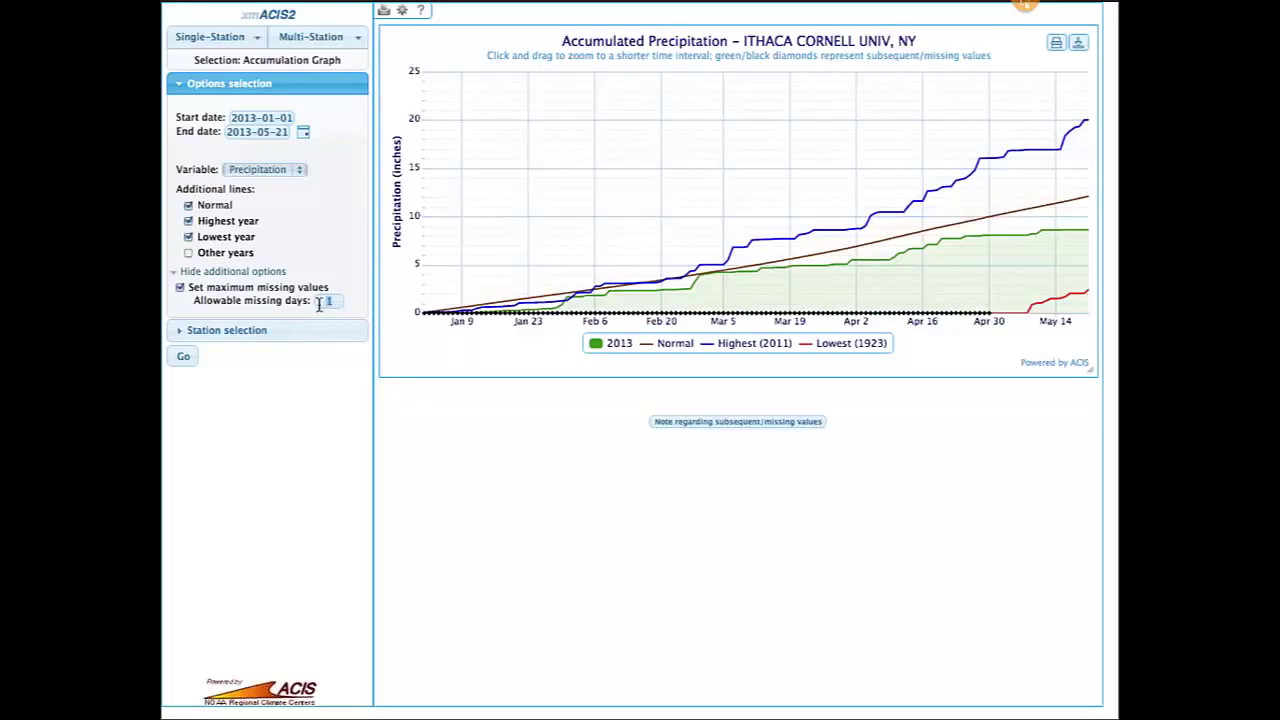
pyautogui.click(184, 359)
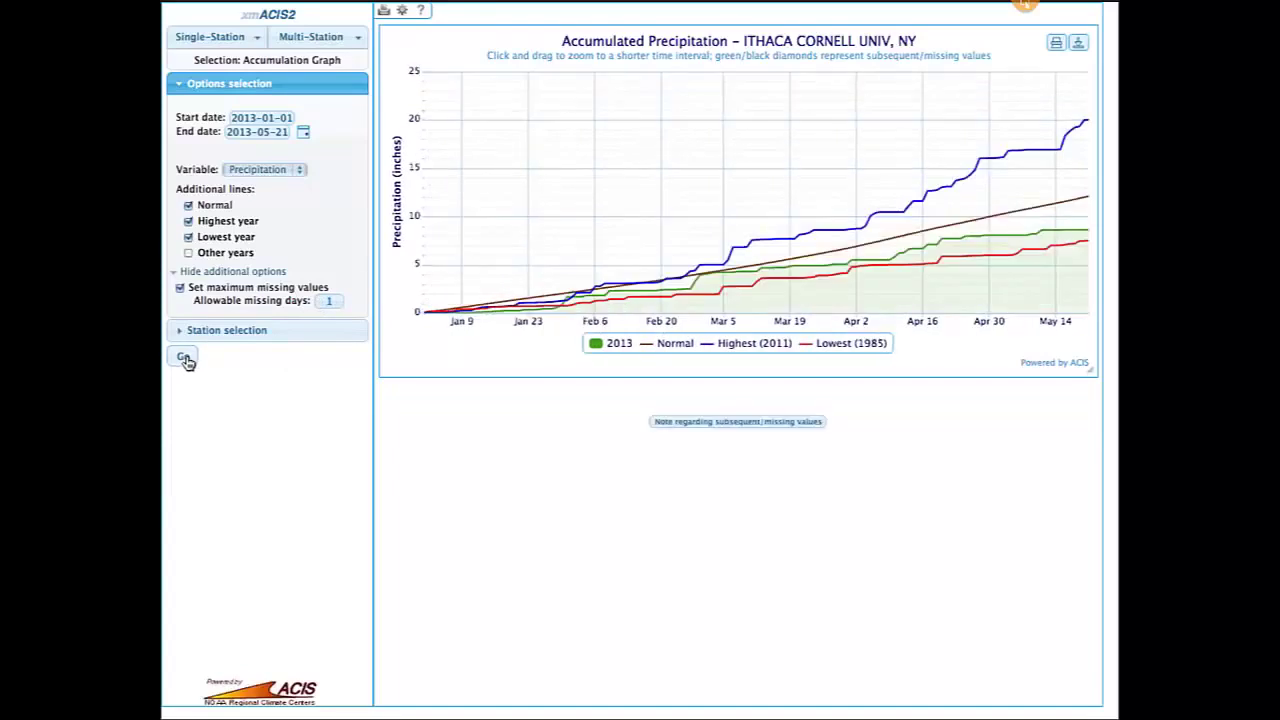
pyautogui.moveTo(947, 305)
# Enable Plot another year on the older xmACIS Buffalo precipitation form, then return to the xmACIS2 chart.
pyautogui.moveTo(520, 50)
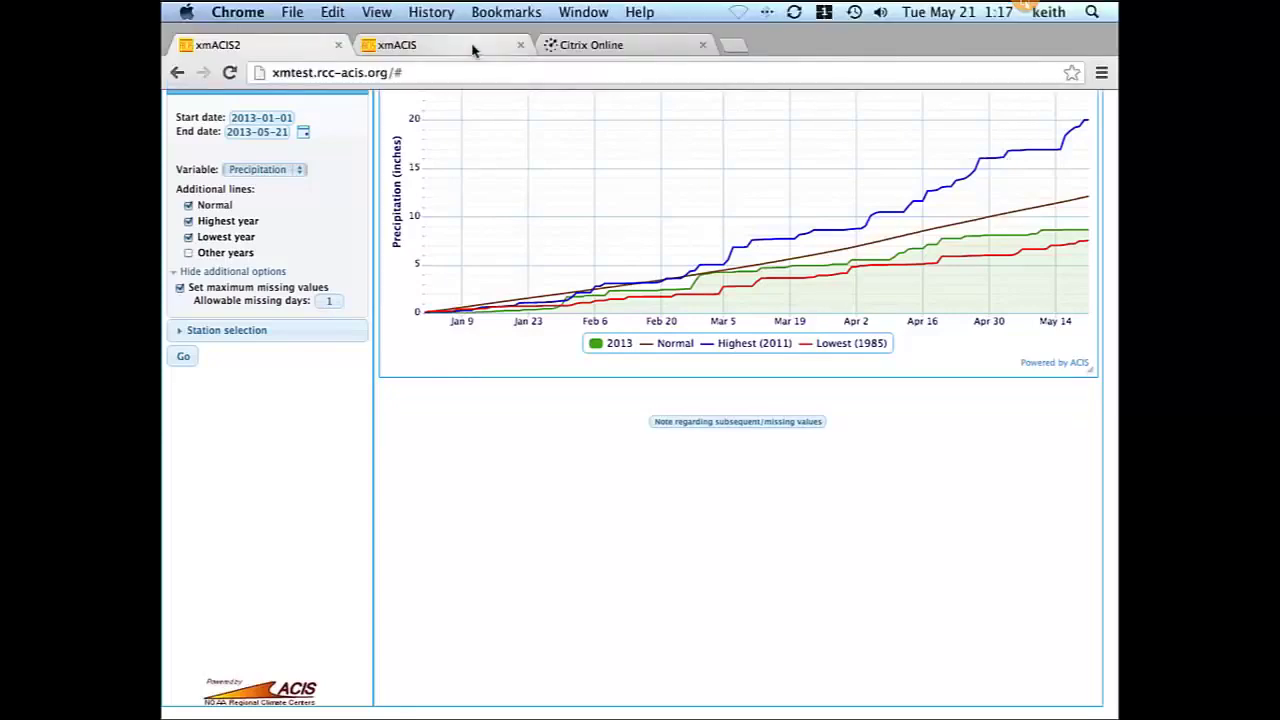
pyautogui.click(474, 50)
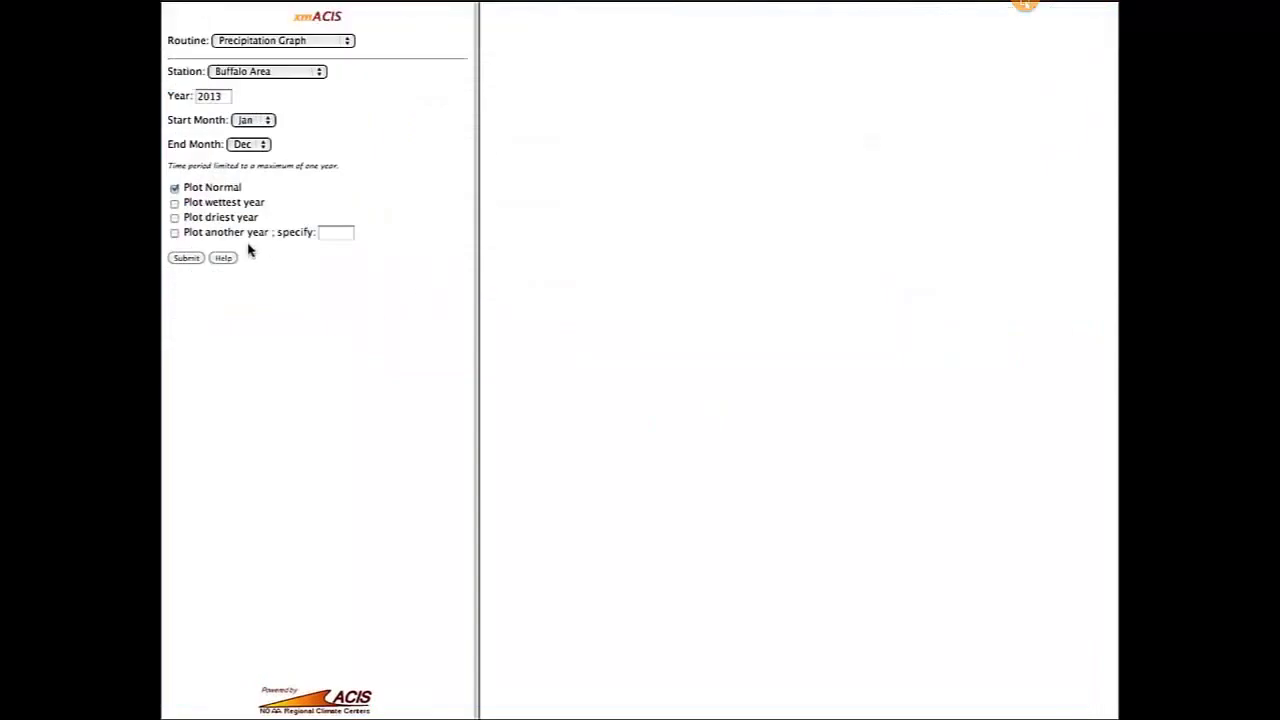
pyautogui.click(175, 234)
pyautogui.moveTo(617, 11)
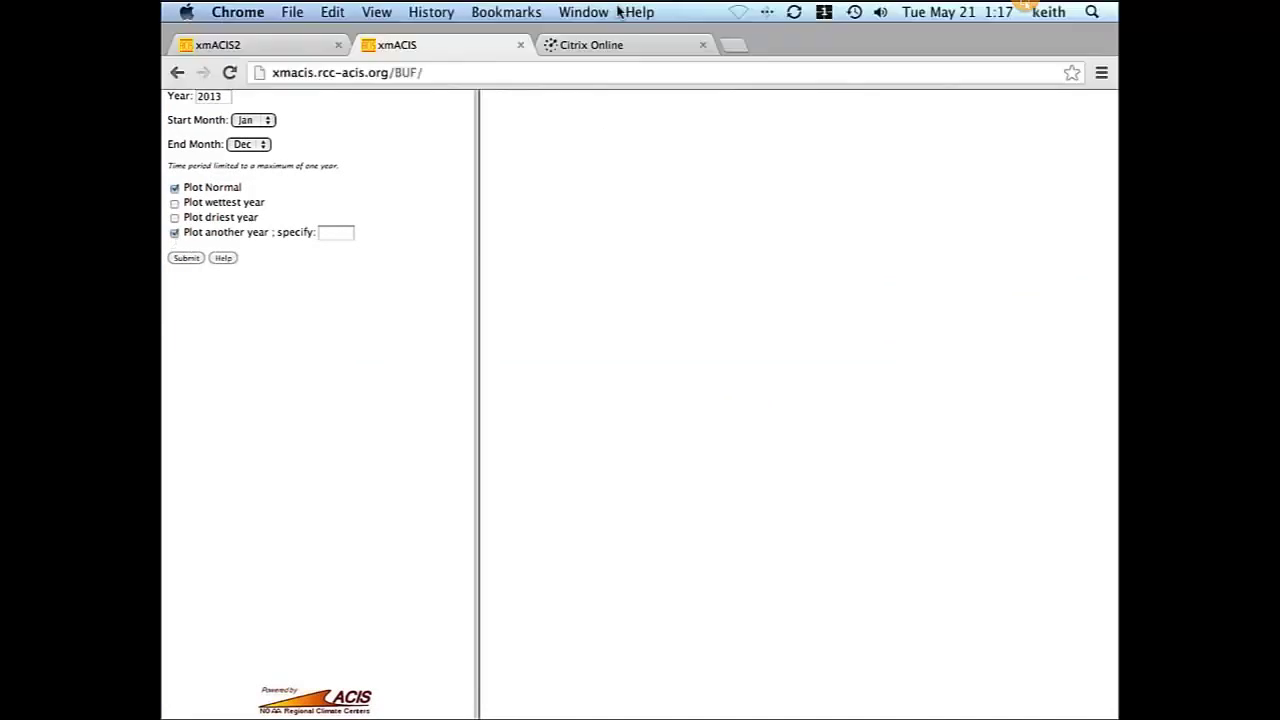
pyautogui.click(294, 47)
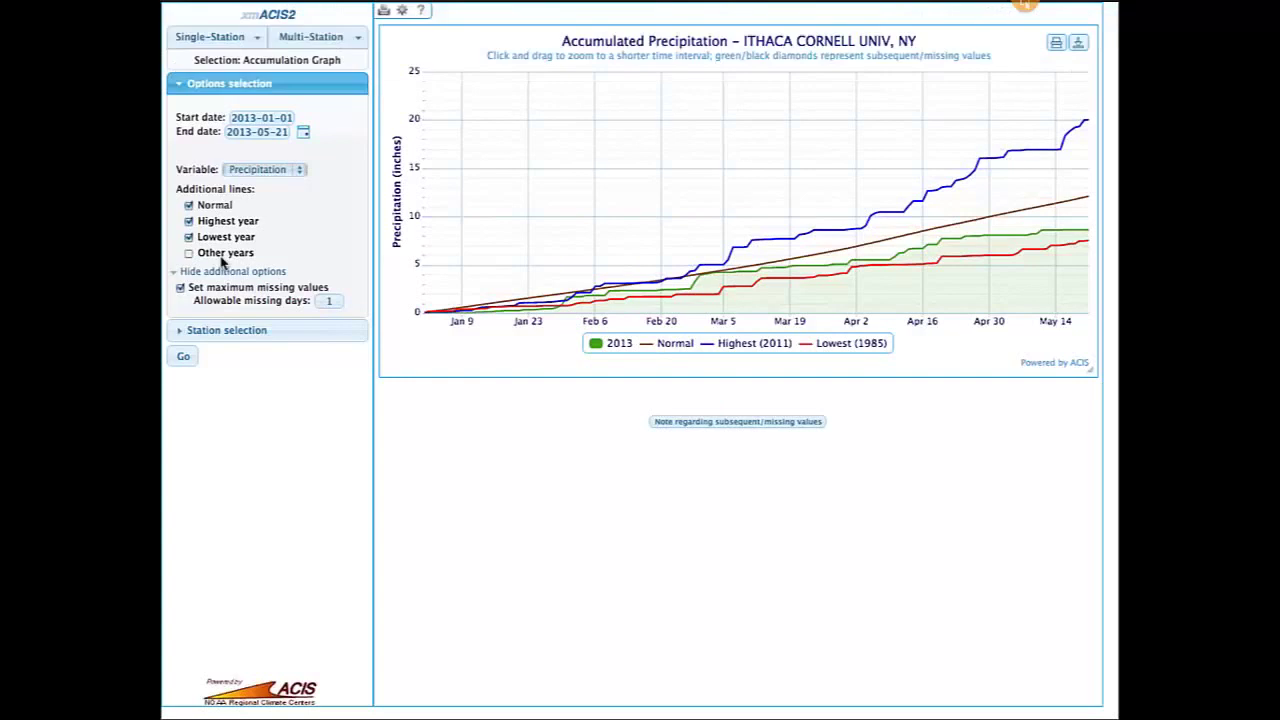
# Drop the highest and lowest year lines and redraw with an Other years table of accumulated totals.
pyautogui.click(188, 221)
pyautogui.click(189, 237)
pyautogui.click(189, 254)
pyautogui.click(184, 358)
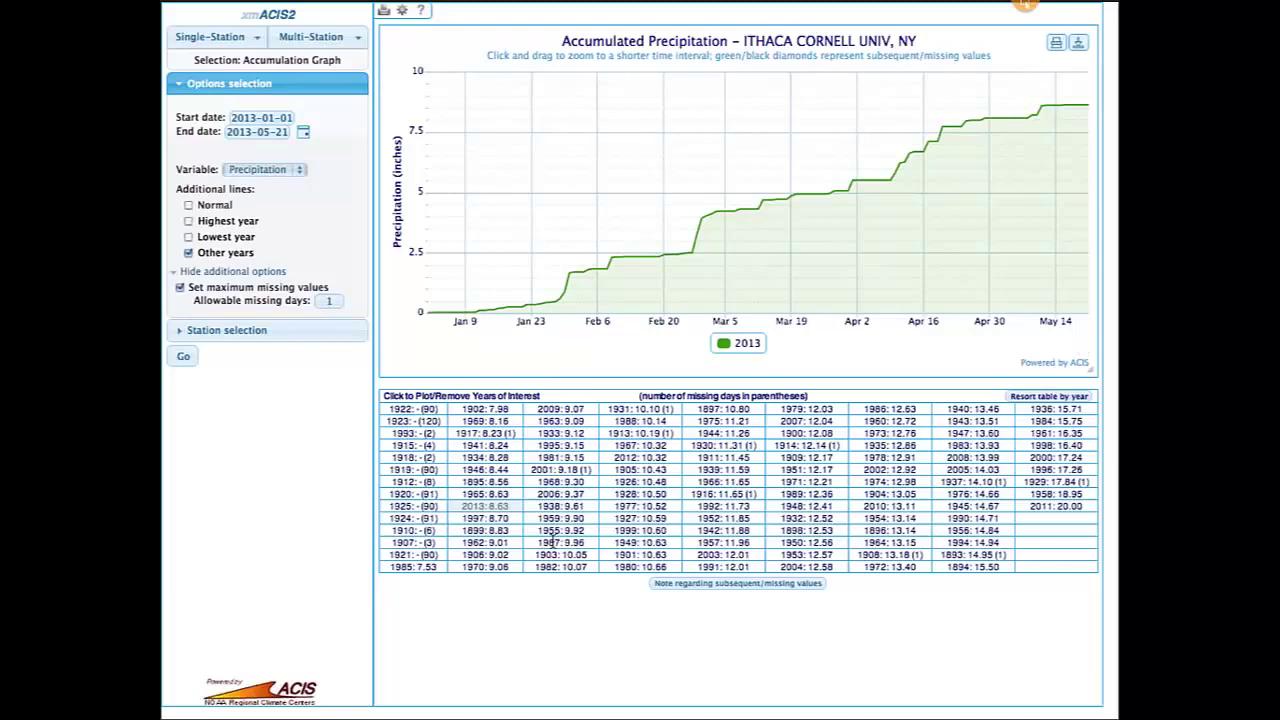
# Try adding 1997, 2007 and 1951 lines from the years table, then remove 1997 and 2007.
pyautogui.click(486, 519)
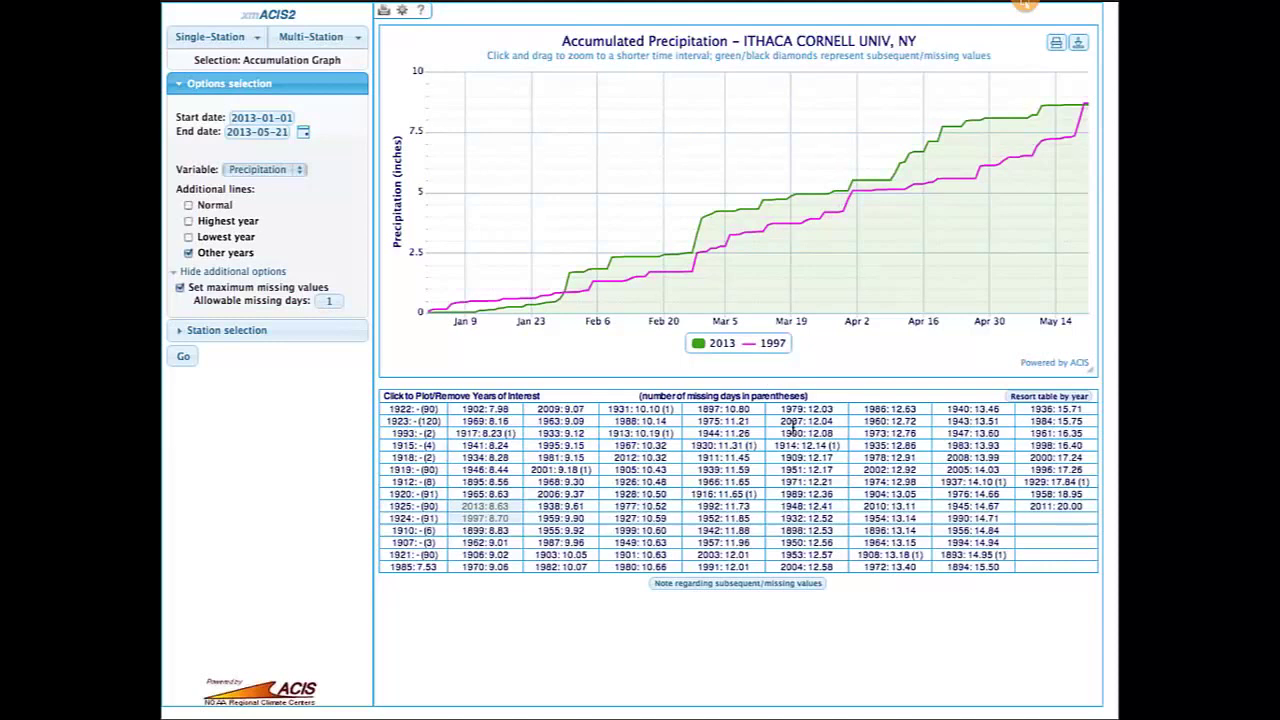
pyautogui.click(792, 425)
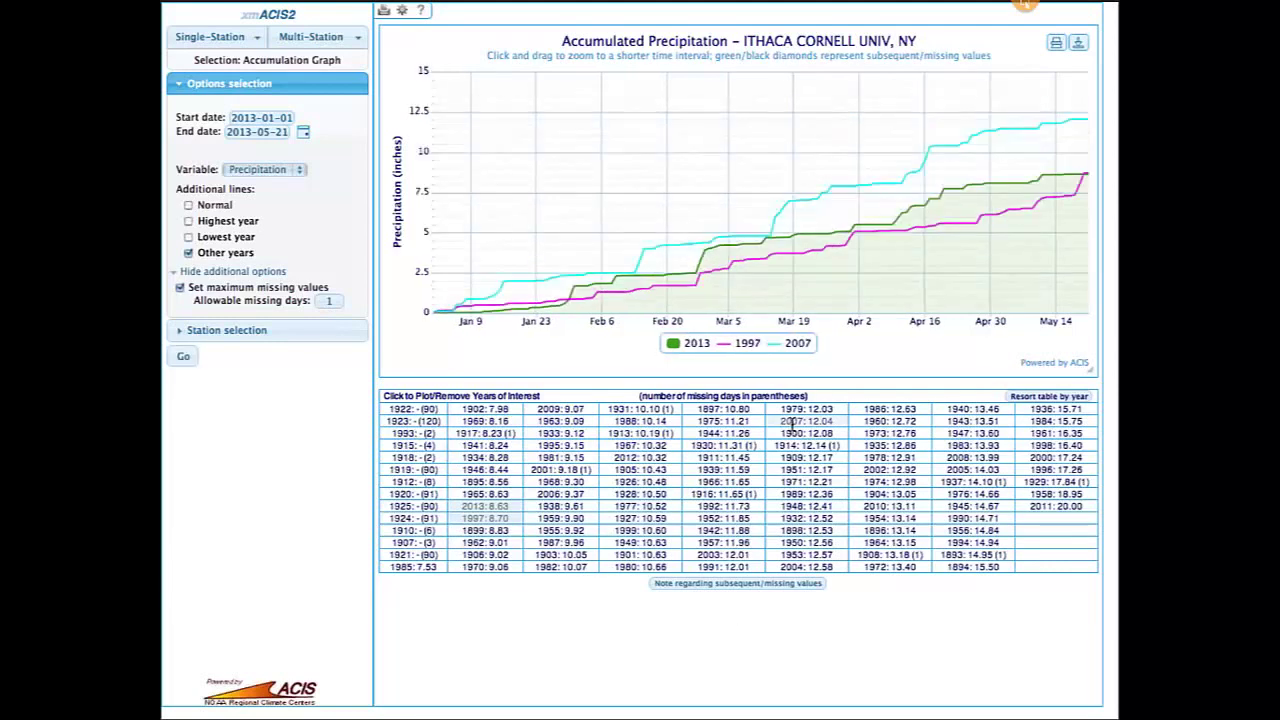
pyautogui.click(800, 470)
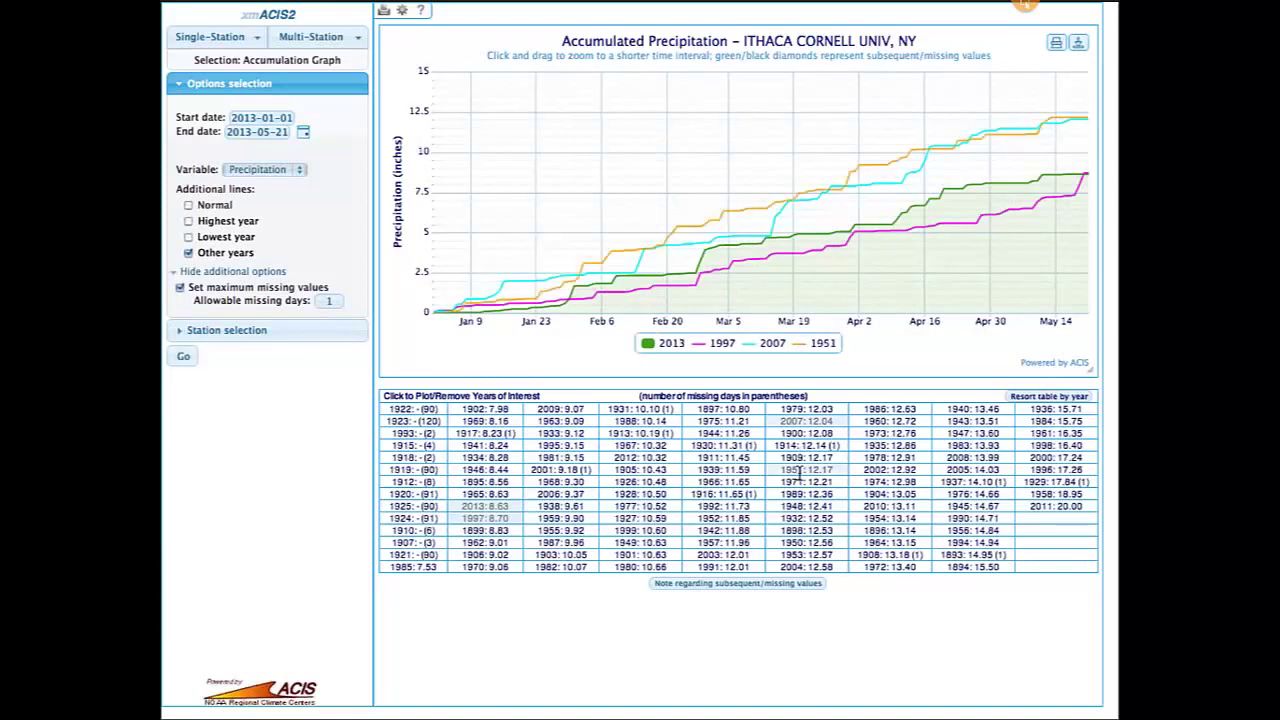
pyautogui.click(492, 519)
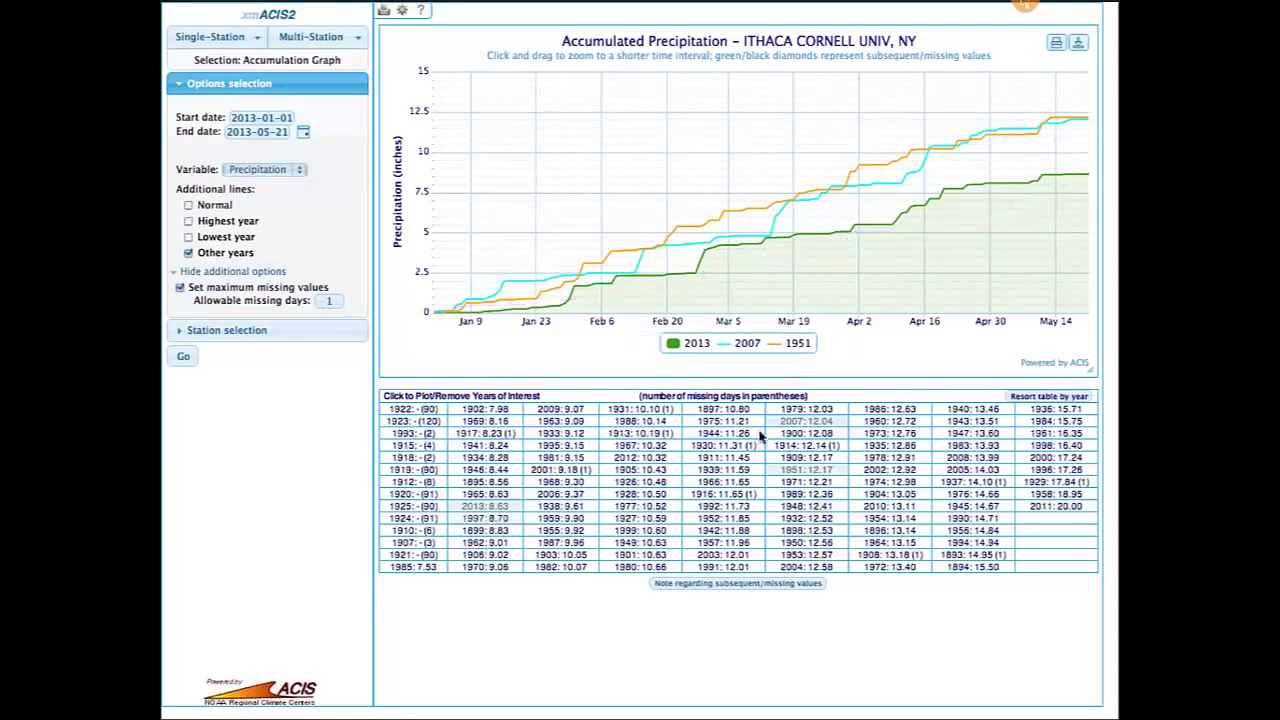
pyautogui.click(793, 425)
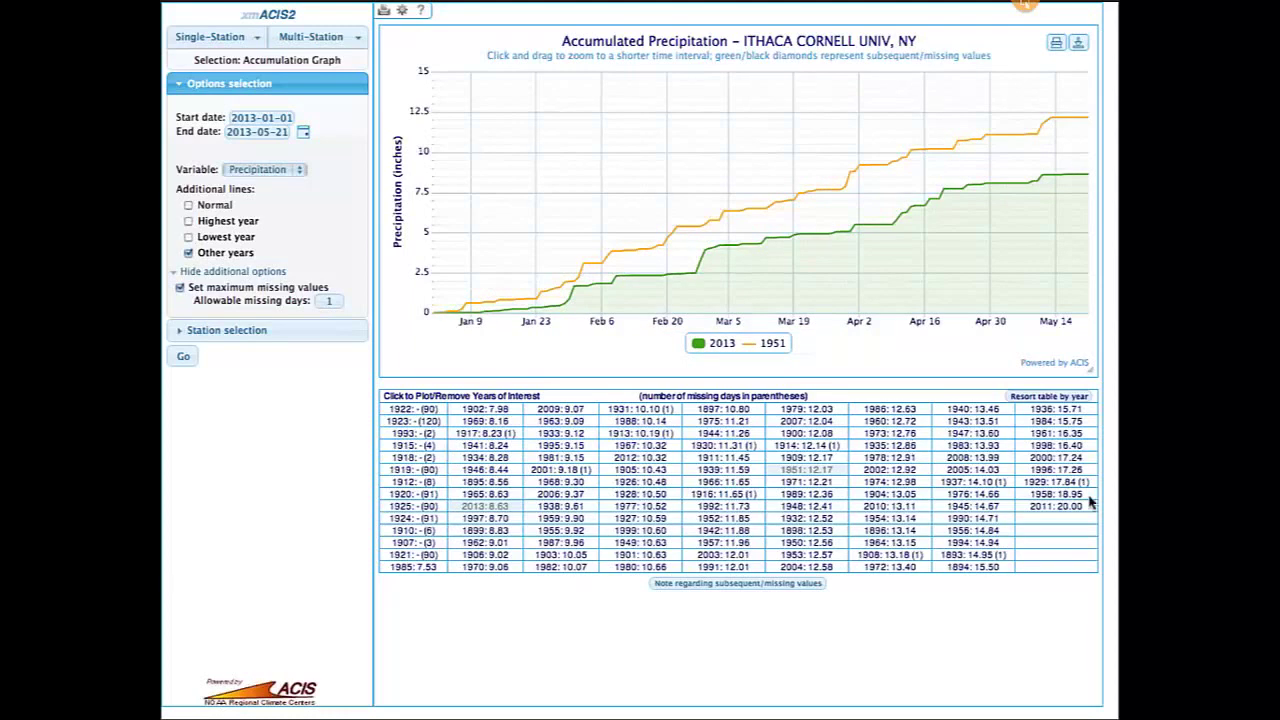
# Sort the years table by year, add the 2012 and 2011 lines, and remove 1951.
pyautogui.click(1053, 397)
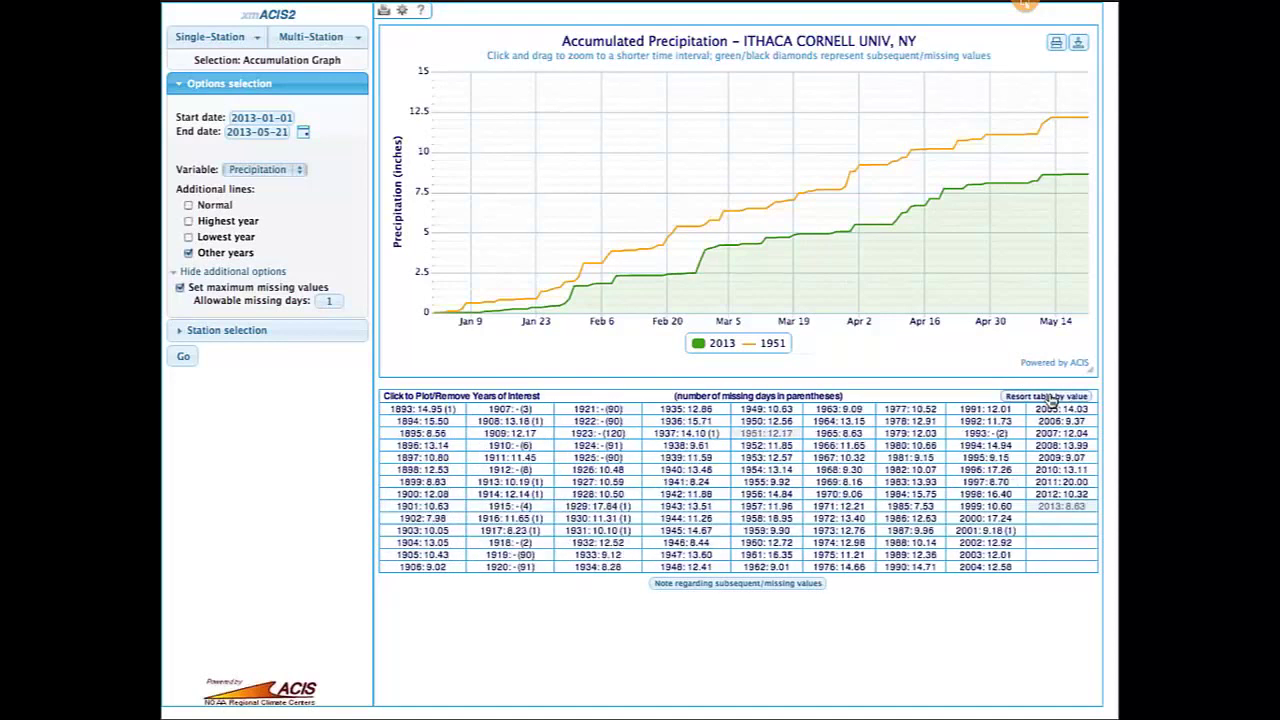
pyautogui.click(1054, 494)
pyautogui.click(1050, 484)
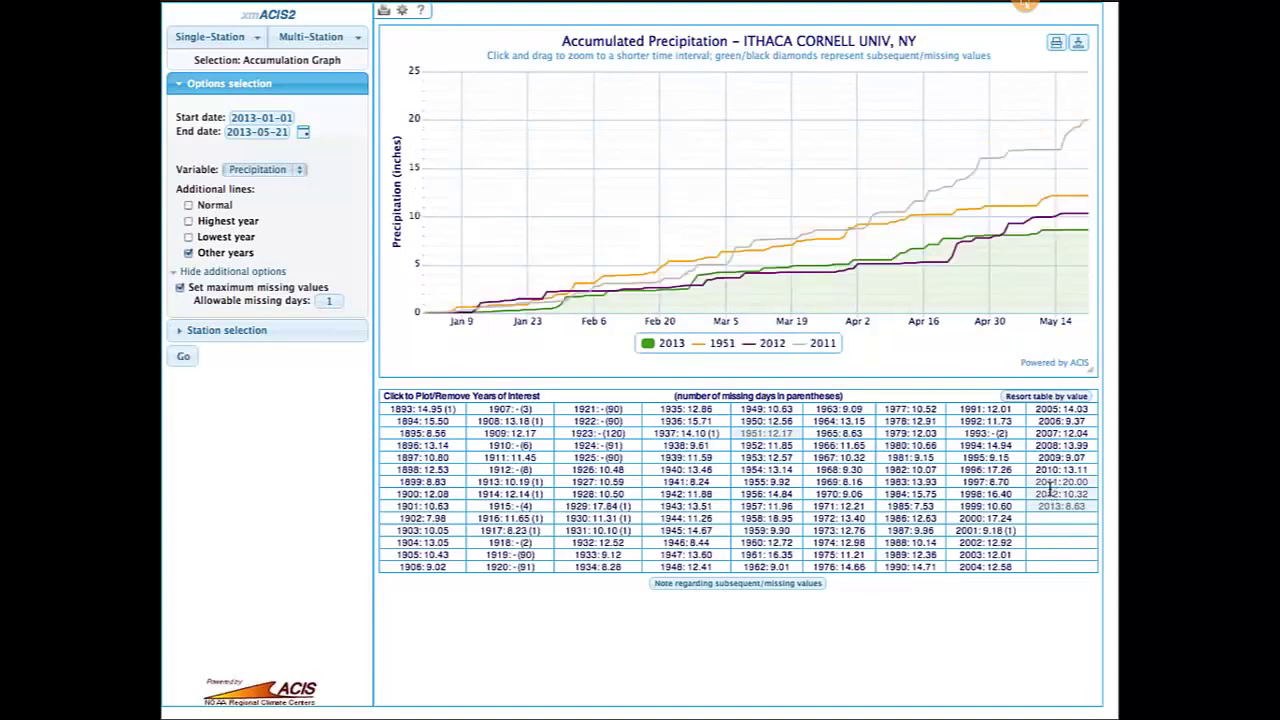
pyautogui.click(748, 434)
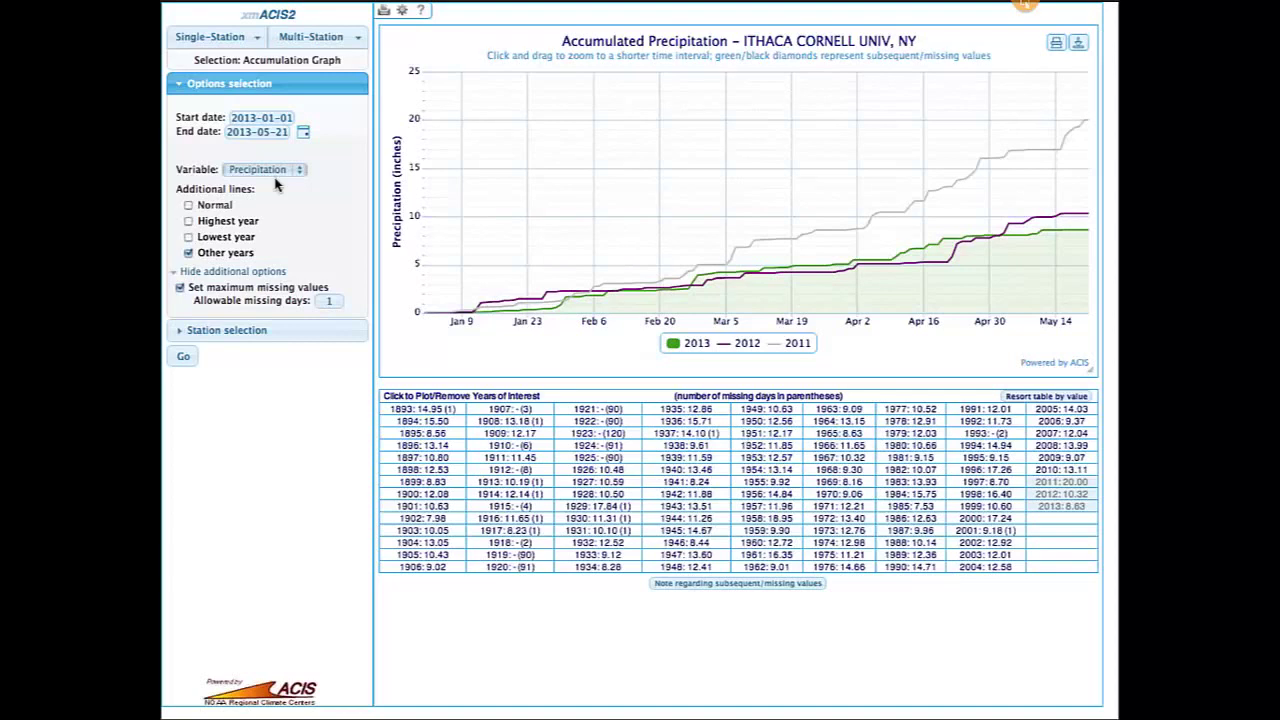
pyautogui.click(212, 36)
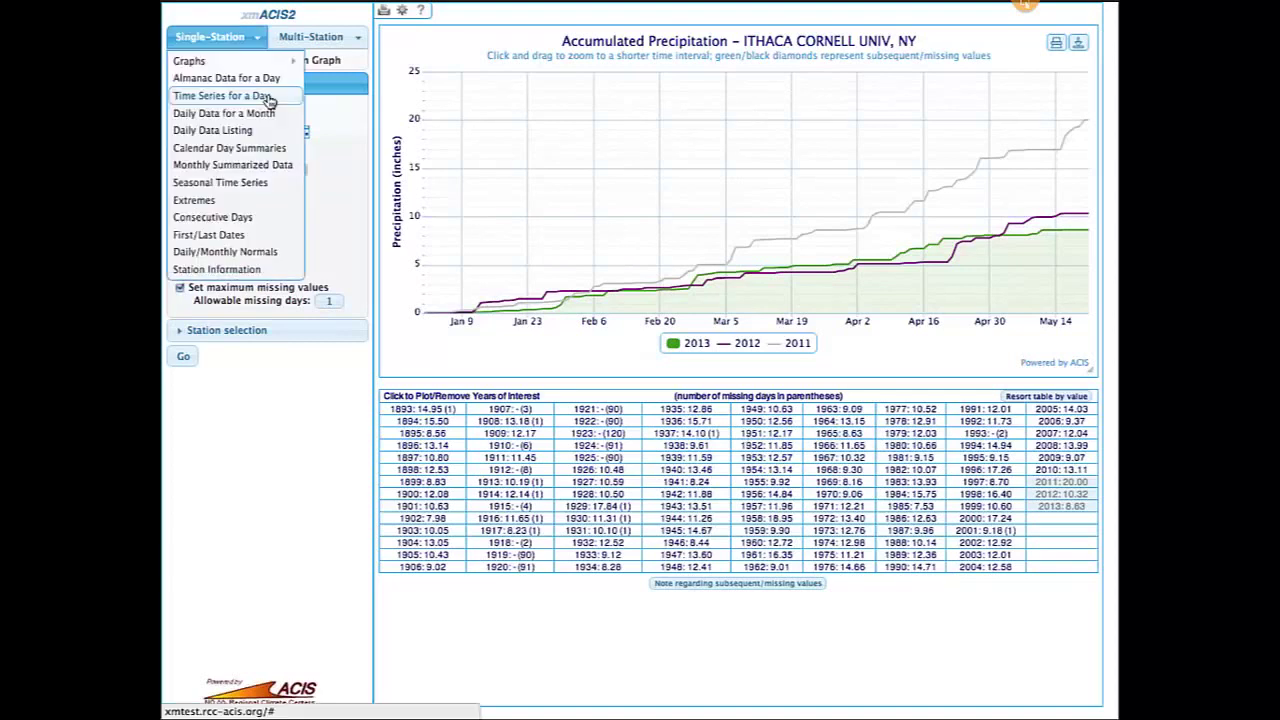
# Set the start date to 2012-01-01 and redraw as one continuous accumulation series.
pyautogui.click(265, 97)
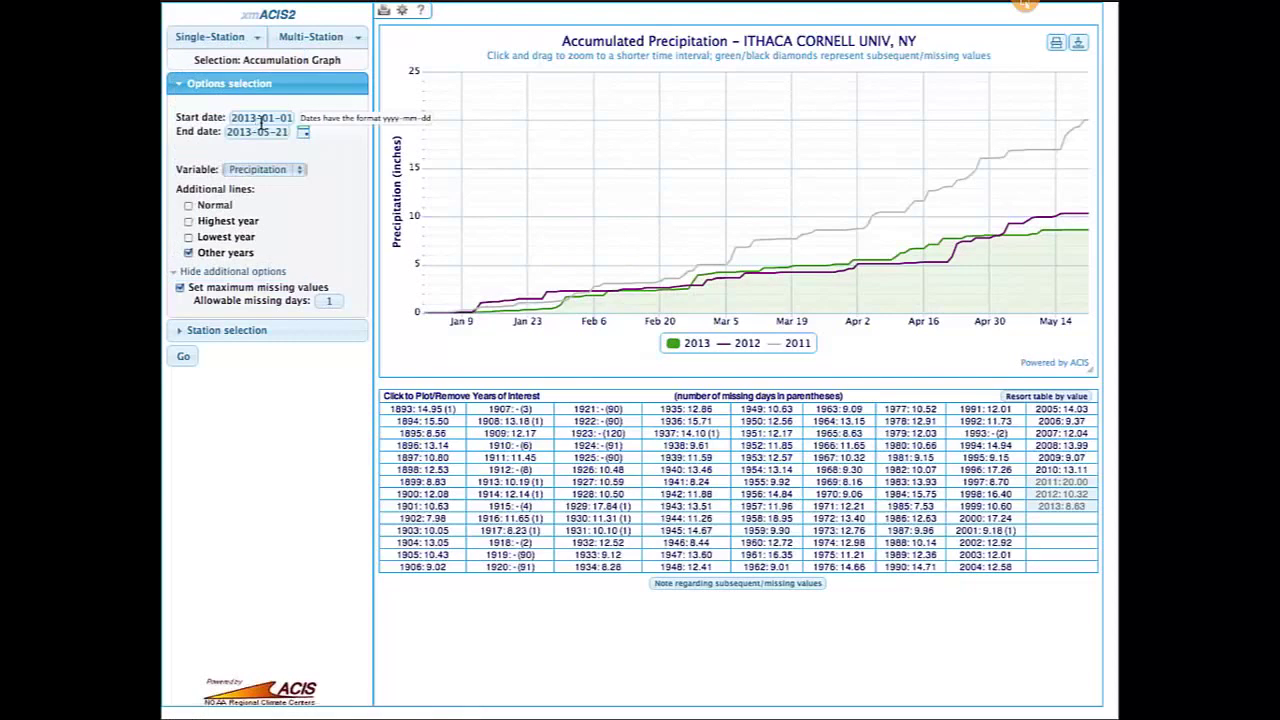
pyautogui.click(250, 118)
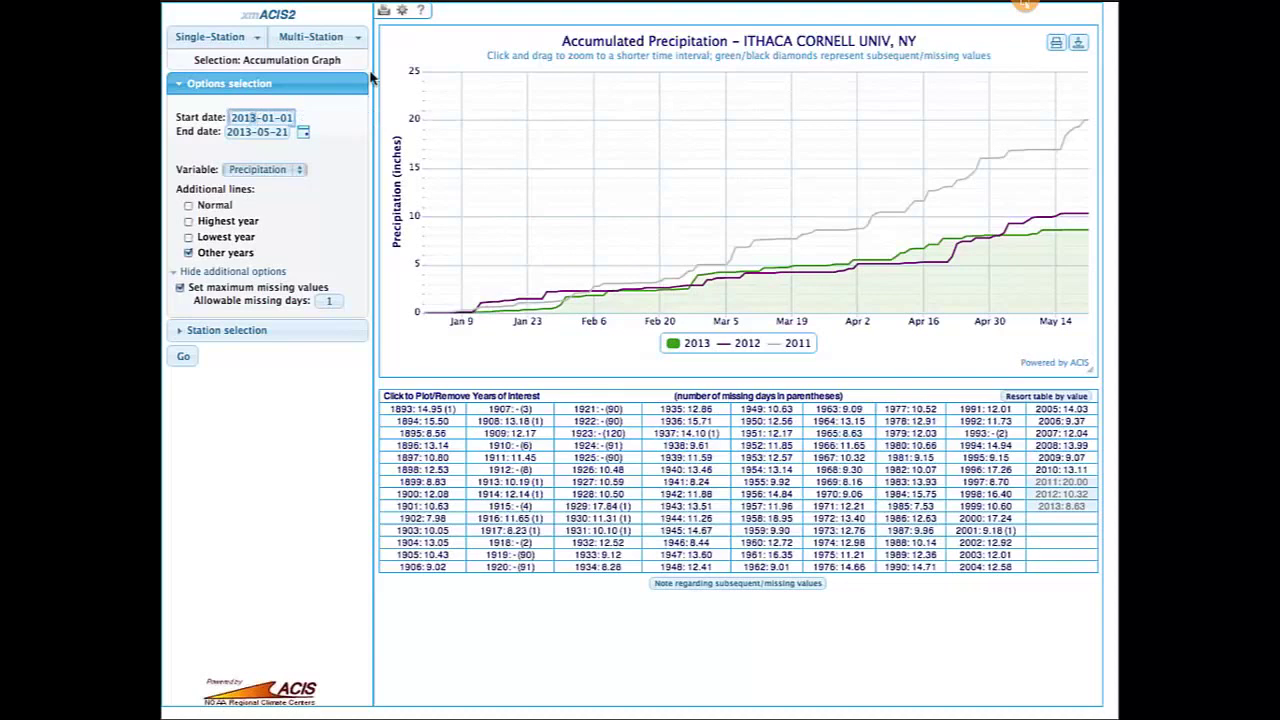
pyautogui.press('Down')
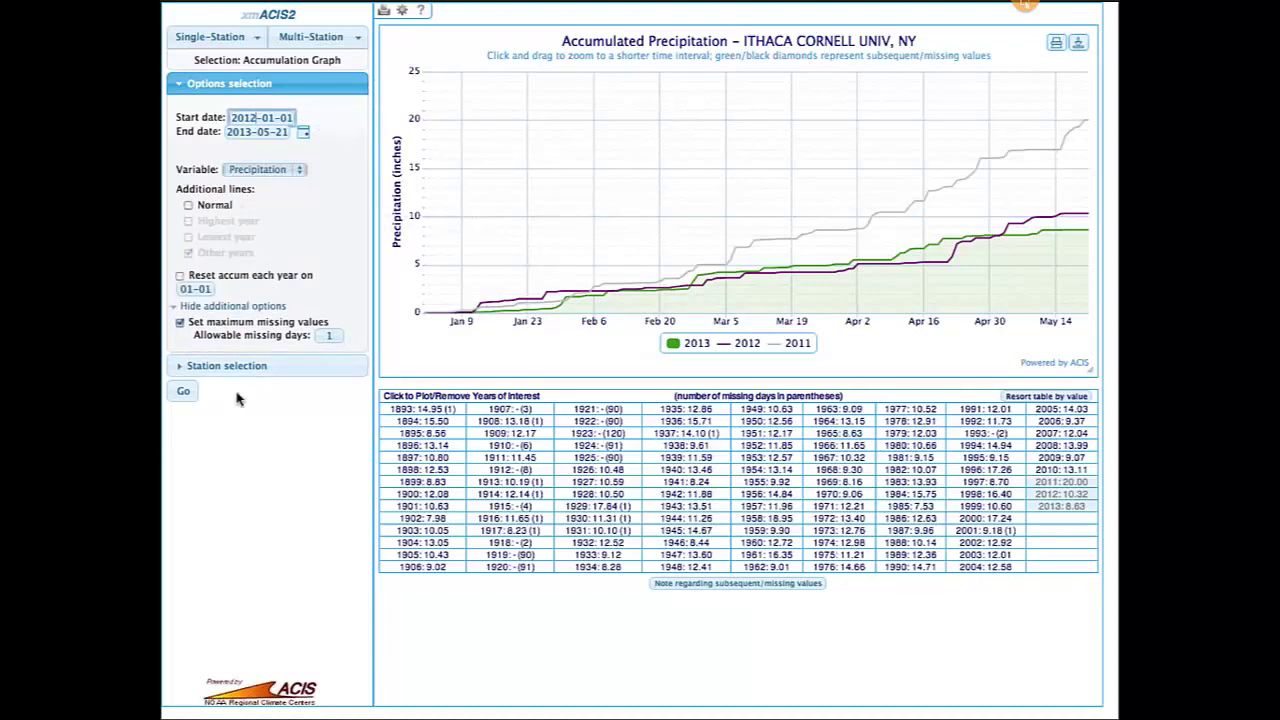
pyautogui.click(183, 394)
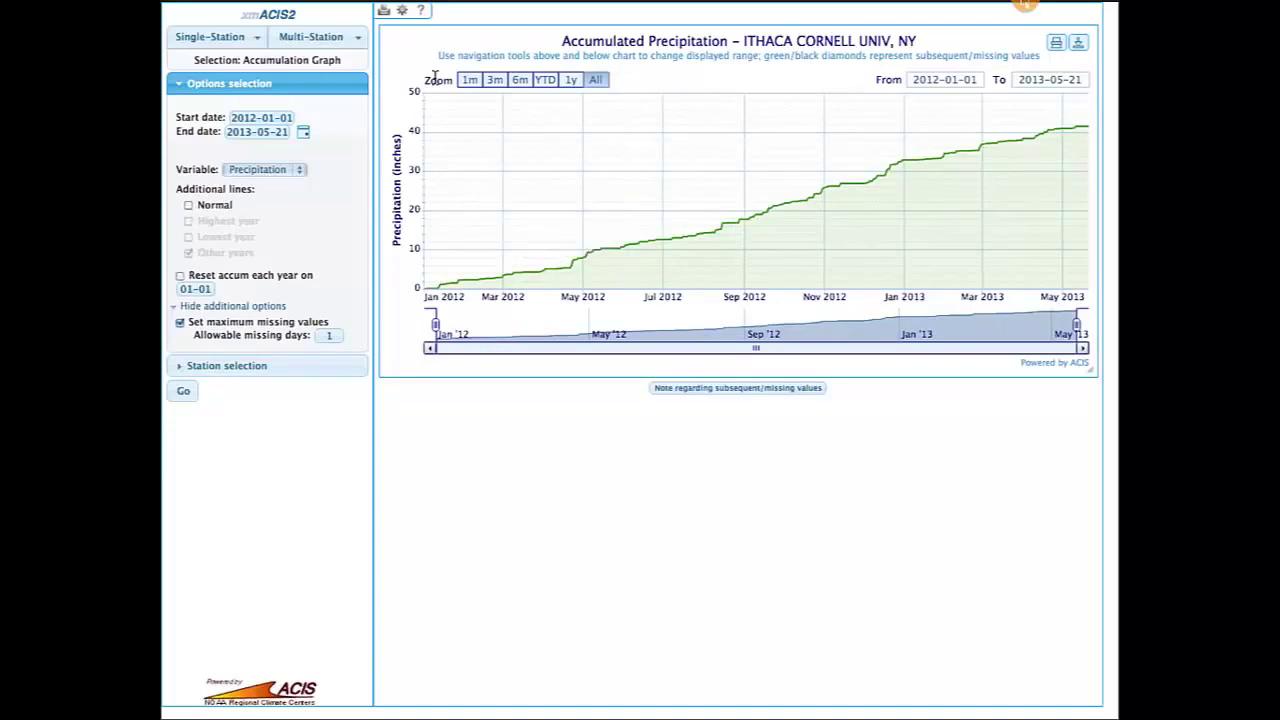
# Zoom the series to April 2 through May 10, 2012, showing about 10 inches accumulated.
pyautogui.click(494, 82)
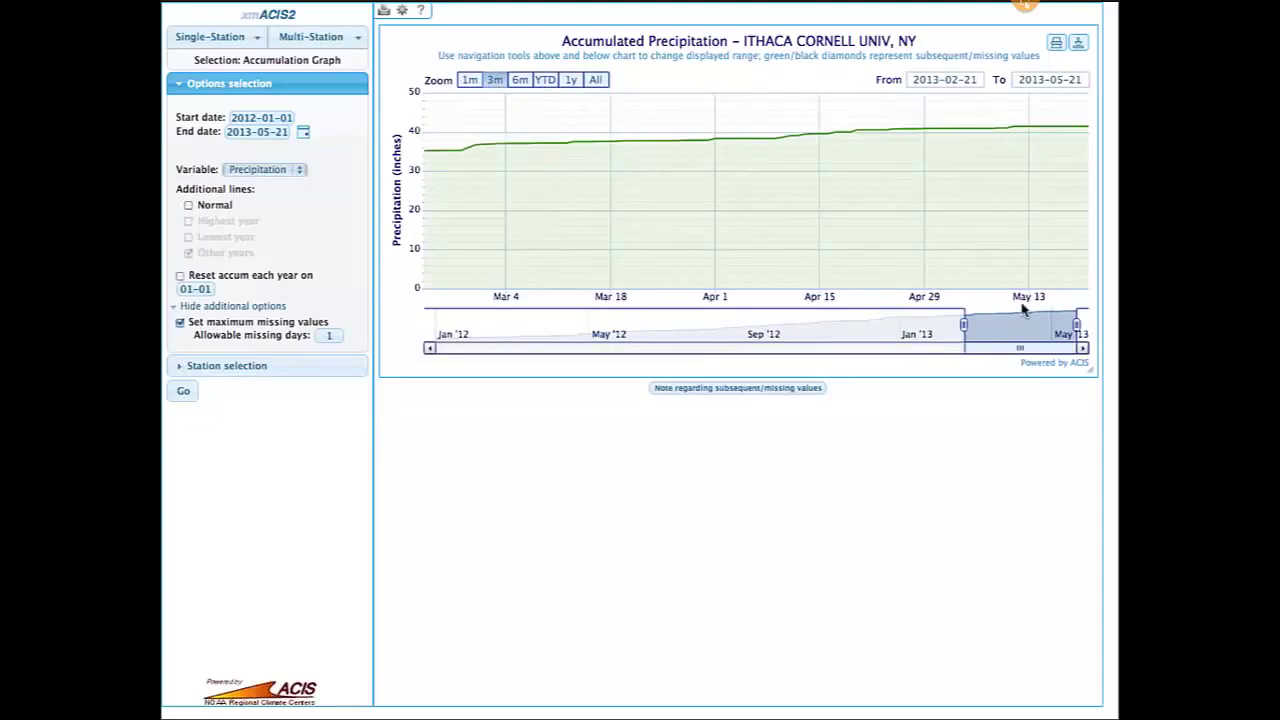
pyautogui.moveTo(1022, 349); pyautogui.dragTo(565, 353)
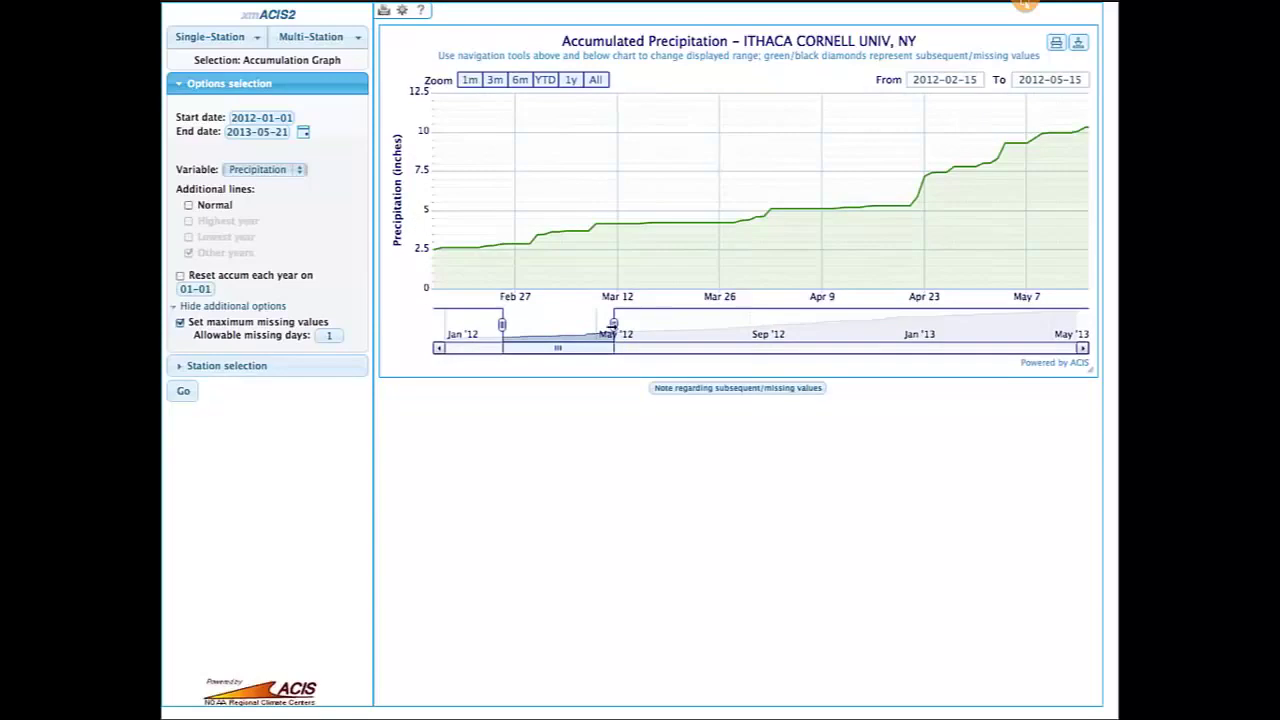
pyautogui.moveTo(617, 328); pyautogui.dragTo(538, 326)
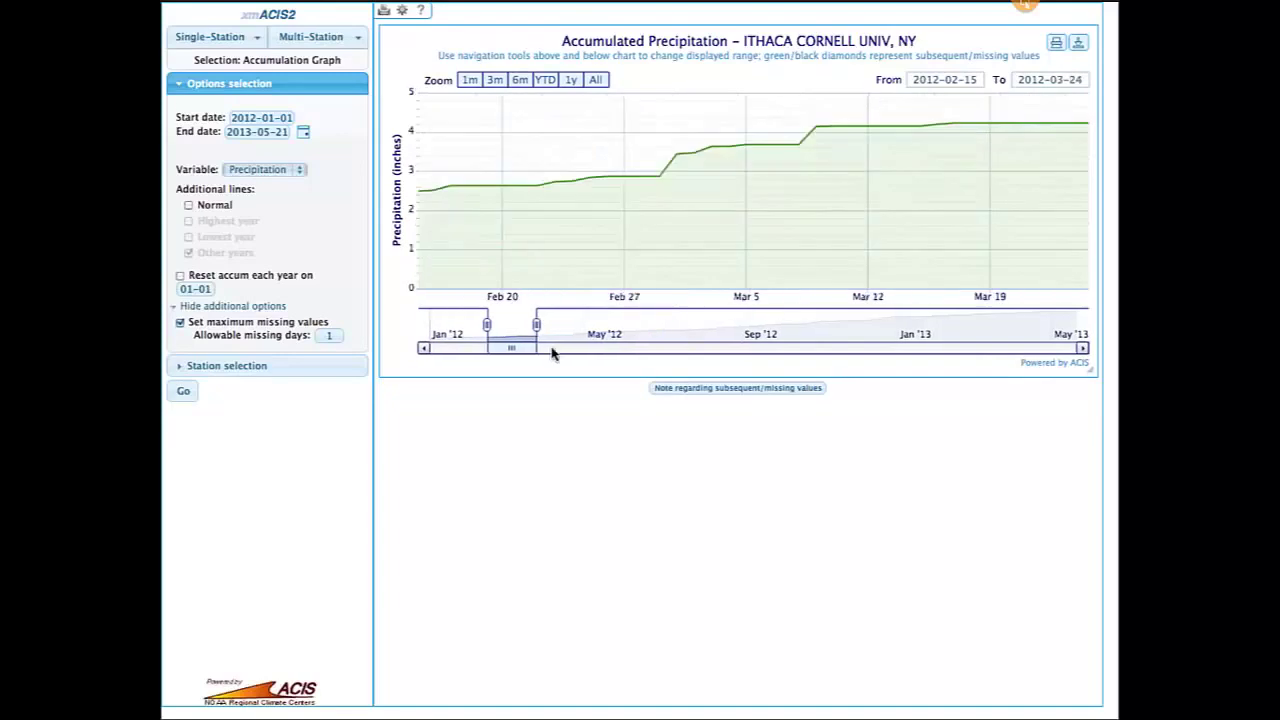
pyautogui.click(552, 348)
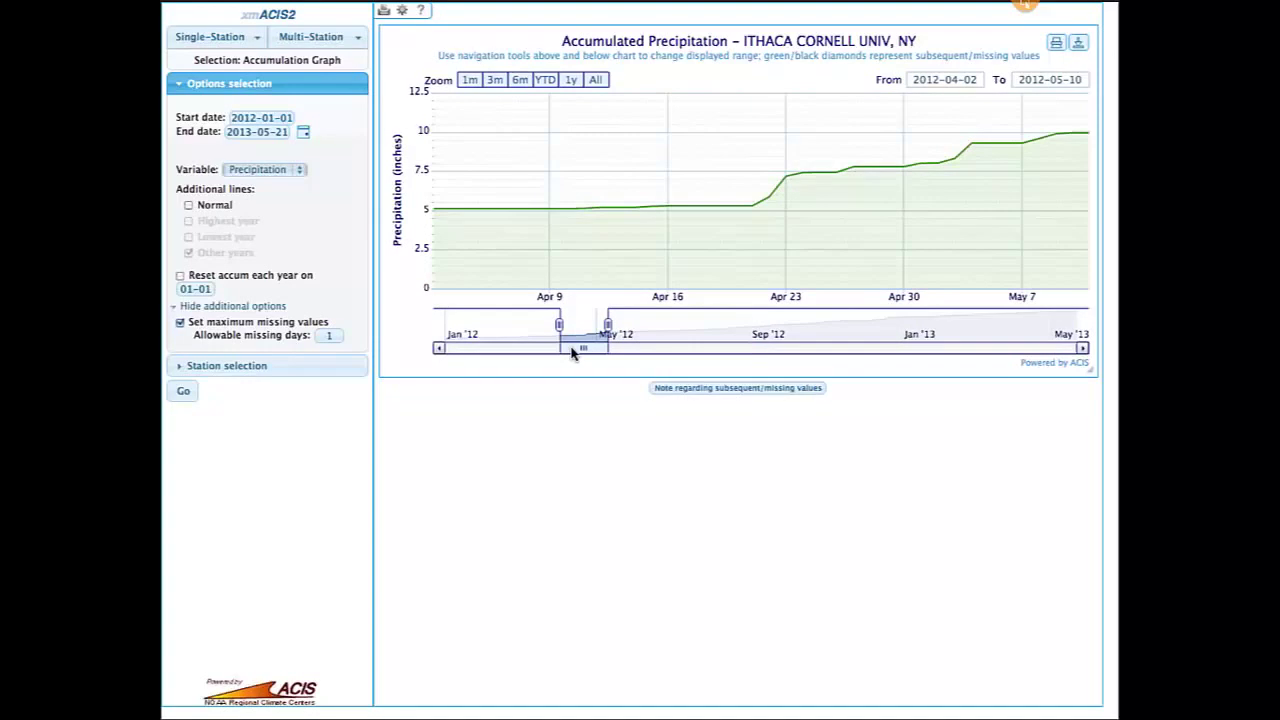
# Chart Ithaca snowfall from 1990-01-01 to 2013-05-21, adding the Normal accumulation line.
pyautogui.click(267, 172)
pyautogui.click(250, 179)
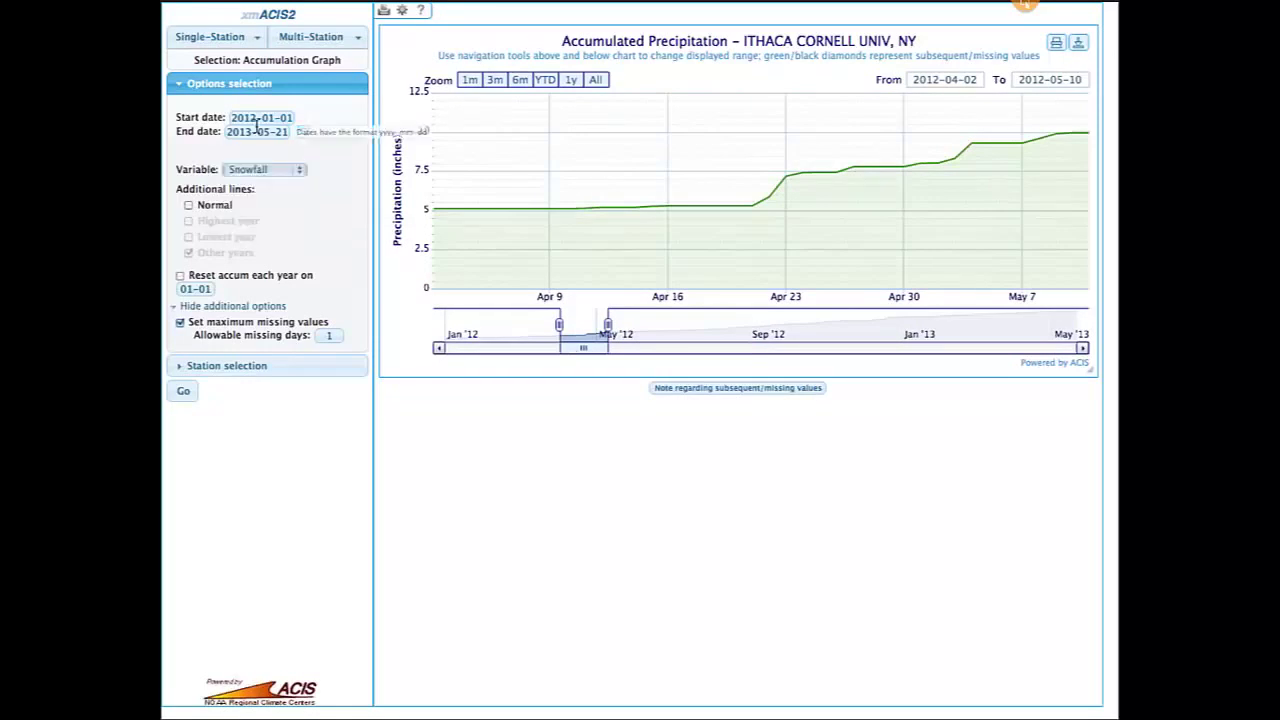
pyautogui.click(231, 118)
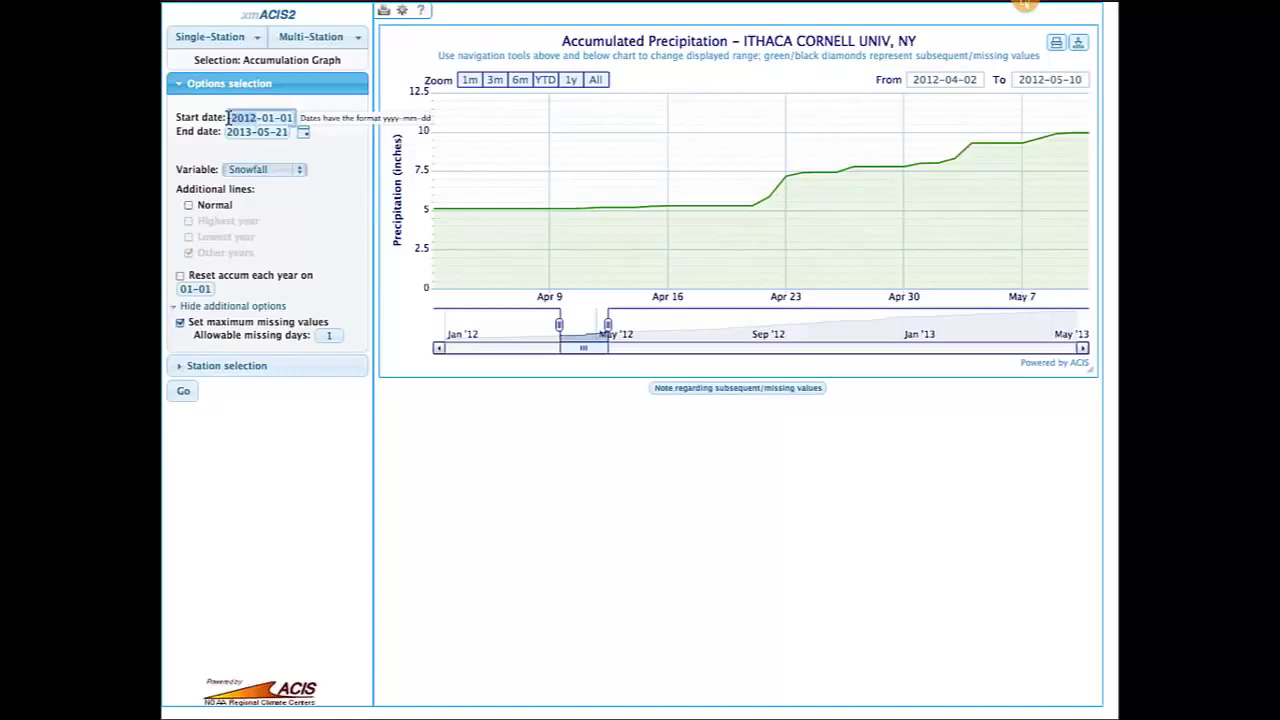
pyautogui.write('1990')
pyautogui.click(180, 390)
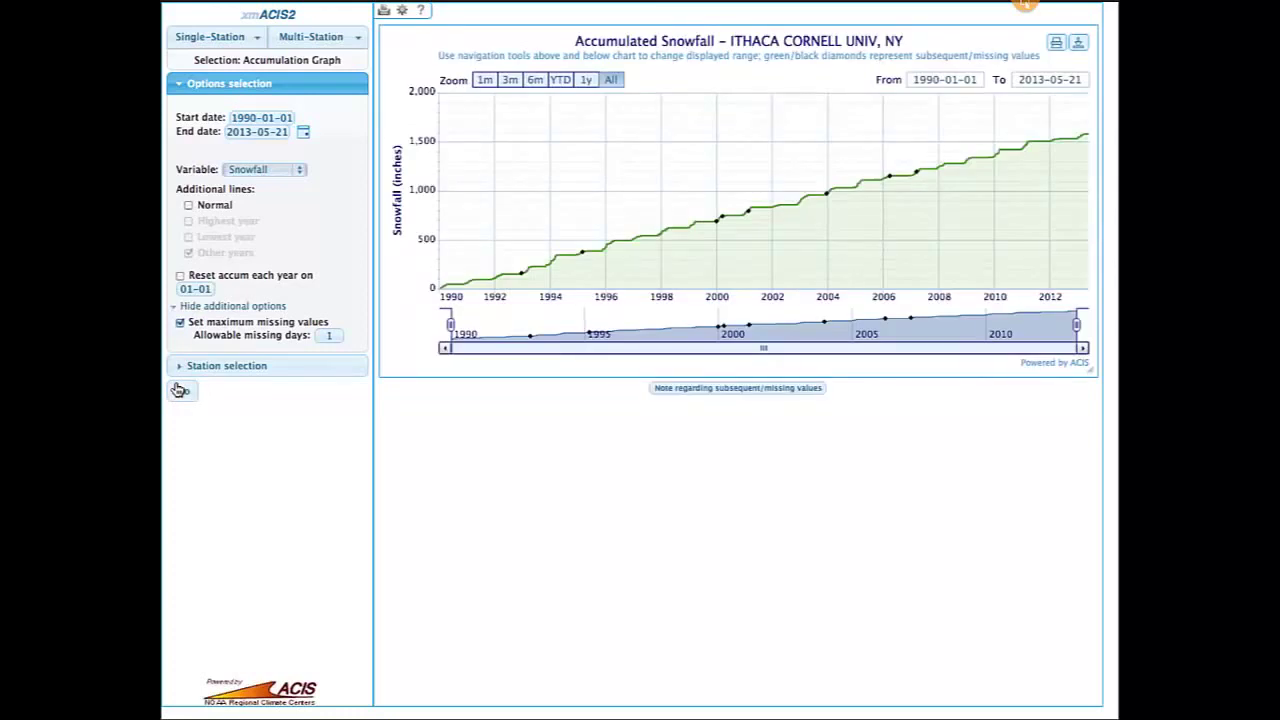
pyautogui.click(188, 205)
pyautogui.click(182, 394)
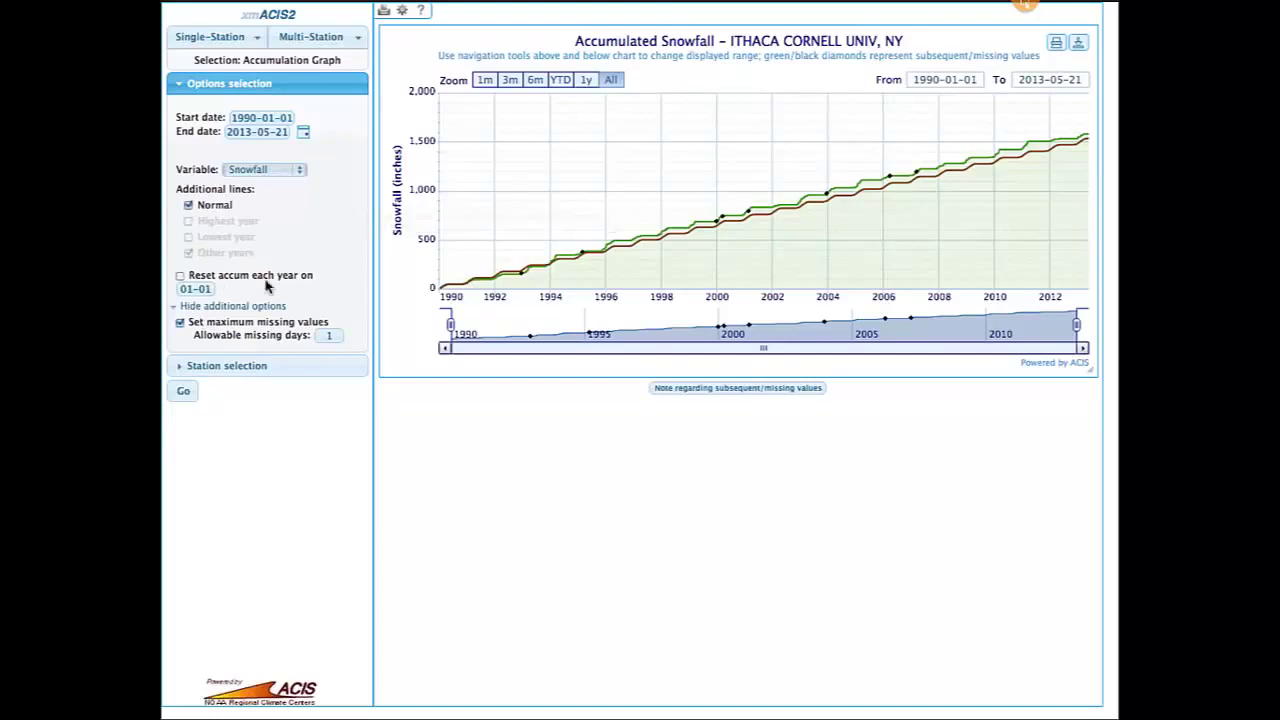
# Reset snowfall accumulation each year on 10-01 and zoom into mid-2001 through early 2003.
pyautogui.click(180, 277)
pyautogui.click(189, 290)
pyautogui.write('10')
pyautogui.click(184, 392)
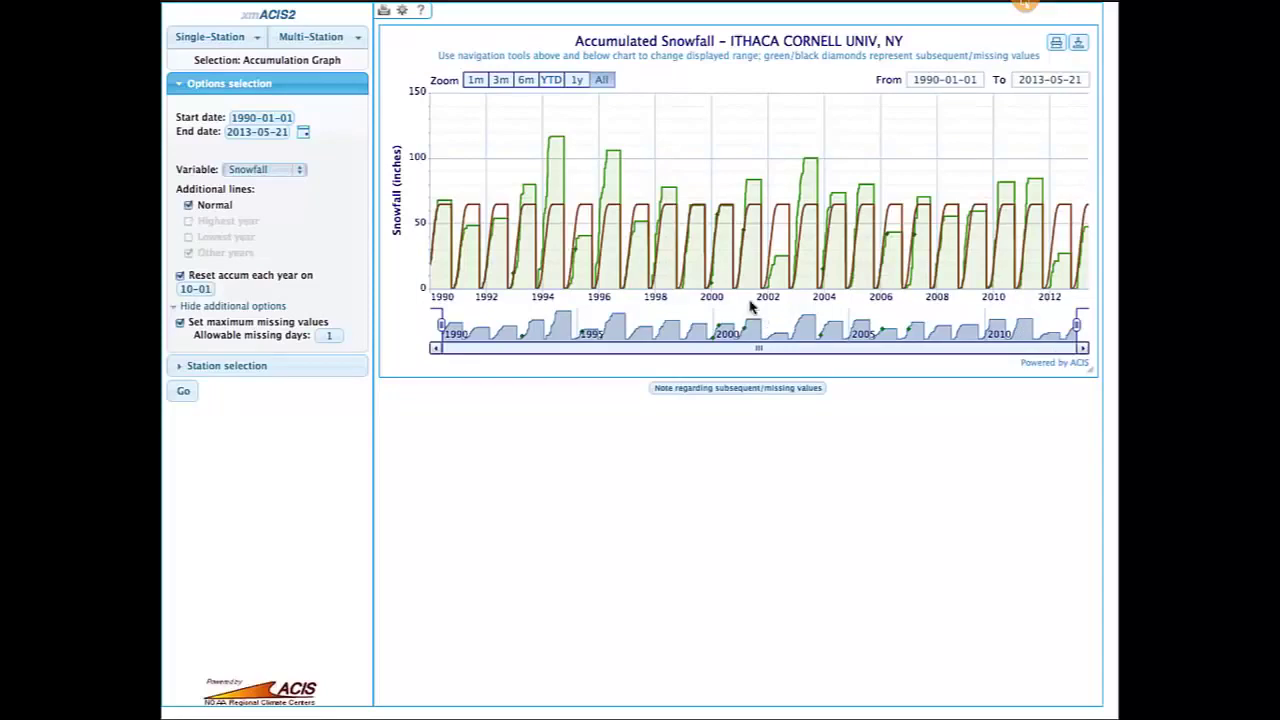
pyautogui.moveTo(781, 292)
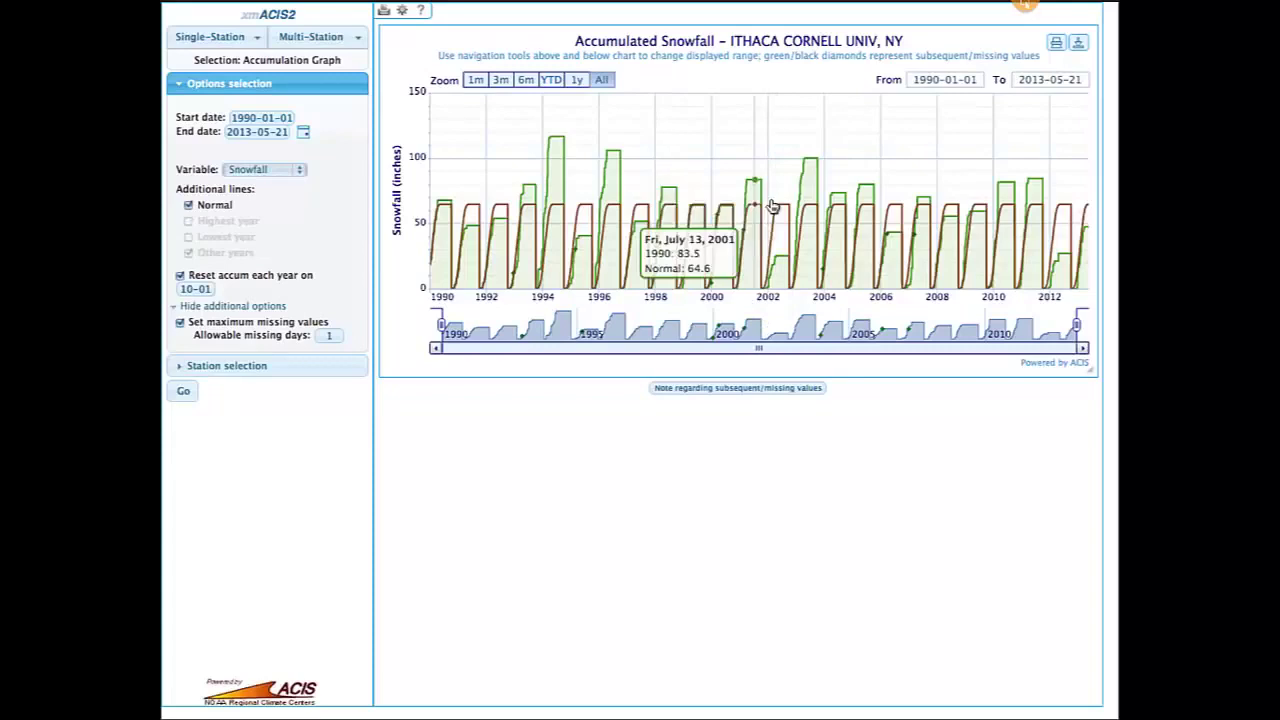
pyautogui.moveTo(755, 186); pyautogui.dragTo(800, 187)
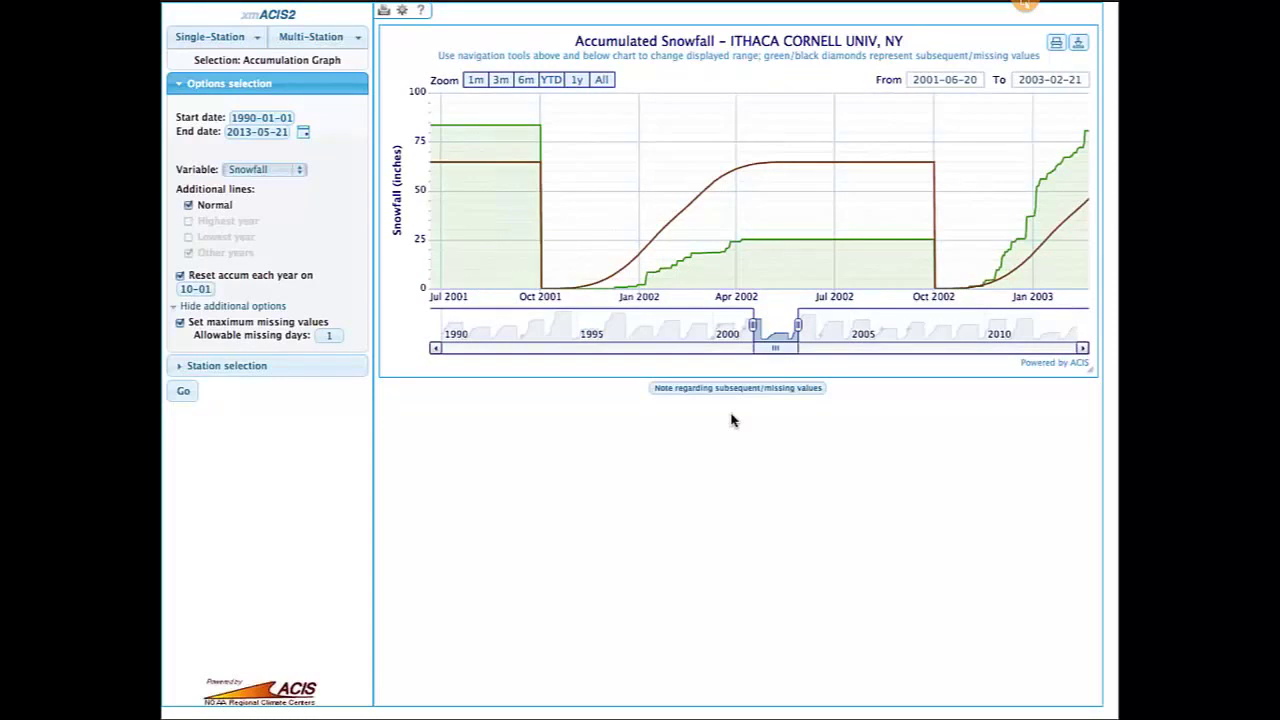
# Generate the Almanac Data for a Day table for Ithaca Cornell Univ on May 21, 2013.
pyautogui.click(197, 37)
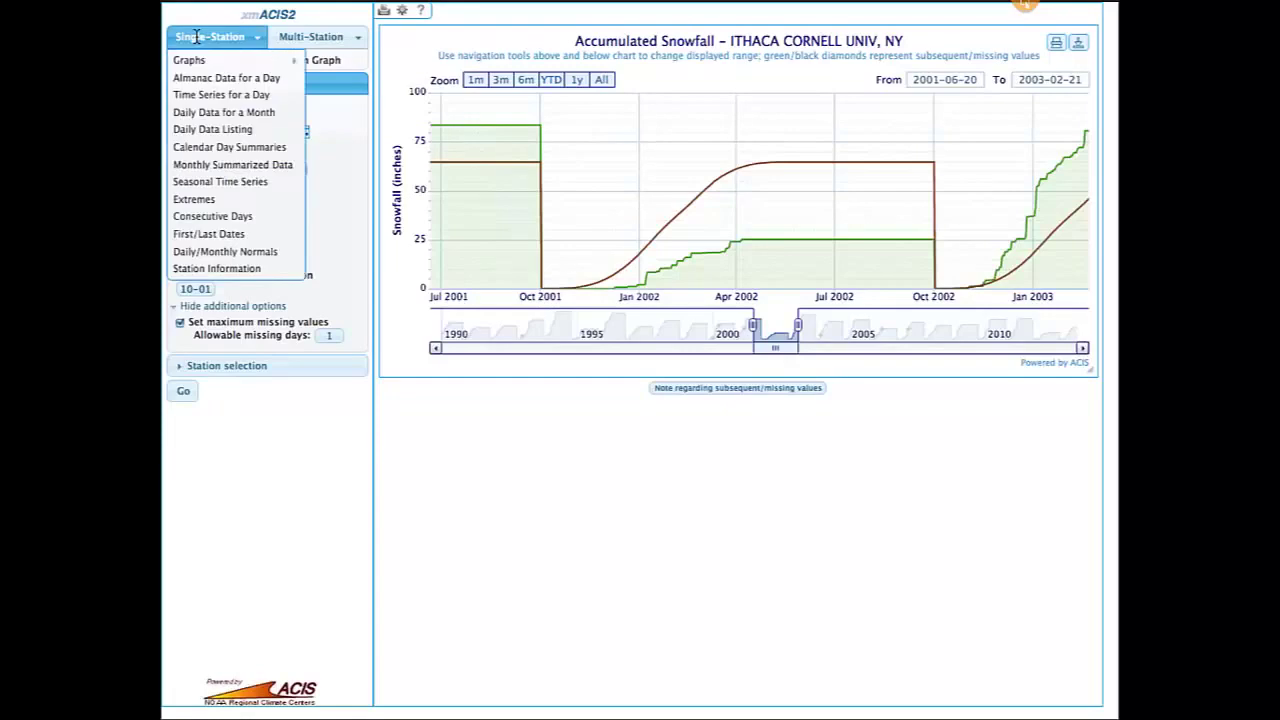
pyautogui.click(230, 80)
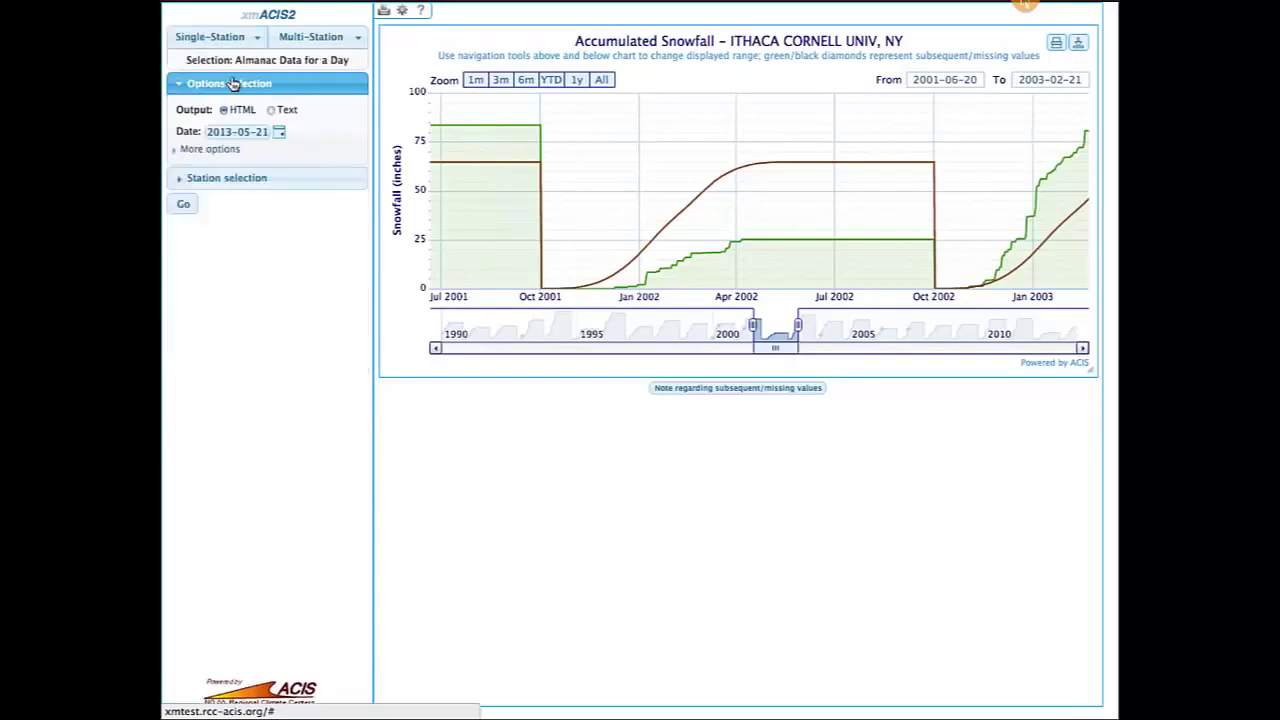
pyautogui.click(183, 206)
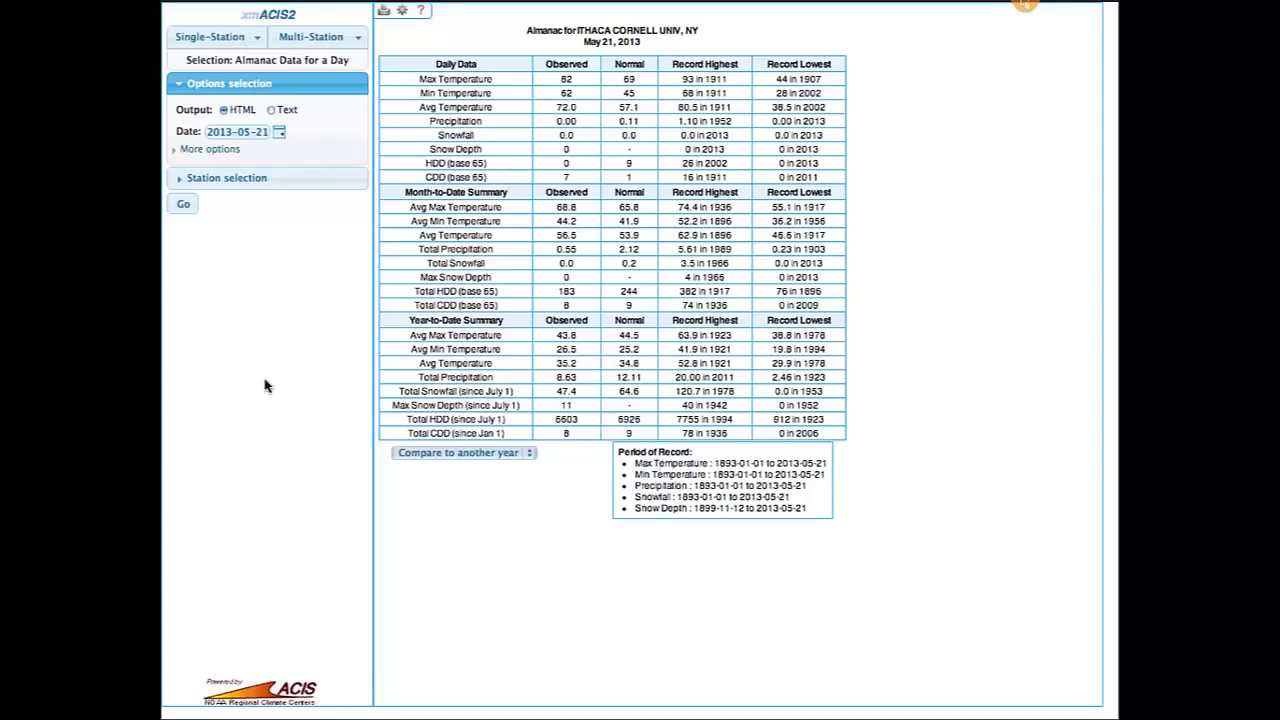
# Add a year 2000 comparison column to the almanac, replacing an initial 2012 choice.
pyautogui.click(491, 455)
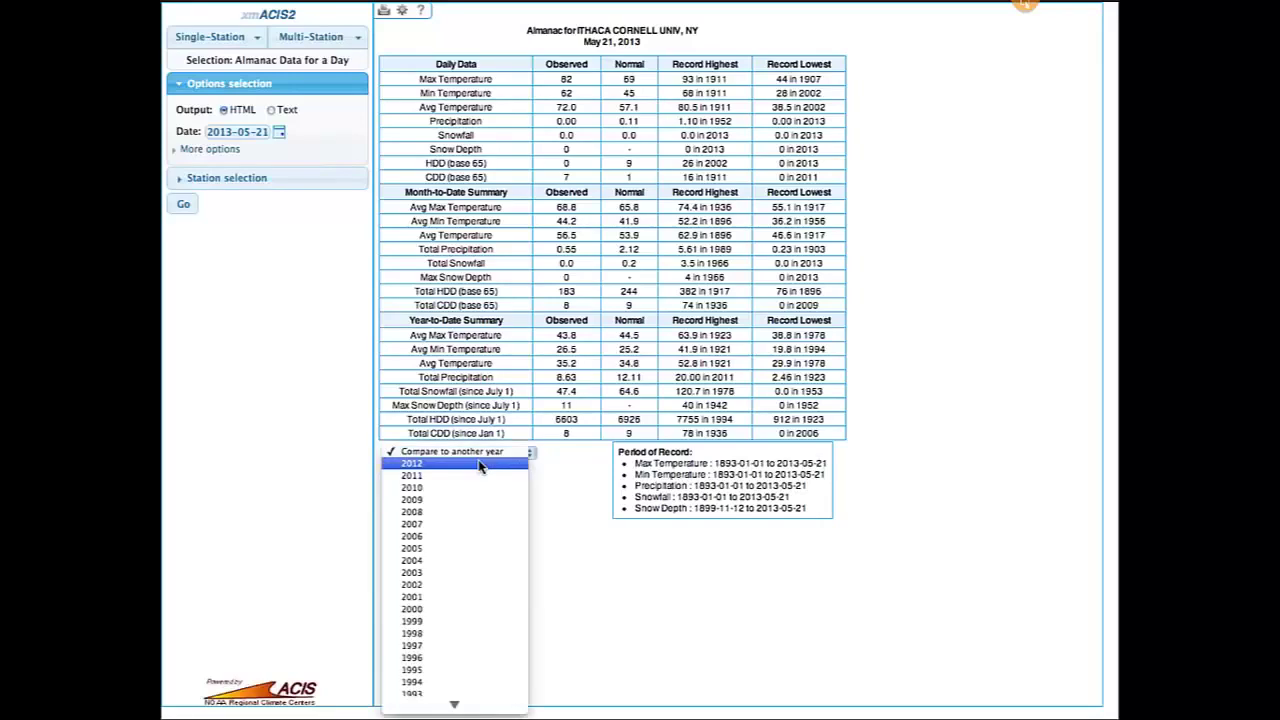
pyautogui.click(481, 465)
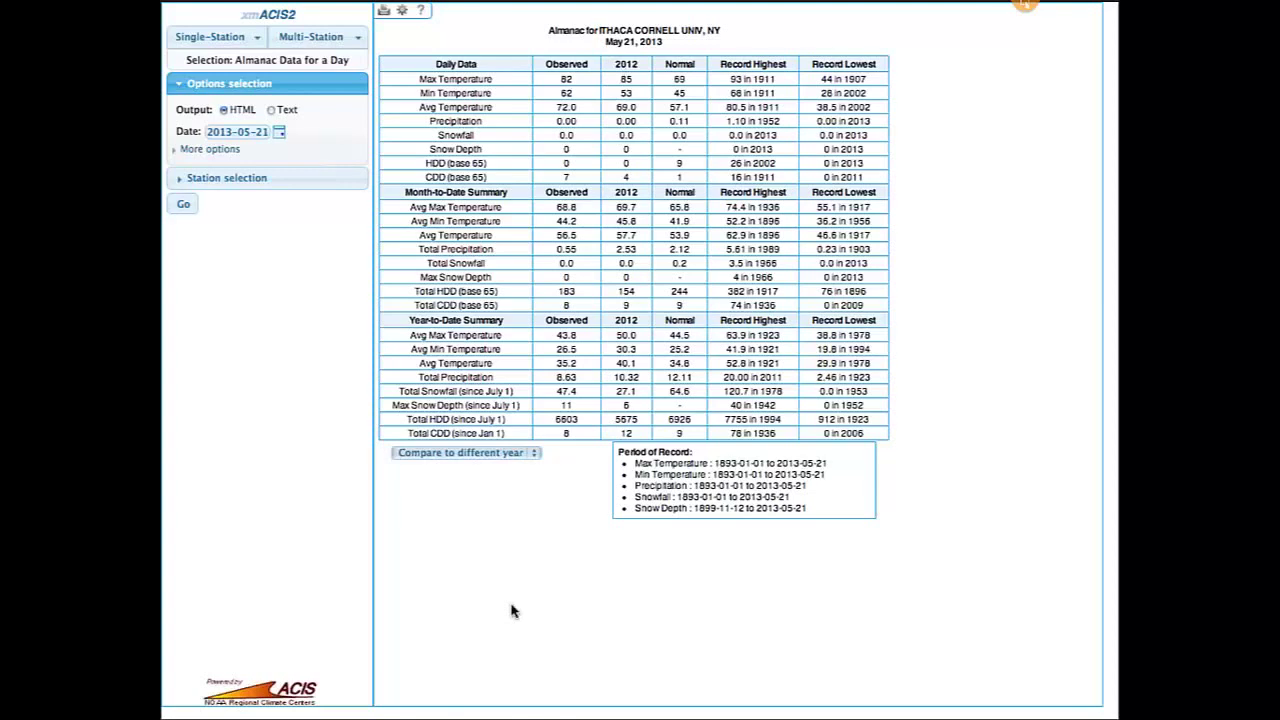
pyautogui.click(489, 453)
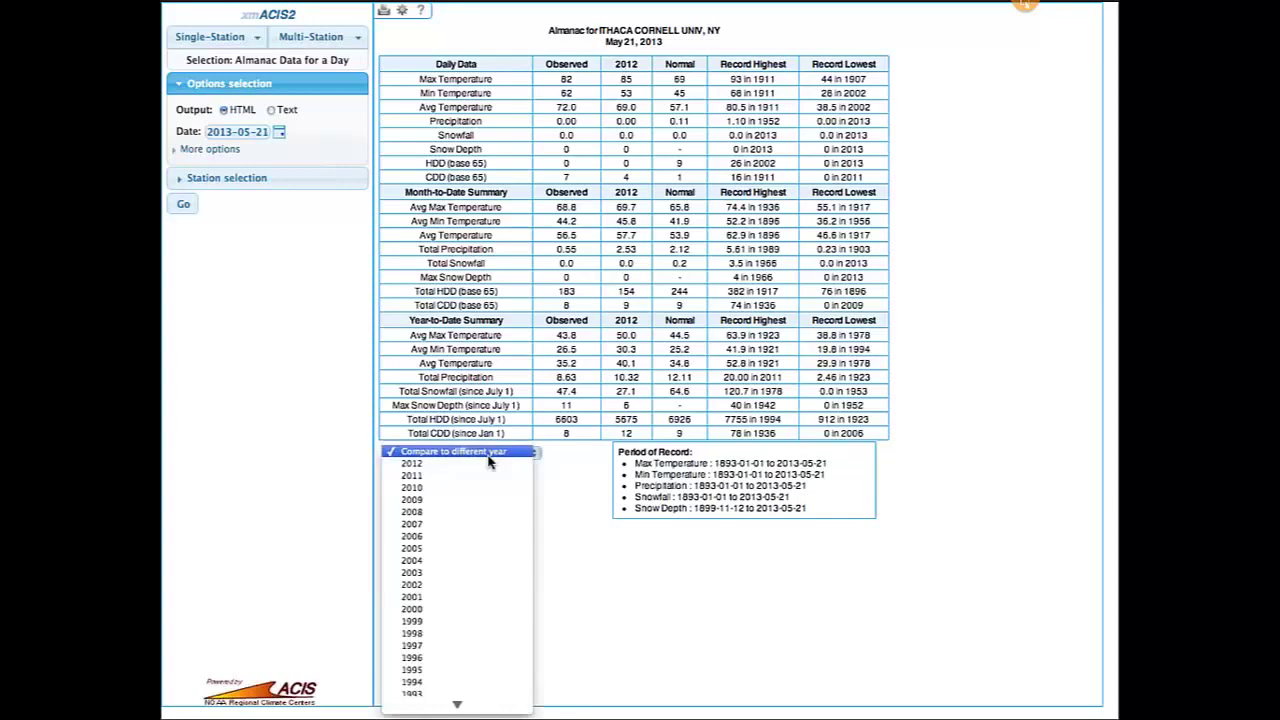
pyautogui.click(455, 610)
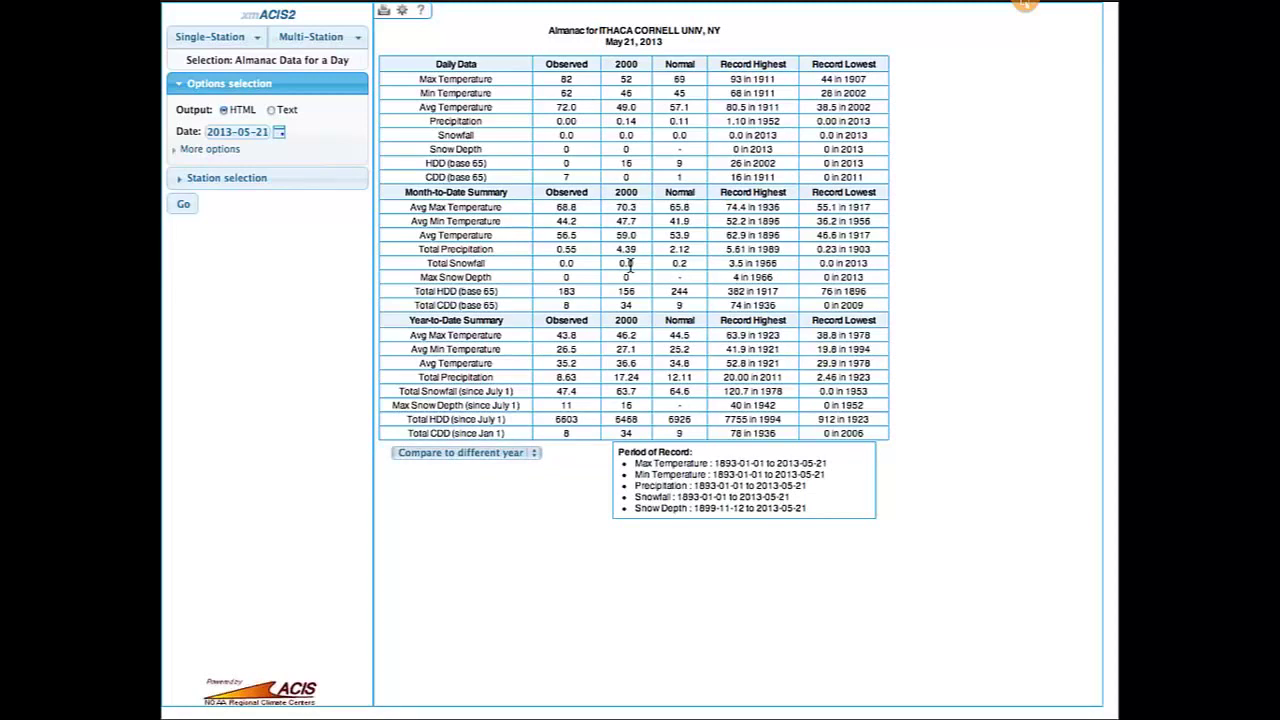
# Turn on the maximum allowable missing days limits in the almanac's additional options.
pyautogui.click(208, 152)
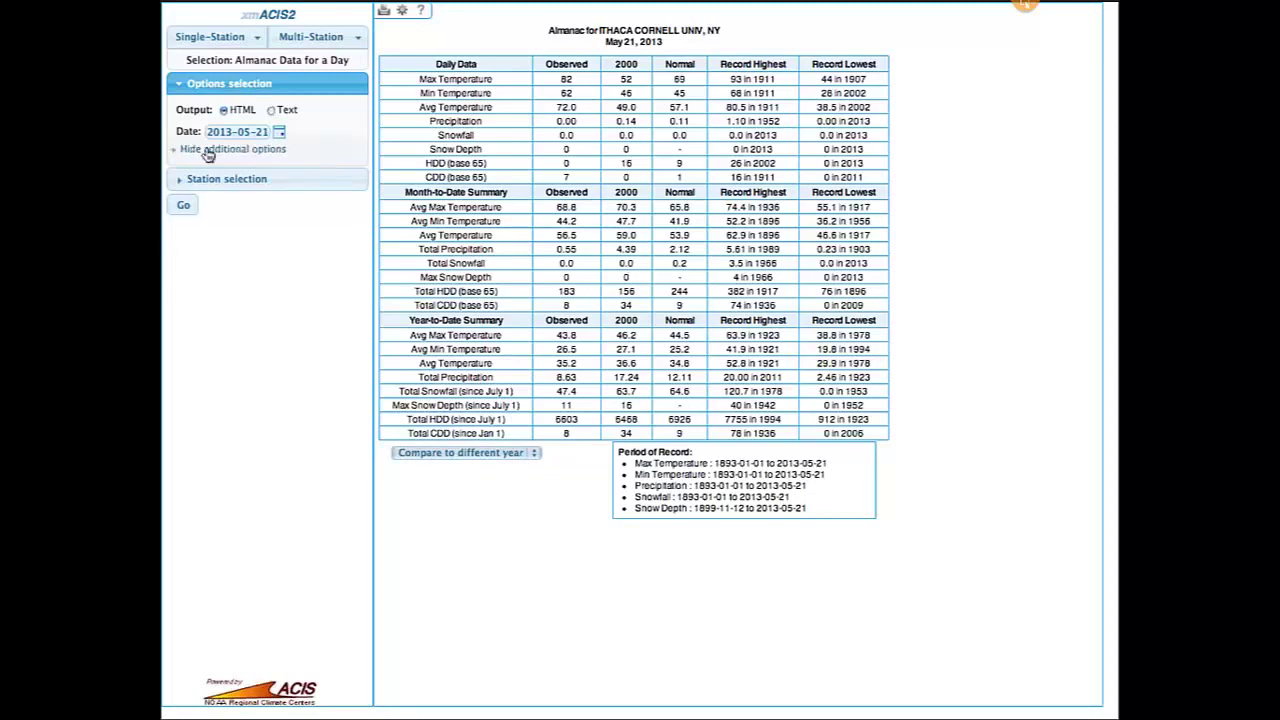
pyautogui.click(180, 166)
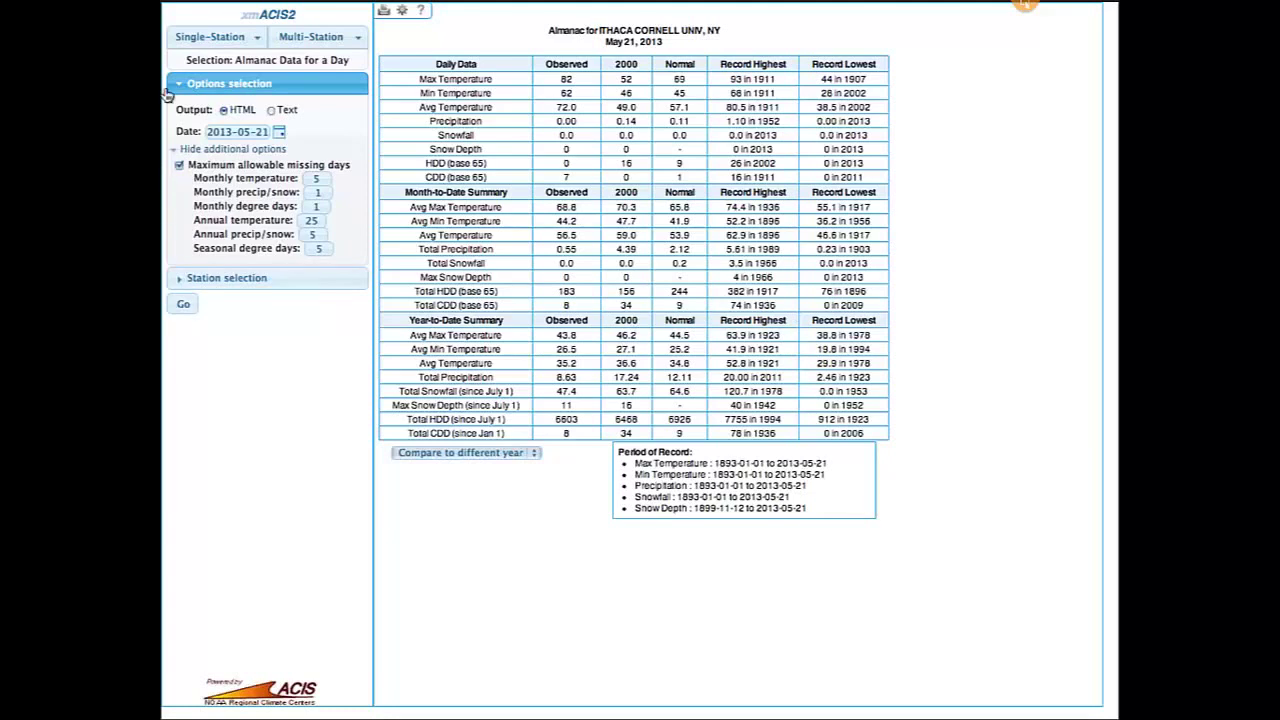
pyautogui.click(204, 40)
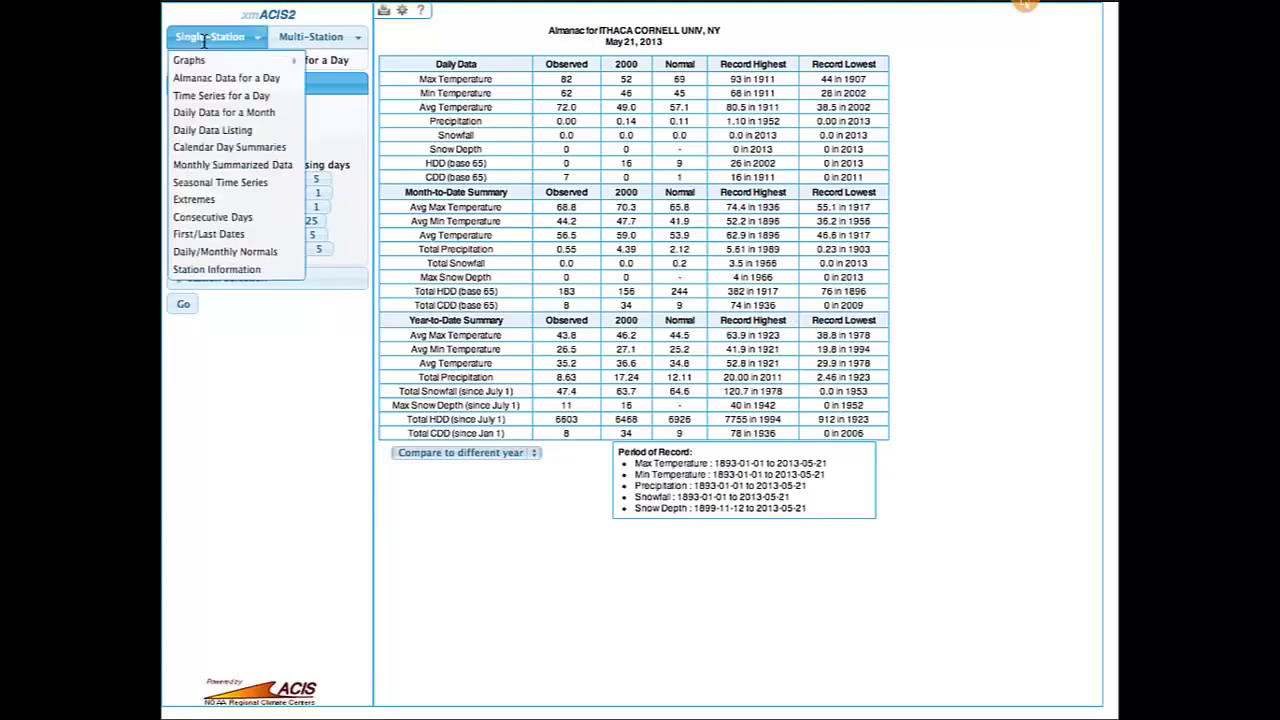
# Run Time Series for a Day for date 12-25, with the start year changed from 1850 to 1990.
pyautogui.click(230, 95)
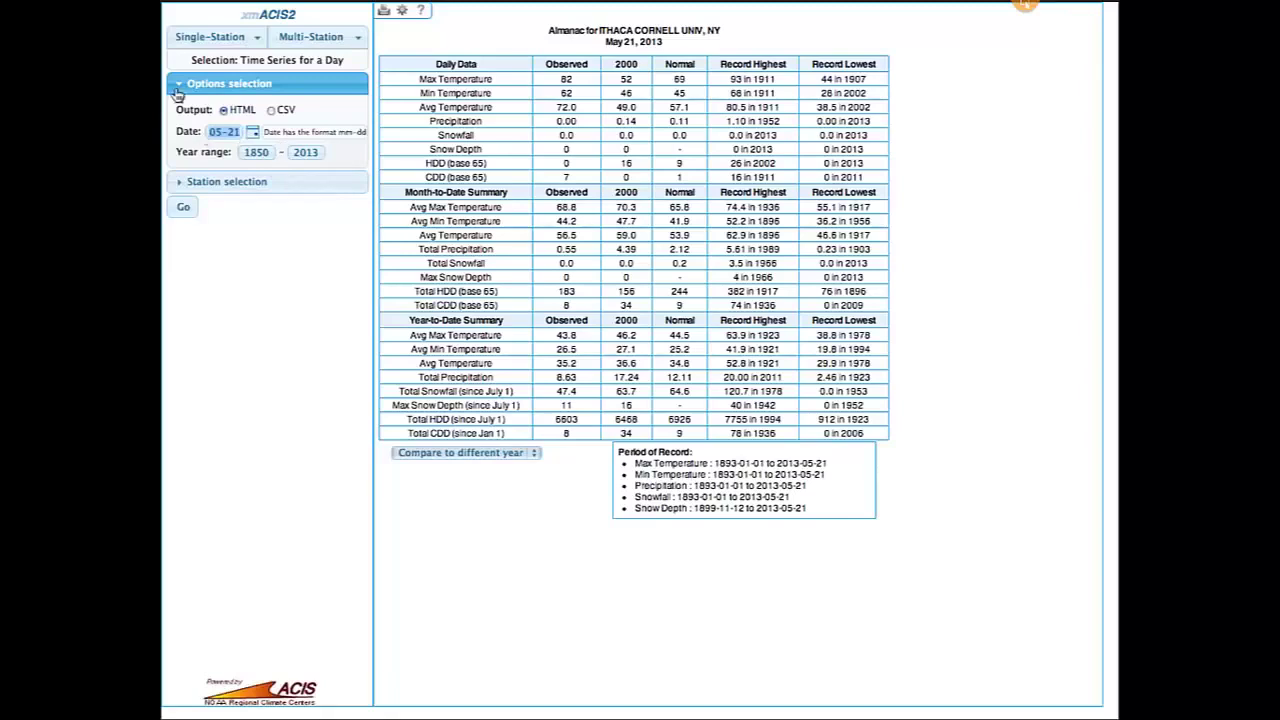
pyautogui.write('12-25')
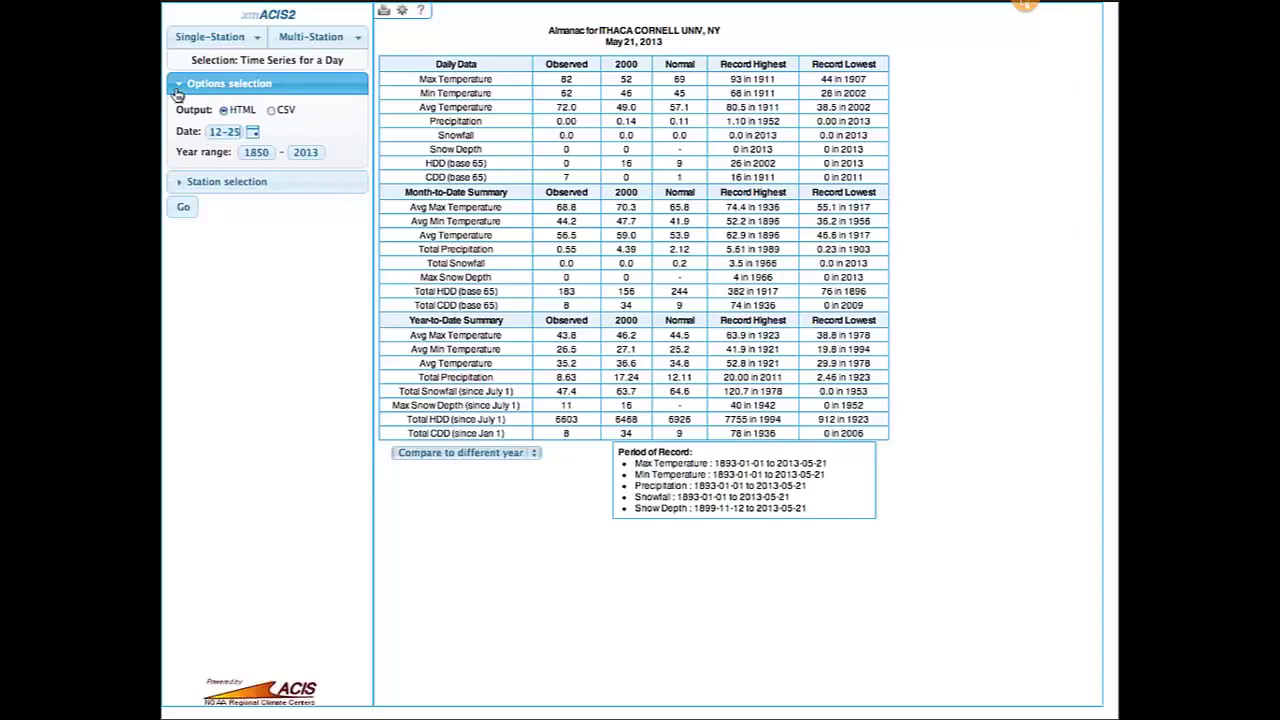
pyautogui.click(250, 153)
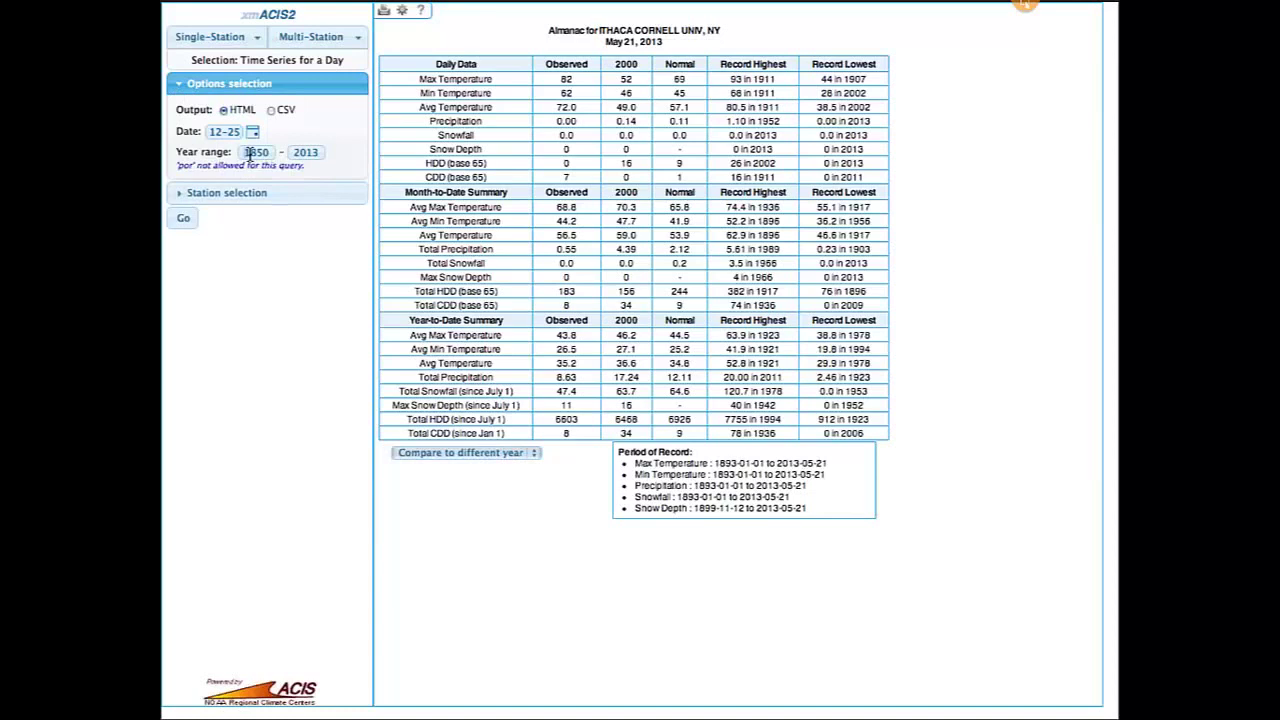
pyautogui.moveTo(250, 153); pyautogui.dragTo(269, 155)
pyautogui.write('1990')
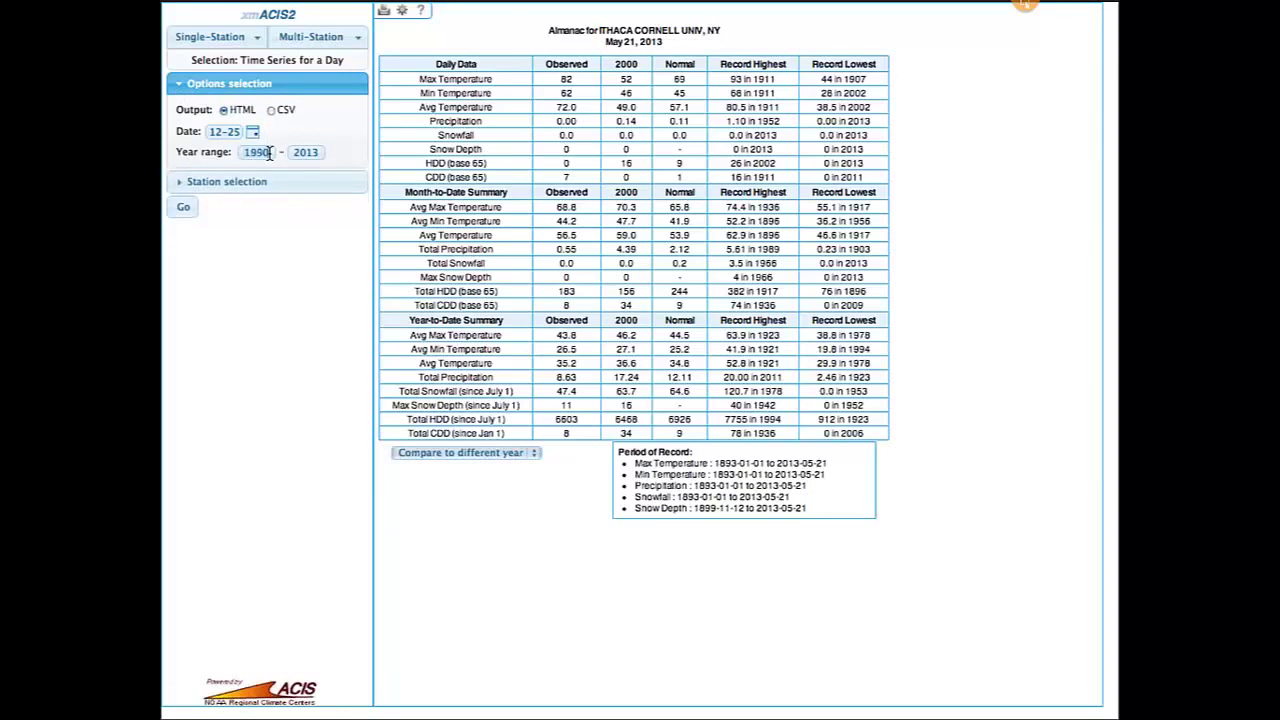
pyautogui.click(183, 209)
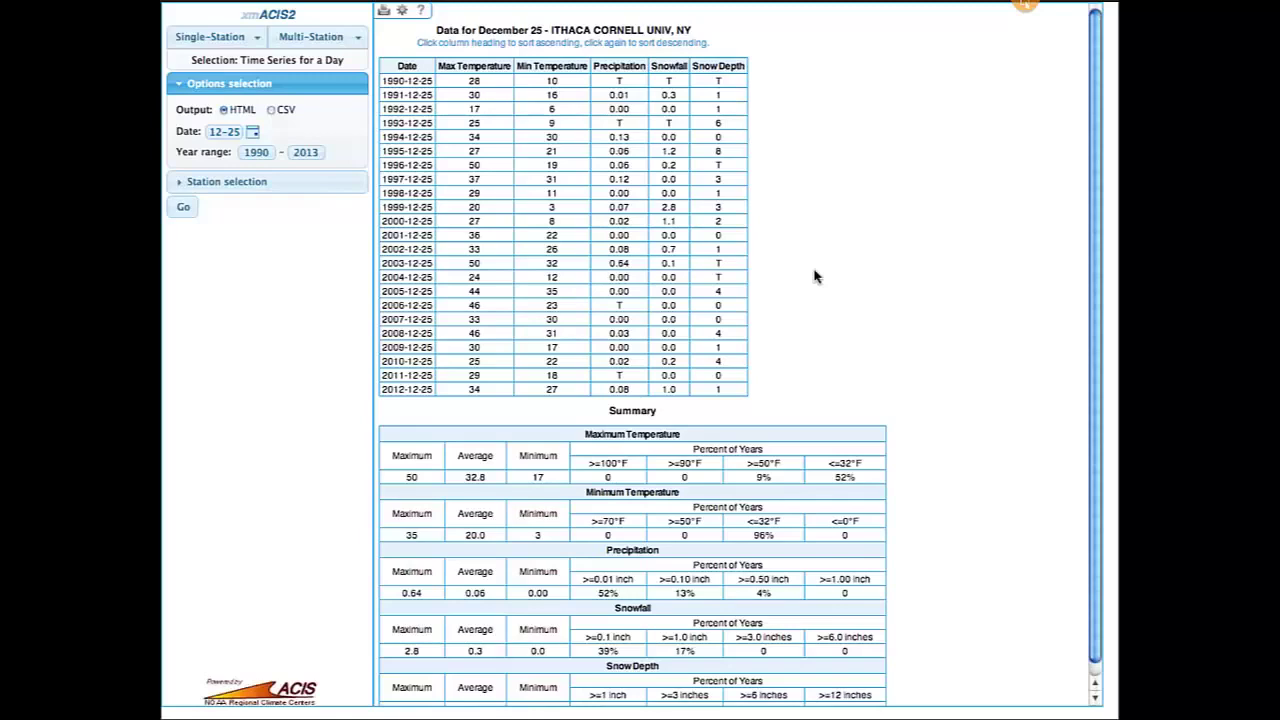
pyautogui.scroll(-1, 720, 593)
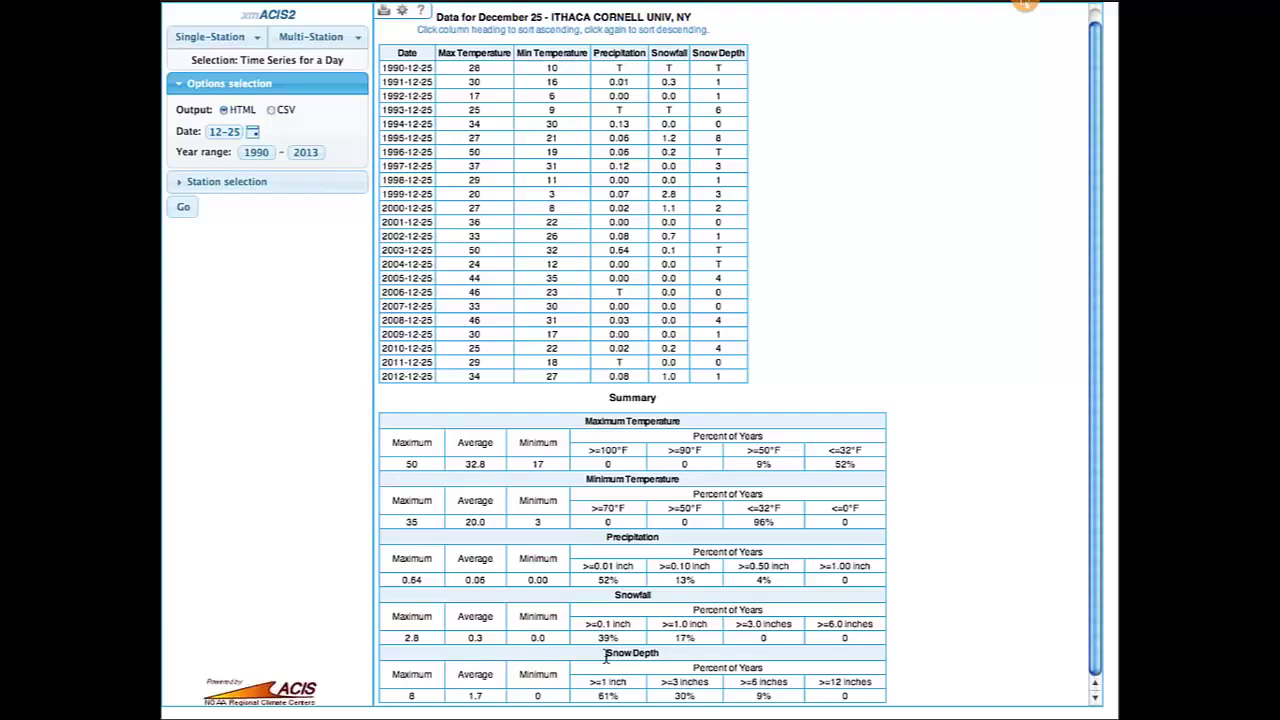
pyautogui.moveTo(596, 697); pyautogui.dragTo(620, 697)
# Generate the April 2013 Daily Data for a Month table and highlight April 4's 17° low and April 20's 0.62 precipitation.
pyautogui.click(227, 38)
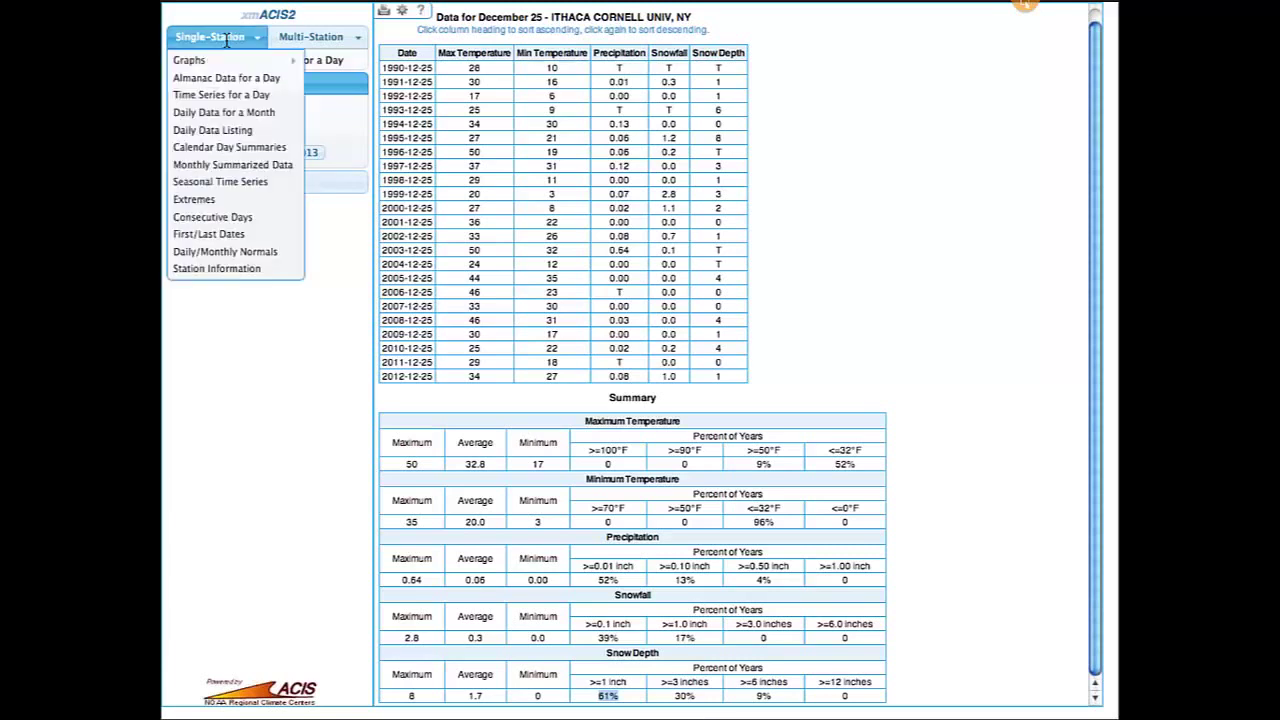
pyautogui.click(241, 116)
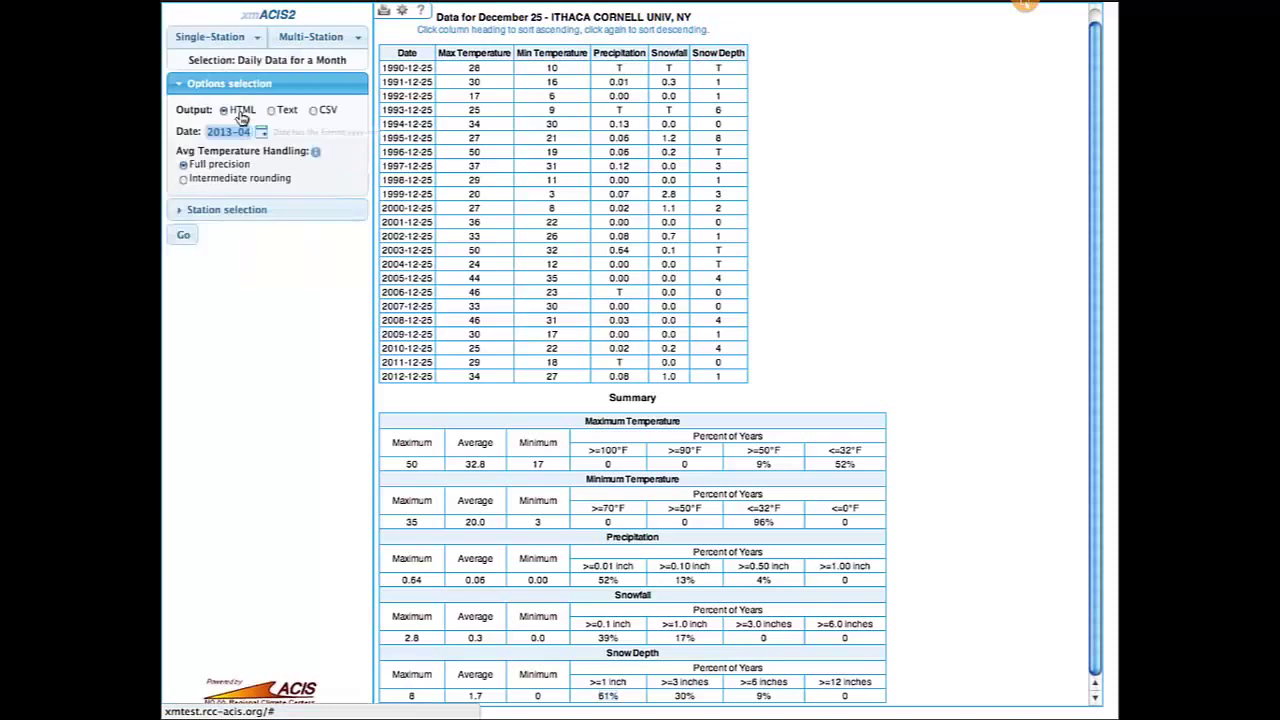
pyautogui.click(182, 236)
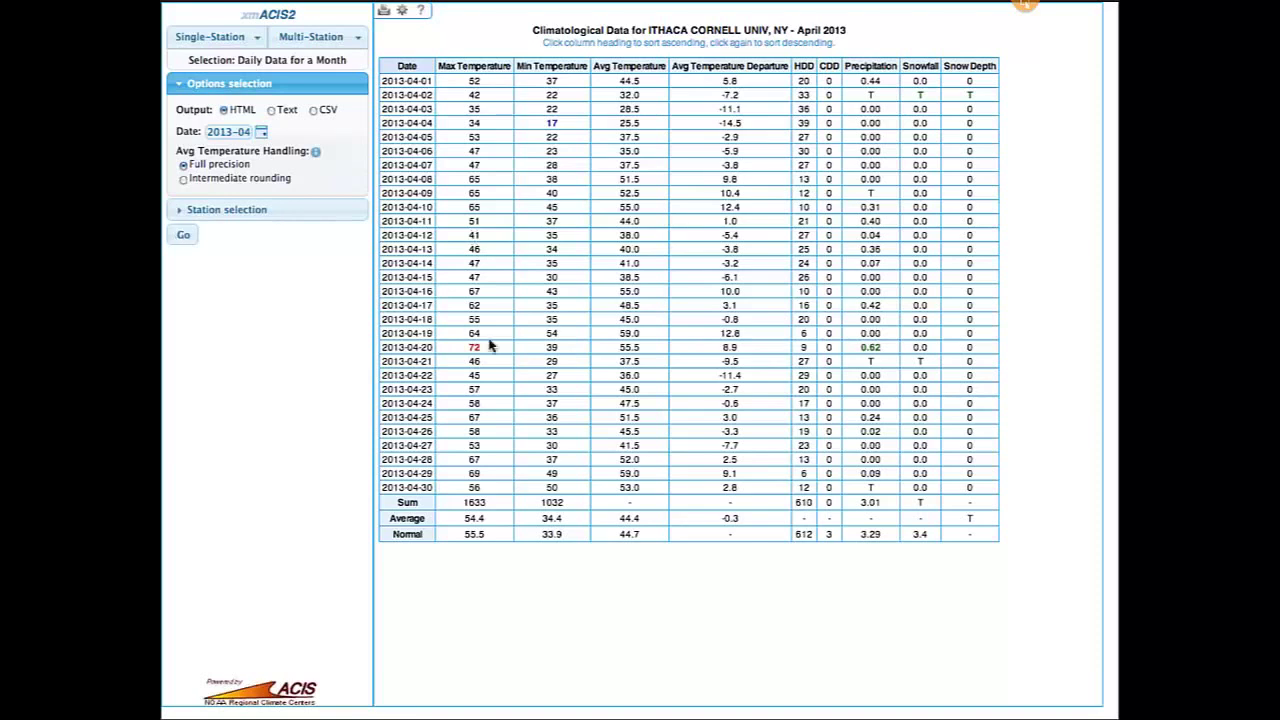
pyautogui.doubleClick(556, 122)
pyautogui.doubleClick(868, 346)
# Highlight the 44.4 average, compare intermediate rounding, then set Avg Temperature Handling to Full precision.
pyautogui.doubleClick(618, 519)
pyautogui.click(184, 180)
pyautogui.click(184, 235)
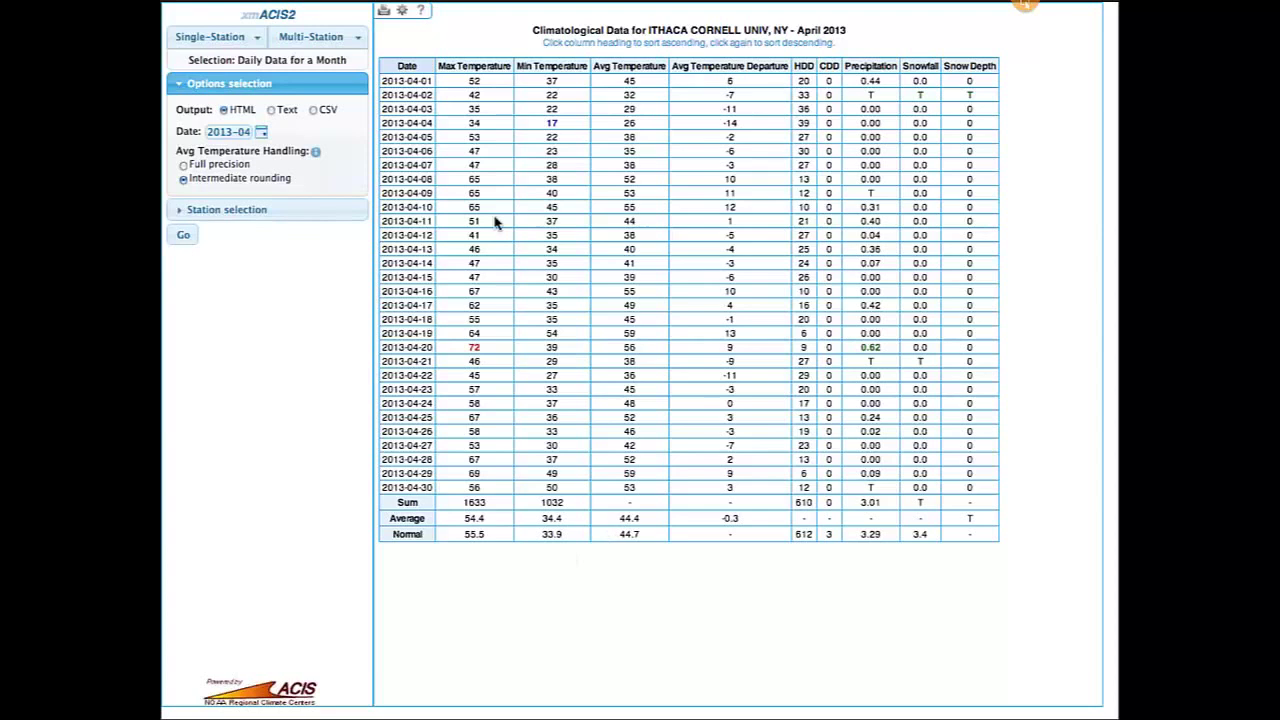
pyautogui.click(314, 155)
pyautogui.click(184, 165)
# Run the Daily Data Listing for 2013-05-01 through 2013-05-21 with CSV output.
pyautogui.click(219, 35)
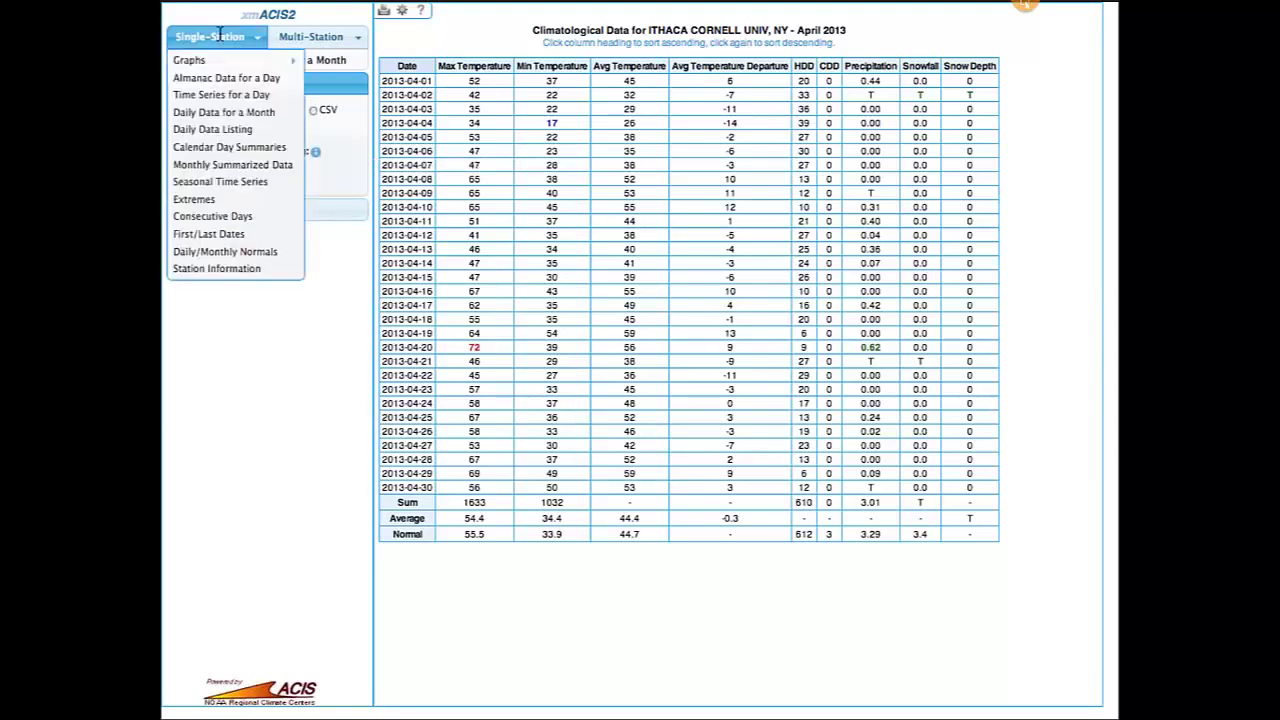
pyautogui.click(231, 130)
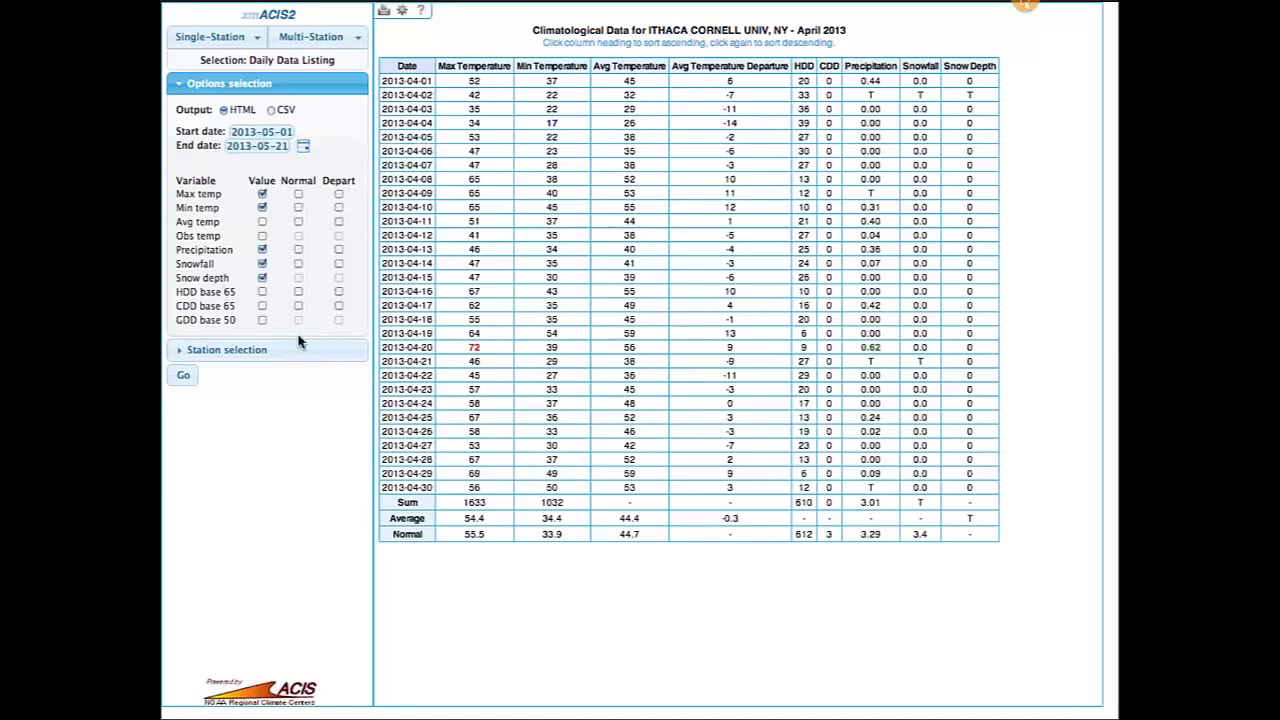
pyautogui.click(271, 111)
pyautogui.click(184, 376)
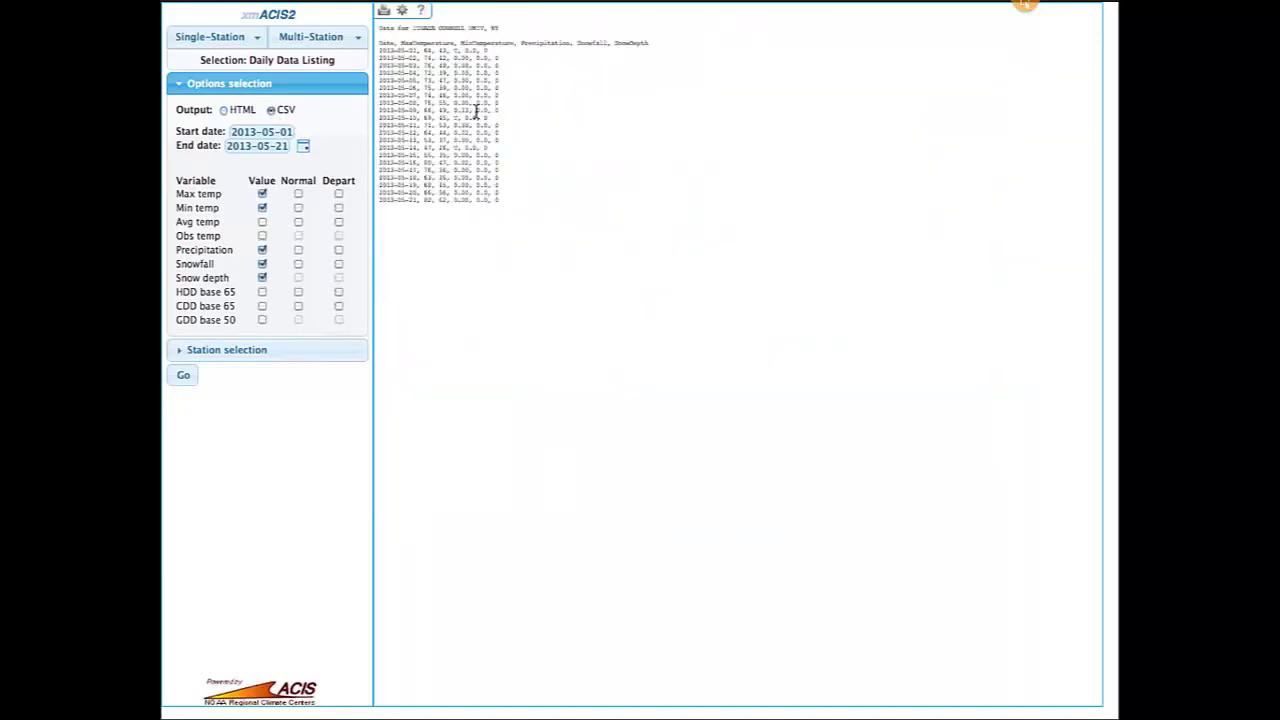
# Select the CSV daily data text, then move to the older xmACIS Buffalo Area precipitation graph page.
pyautogui.moveTo(378, 30); pyautogui.dragTo(523, 208)
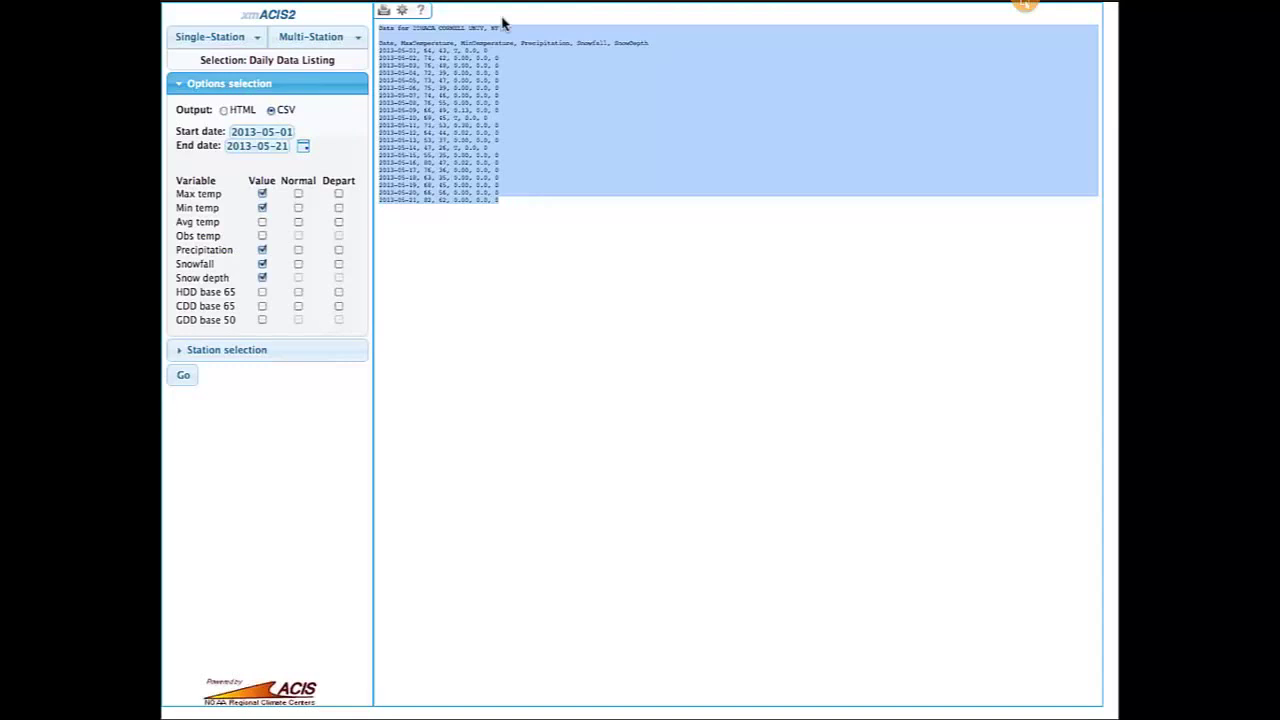
pyautogui.moveTo(560, 18)
pyautogui.click(430, 45)
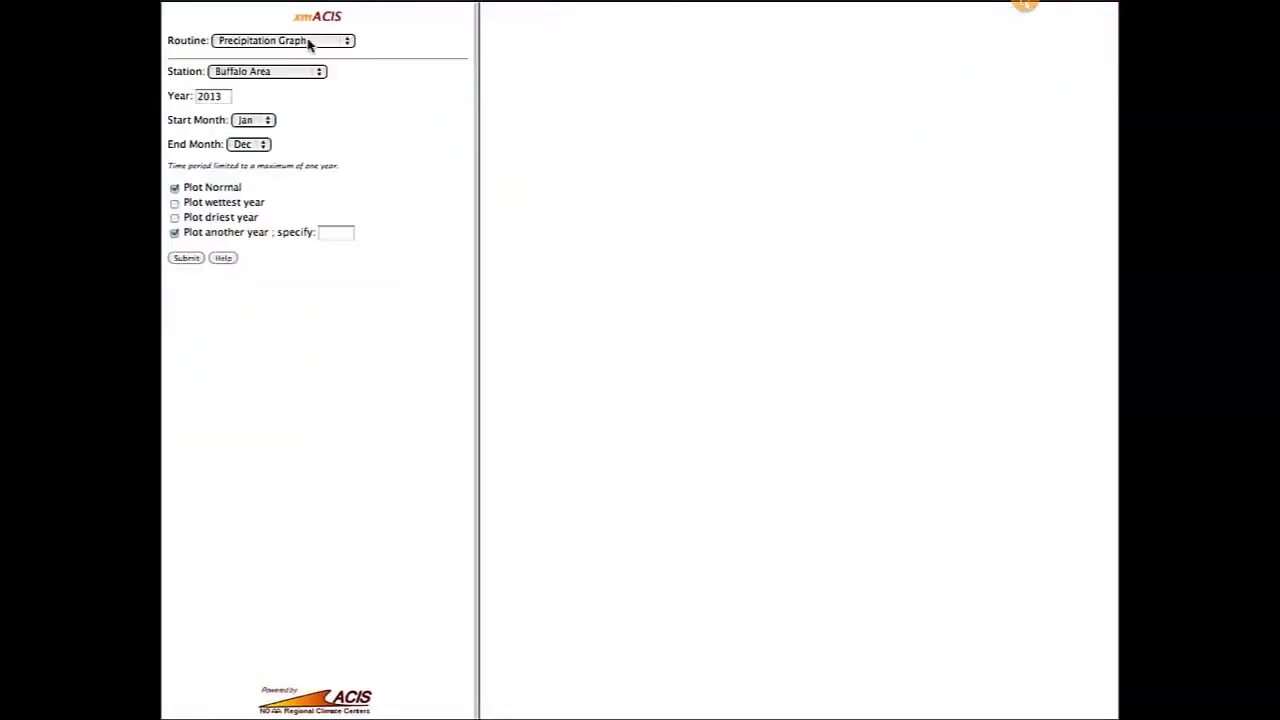
# Browse the xmACIS Routine list without changing it, then go back to the xmACIS2 CSV listing.
pyautogui.click(309, 42)
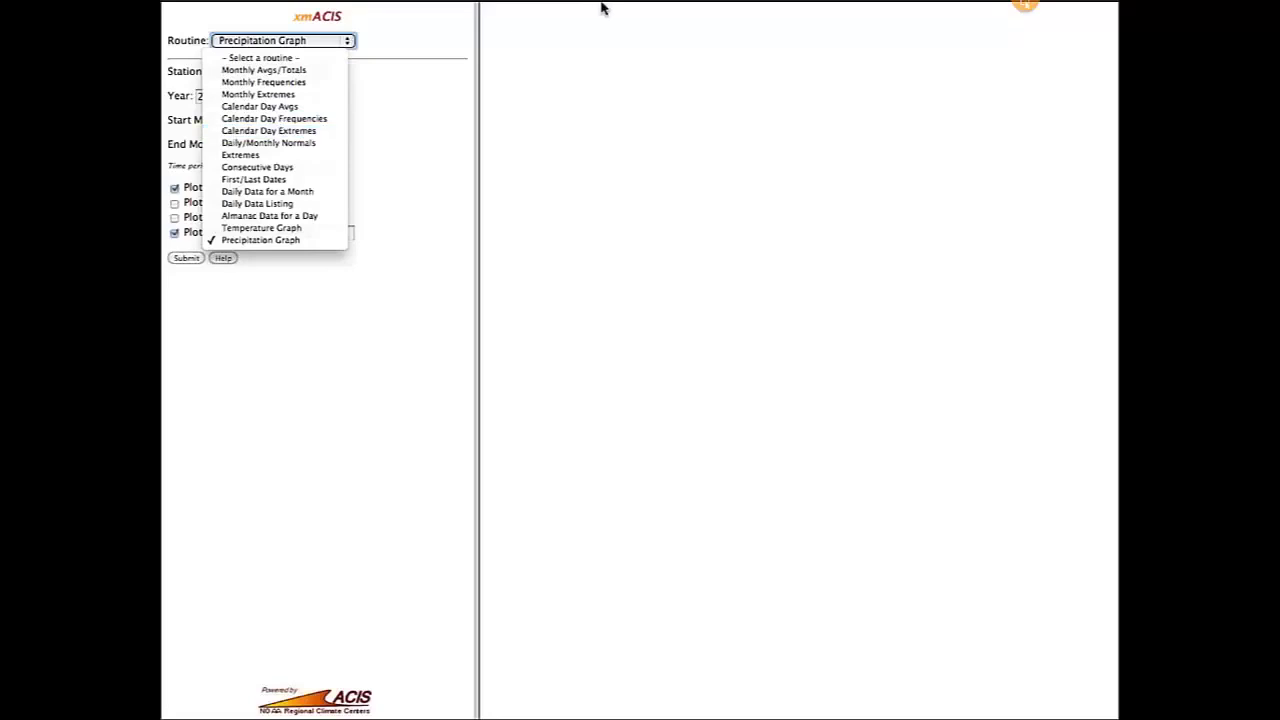
pyautogui.click(615, 123)
pyautogui.moveTo(418, 55)
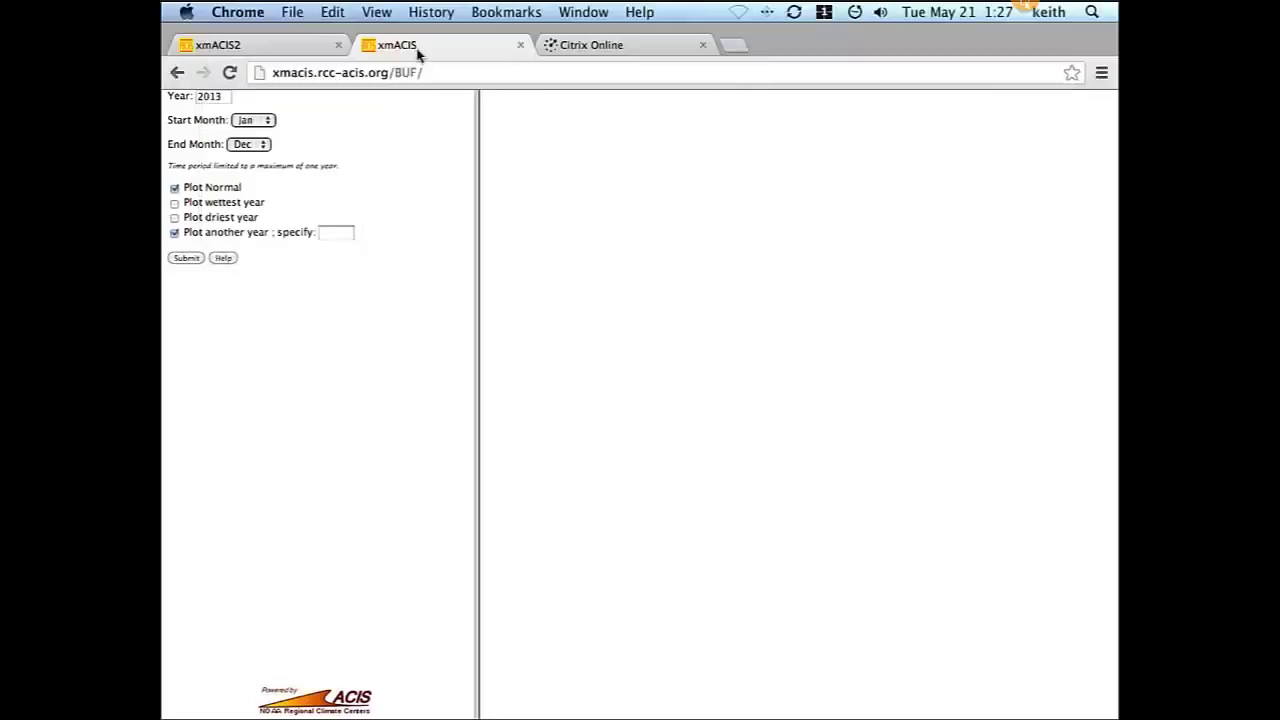
pyautogui.click(294, 47)
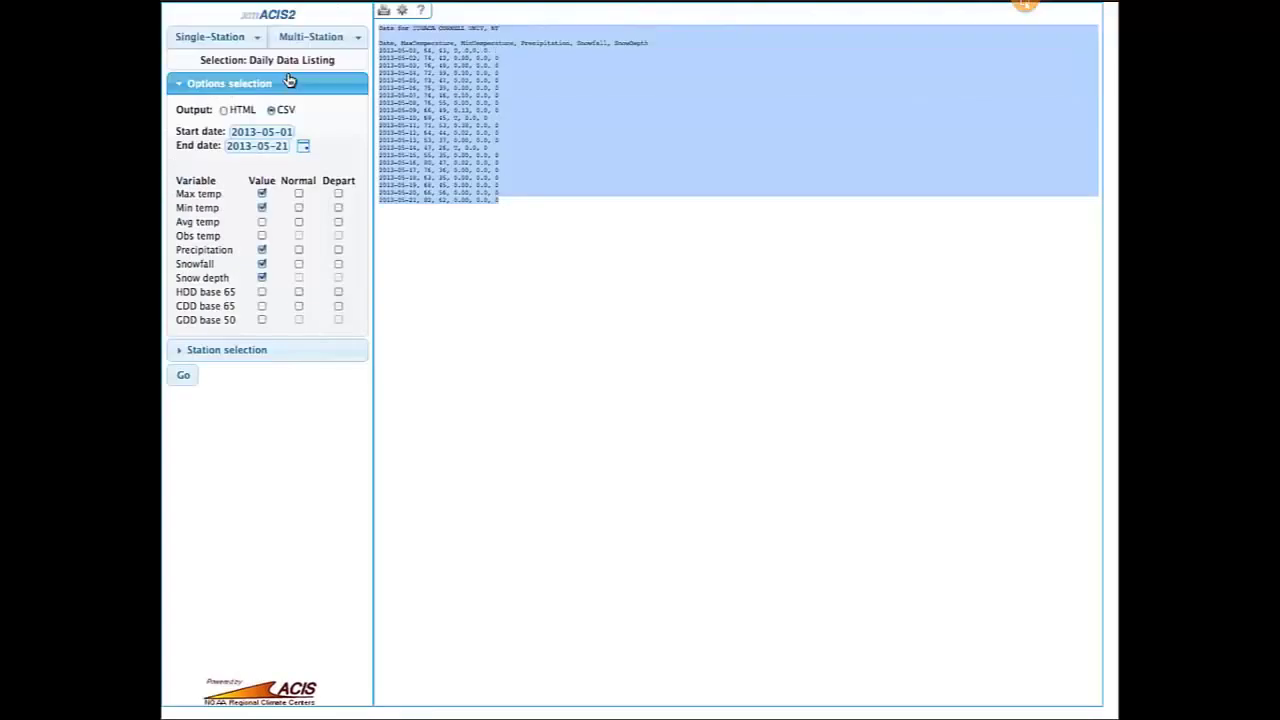
# Run Calendar Day Summaries with Max temp and the Maximum summary for Ithaca's full record.
pyautogui.click(210, 40)
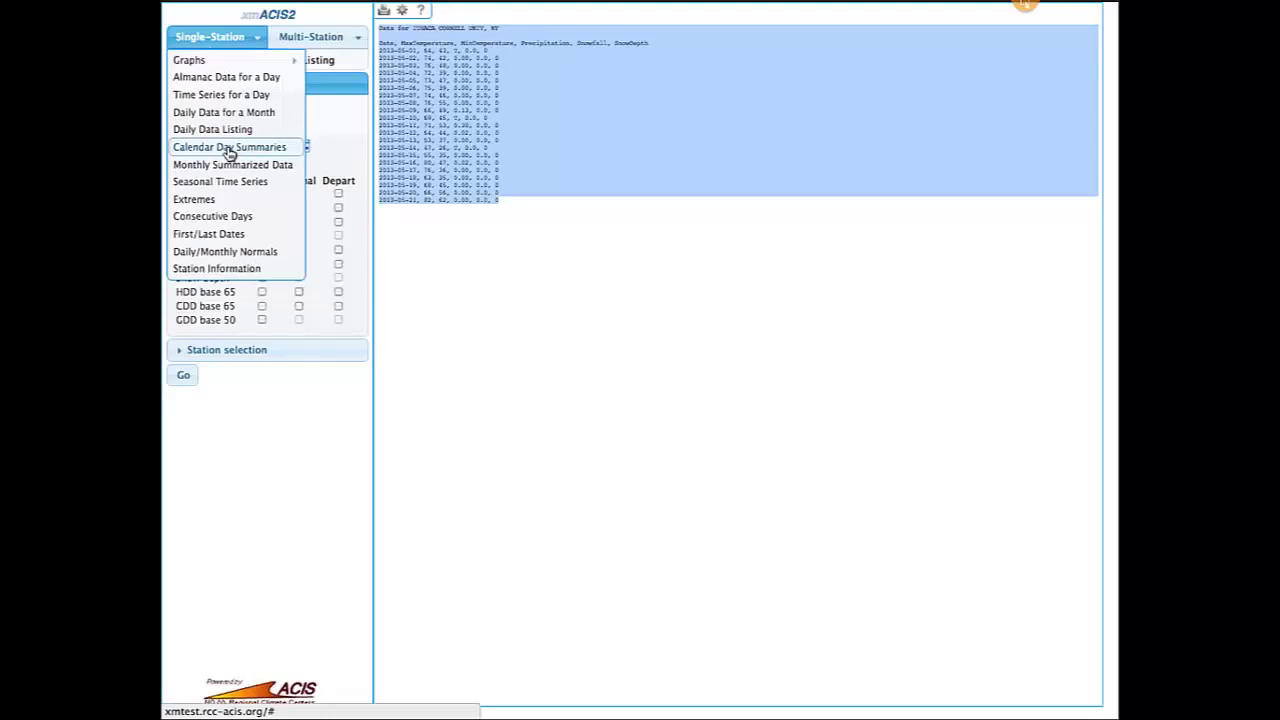
pyautogui.click(259, 152)
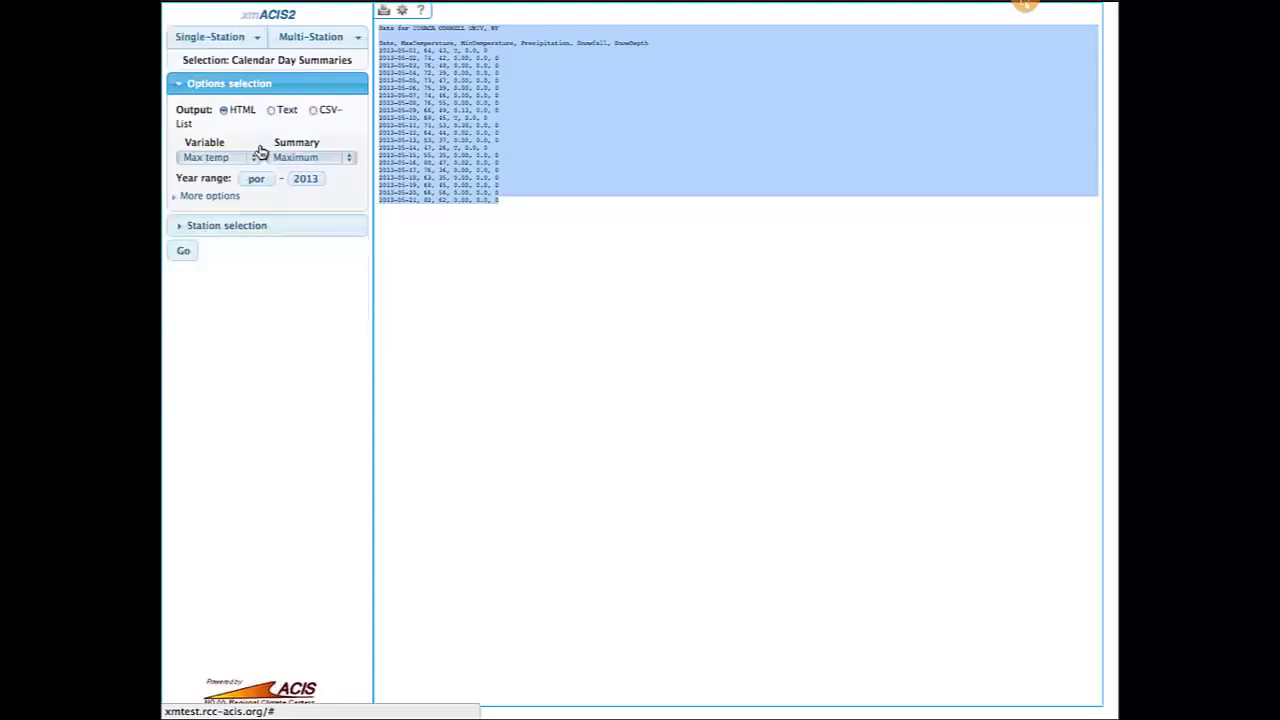
pyautogui.click(314, 158)
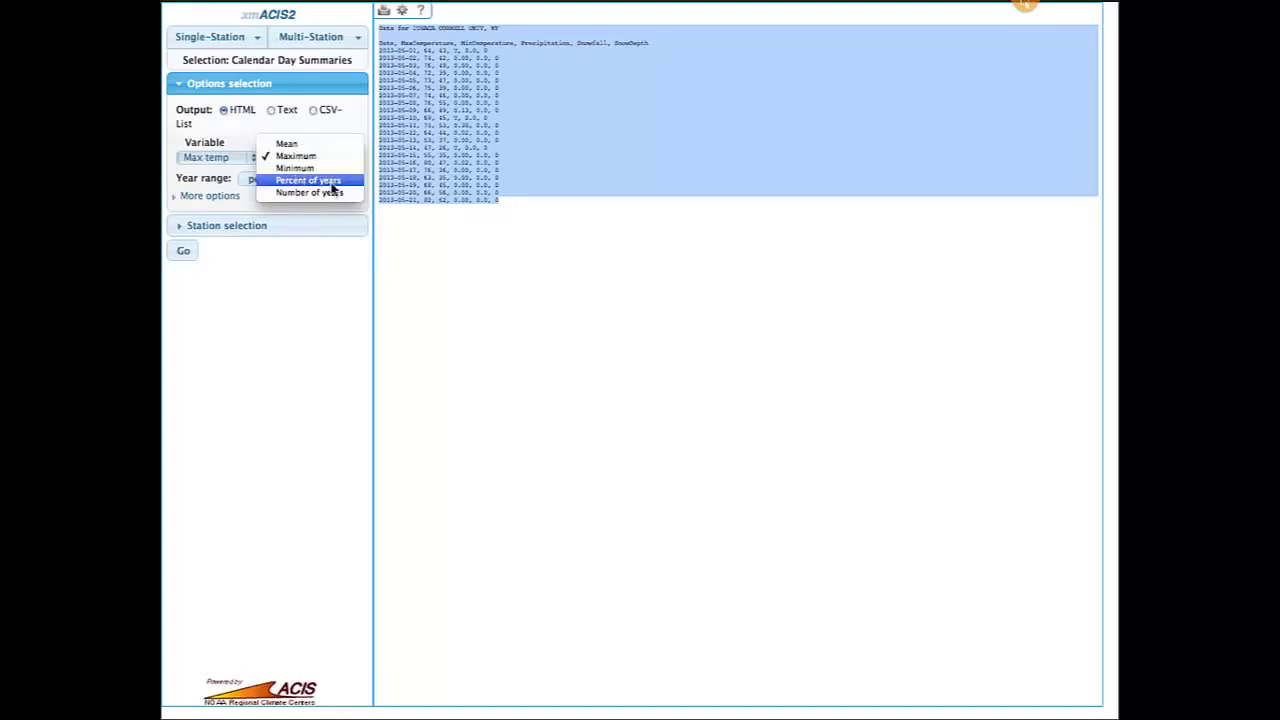
pyautogui.click(278, 302)
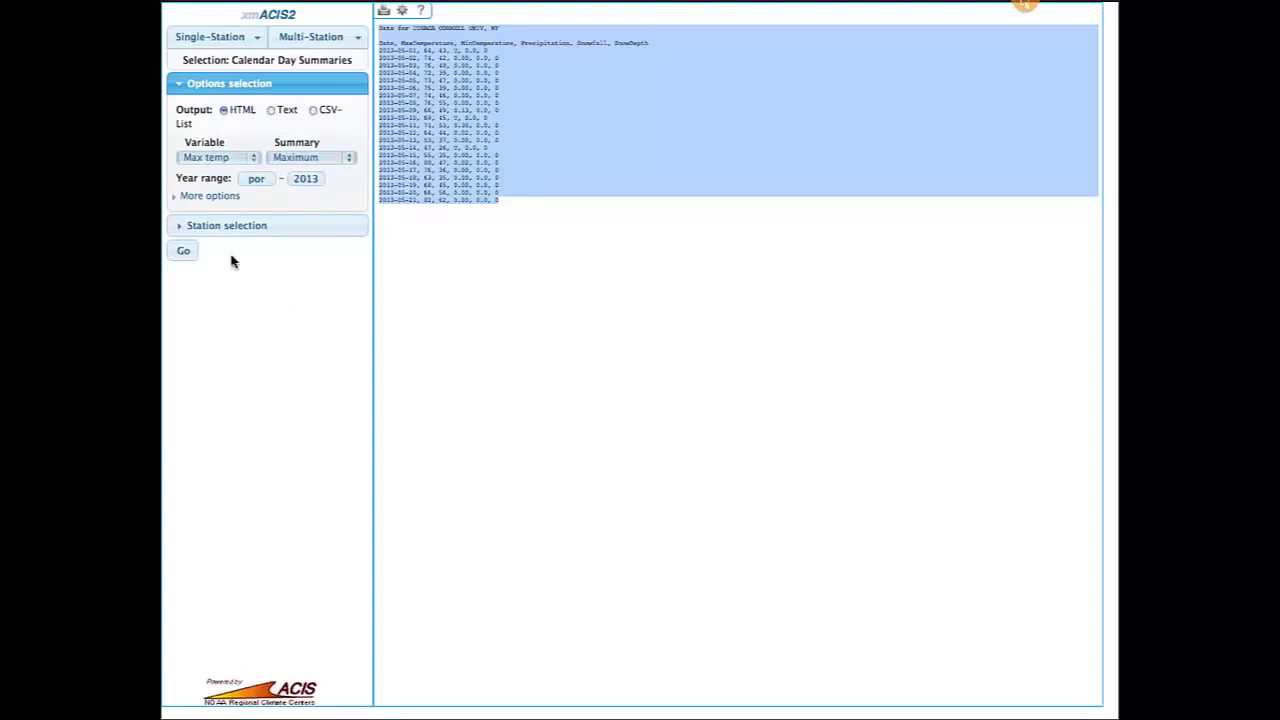
pyautogui.click(184, 252)
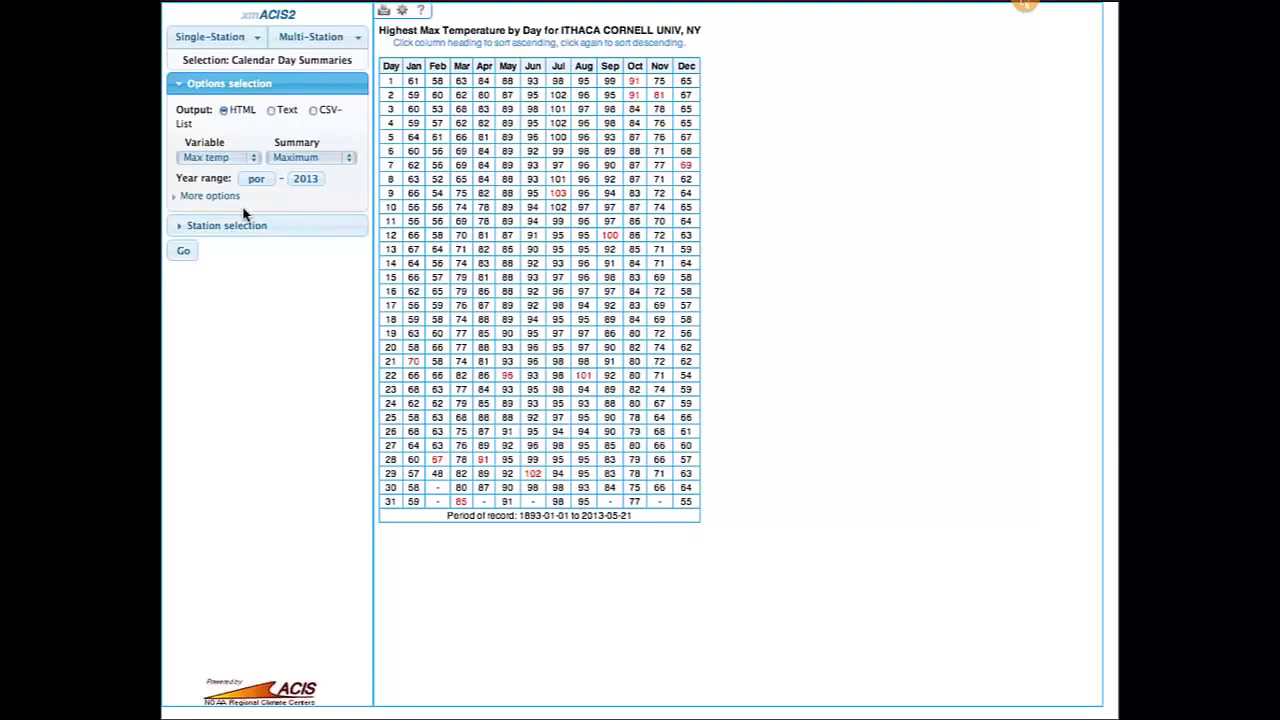
# Rerun the highest max temperature table with Include year of occurrence ticked under More options.
pyautogui.click(222, 197)
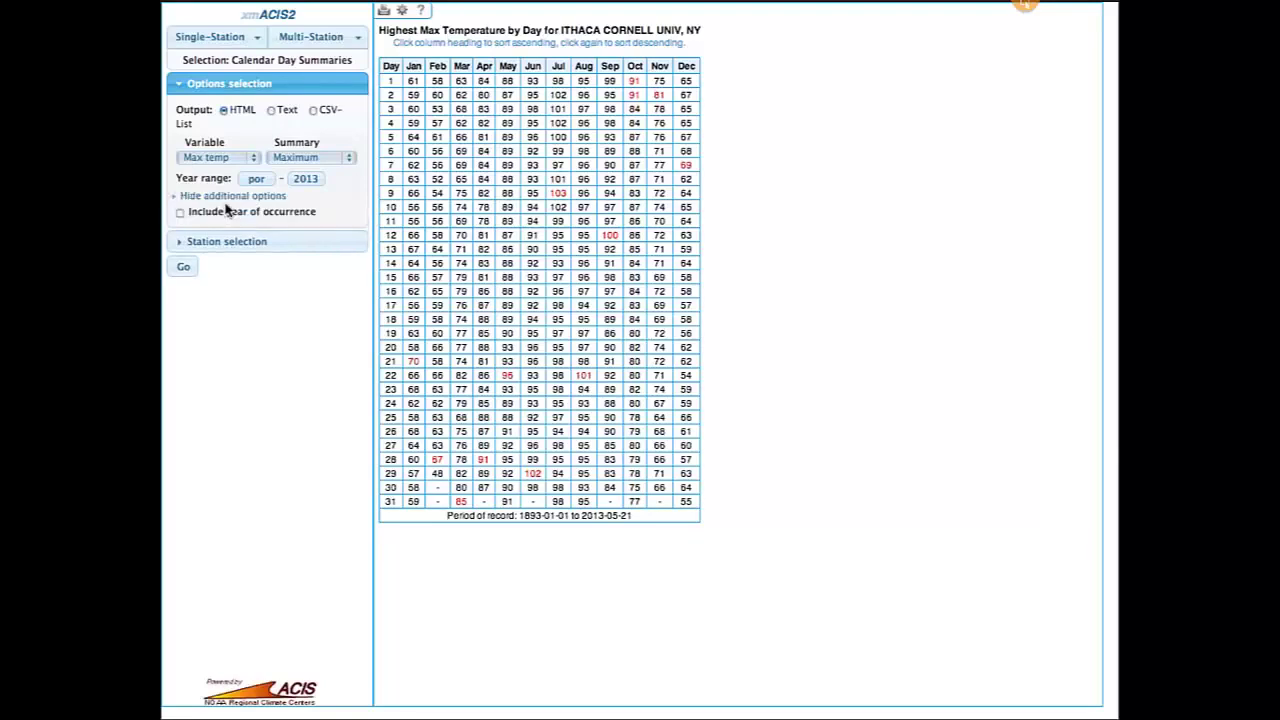
pyautogui.click(226, 211)
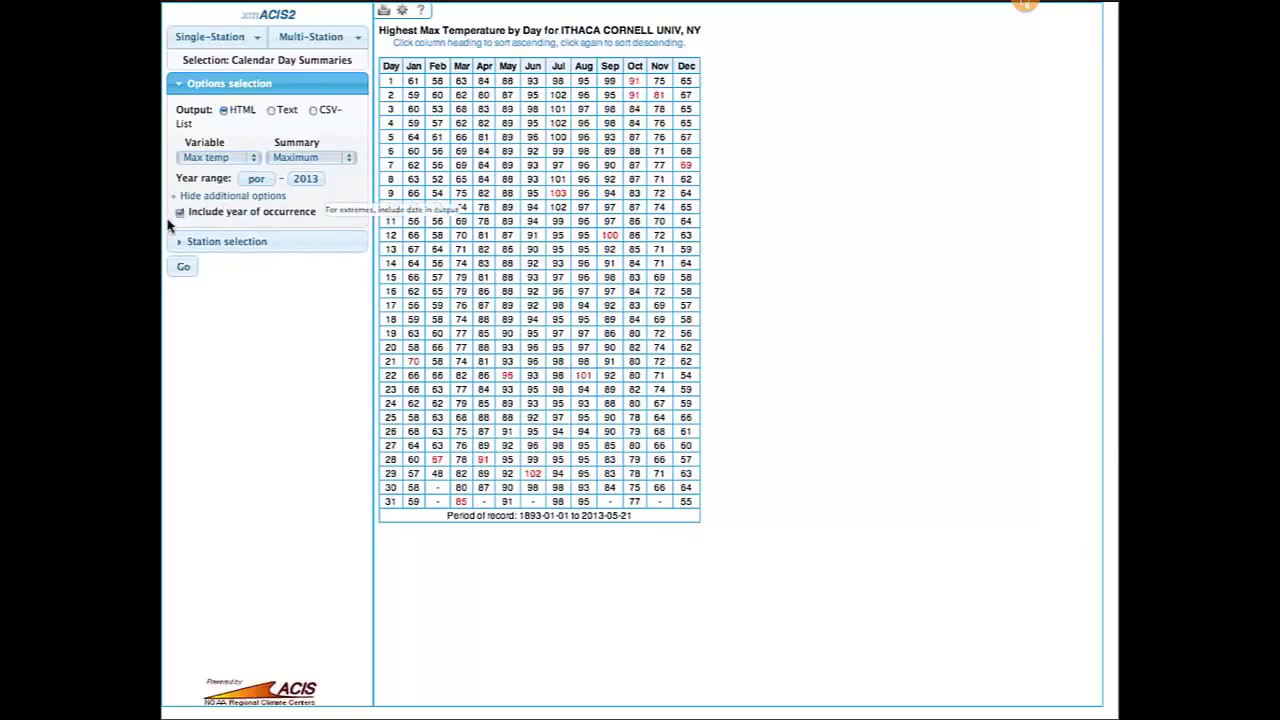
pyautogui.click(184, 270)
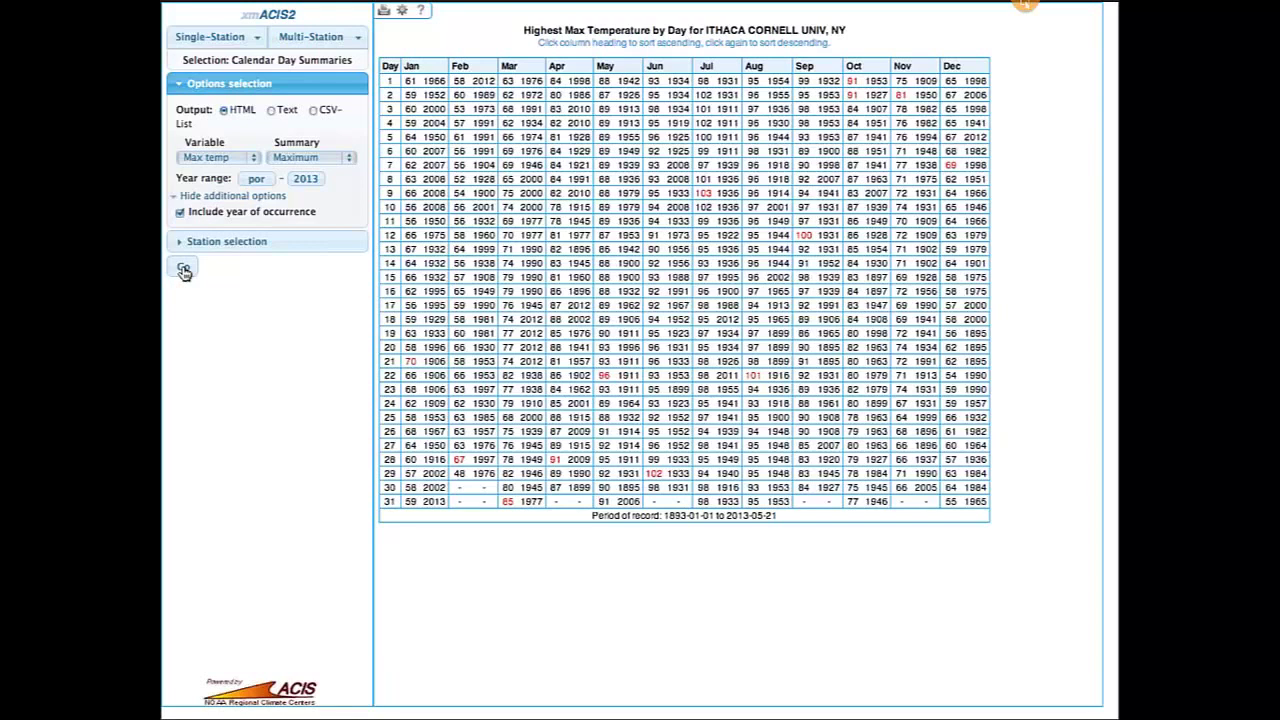
pyautogui.click(256, 37)
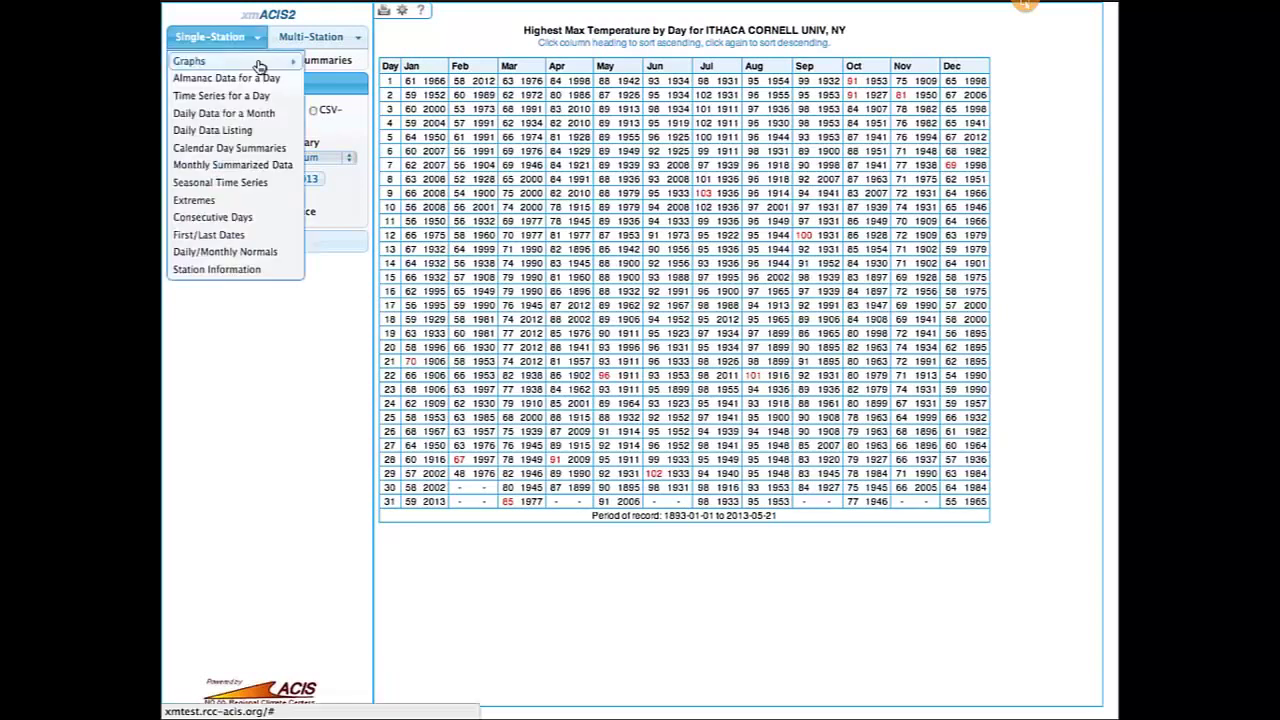
# Run Monthly Summarized Data with Summary set to Sum and Variable set to Precipitation.
pyautogui.click(258, 168)
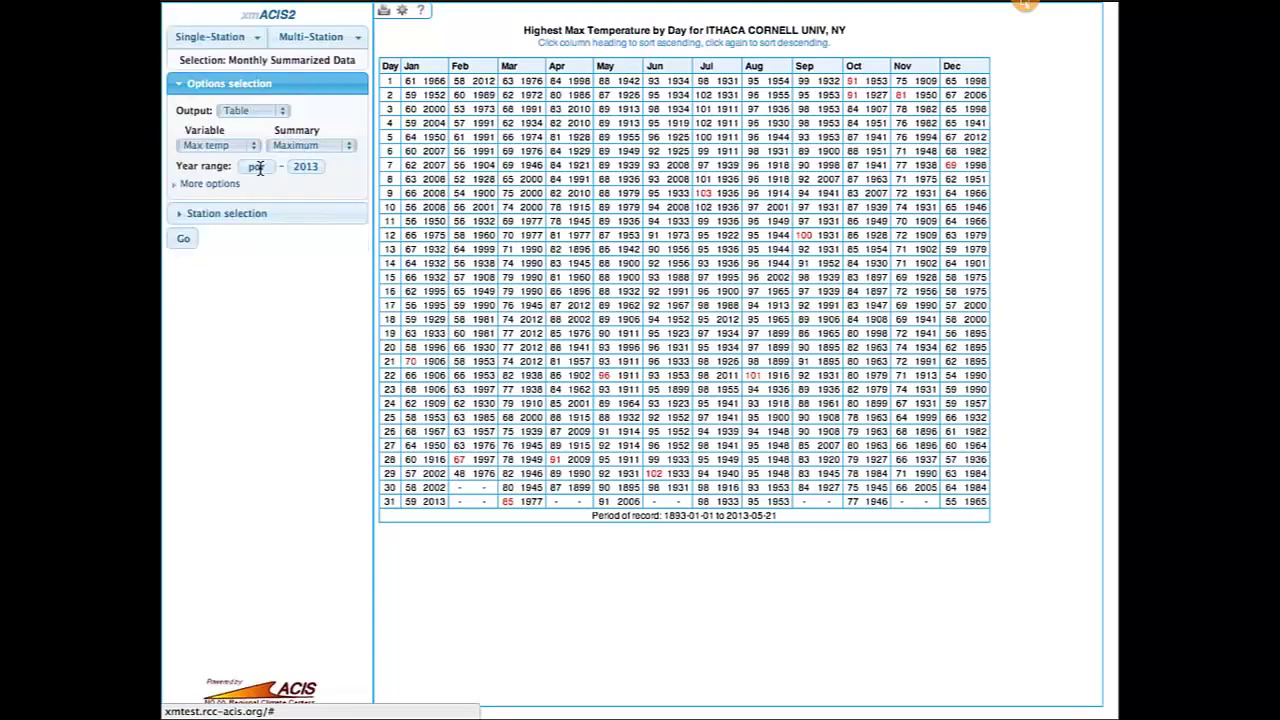
pyautogui.click(337, 147)
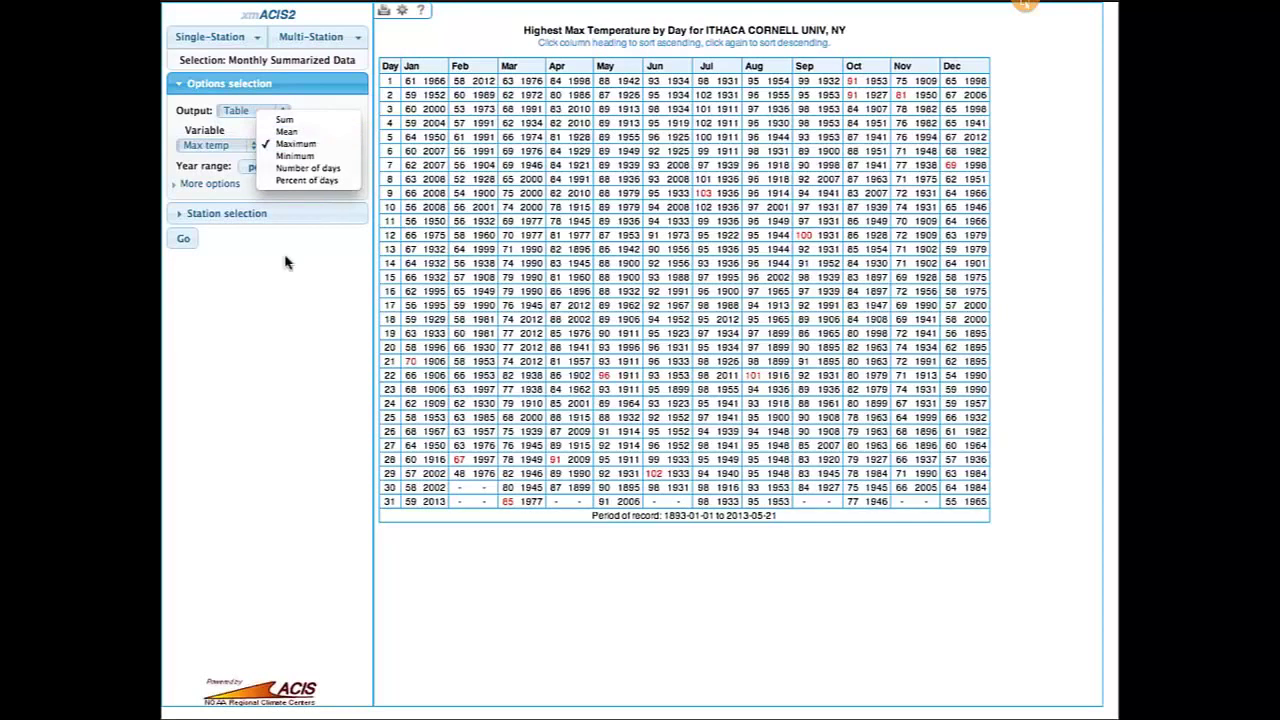
pyautogui.click(197, 145)
pyautogui.click(203, 182)
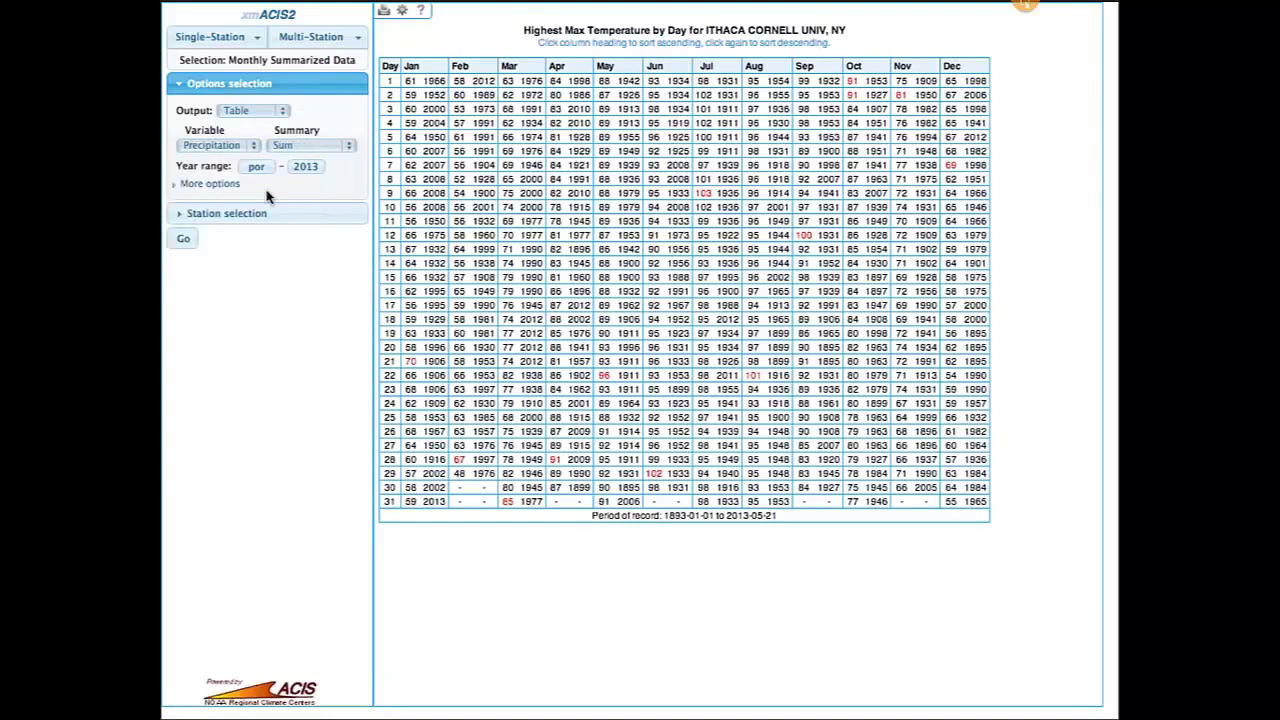
pyautogui.click(184, 239)
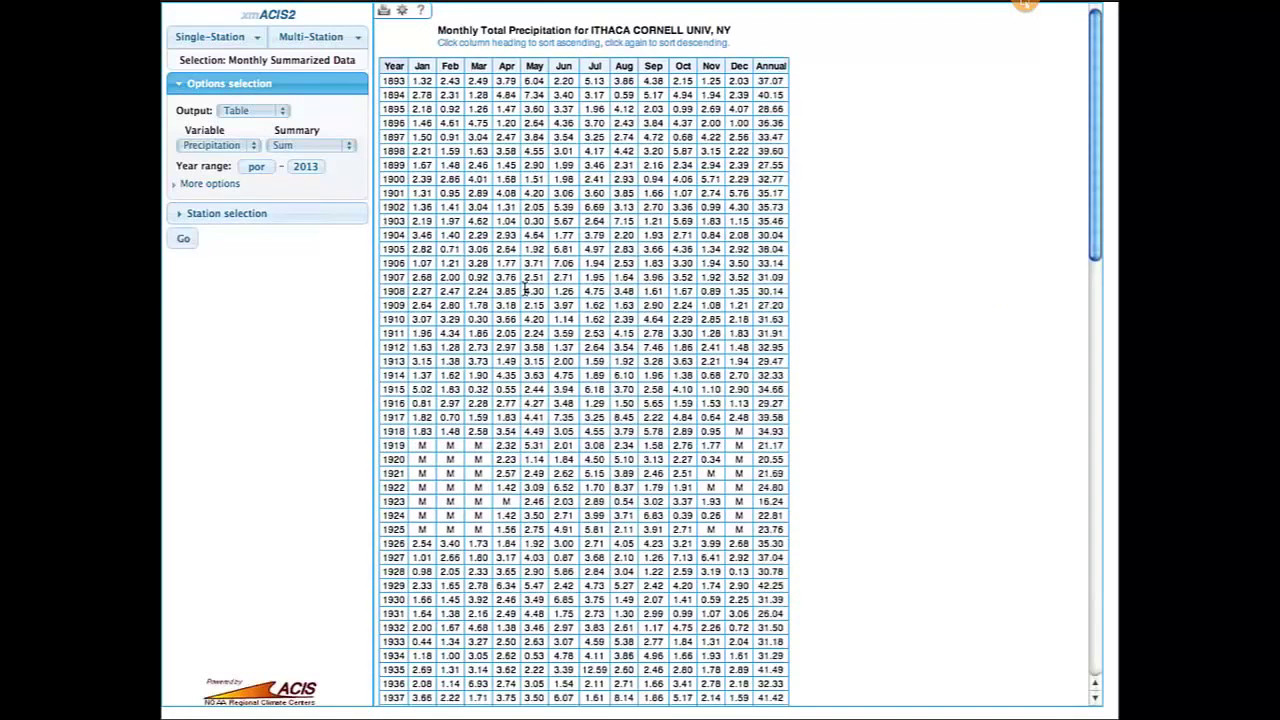
# Rerun the monthly precipitation table with the year range starting at 1990.
pyautogui.scroll(-10, 524, 290)
pyautogui.scroll(12, 524, 290)
pyautogui.click(256, 167)
pyautogui.write('1990')
pyautogui.click(182, 240)
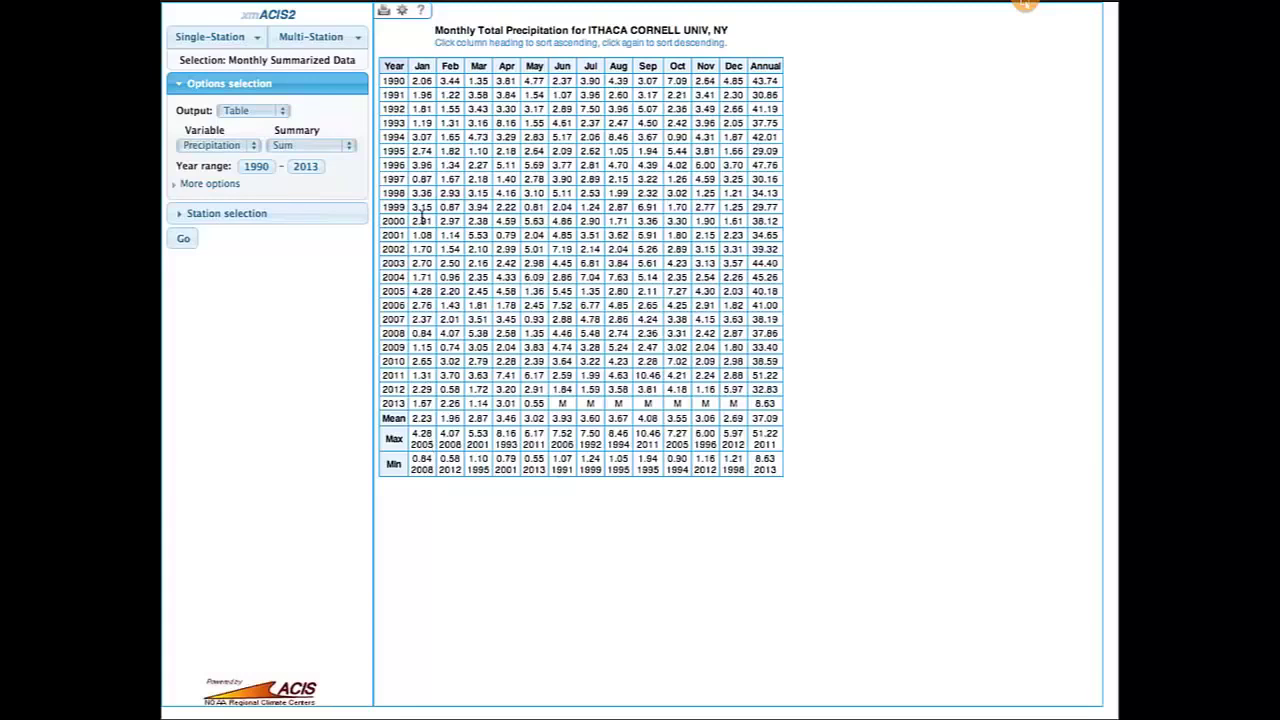
# Sort by January to highlight 1996's 3.96, then rank years by Annual total, wettest first.
pyautogui.click(423, 67)
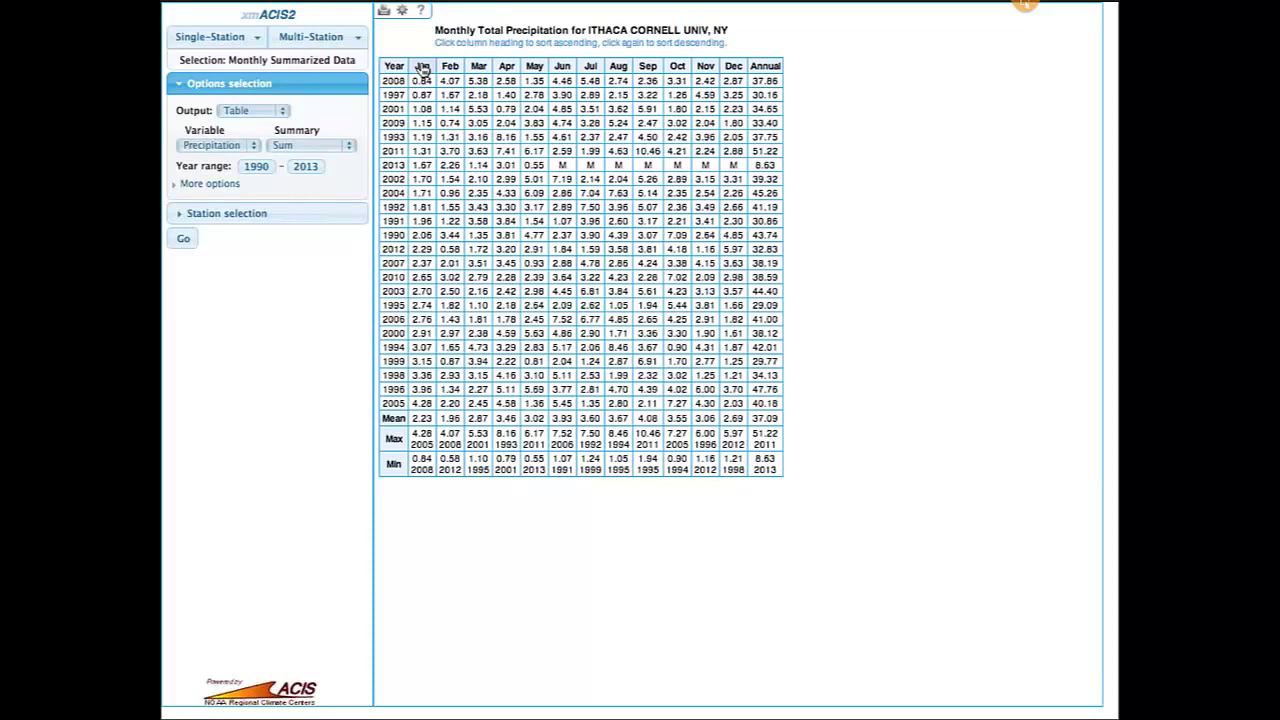
pyautogui.click(423, 67)
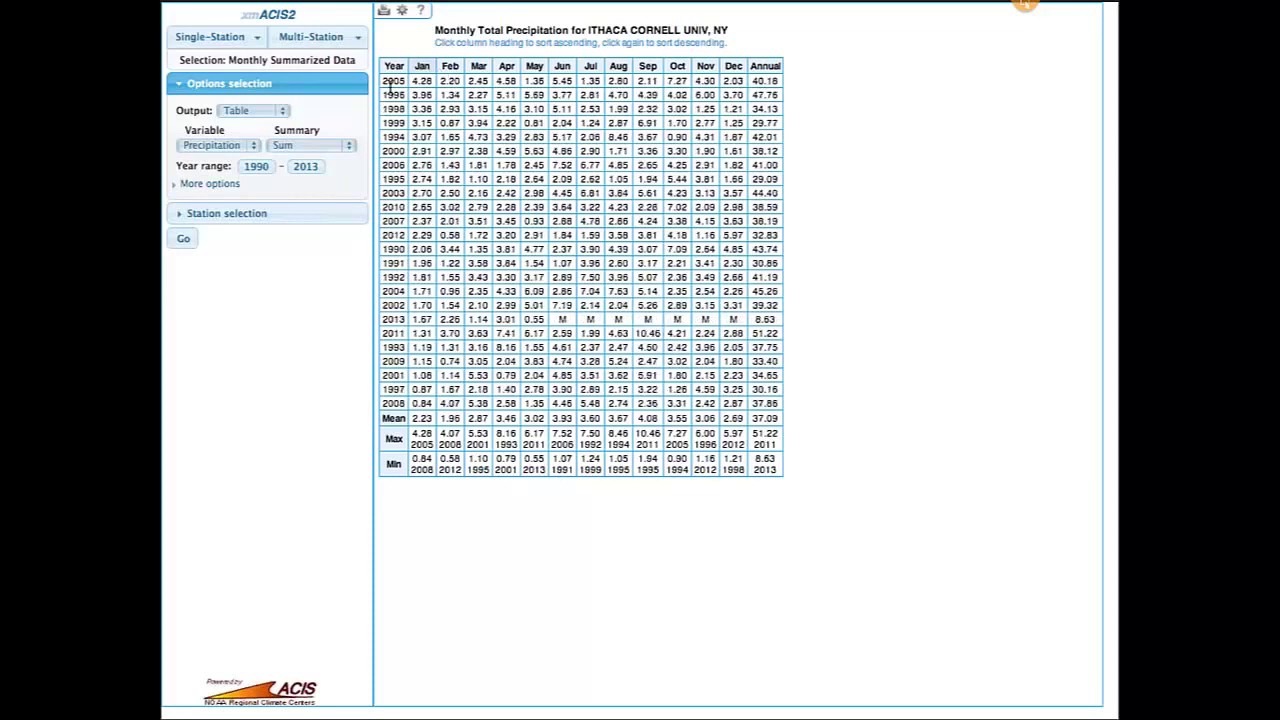
pyautogui.moveTo(411, 96); pyautogui.dragTo(435, 95)
pyautogui.click(767, 68)
pyautogui.click(767, 68)
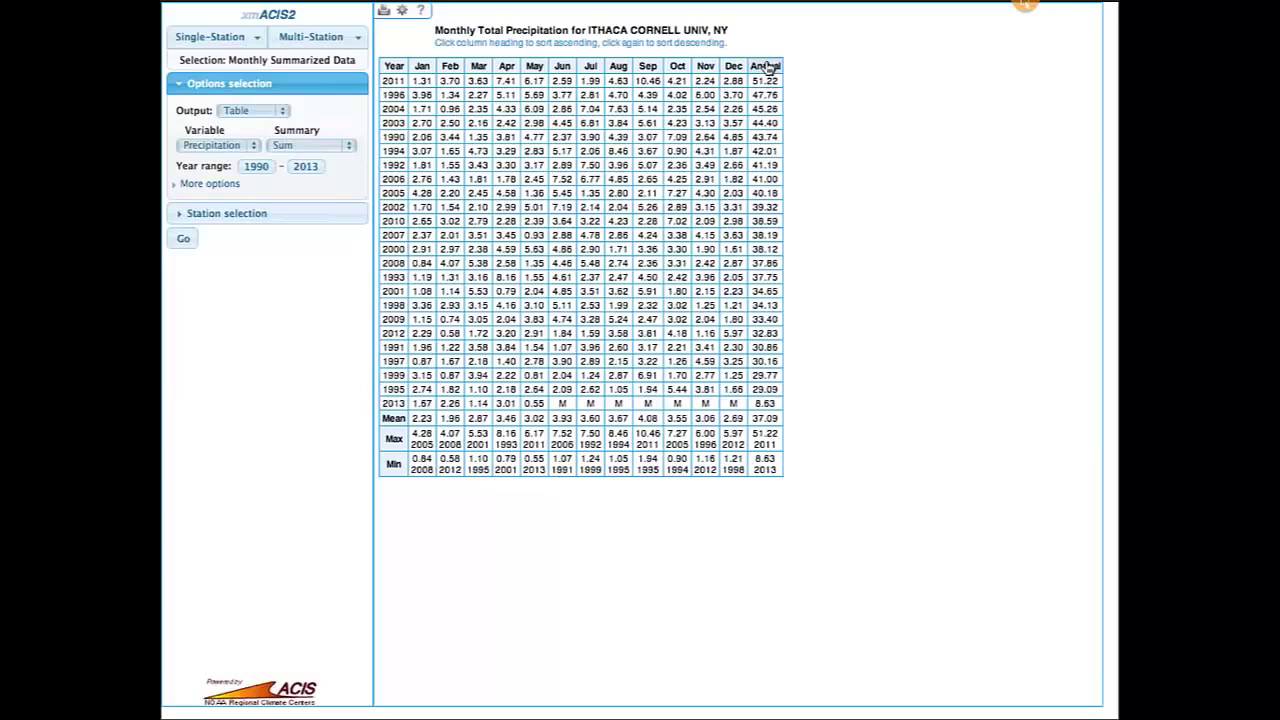
# Recompute the table as July–June (7–6) seasonal totals and enable the Select years option.
pyautogui.click(196, 190)
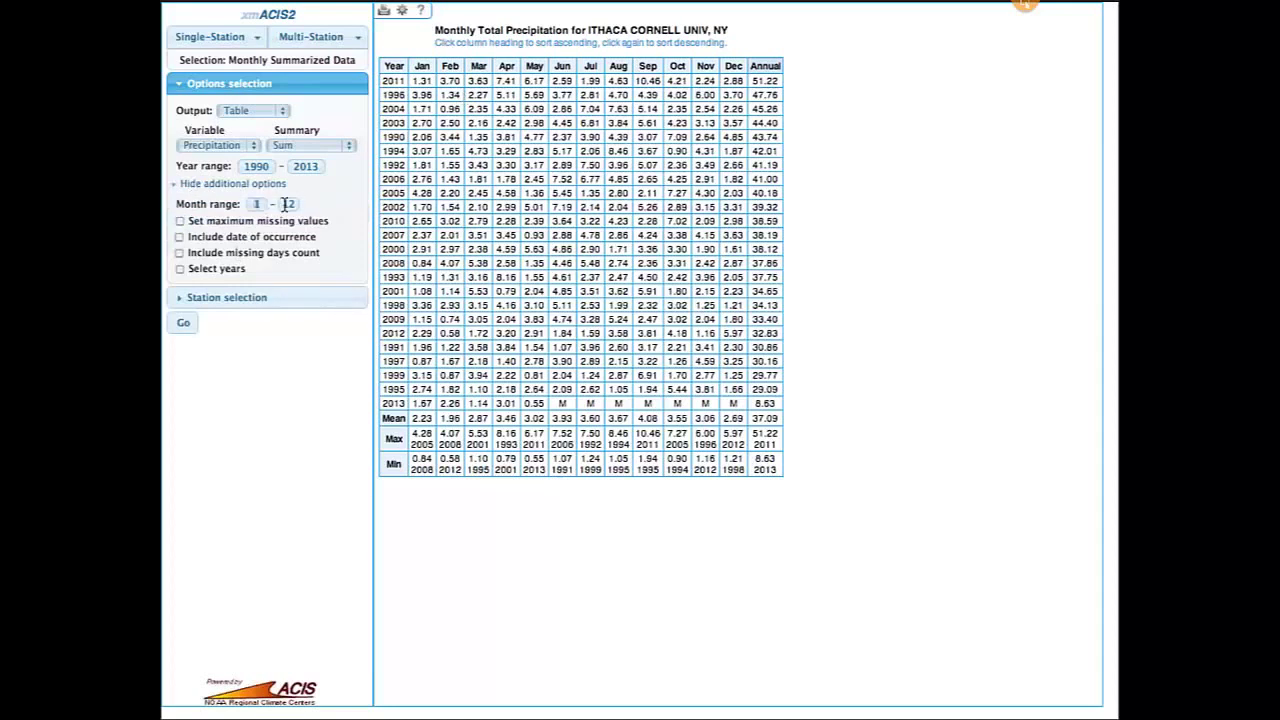
pyautogui.write('7')
pyautogui.press('Tab')
pyautogui.write('6')
pyautogui.click(183, 324)
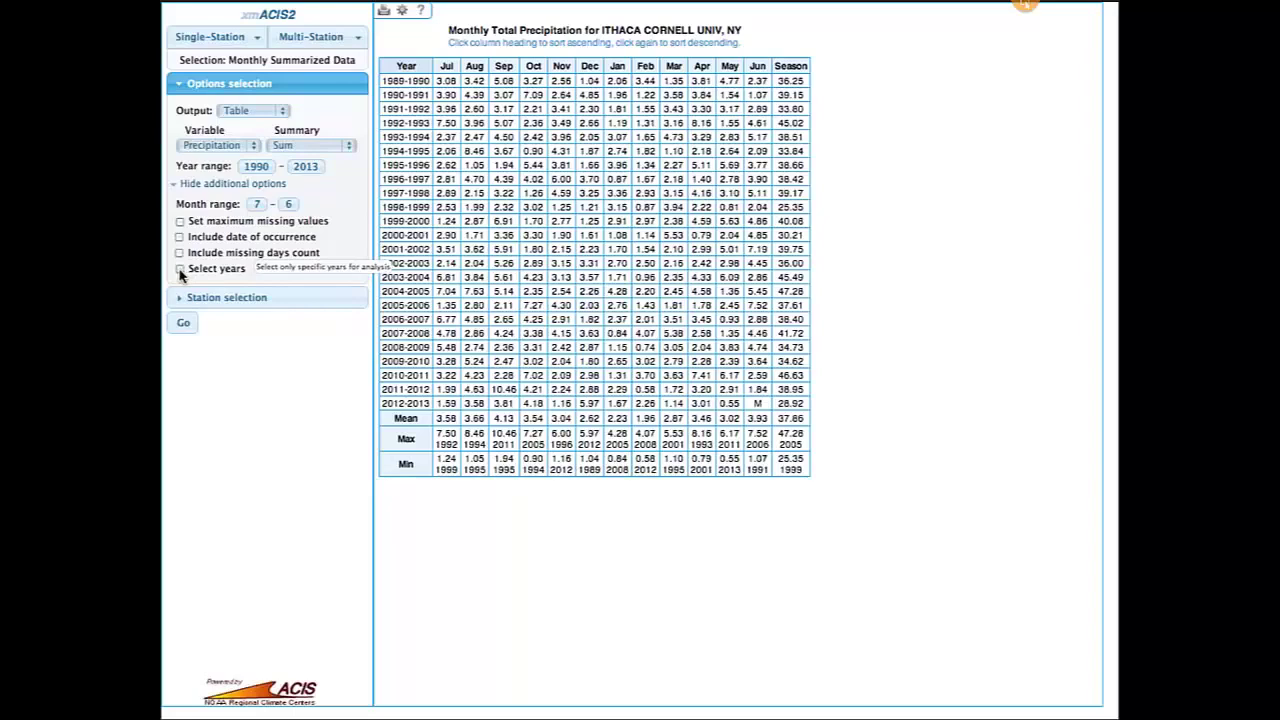
pyautogui.click(180, 270)
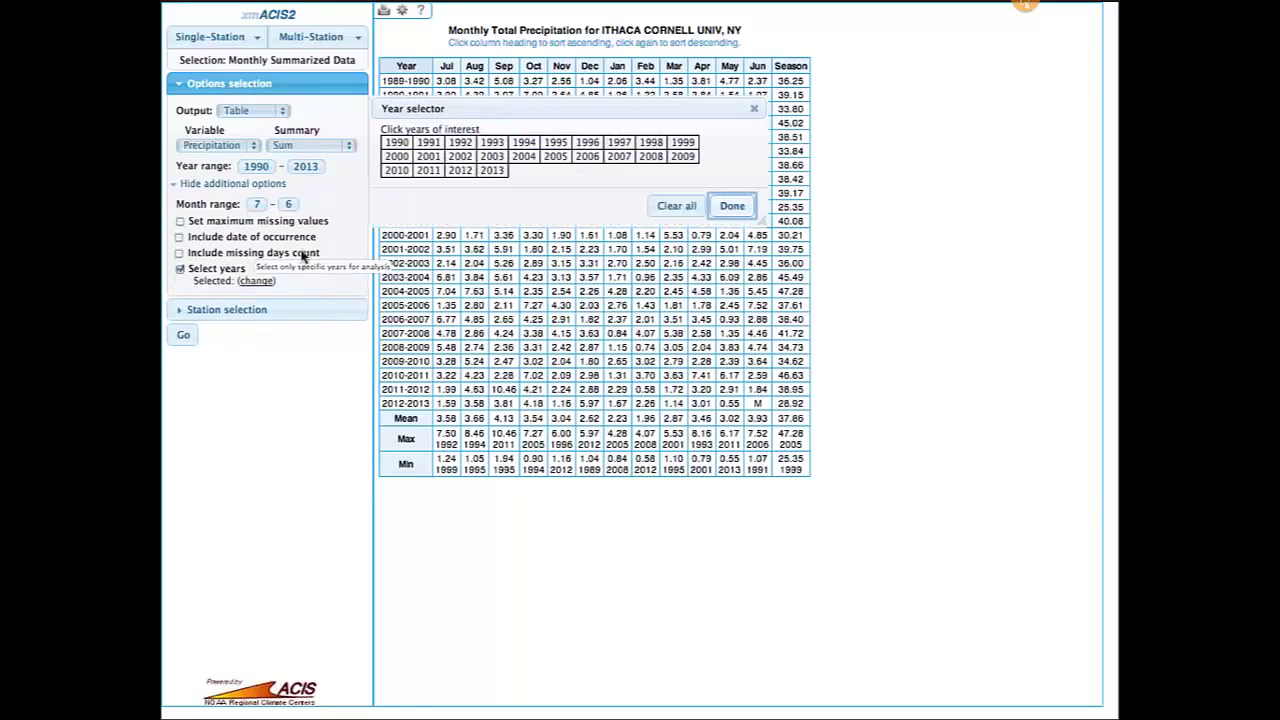
# Change the year range's start to 1980 and select 1980.
pyautogui.doubleClick(257, 170)
pyautogui.write('80')
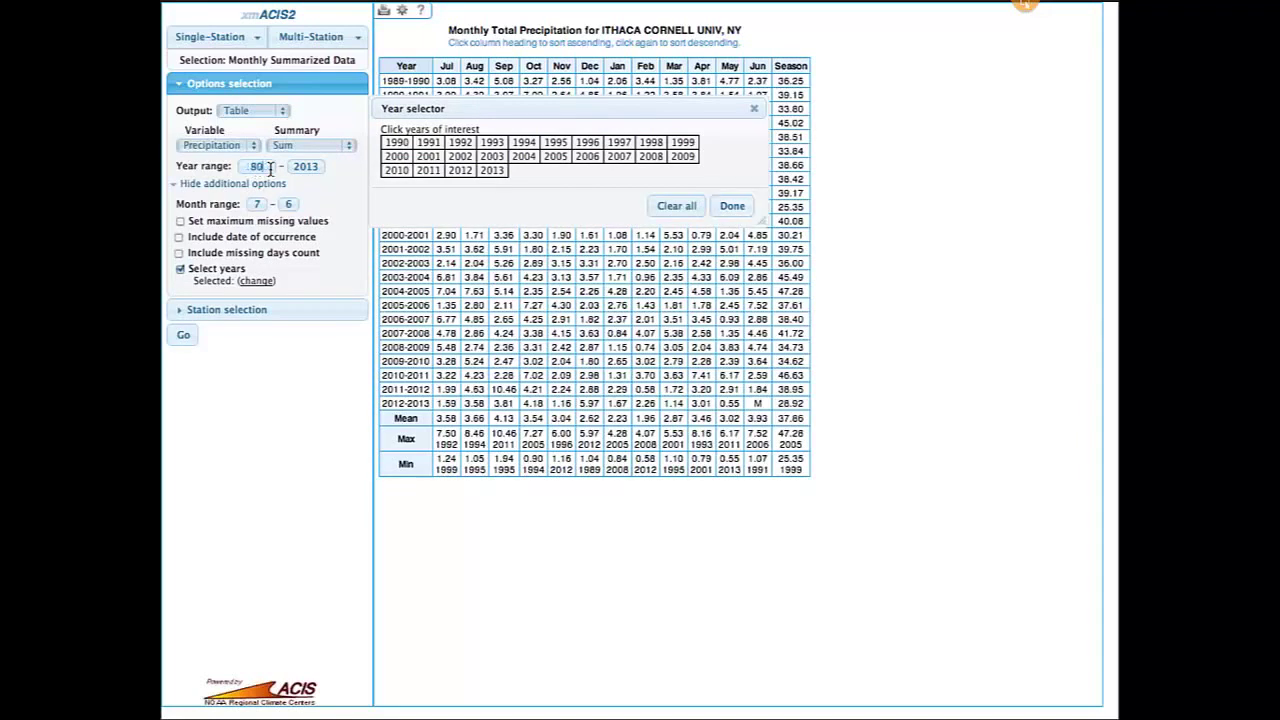
pyautogui.write('1980')
pyautogui.press('Tab')
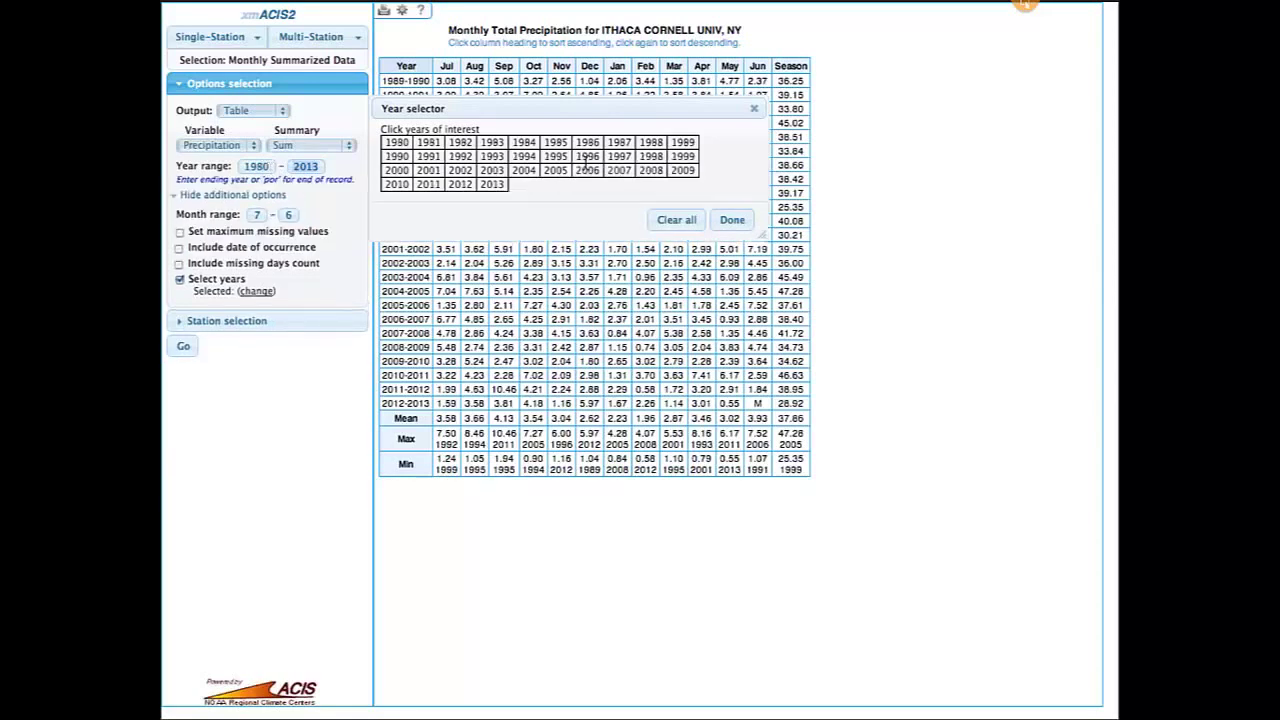
pyautogui.click(394, 143)
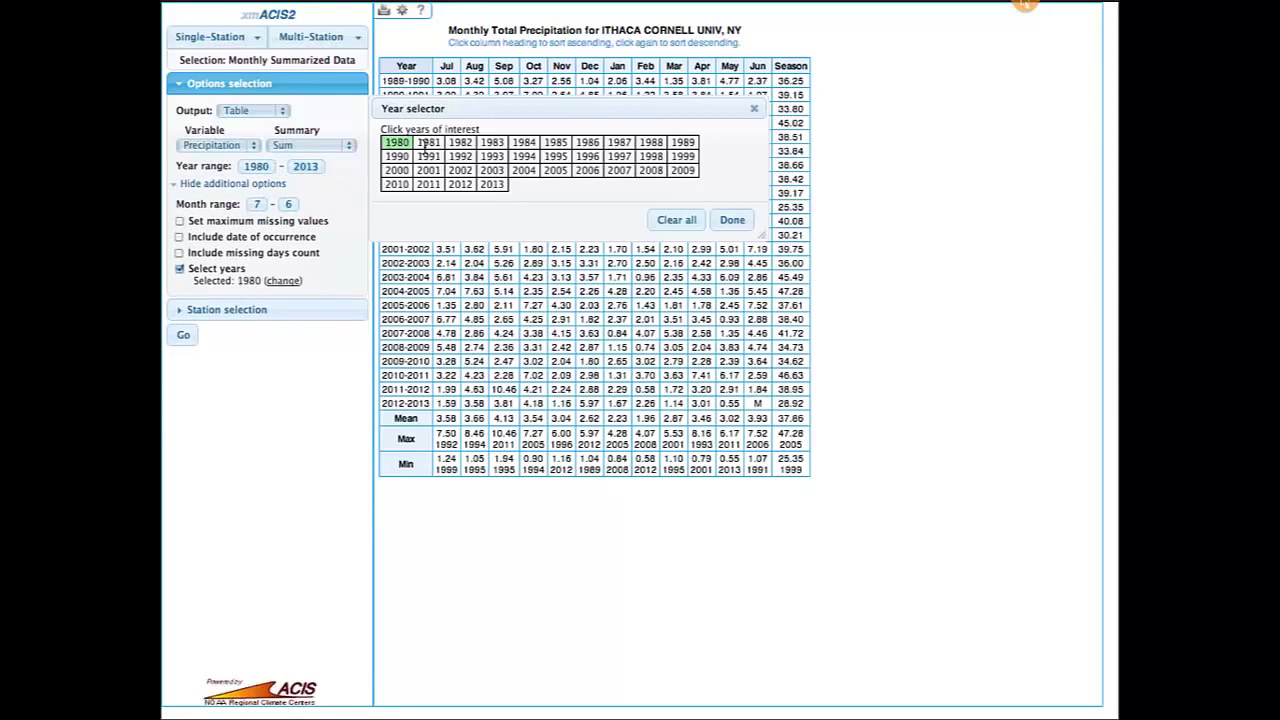
# Add 1992, 1994, 2006, 1998, 1985, 2001, 2013, 1983 and 1989 to the selected years.
pyautogui.click(460, 156)
pyautogui.click(522, 156)
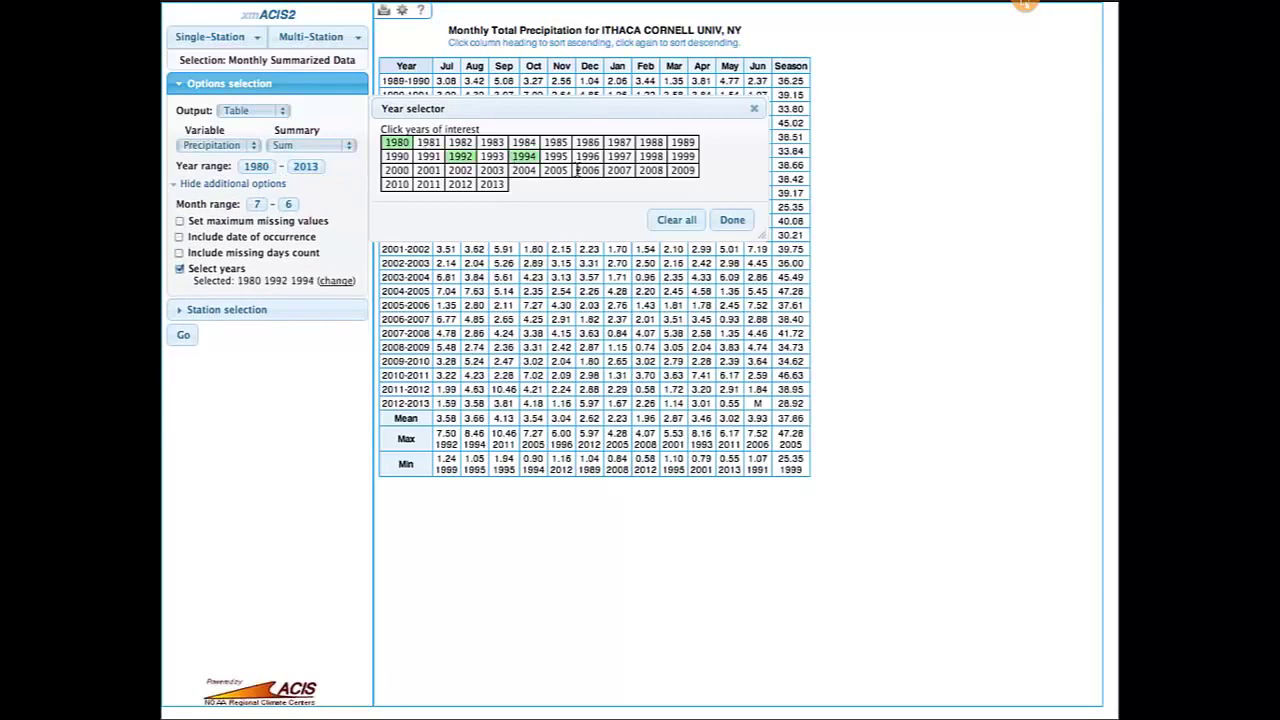
pyautogui.click(580, 170)
pyautogui.click(645, 156)
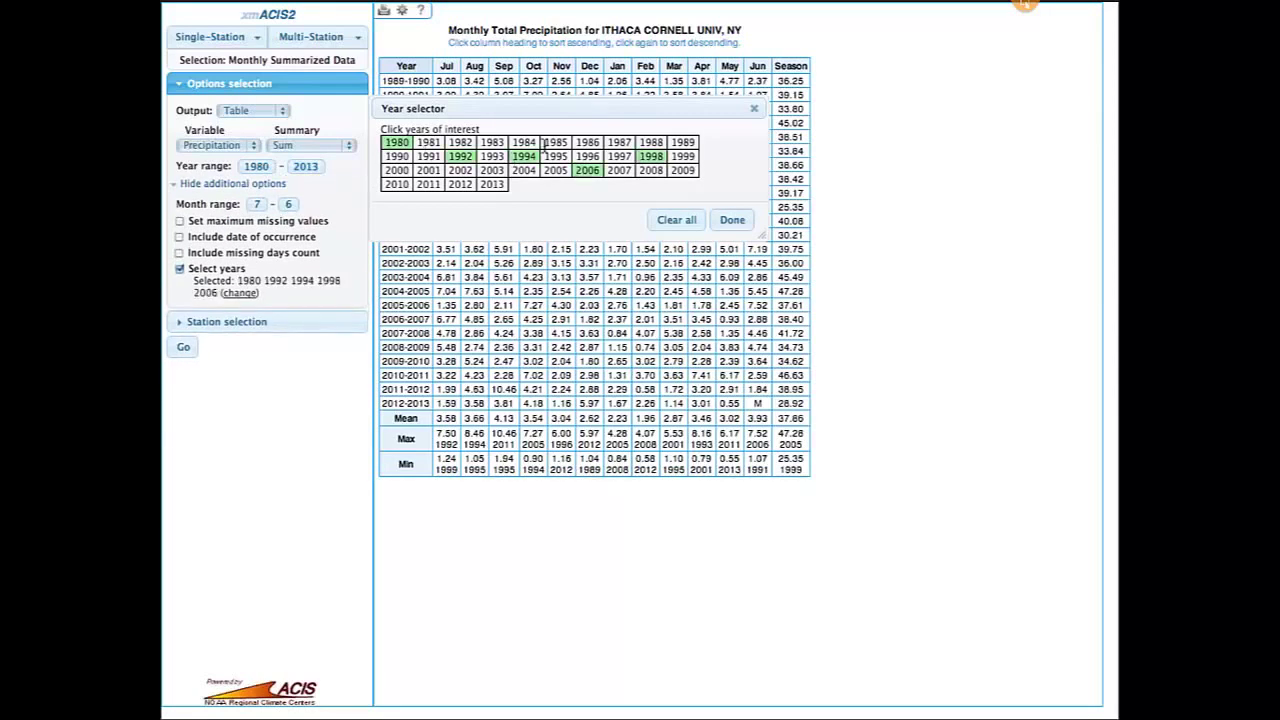
pyautogui.click(550, 143)
pyautogui.click(428, 170)
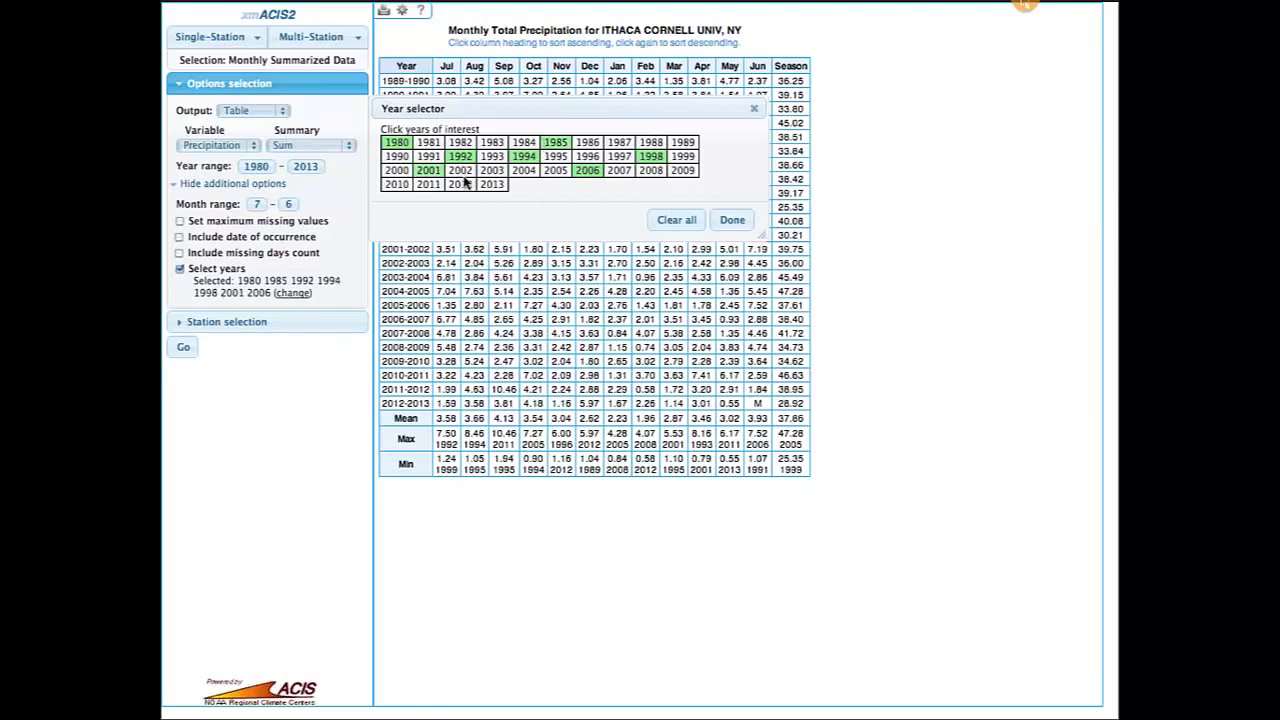
pyautogui.click(487, 184)
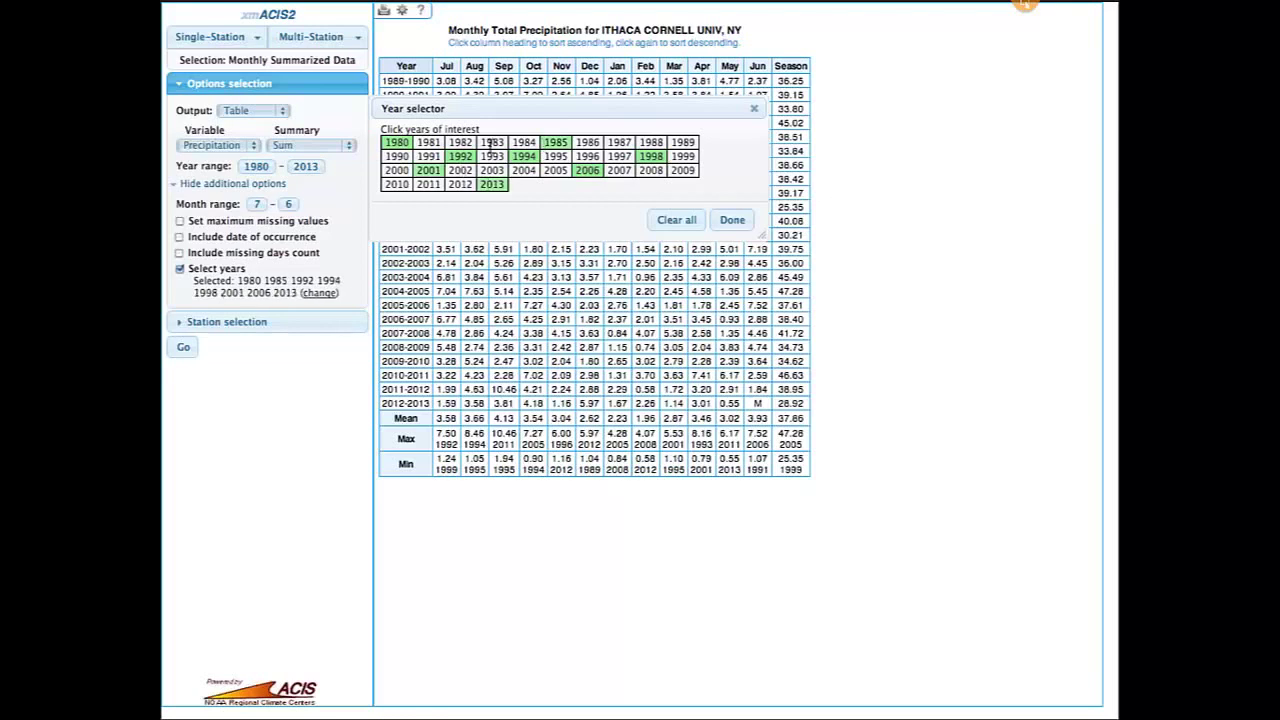
pyautogui.click(490, 143)
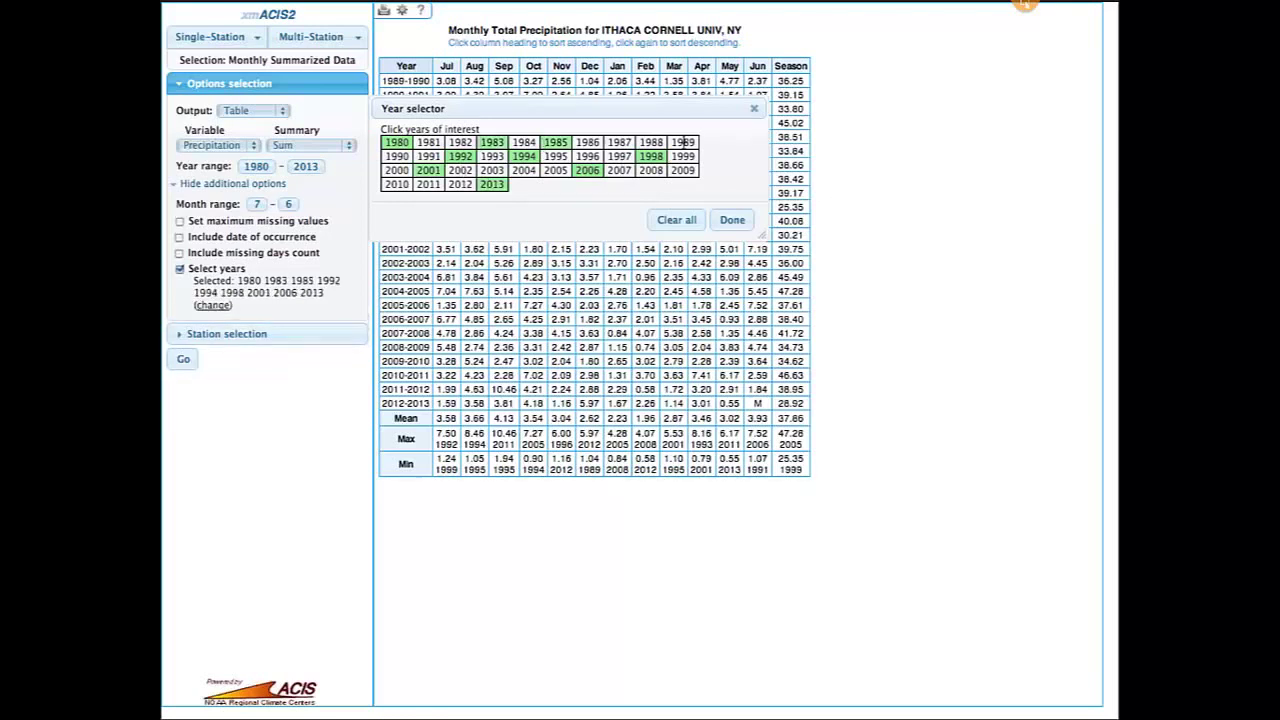
pyautogui.click(684, 143)
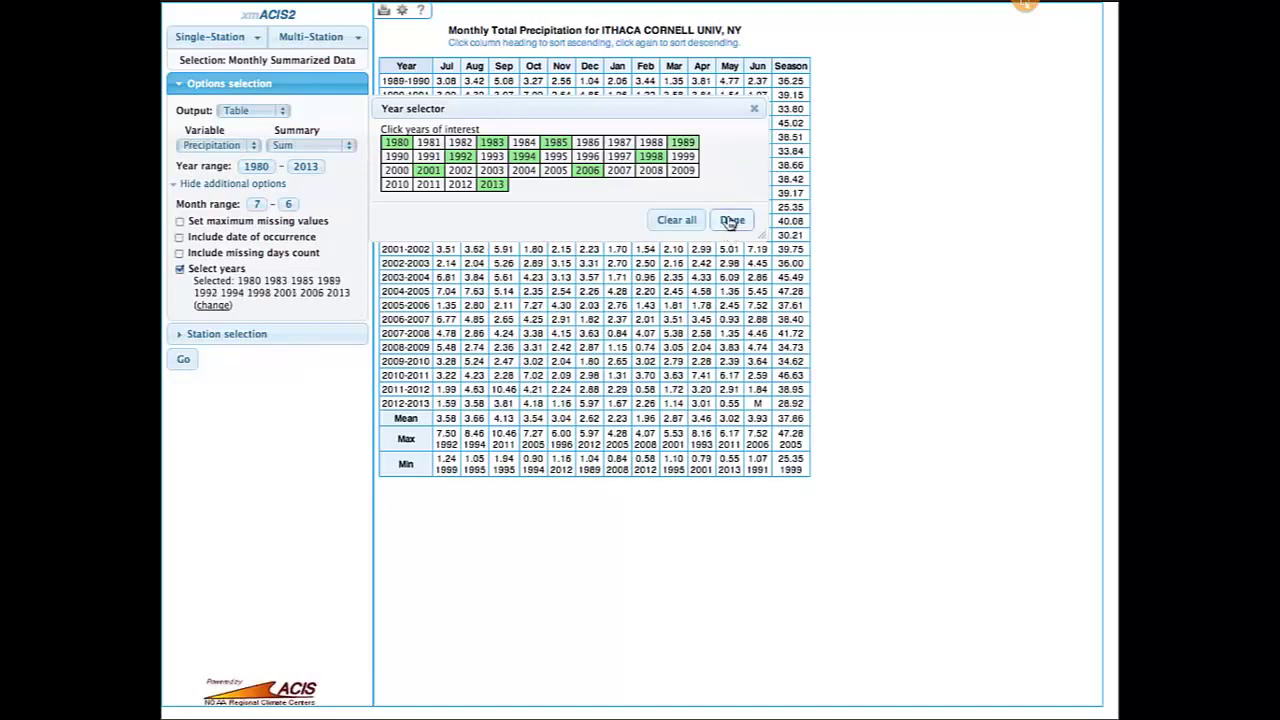
pyautogui.click(731, 220)
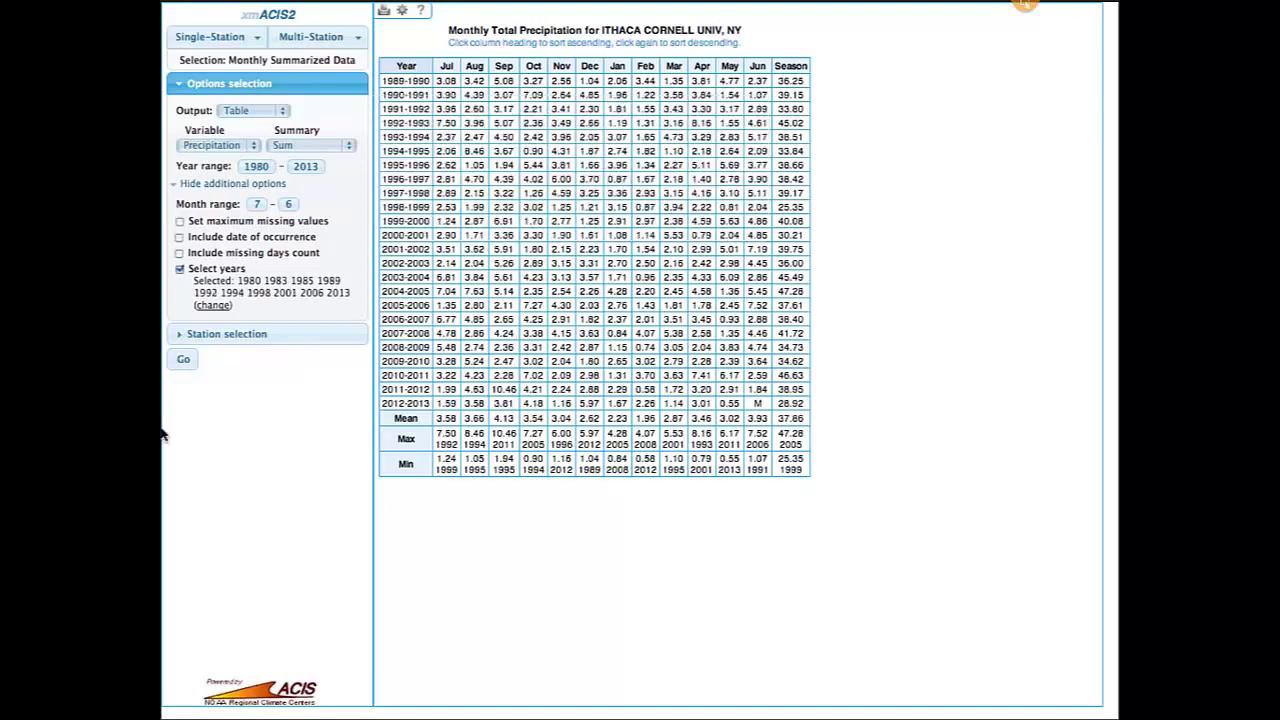
# Rerun the table to show only the ten selected July–June seasons, averaging 34.02 inches.
pyautogui.click(183, 362)
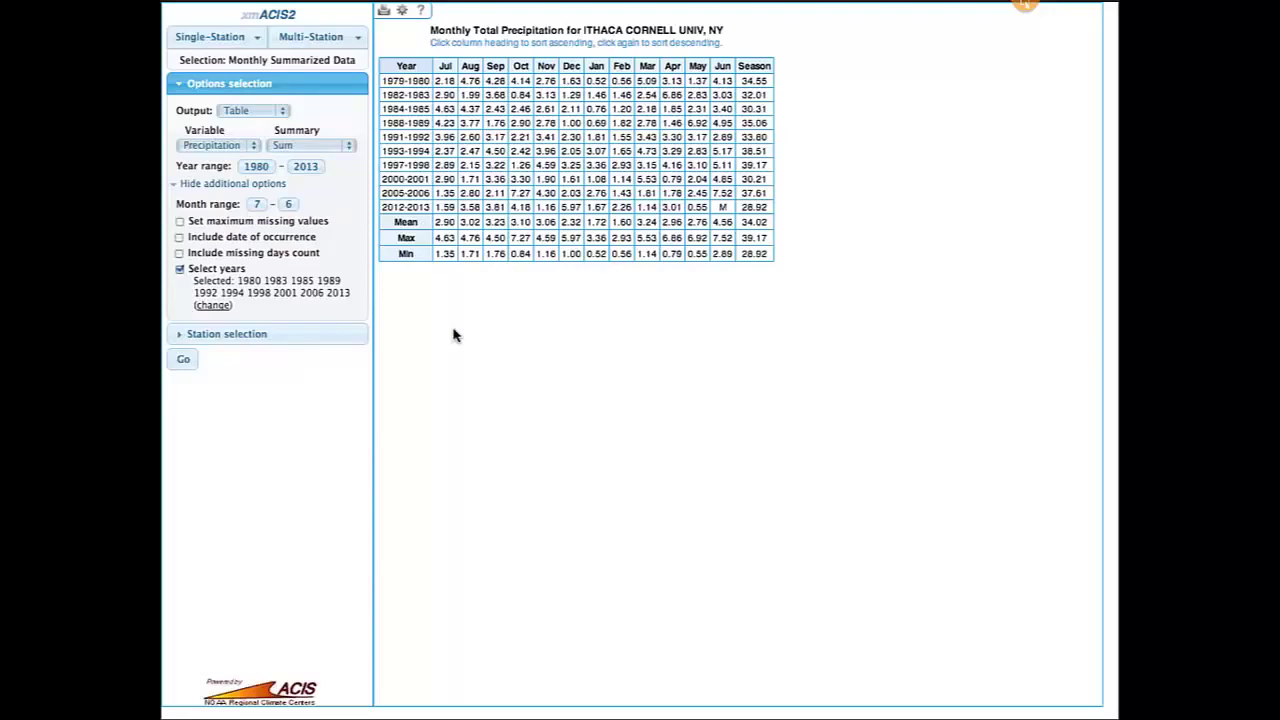
pyautogui.click(197, 36)
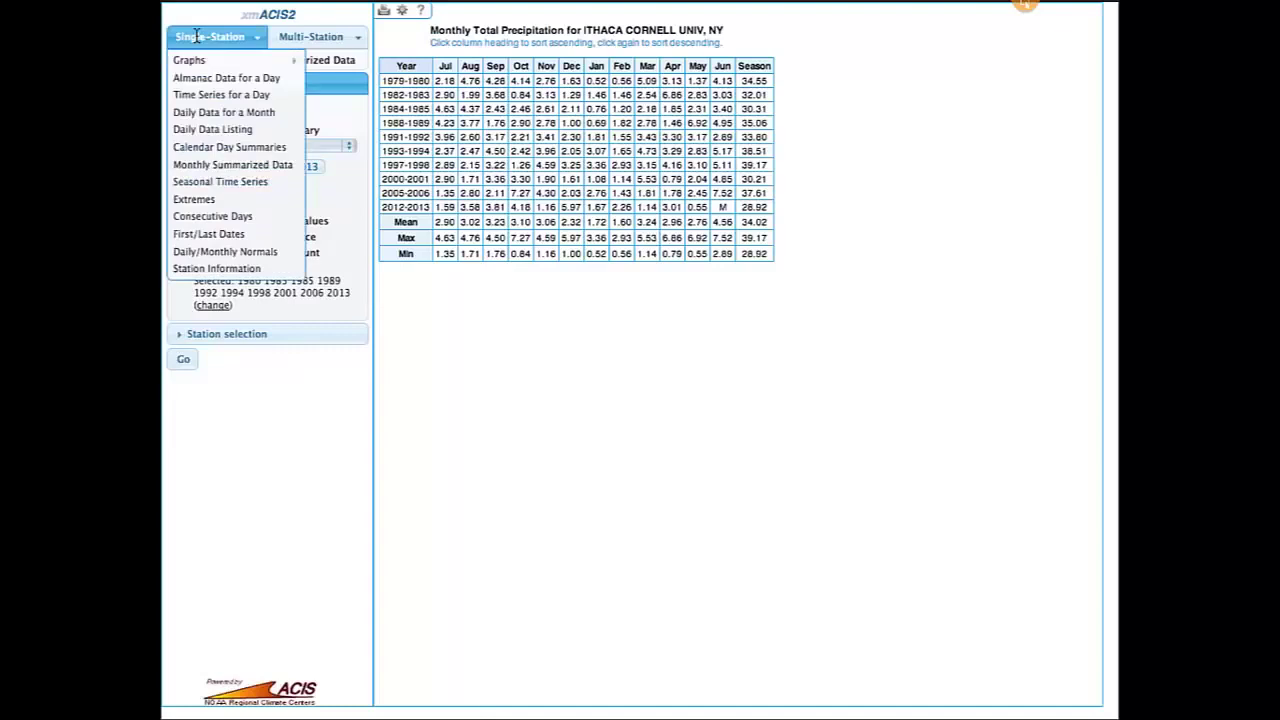
# Choose Seasonal Time Series, then return to the older xmACIS Buffalo Area form.
pyautogui.click(230, 183)
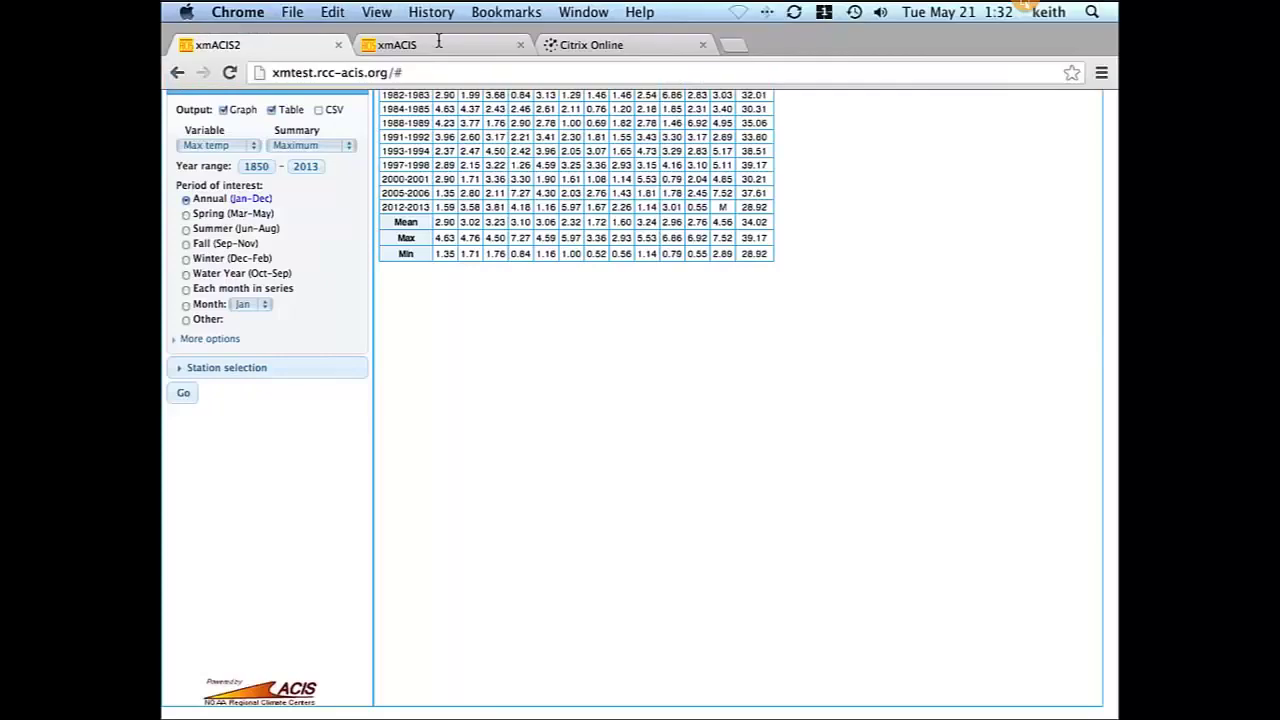
pyautogui.click(436, 44)
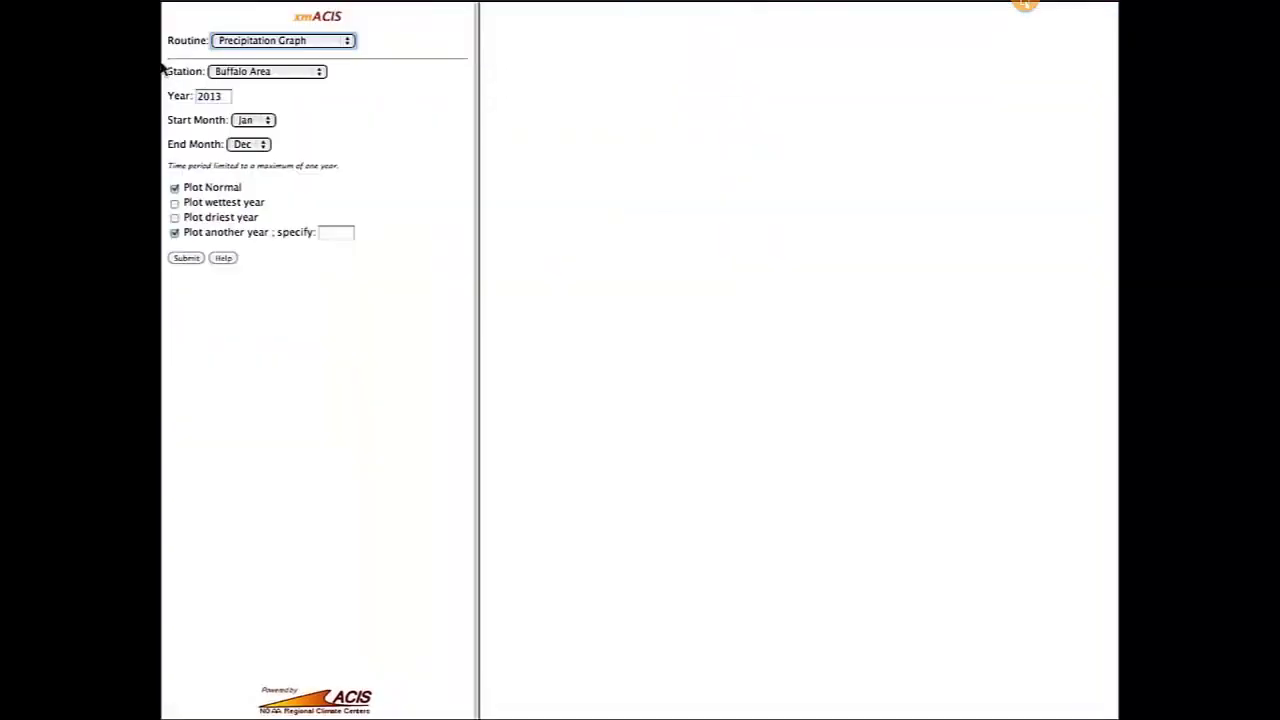
# Switch the routine to Extremes with start year 1850.
pyautogui.click(273, 42)
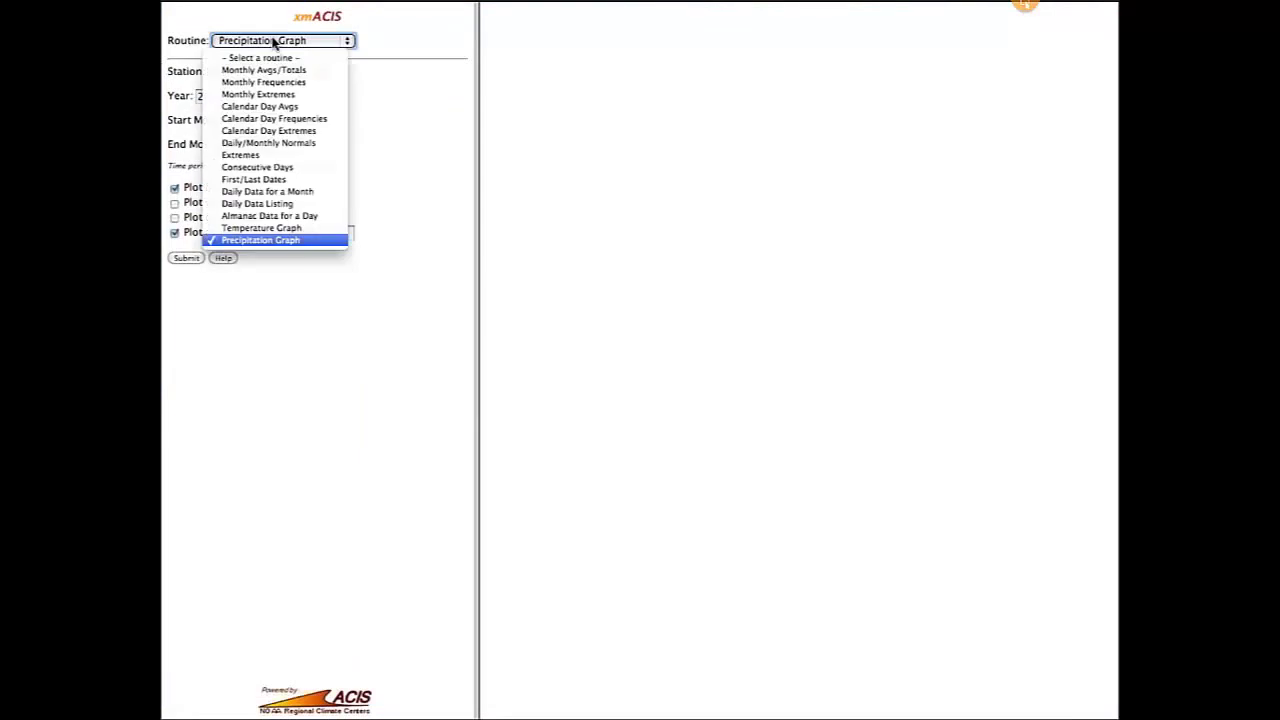
pyautogui.click(268, 156)
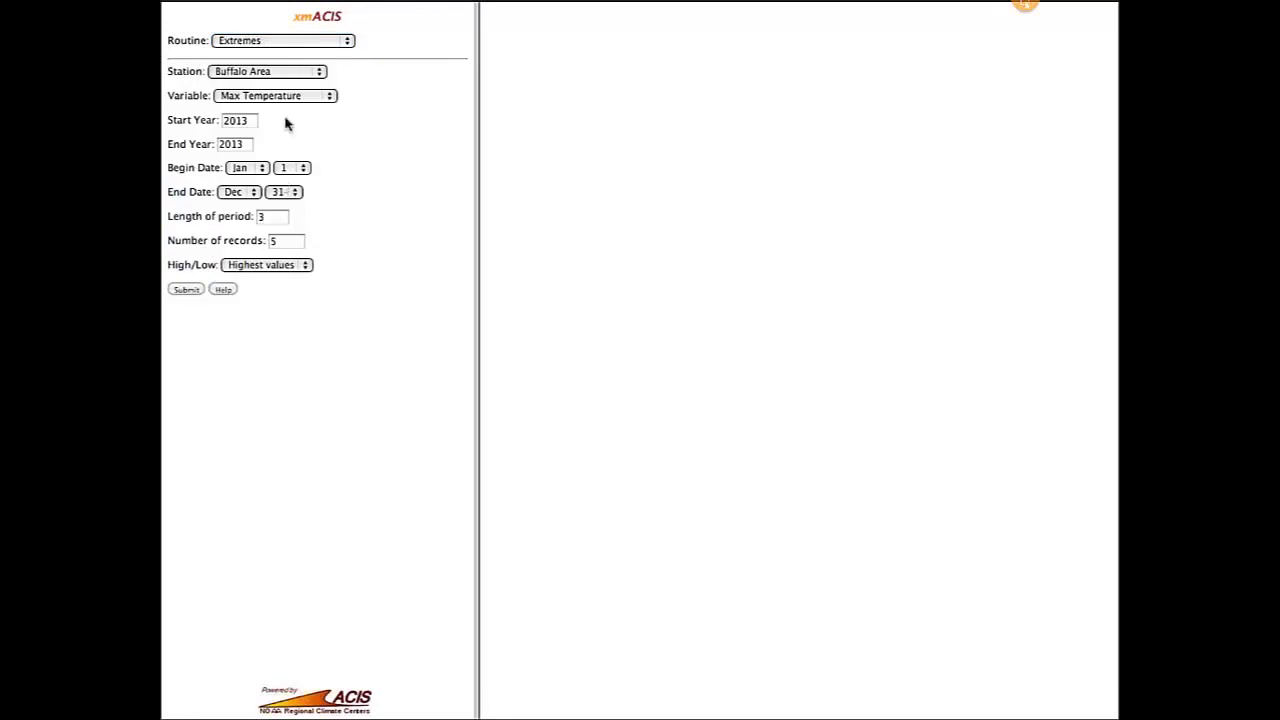
pyautogui.moveTo(256, 121); pyautogui.dragTo(214, 122)
pyautogui.write('1')
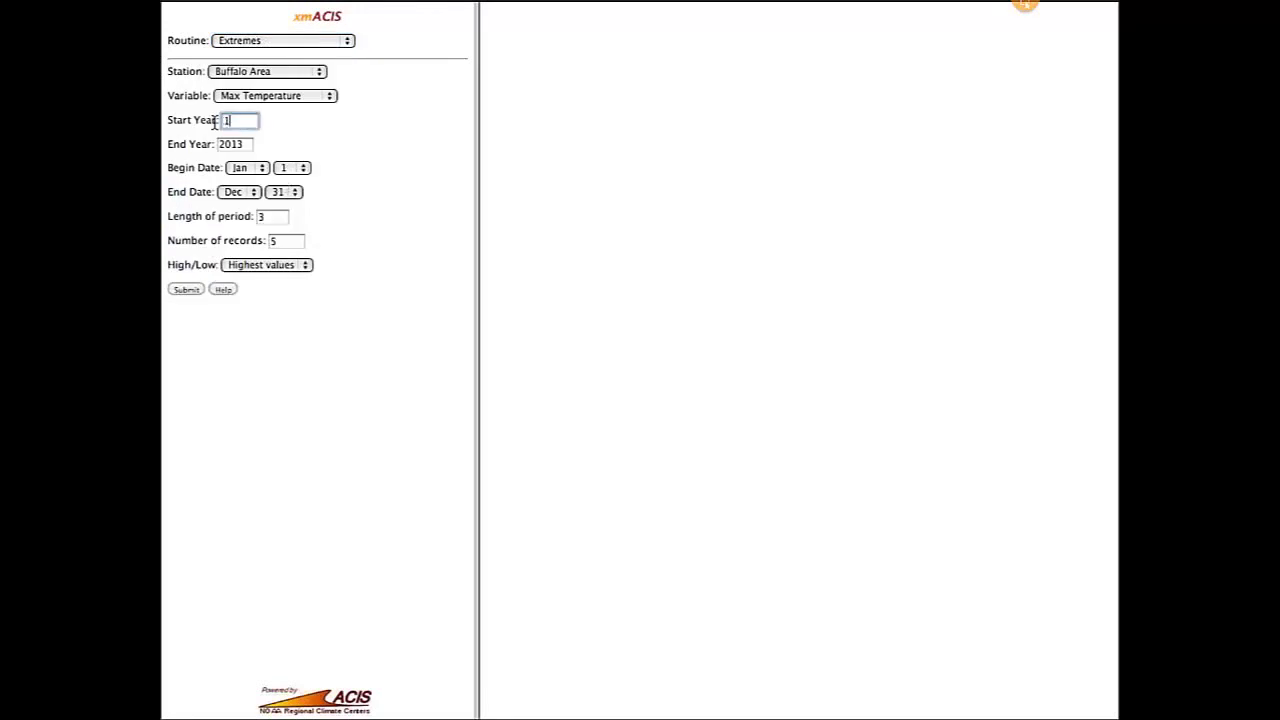
pyautogui.write('850')
# Run a June 1–August 31, 92-day extremes query returning 10 records.
pyautogui.click(244, 168)
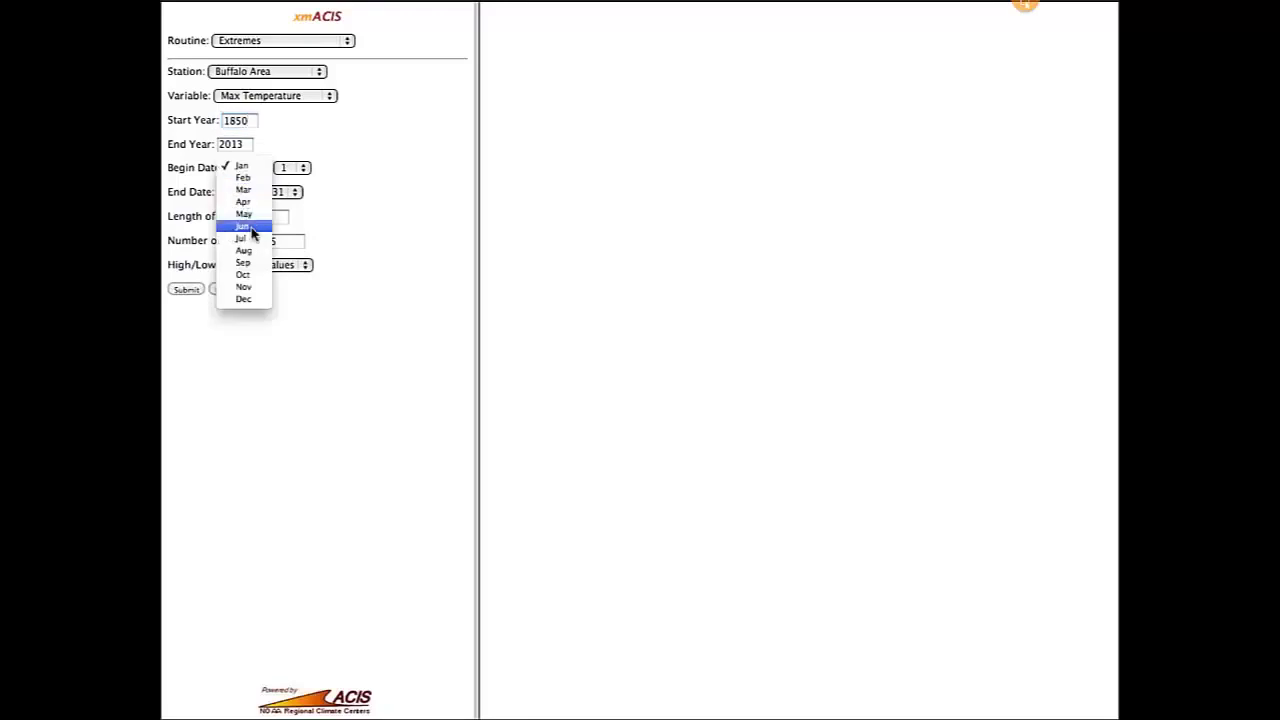
pyautogui.click(245, 192)
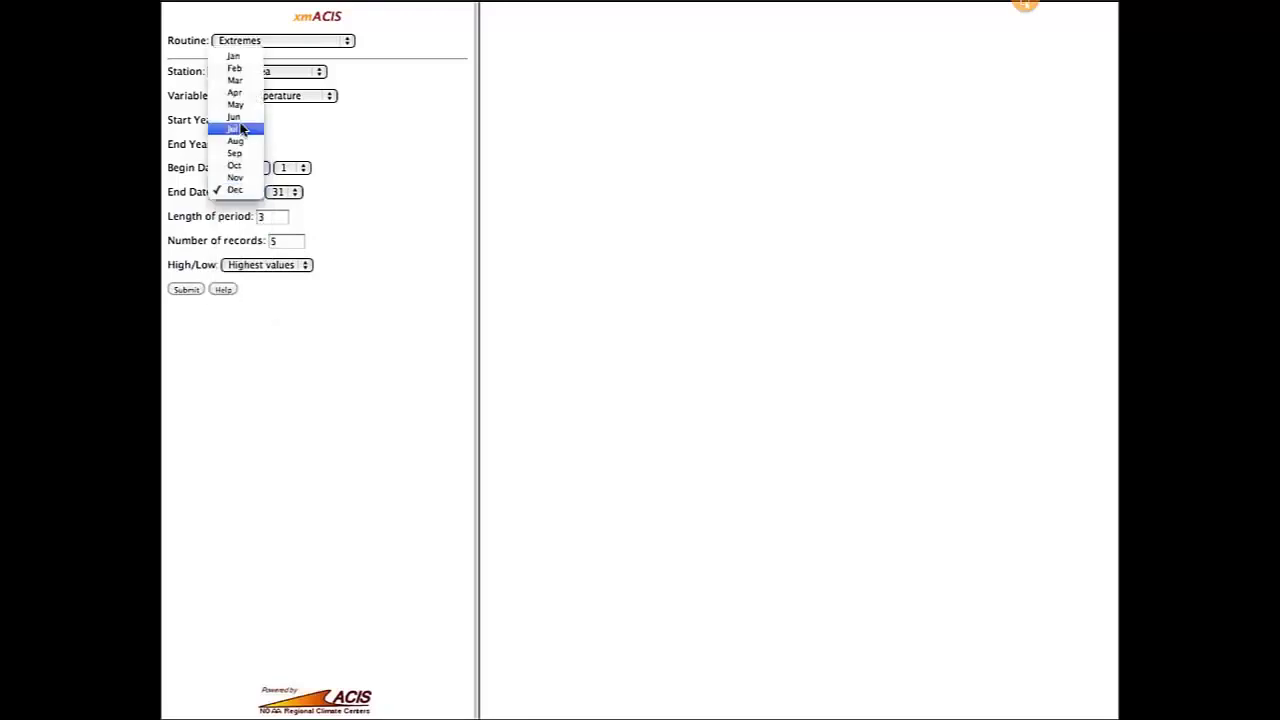
pyautogui.click(237, 141)
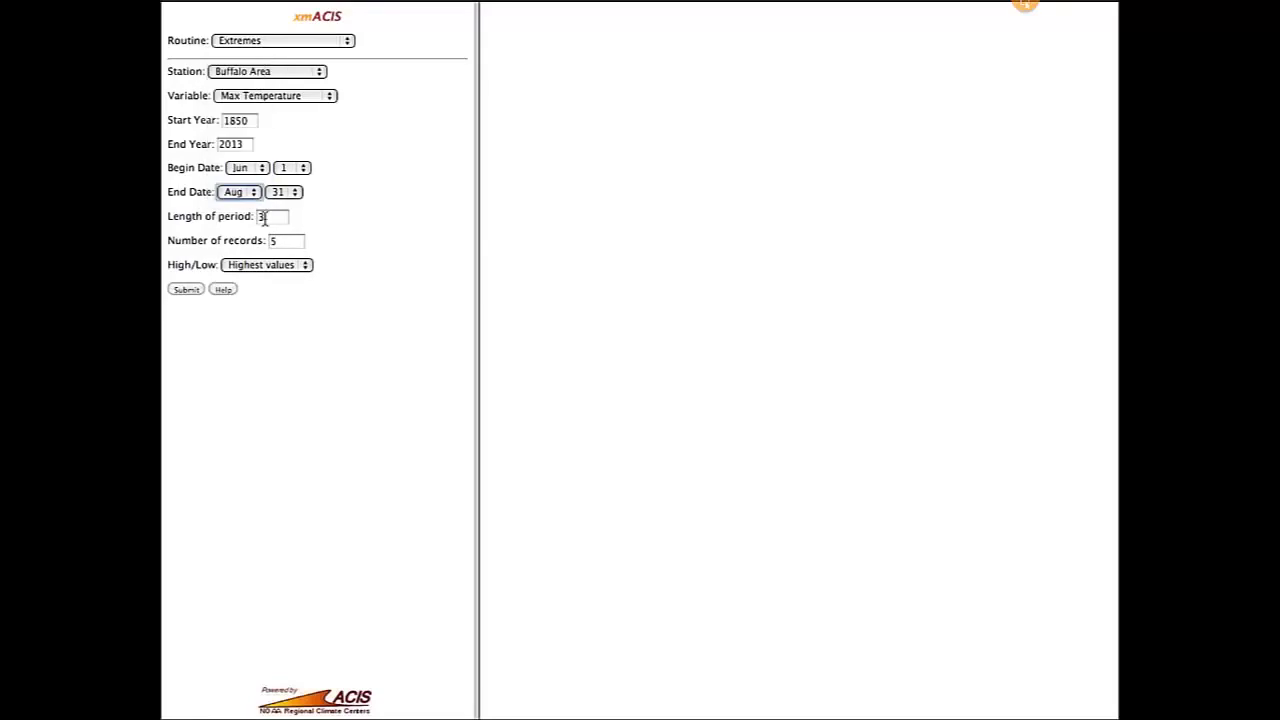
pyautogui.click(263, 218)
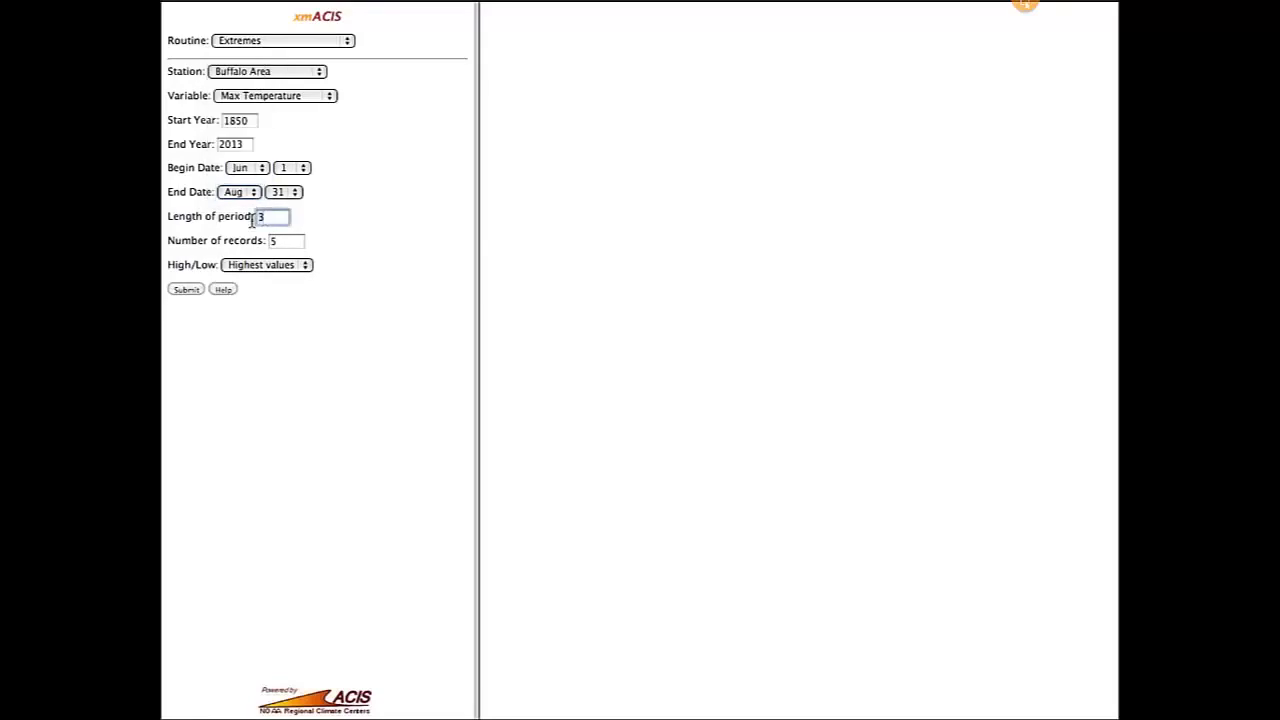
pyautogui.write('92')
pyautogui.click(278, 244)
pyautogui.press('BackSpace')
pyautogui.write('10')
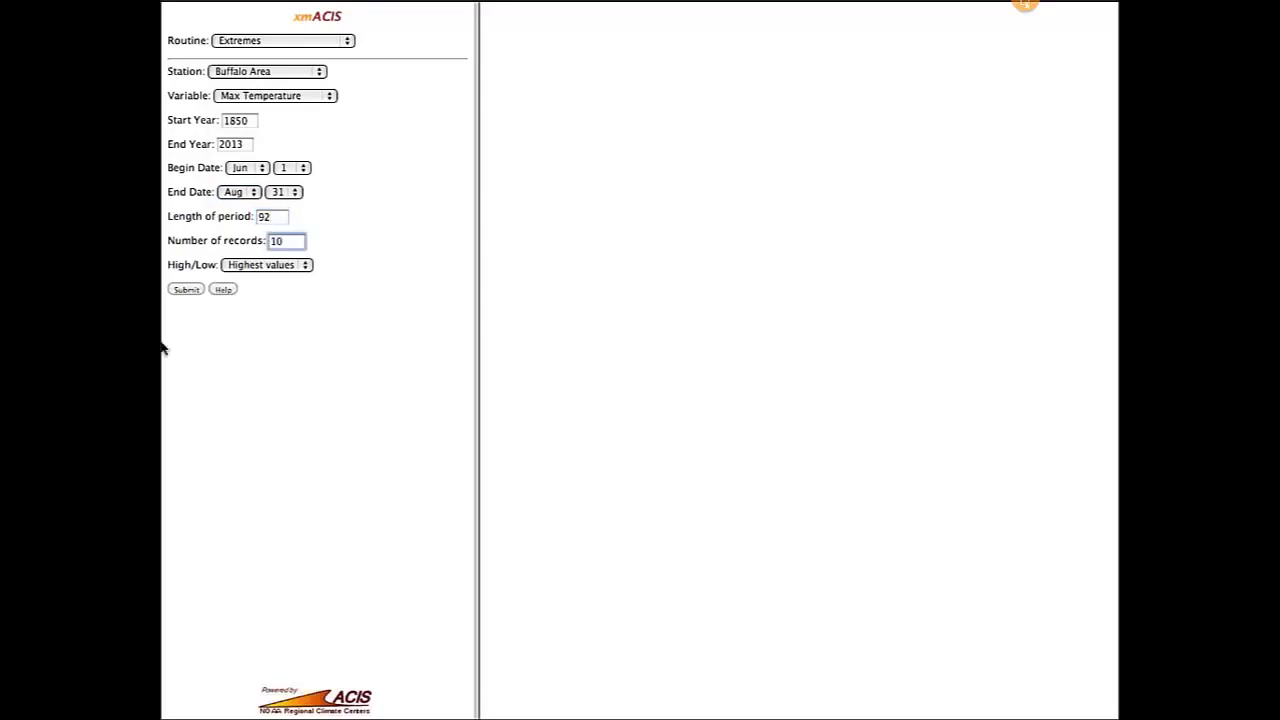
pyautogui.click(185, 290)
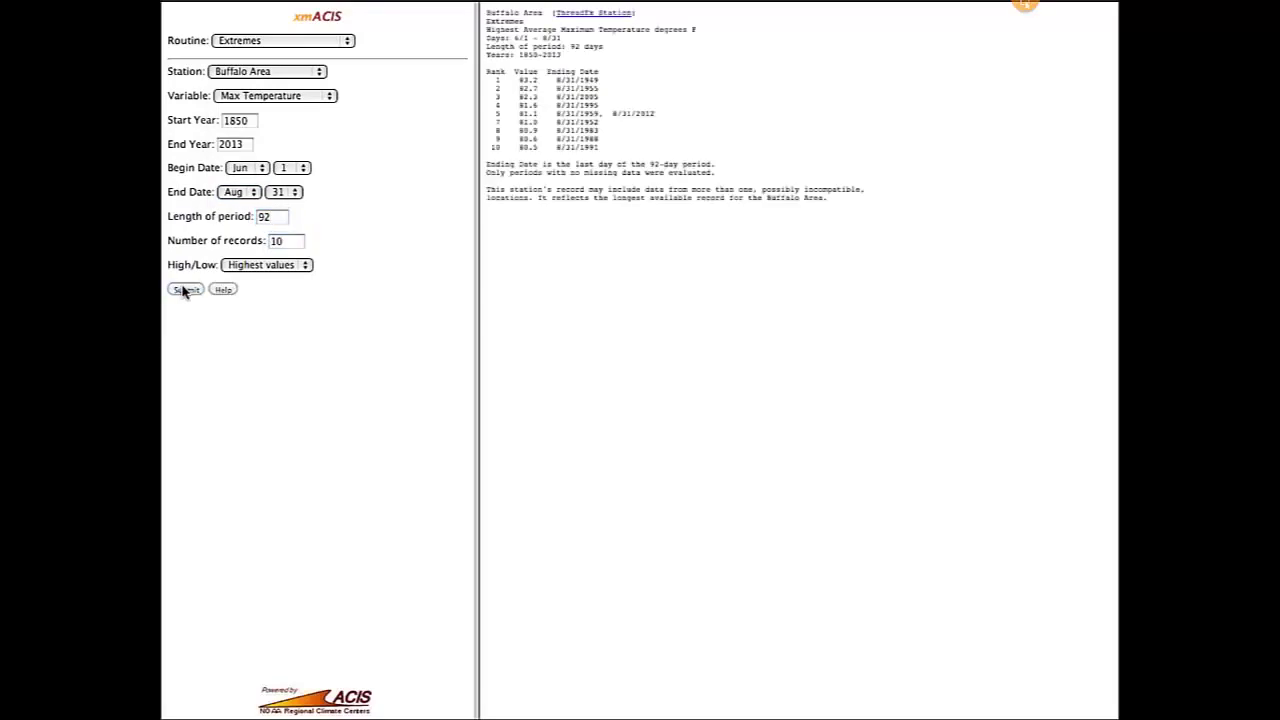
# Back in xmACIS2, set the variable to Precipitation over the Spring (Mar–May) period.
pyautogui.moveTo(612, 7)
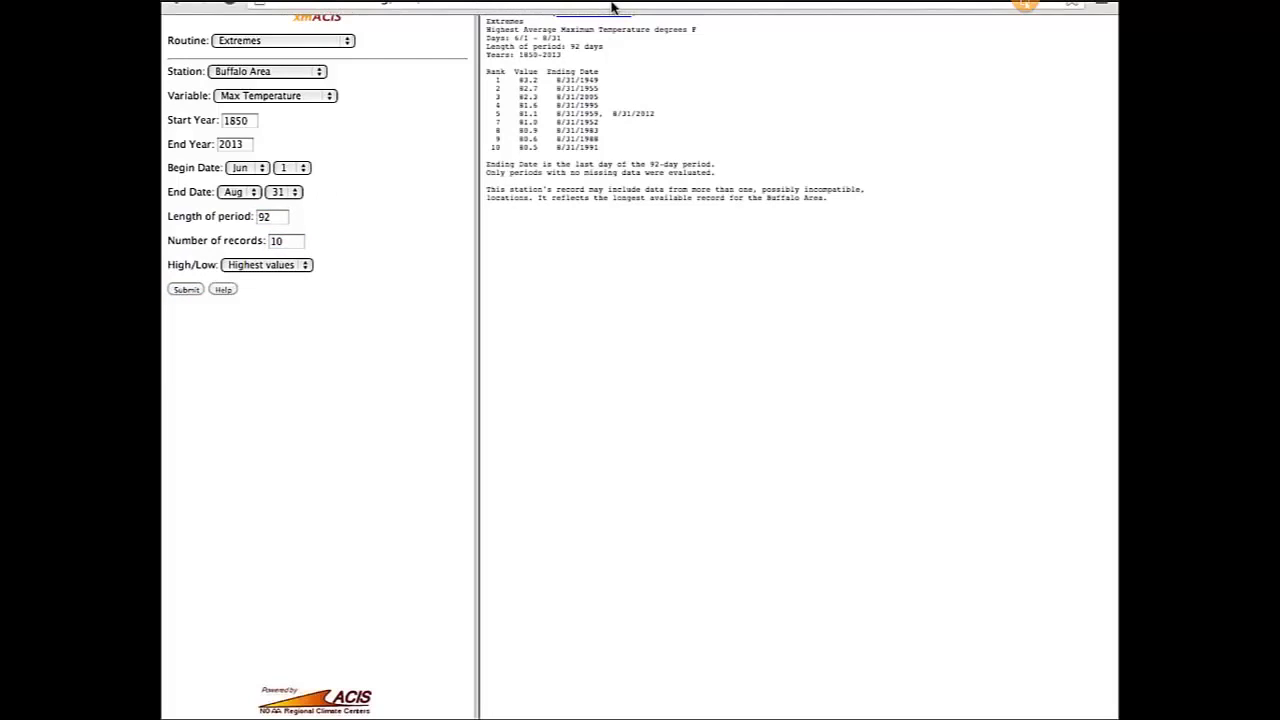
pyautogui.click(305, 47)
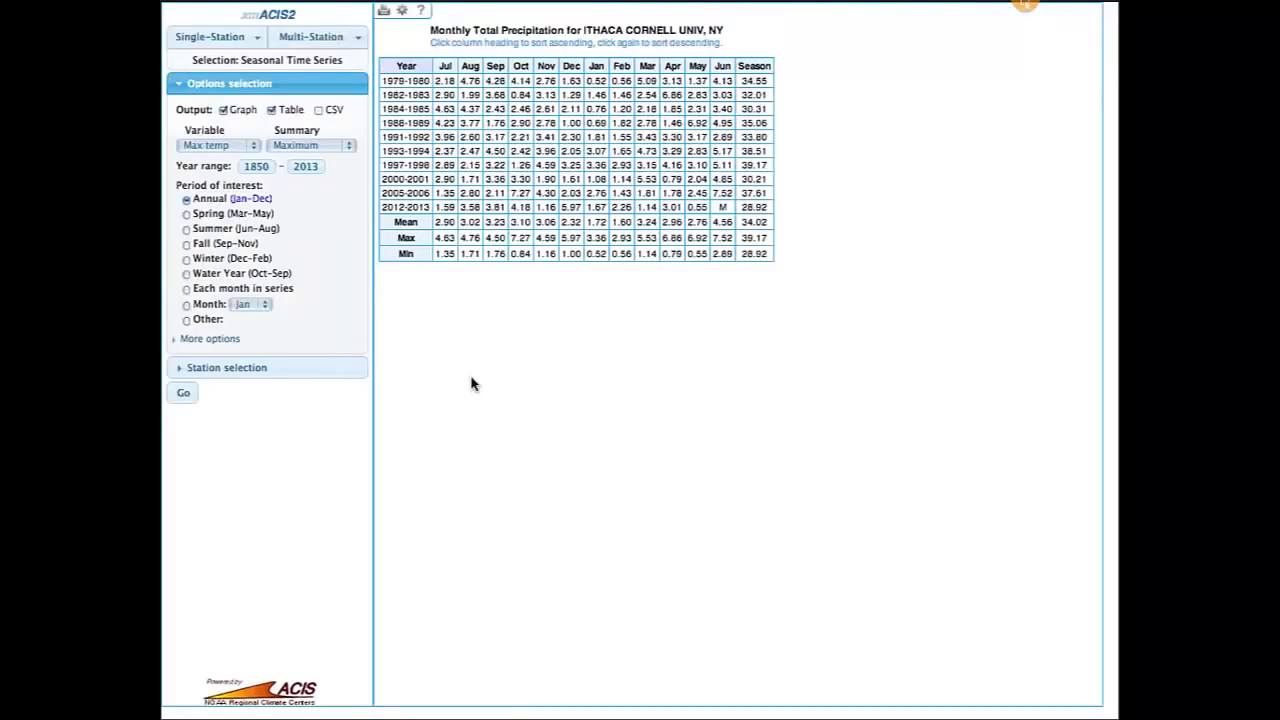
pyautogui.click(229, 147)
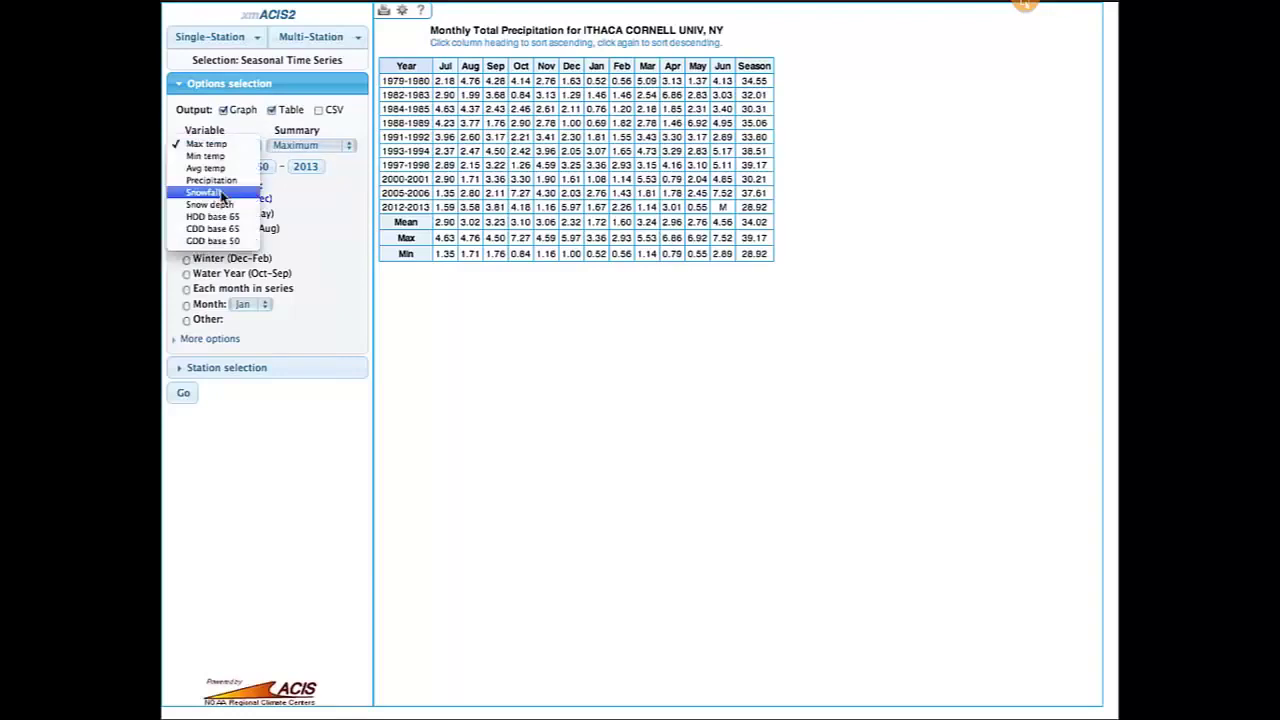
pyautogui.click(212, 181)
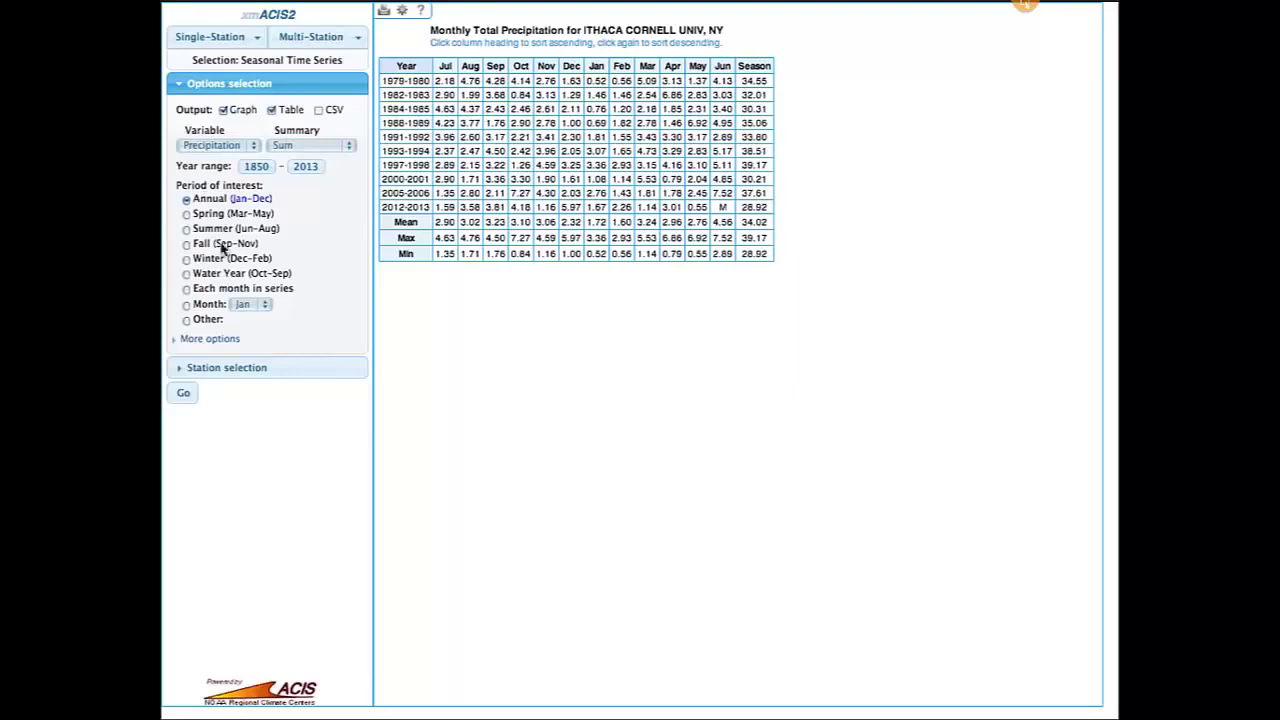
pyautogui.click(186, 321)
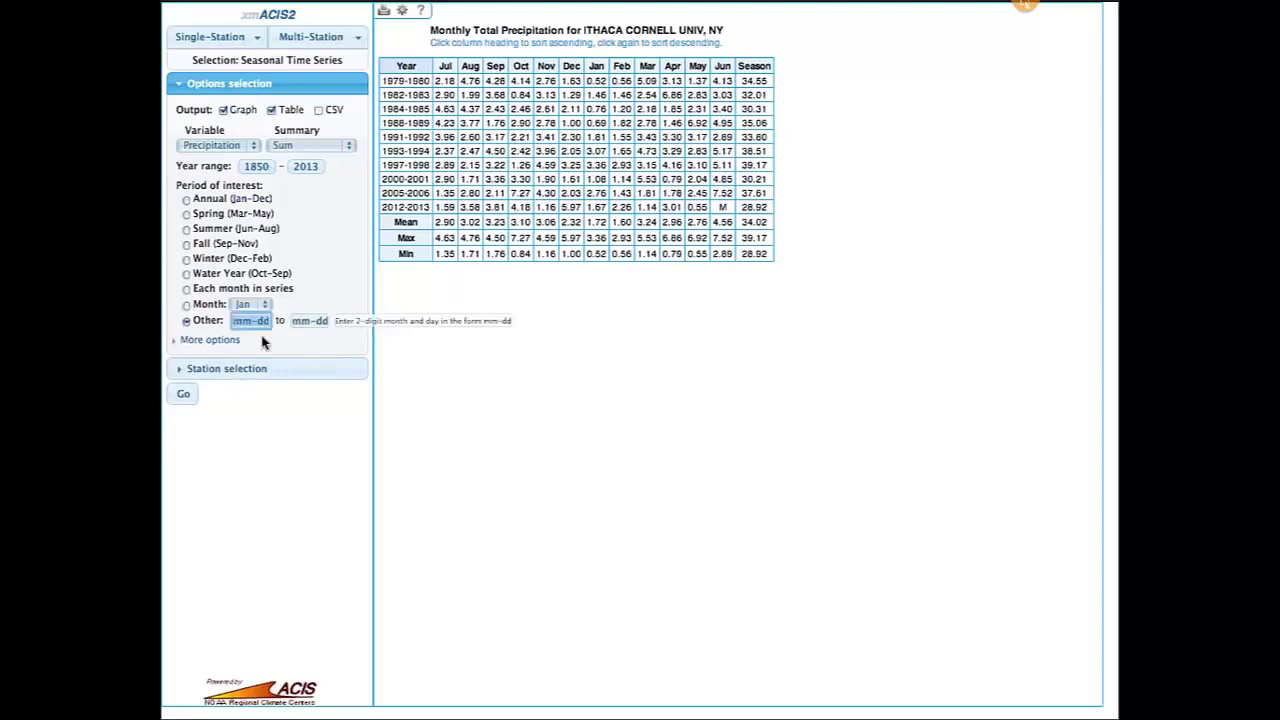
pyautogui.click(187, 215)
pyautogui.click(186, 214)
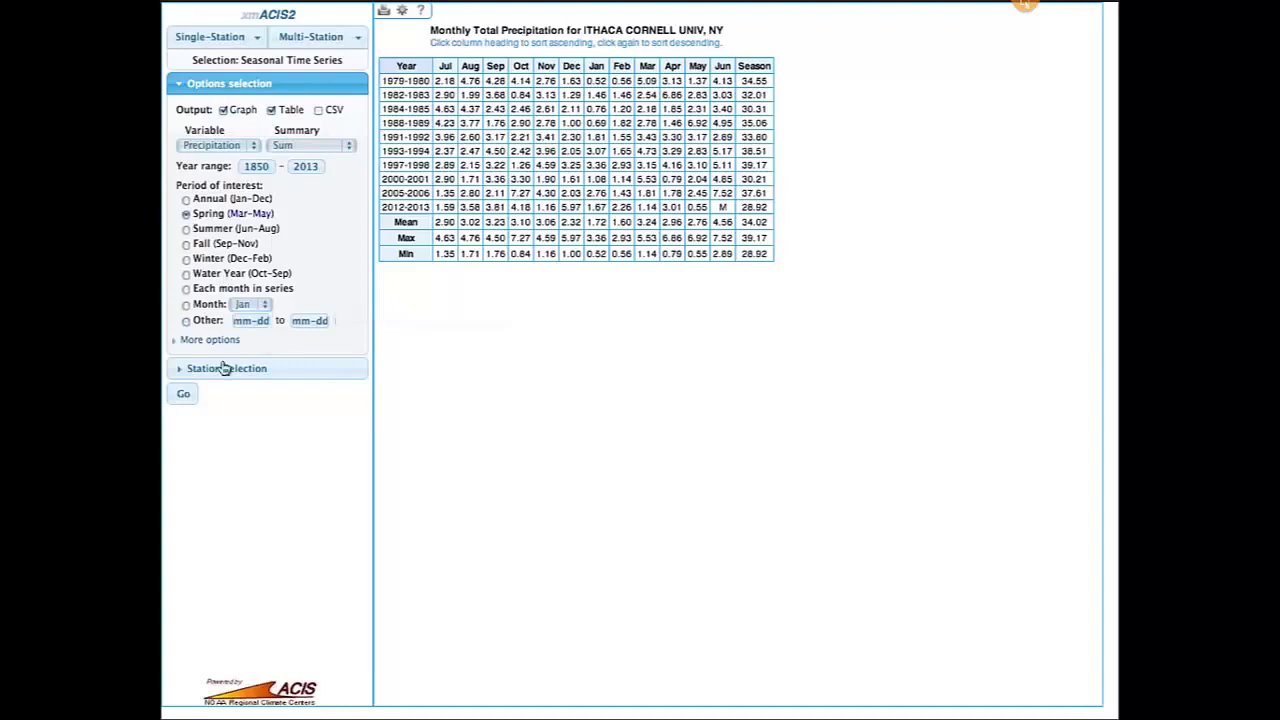
# Generate the Ithaca spring precipitation graph and sort years wettest-first, led by 2011's 17.21.
pyautogui.click(186, 395)
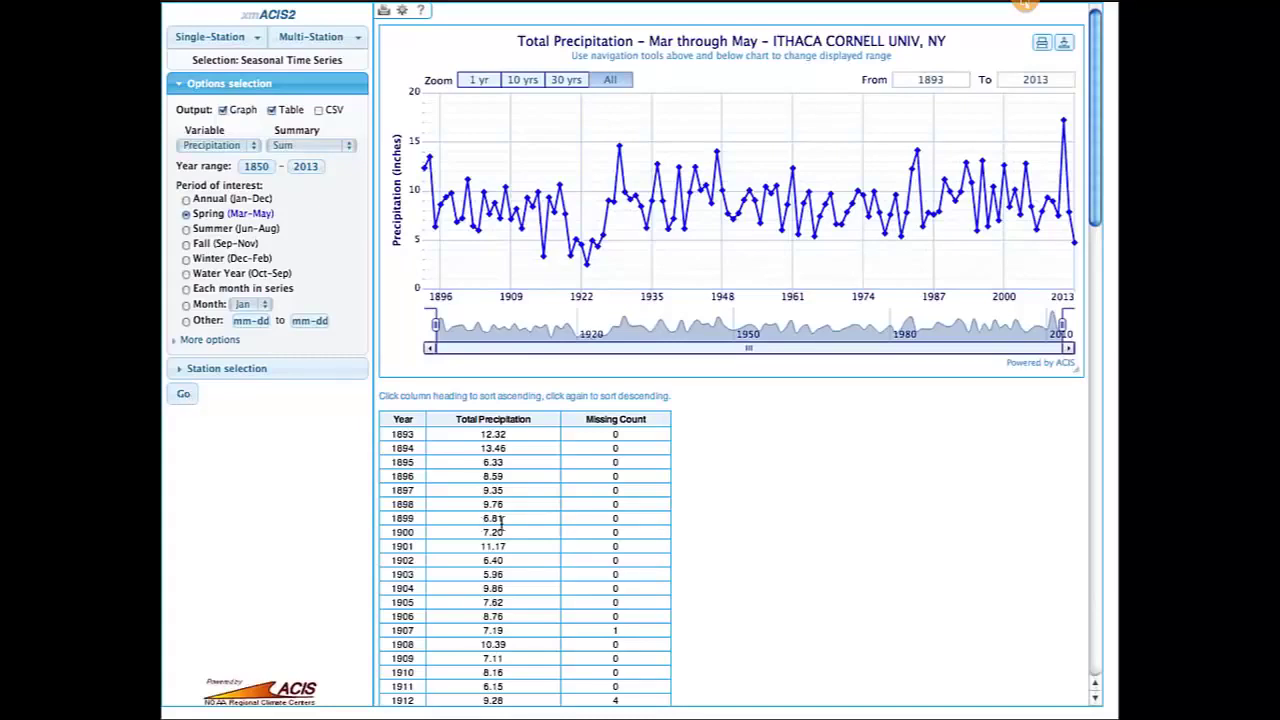
pyautogui.scroll(-10, 500, 522)
pyautogui.scroll(10, 500, 522)
pyautogui.click(515, 420)
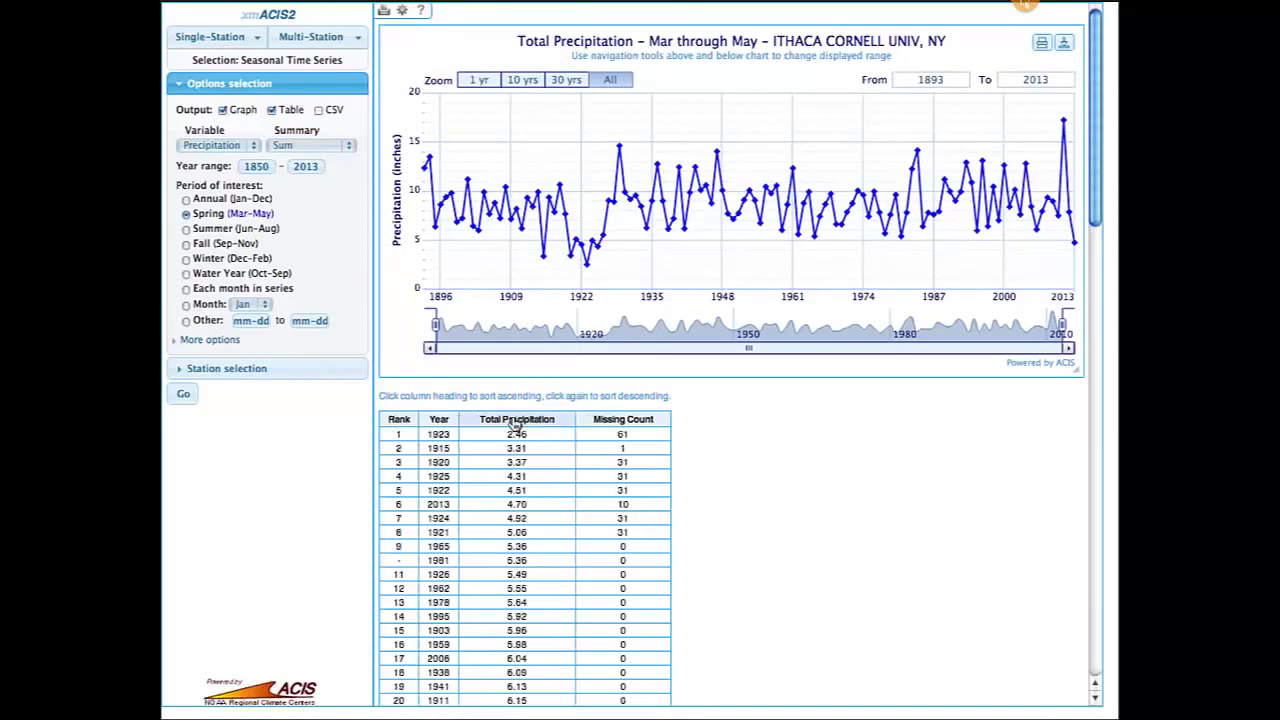
pyautogui.click(516, 425)
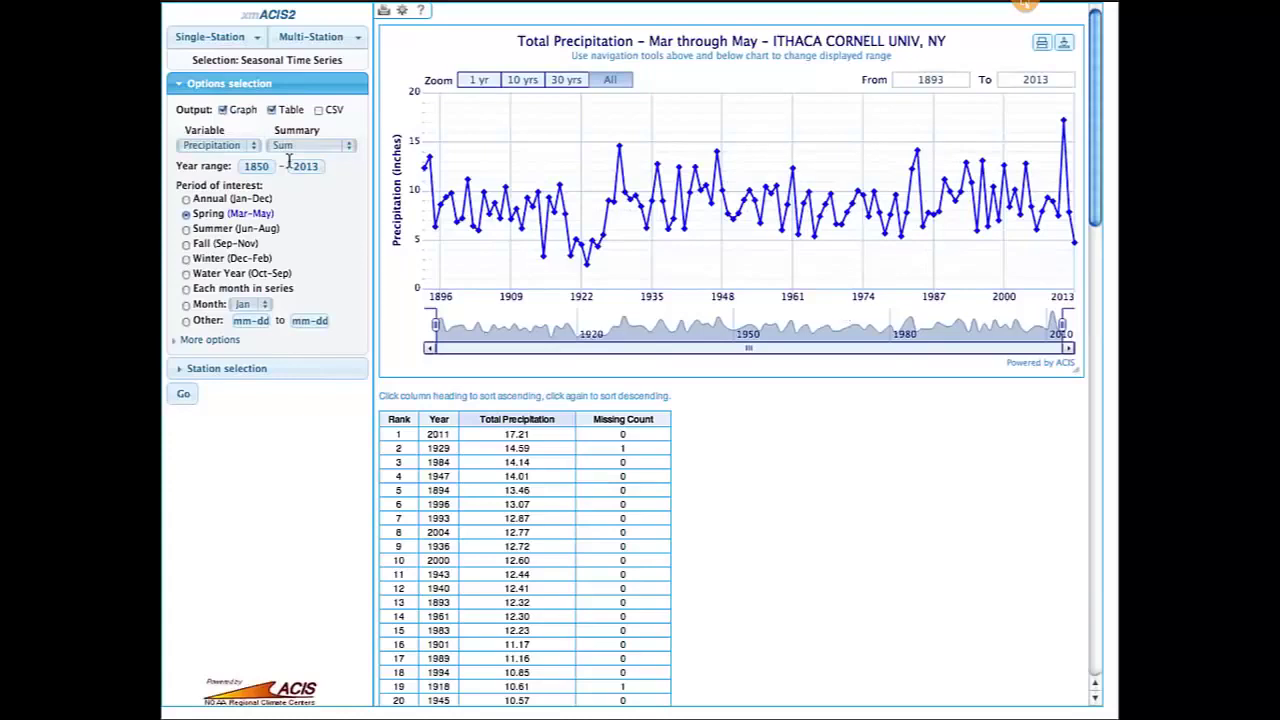
# Switch the seasonal time series variable to Avg temp (Mean) and review the season calculation method info.
pyautogui.click(241, 146)
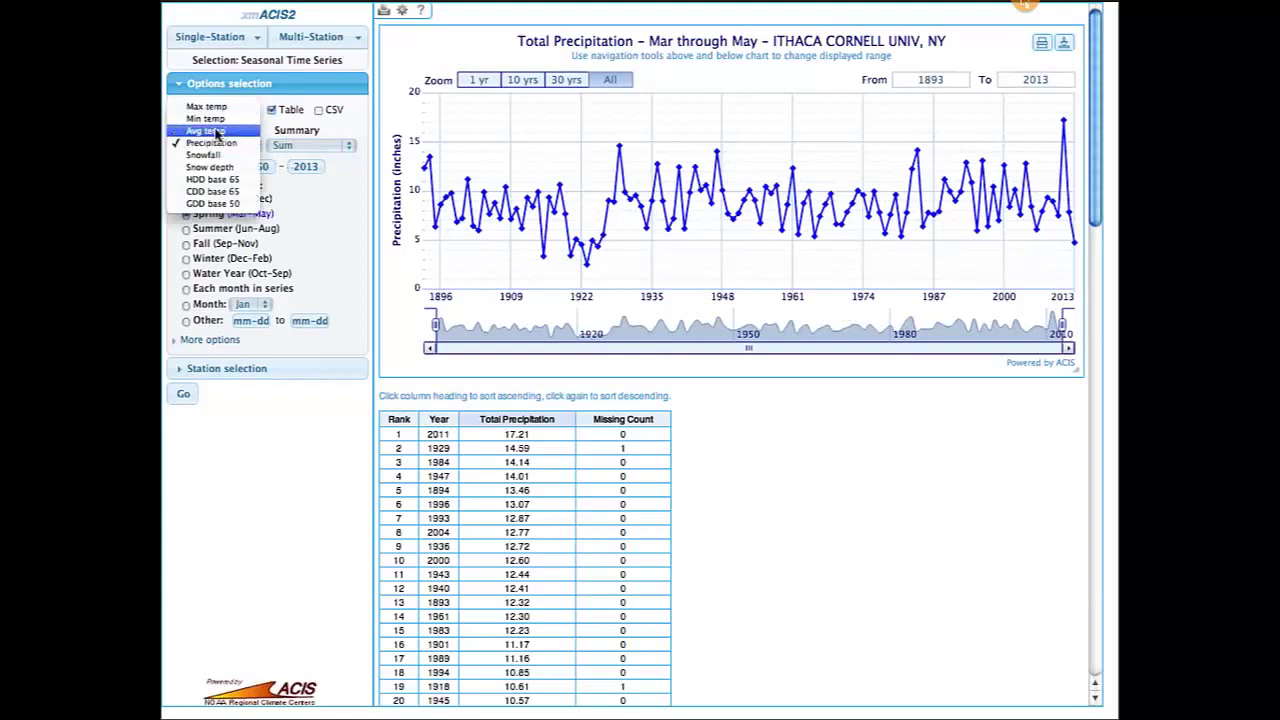
pyautogui.click(216, 131)
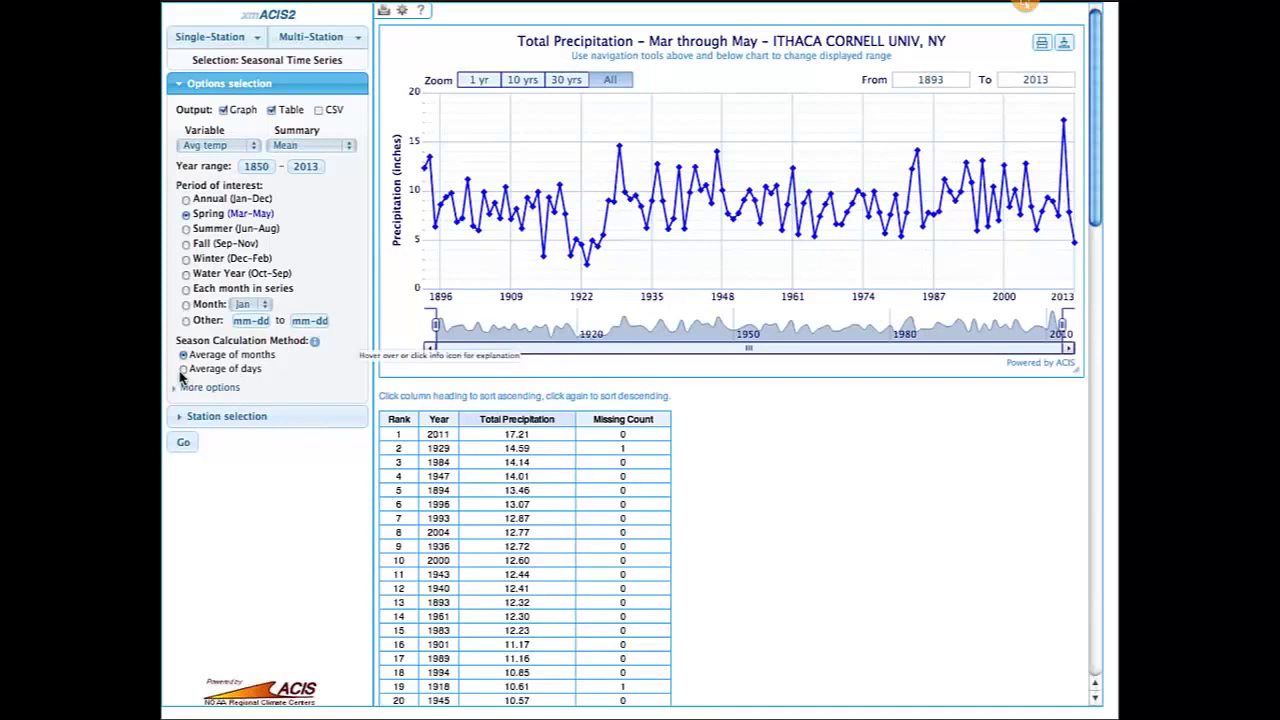
pyautogui.click(314, 342)
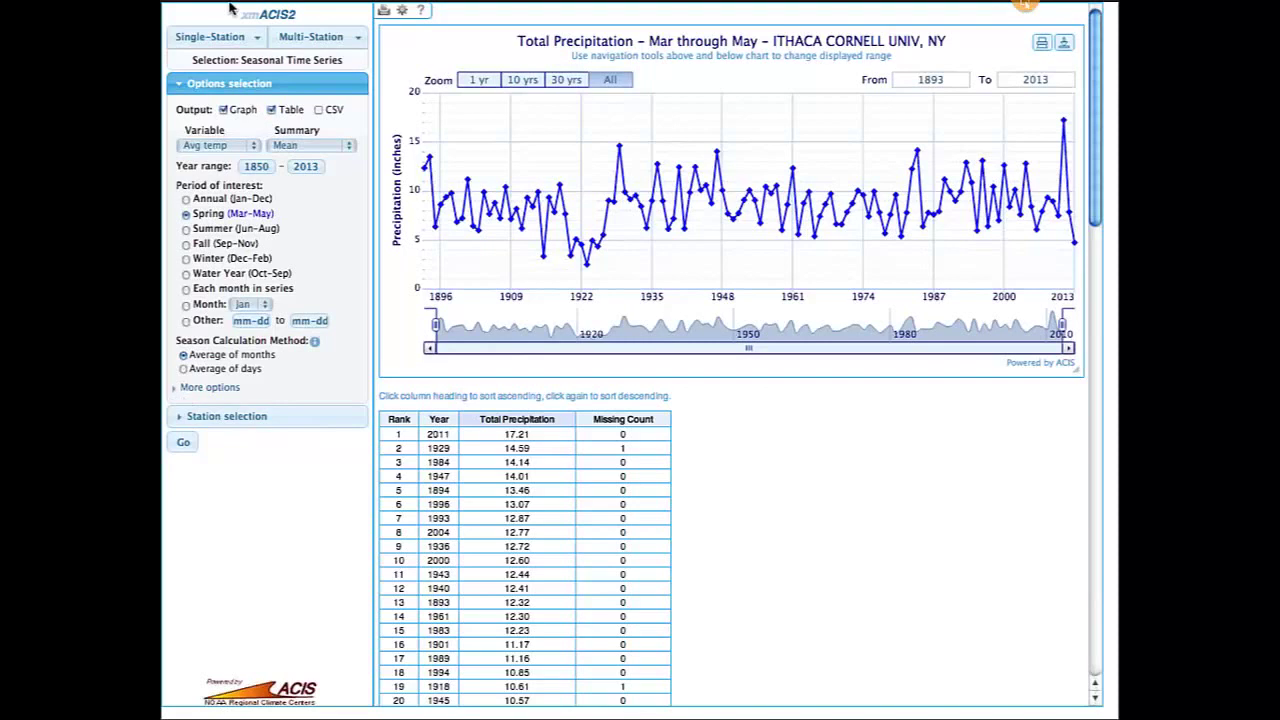
pyautogui.click(210, 37)
# Run Extremes with Total Snowfall to list Ithaca's ten highest 3-day snowfall totals.
pyautogui.click(193, 199)
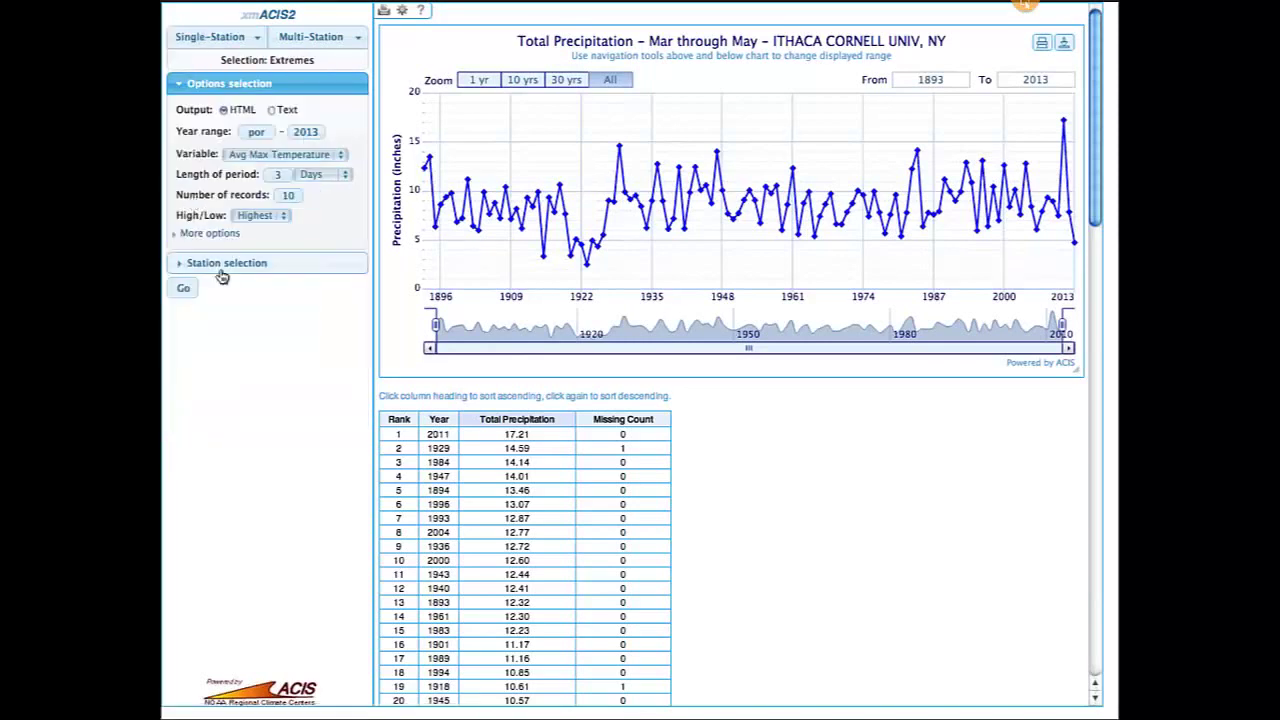
pyautogui.click(174, 239)
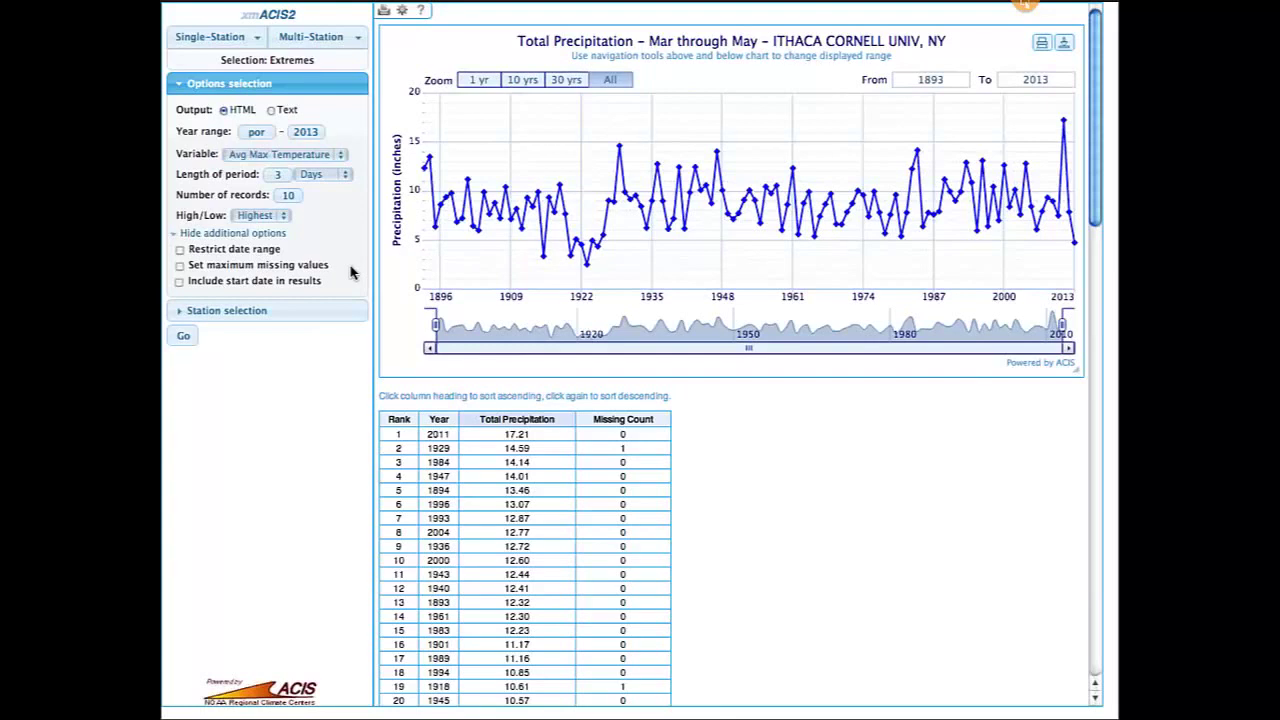
pyautogui.click(275, 154)
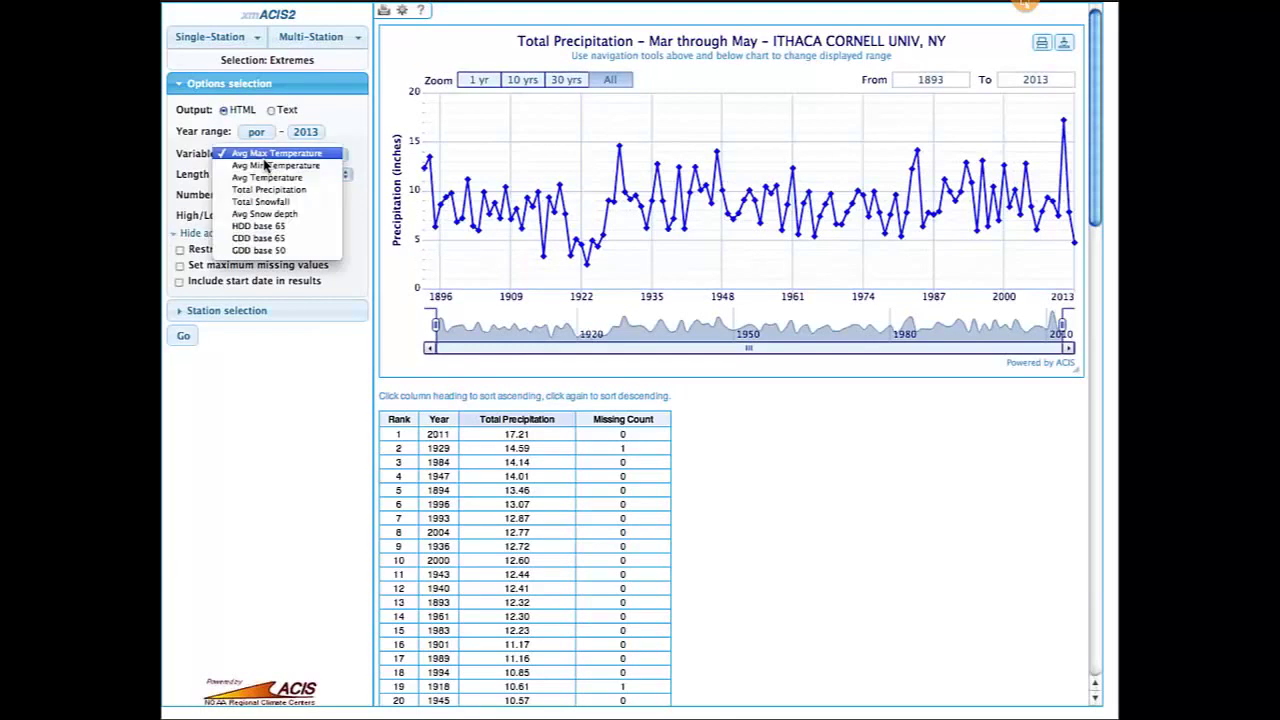
pyautogui.click(267, 203)
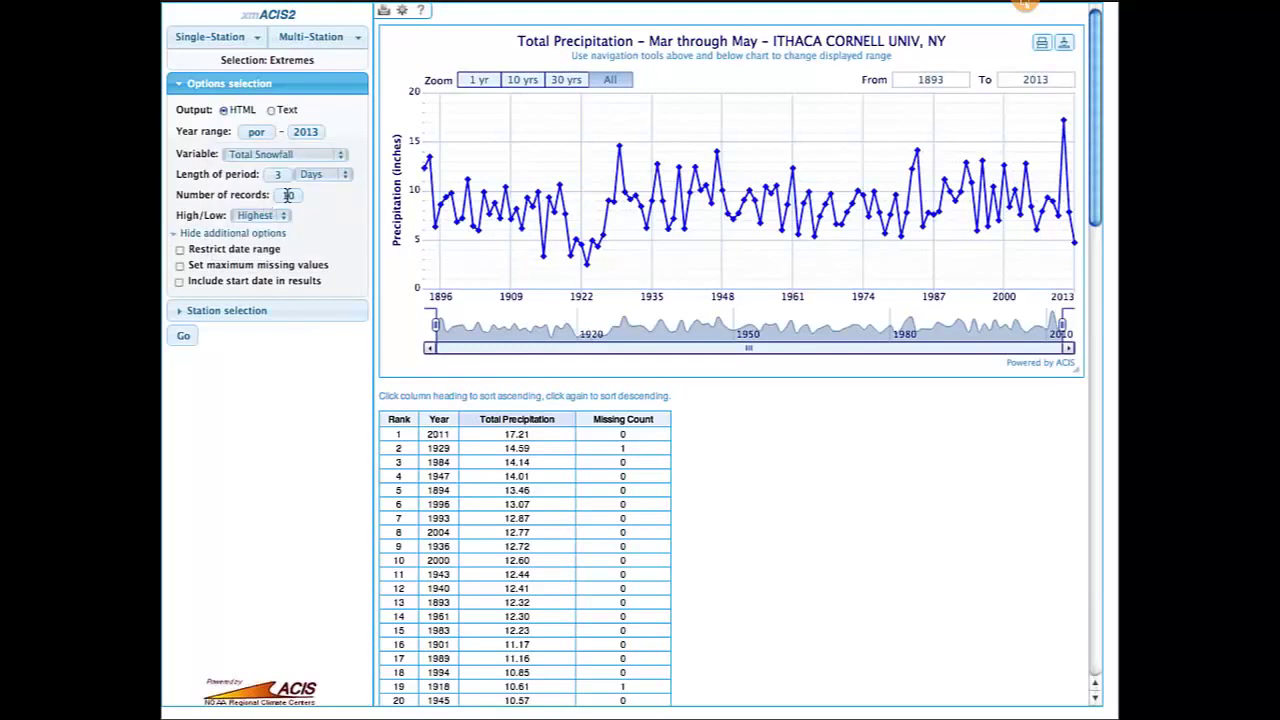
pyautogui.click(182, 338)
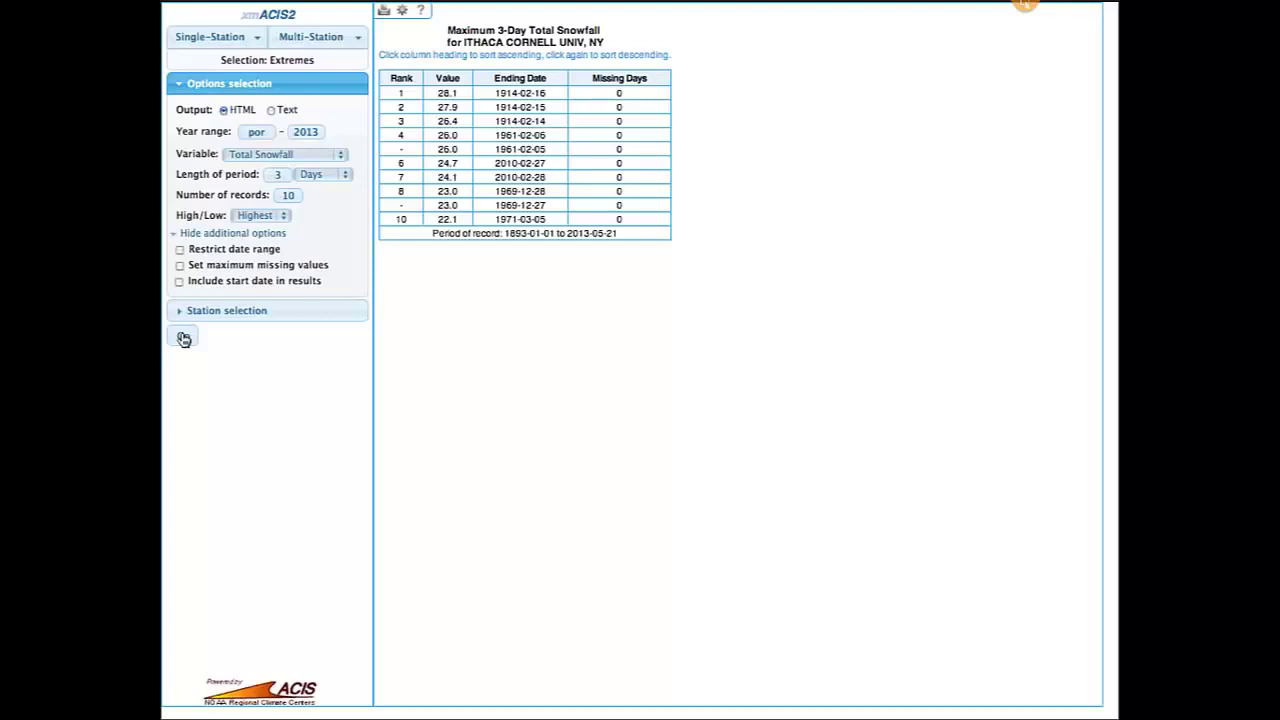
# Run a Consecutive Days query for Ithaca with Max temp >= 90.
pyautogui.click(210, 36)
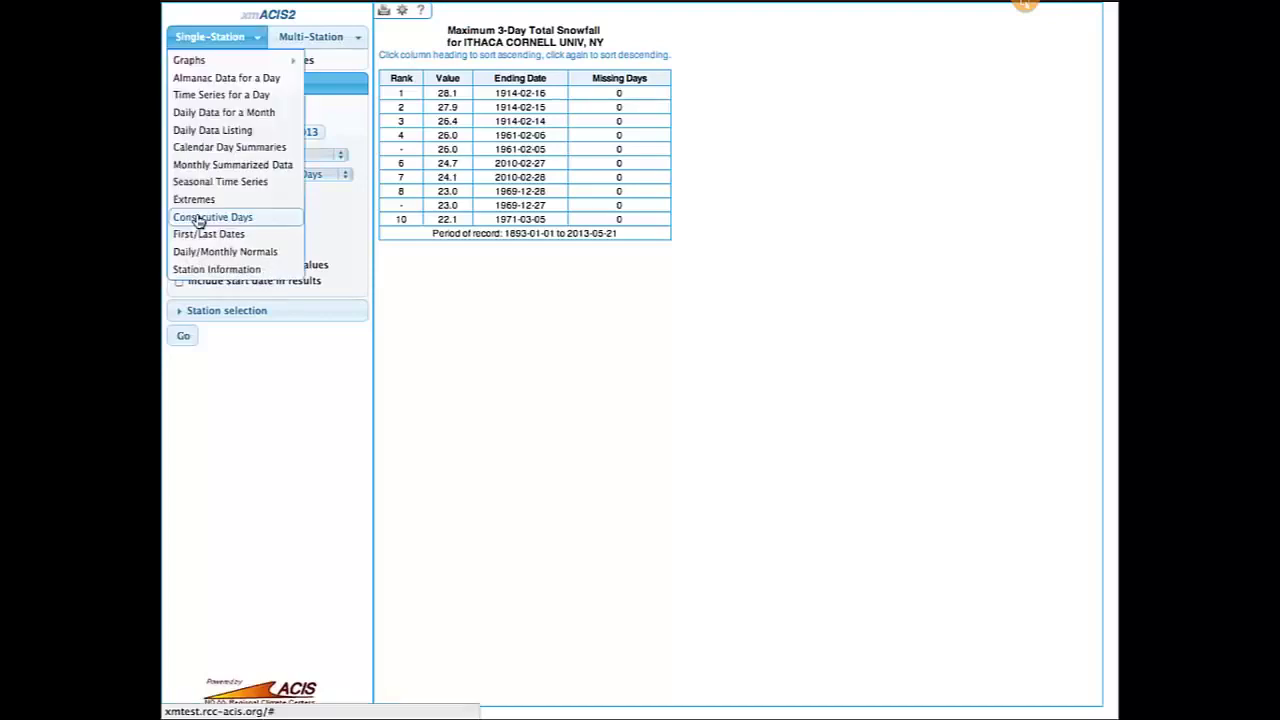
pyautogui.click(199, 218)
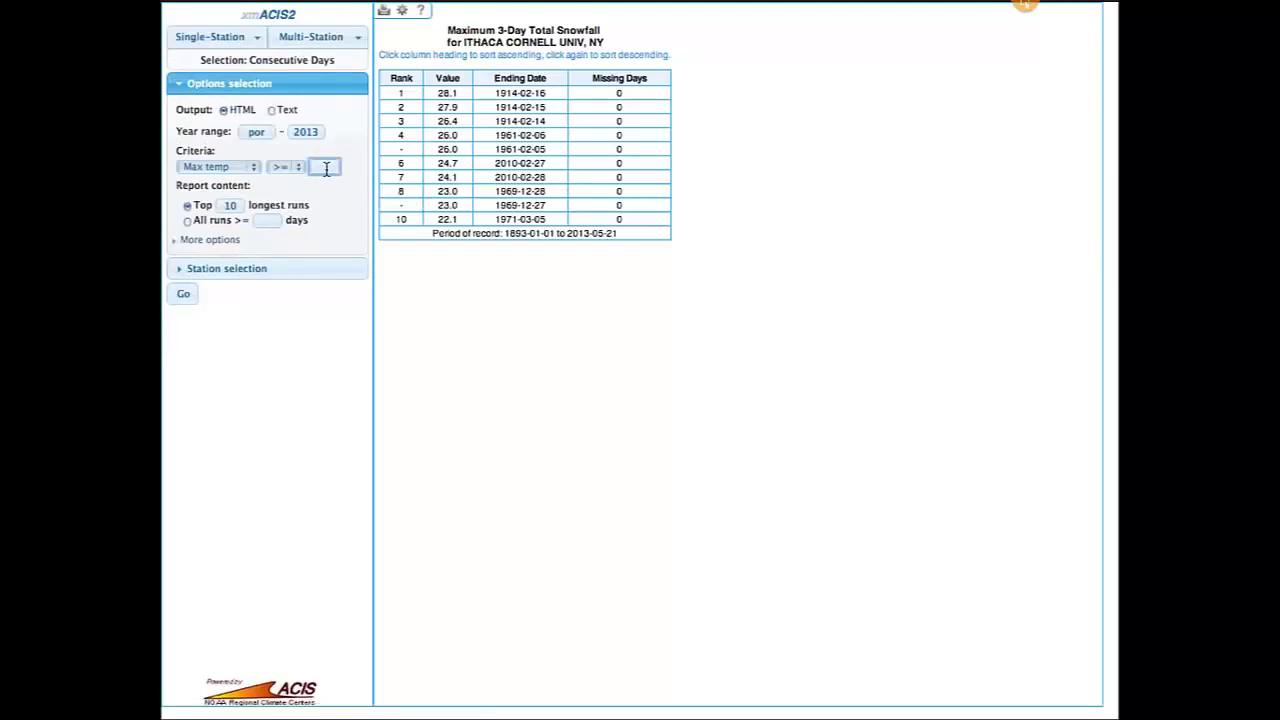
pyautogui.write('90')
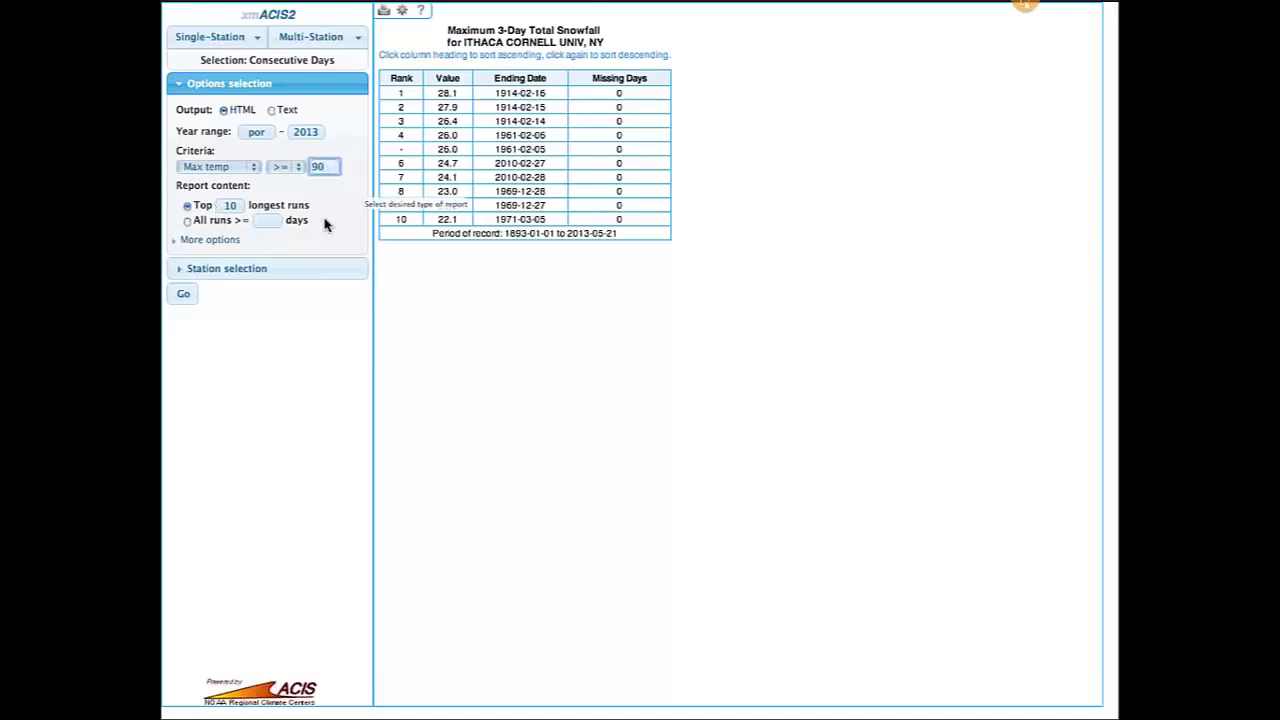
pyautogui.click(183, 294)
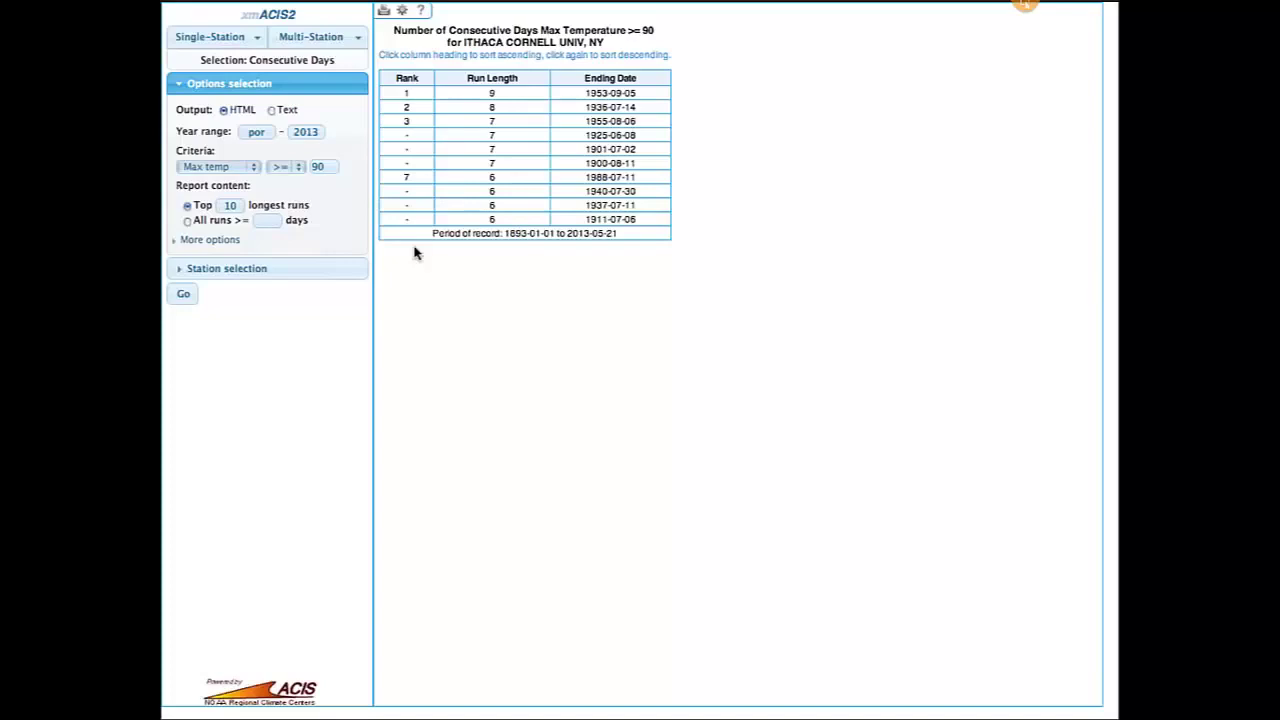
# Rerun the query to report all runs of 5 or more days.
pyautogui.click(271, 221)
pyautogui.write('5')
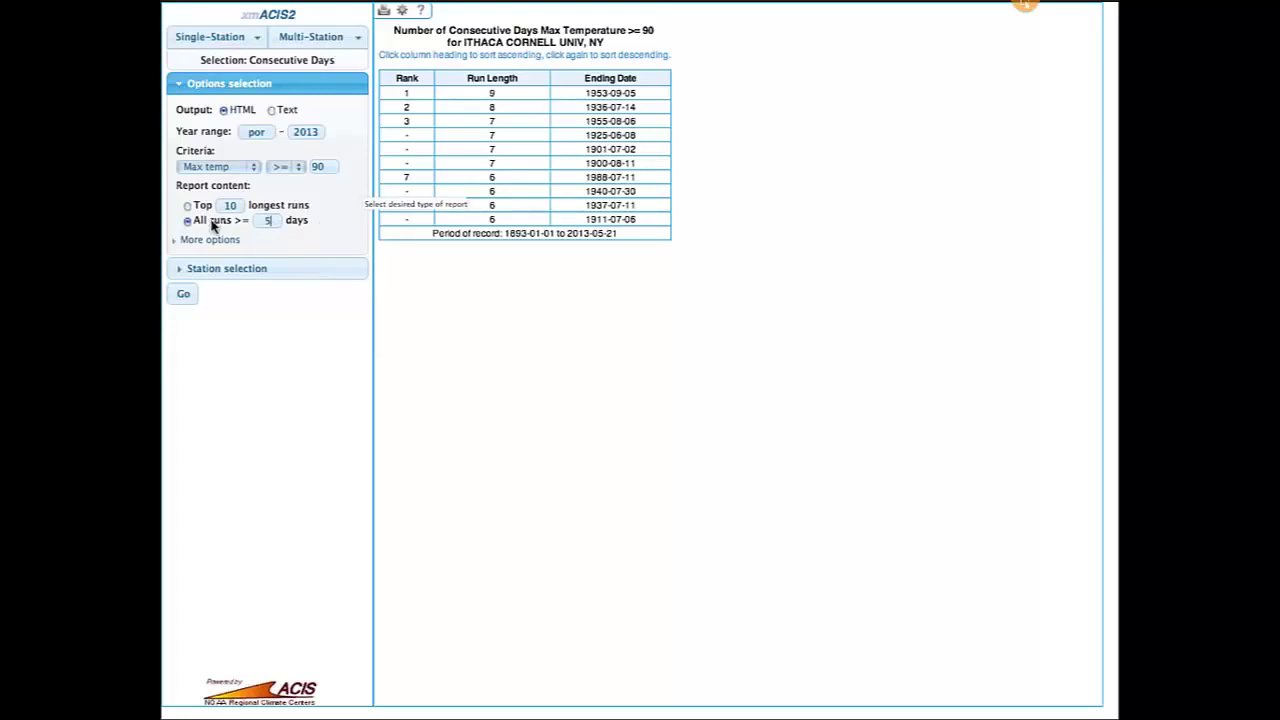
pyautogui.click(175, 302)
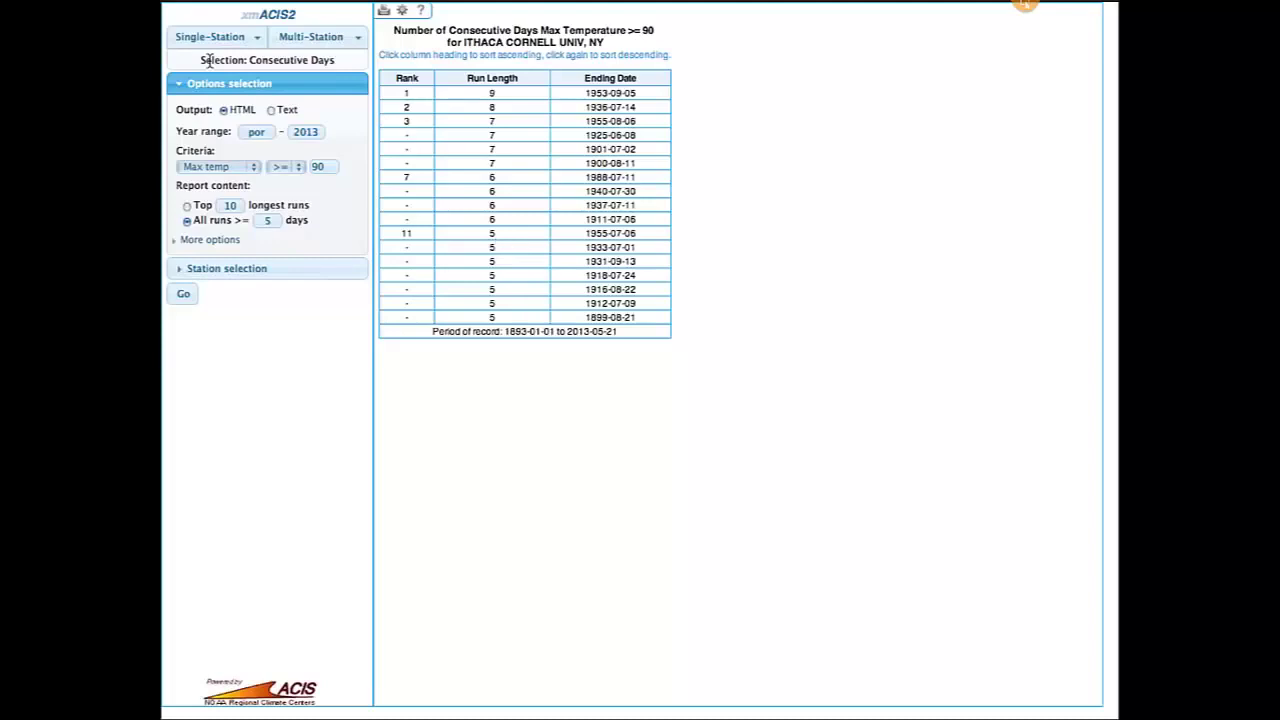
pyautogui.click(212, 37)
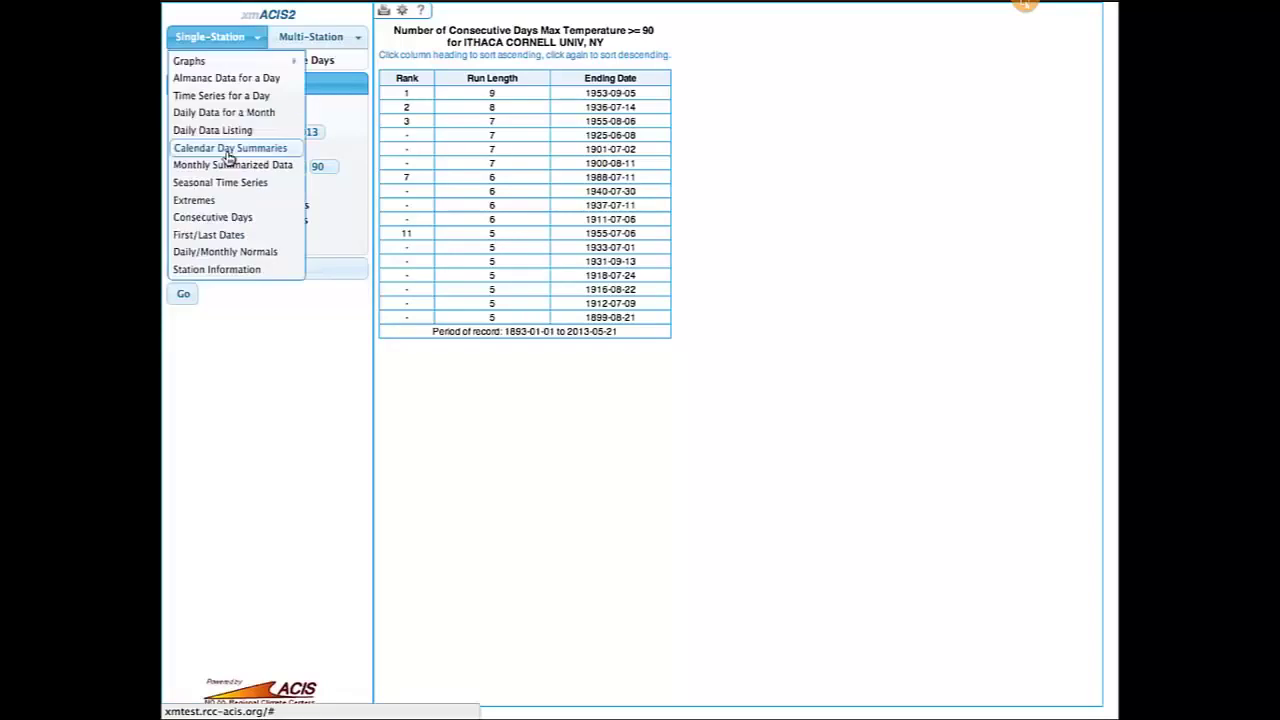
# Set up First/Last Dates for Ithaca with the criterion Min temp <= 32.
pyautogui.click(231, 234)
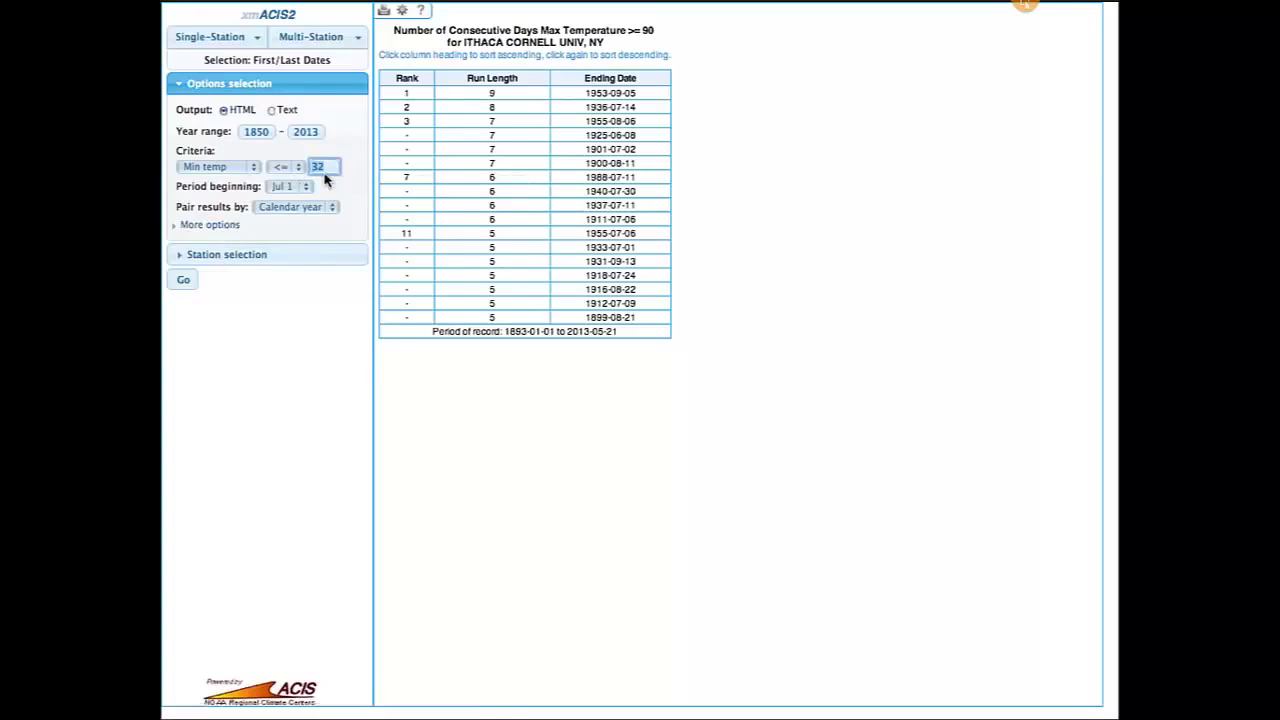
pyautogui.click(222, 167)
pyautogui.click(227, 167)
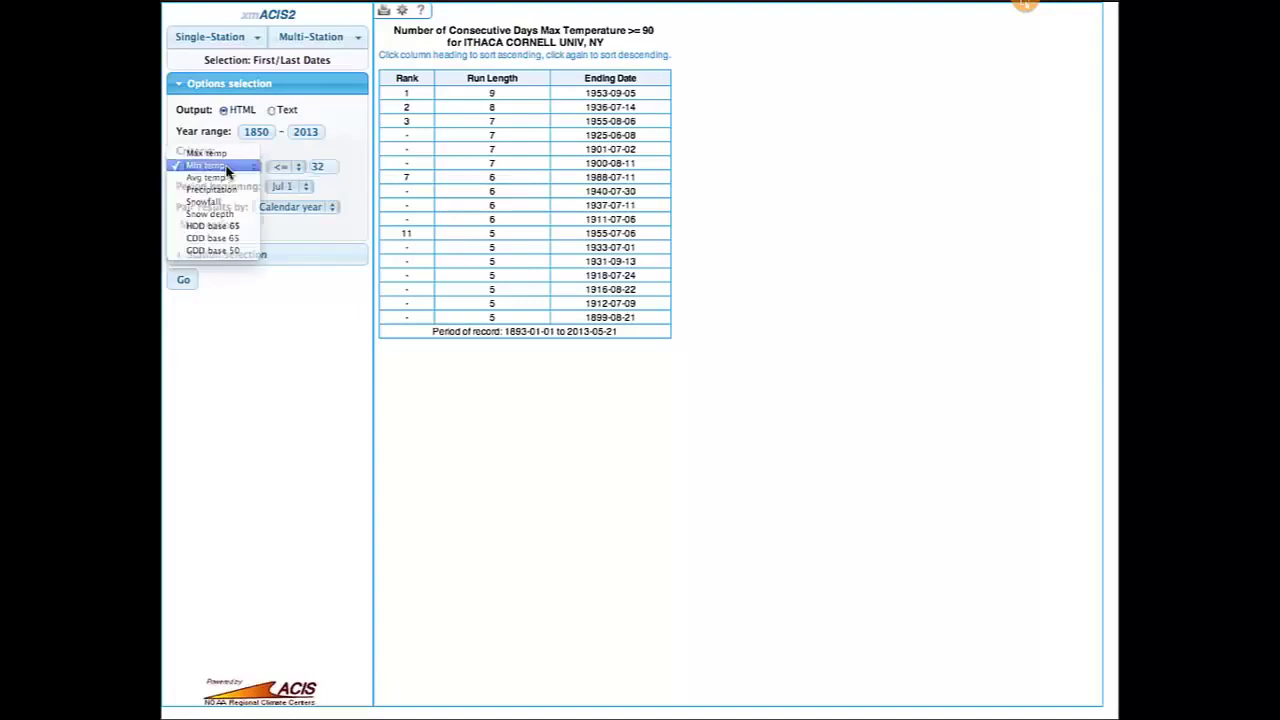
pyautogui.click(281, 167)
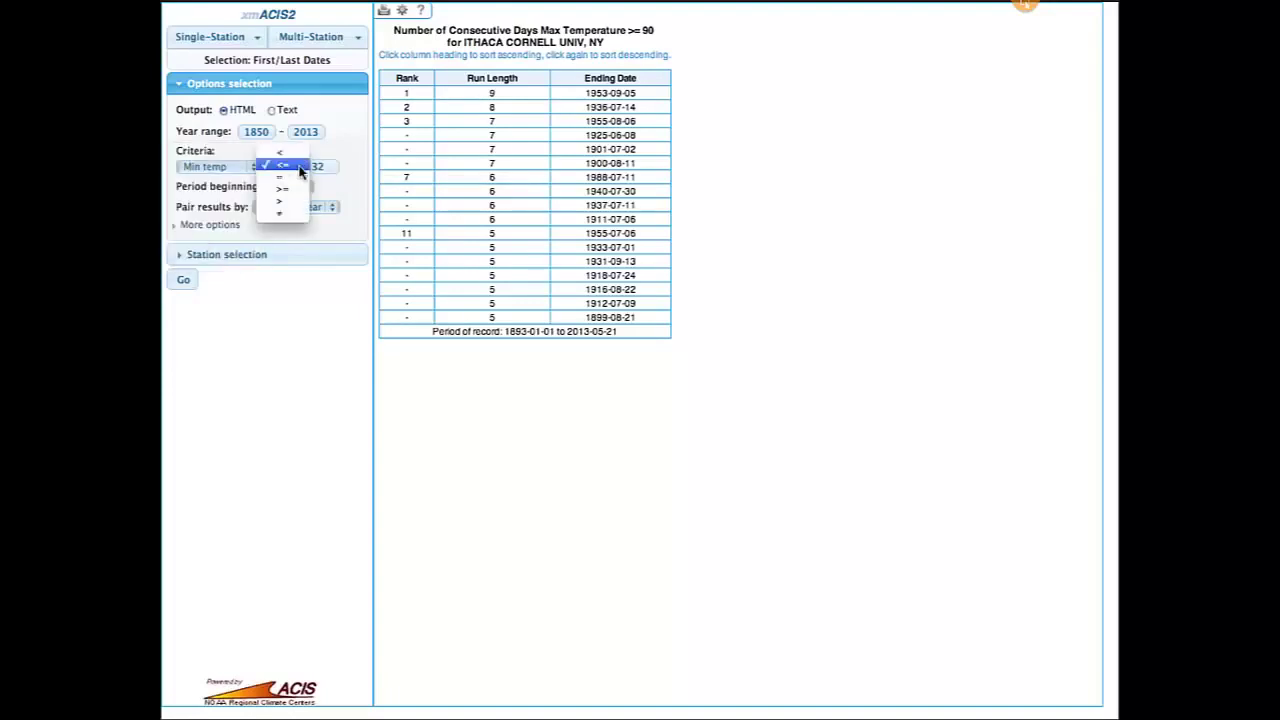
pyautogui.click(299, 169)
pyautogui.doubleClick(318, 168)
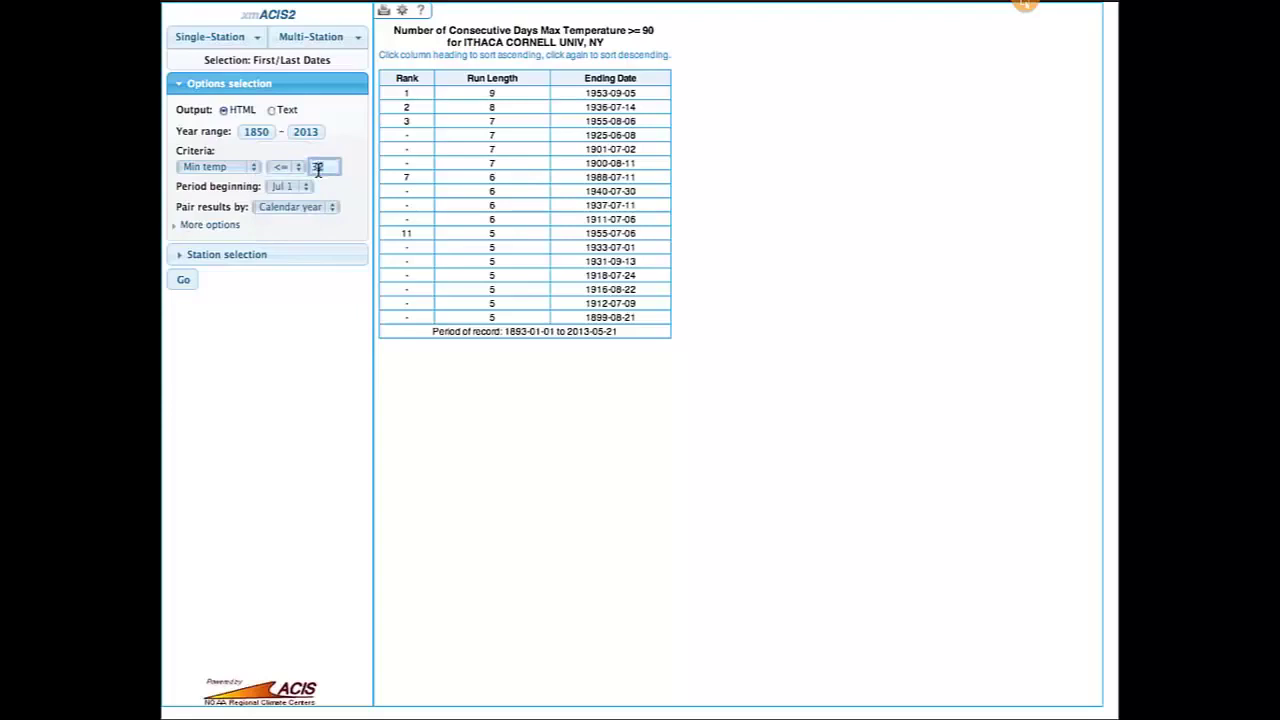
pyautogui.write('32')
# Set the start year to 1990 and generate the 1990–2013 freeze summary.
pyautogui.doubleClick(259, 133)
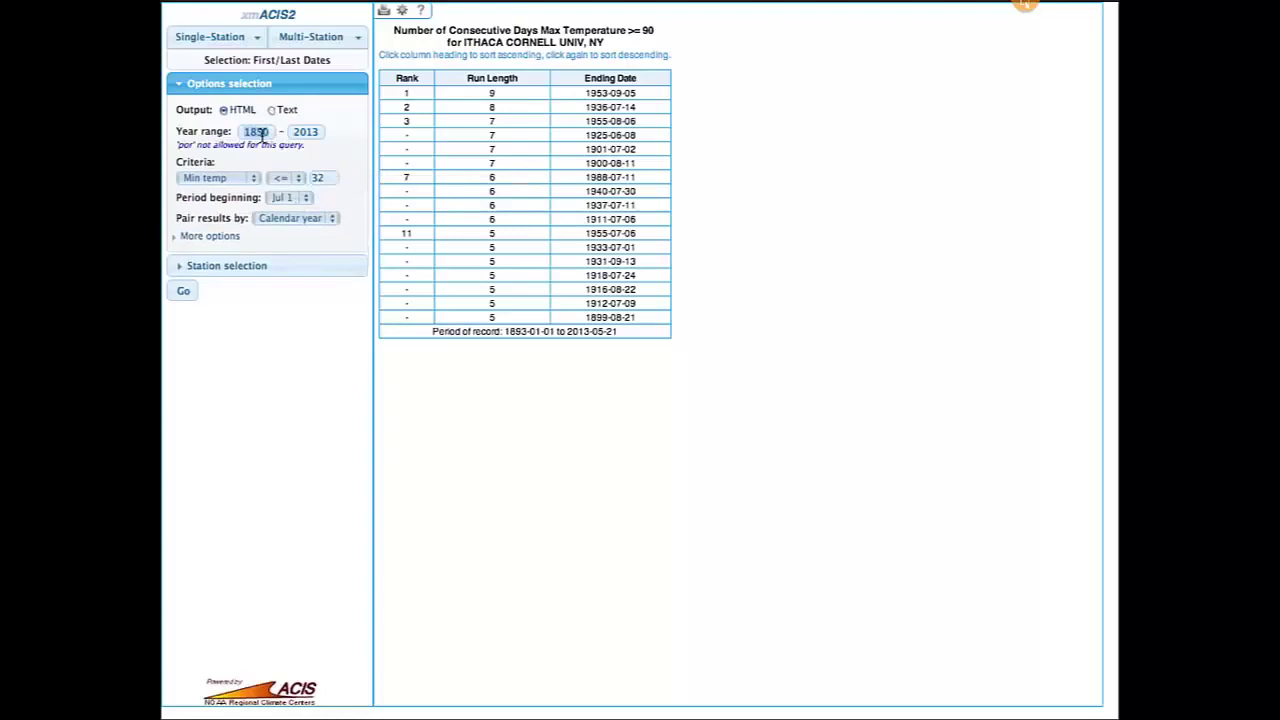
pyautogui.write('1990')
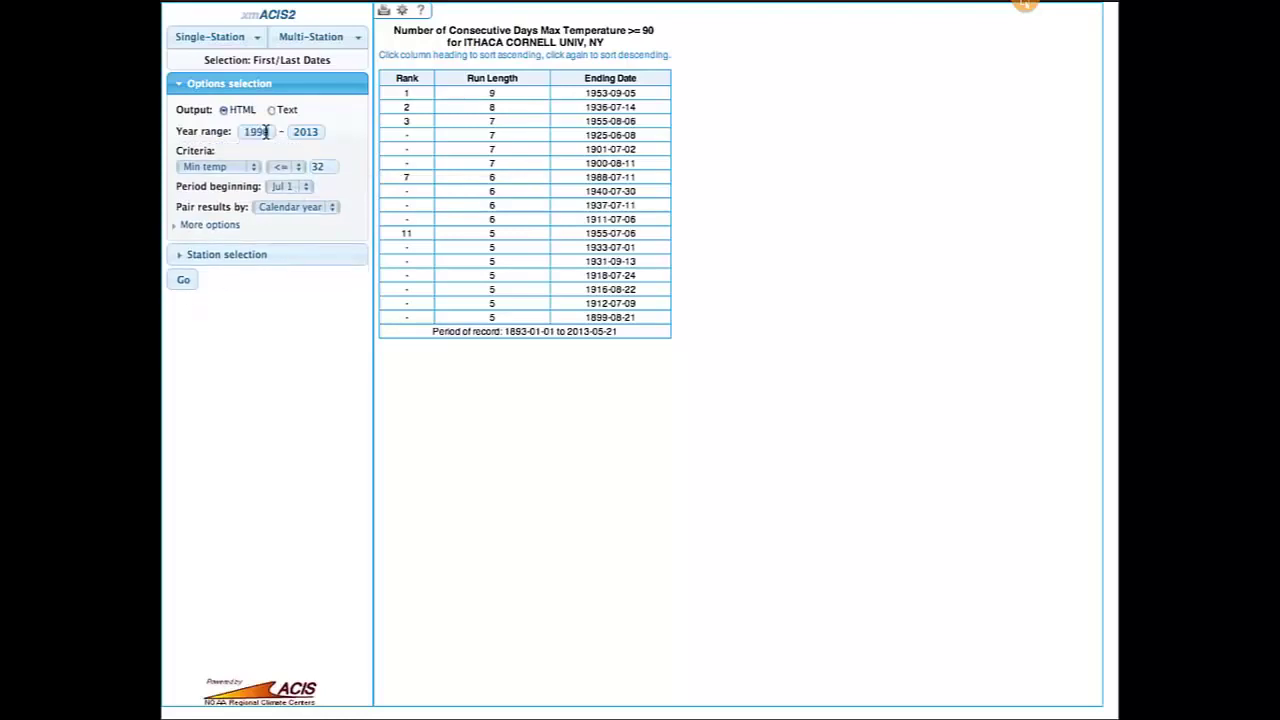
pyautogui.click(183, 281)
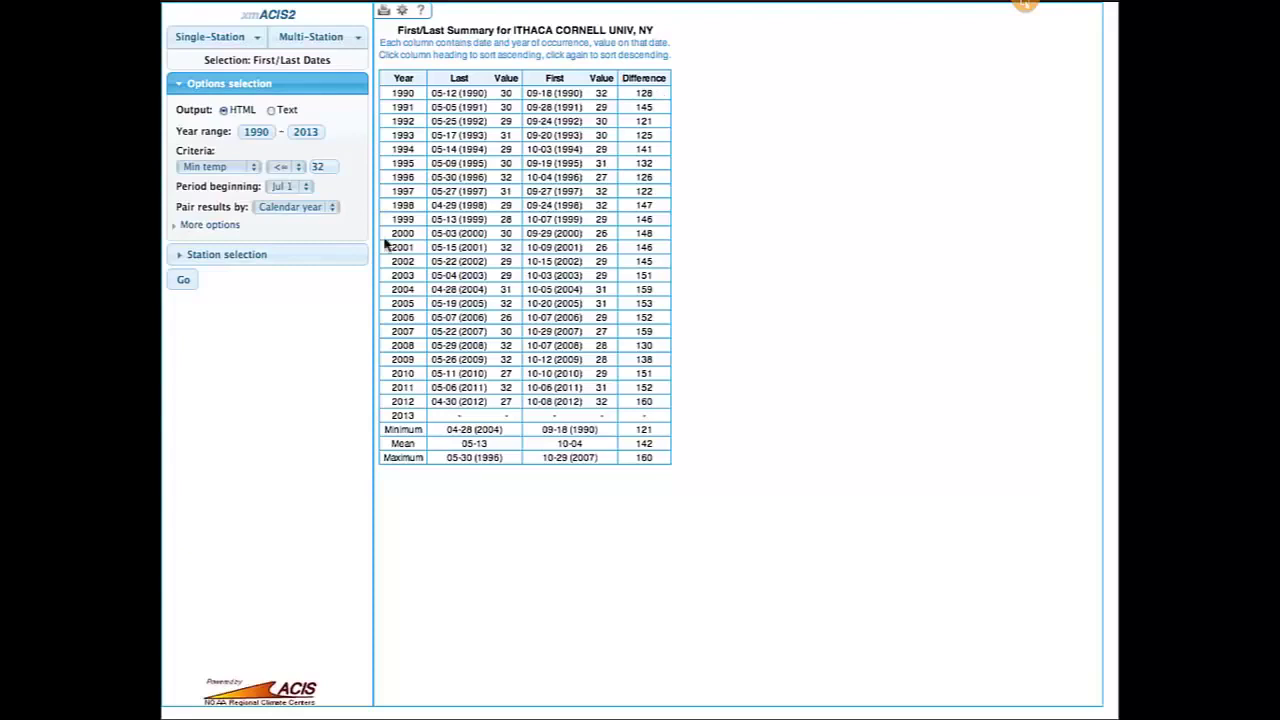
pyautogui.click(240, 172)
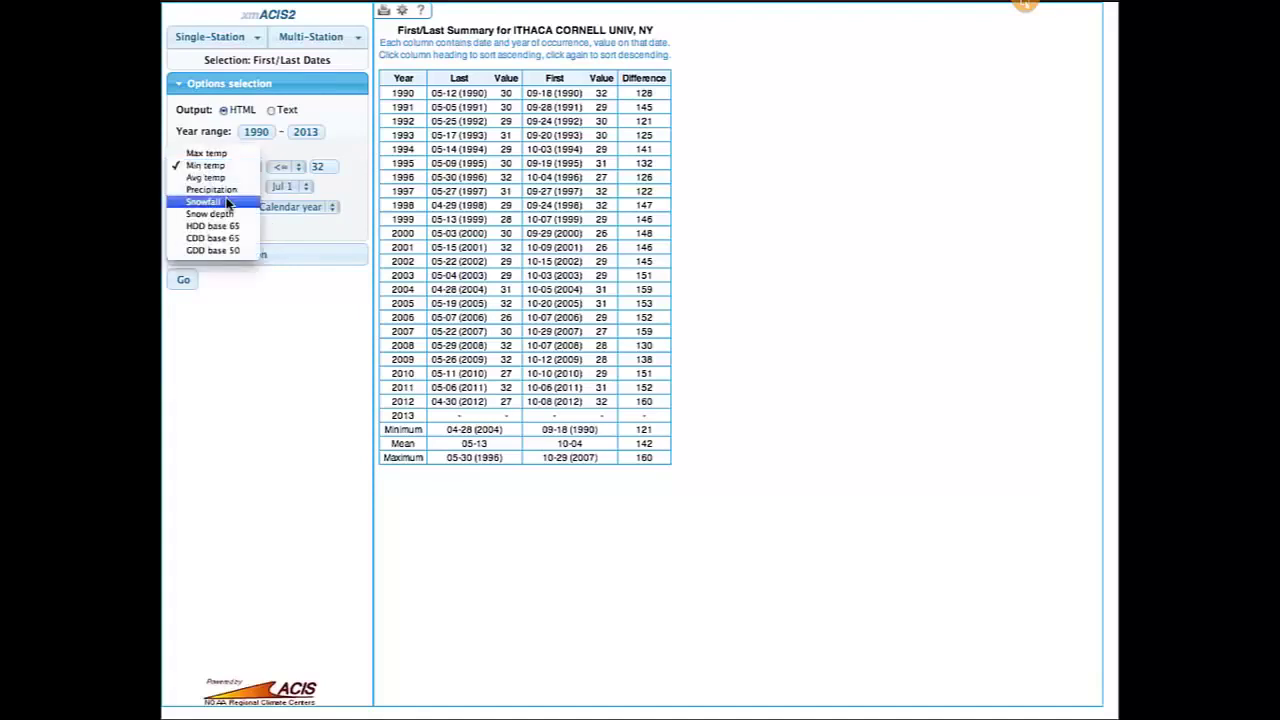
# Run the first/last summary with the criterion Snowfall >= 1.
pyautogui.click(228, 203)
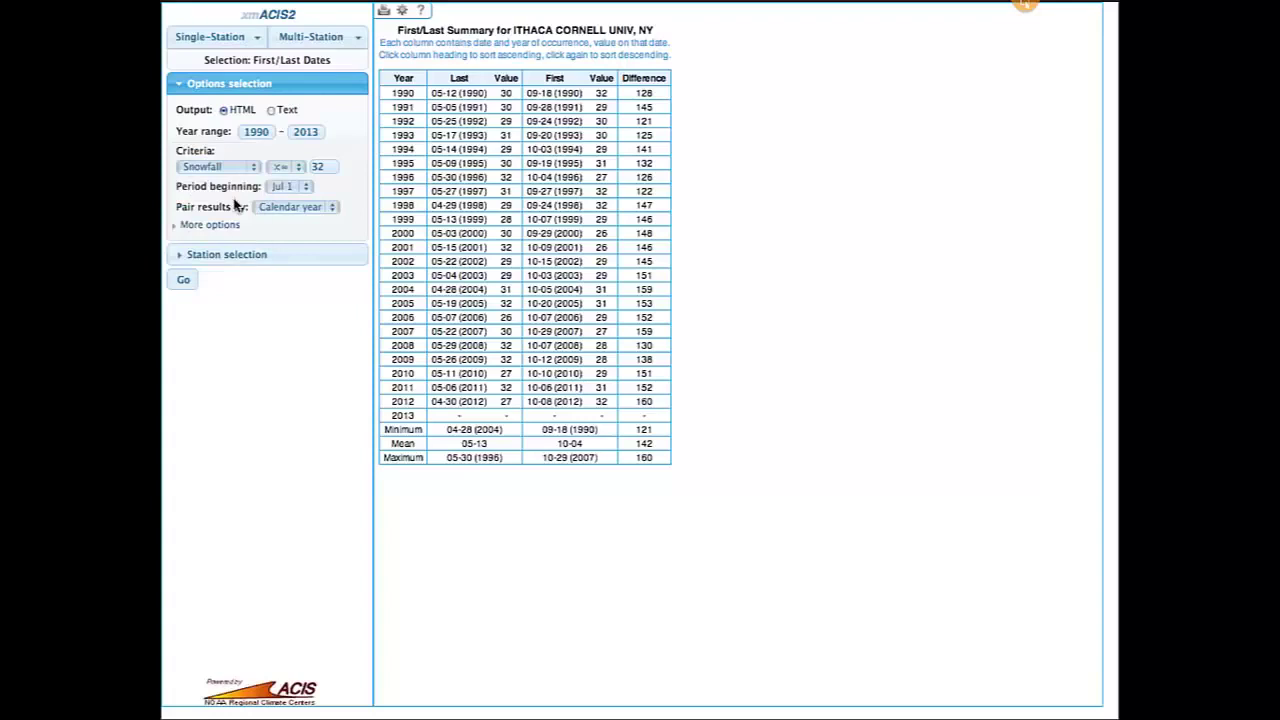
pyautogui.doubleClick(331, 168)
pyautogui.press('BackSpace')
pyautogui.write('1')
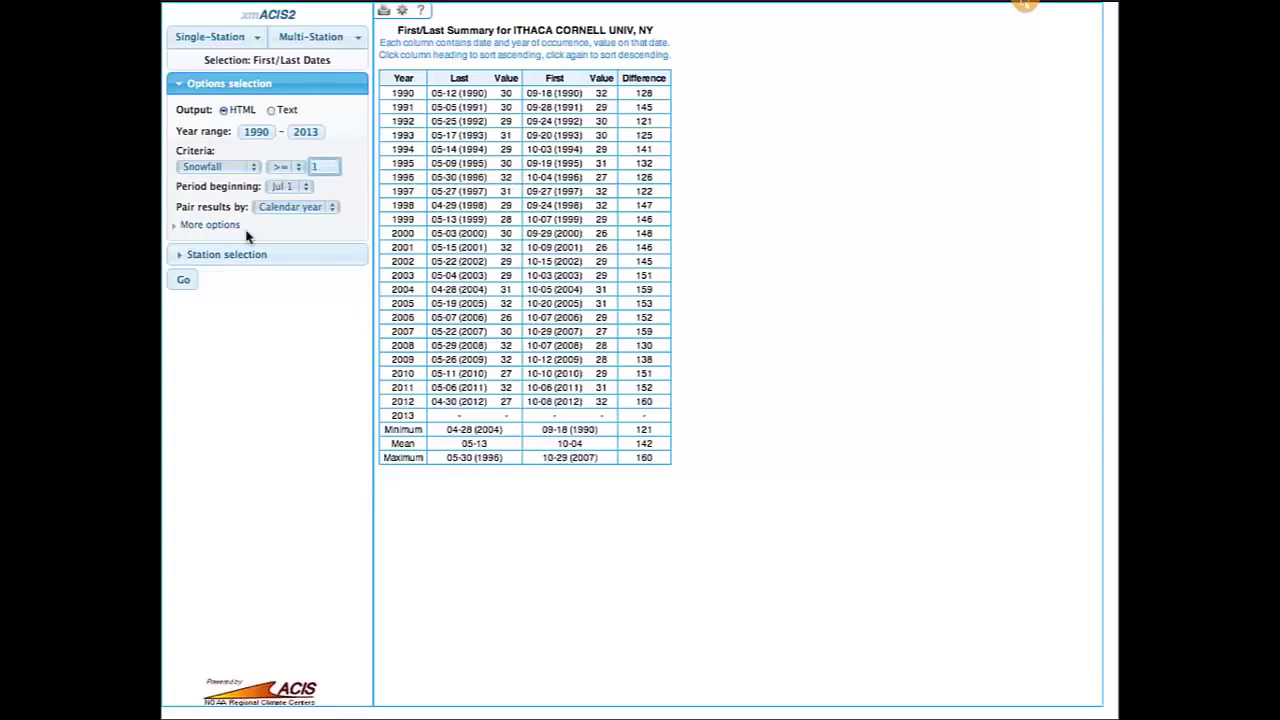
pyautogui.click(183, 281)
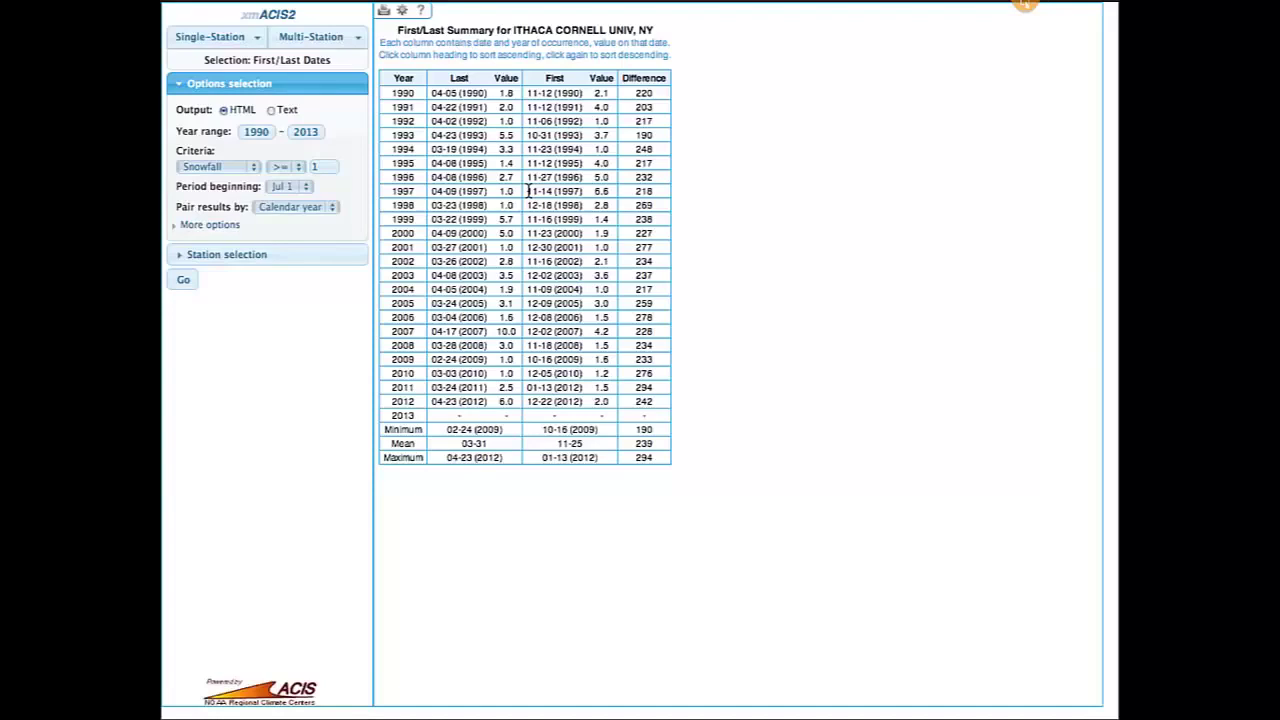
# Rerun the snowfall summary paired by season instead of calendar year.
pyautogui.click(281, 208)
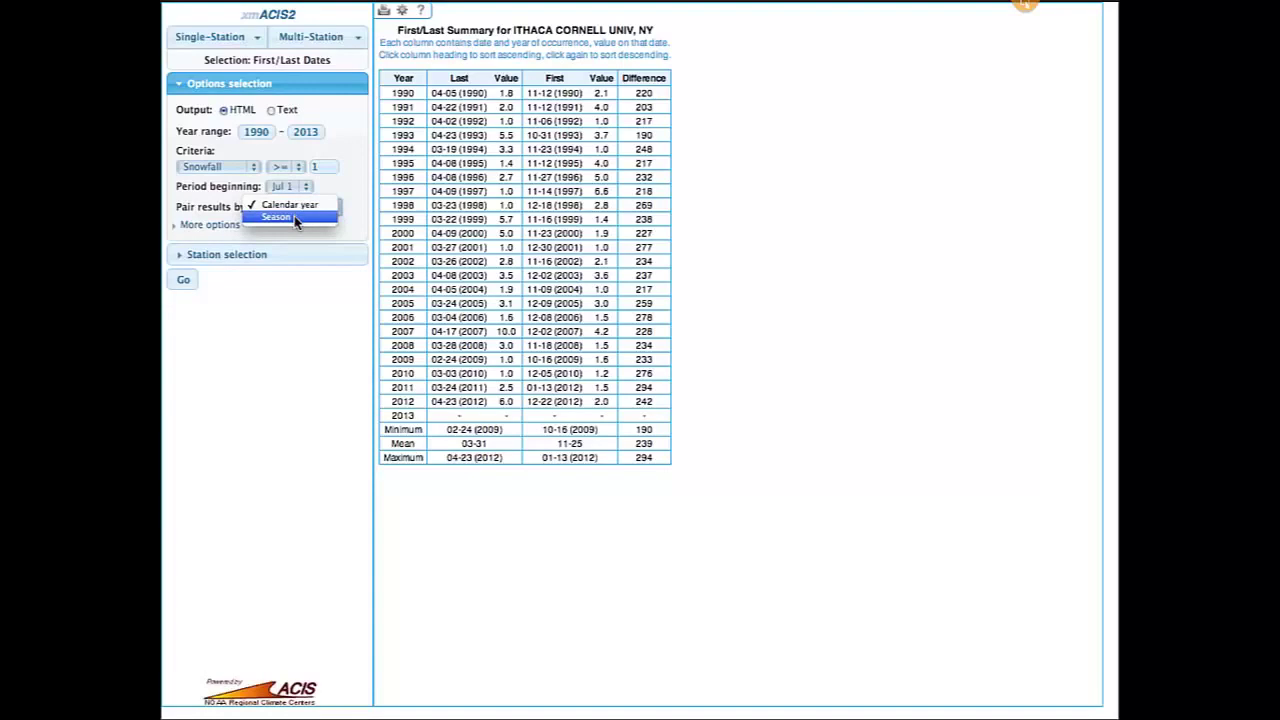
pyautogui.click(294, 218)
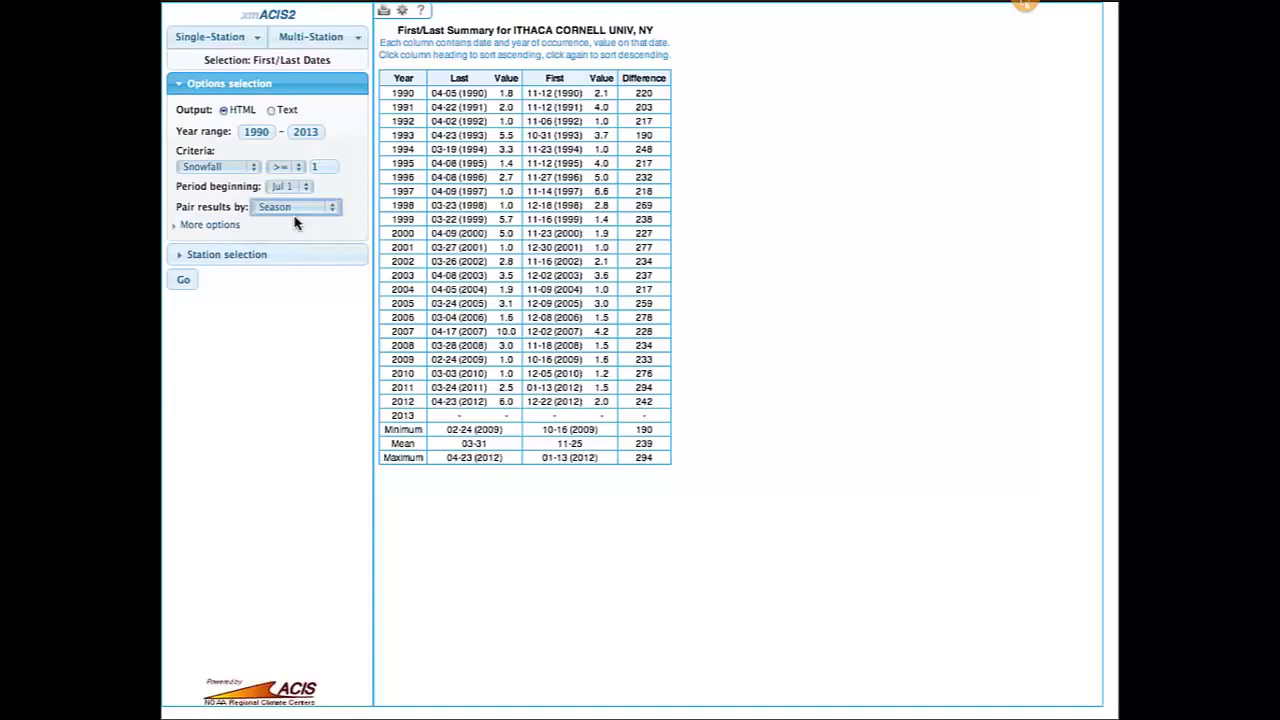
pyautogui.click(182, 284)
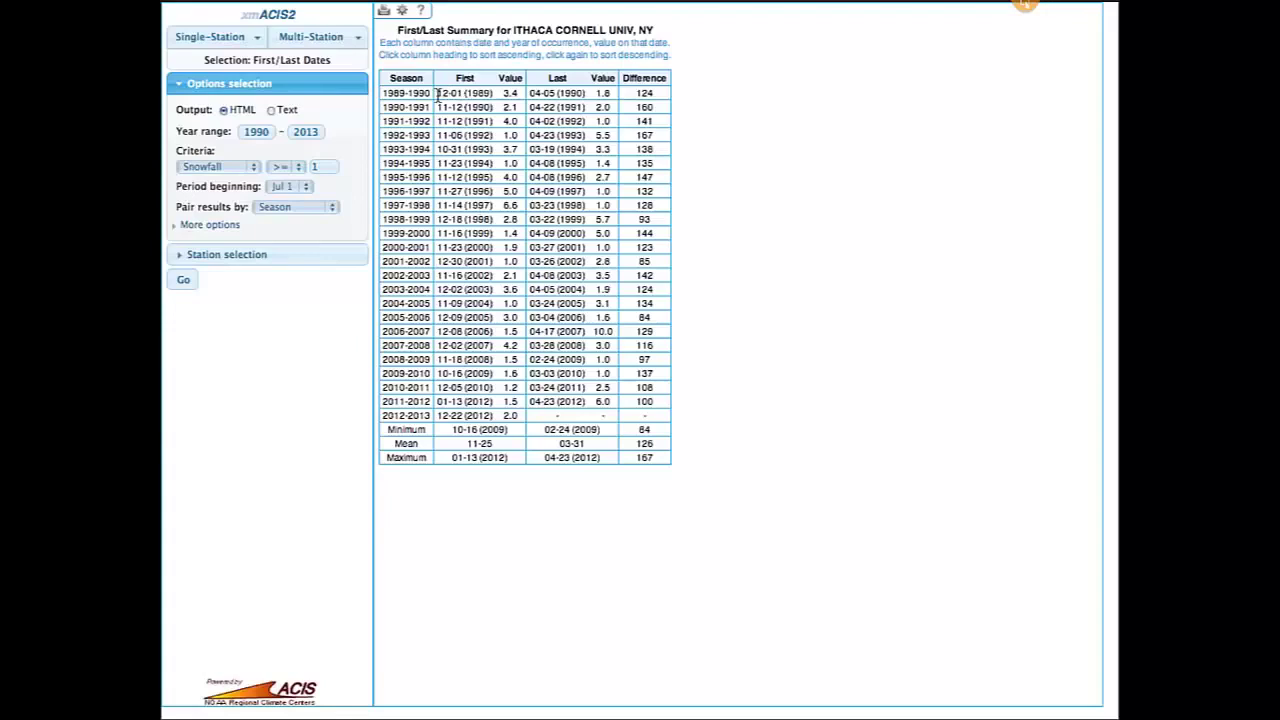
# Highlight the 1989–90 first date 12-01, last date 04-05 and difference 124, then expand More options.
pyautogui.moveTo(437, 94); pyautogui.dragTo(490, 95)
pyautogui.click(530, 95)
pyautogui.moveTo(530, 95); pyautogui.dragTo(587, 97)
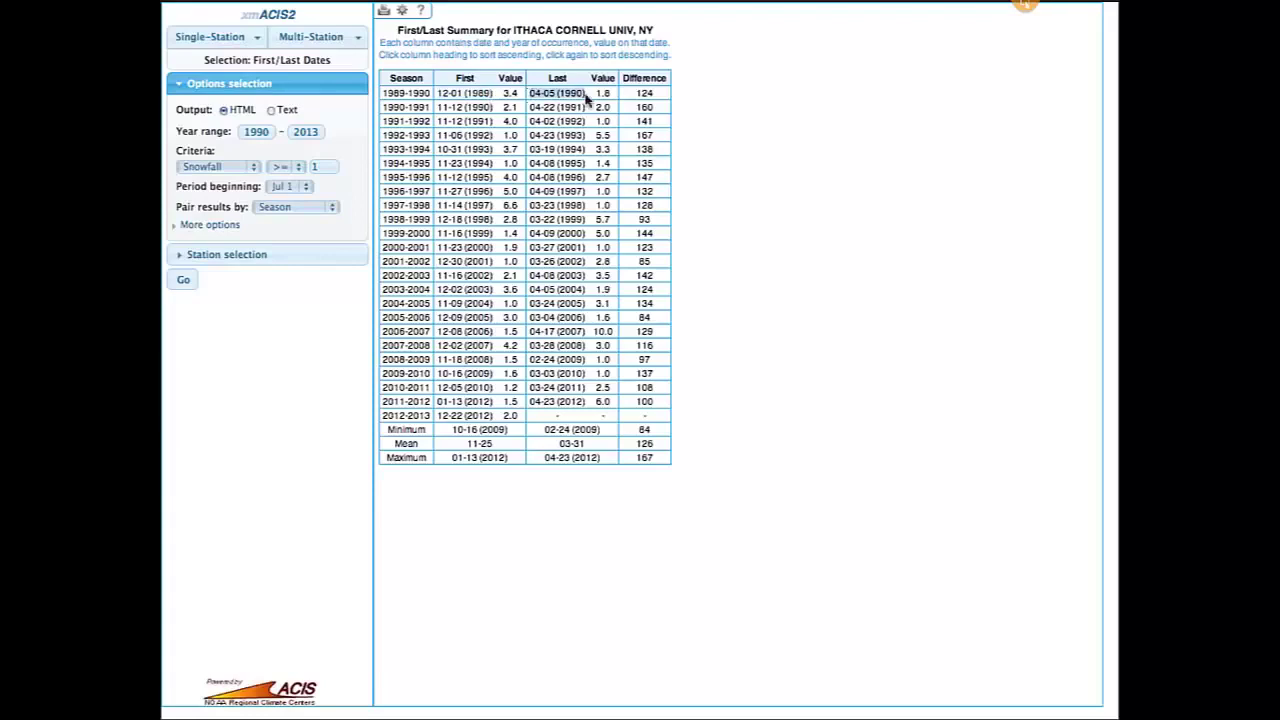
pyautogui.doubleClick(652, 95)
pyautogui.click(199, 227)
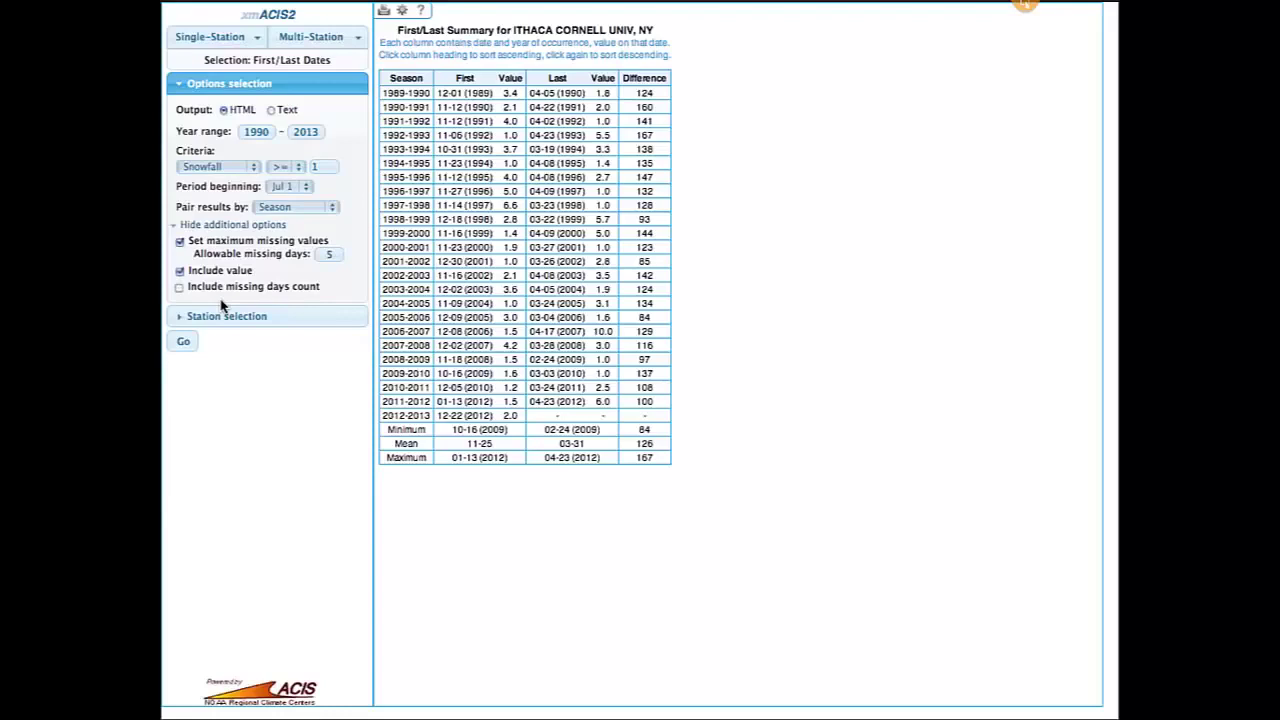
# Generate Ithaca's 1981–2010 monthly climate normals chart and table with Daily/Monthly Normals.
pyautogui.click(210, 37)
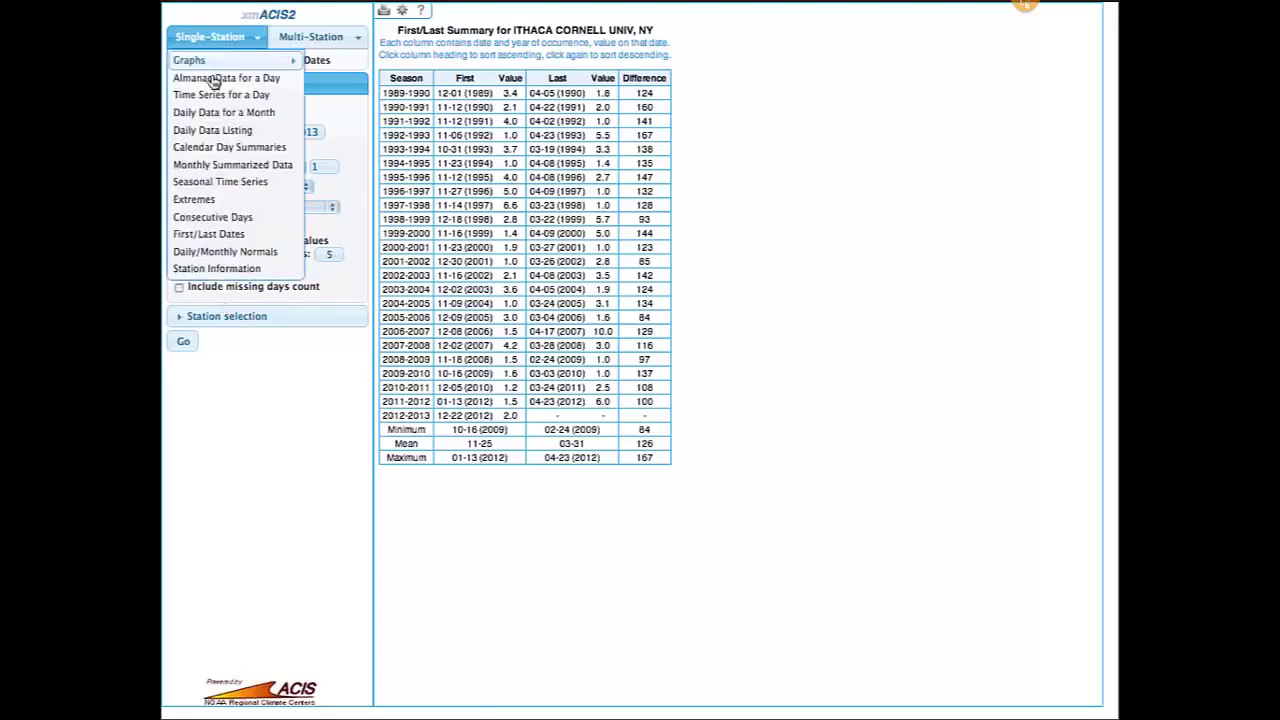
pyautogui.click(224, 256)
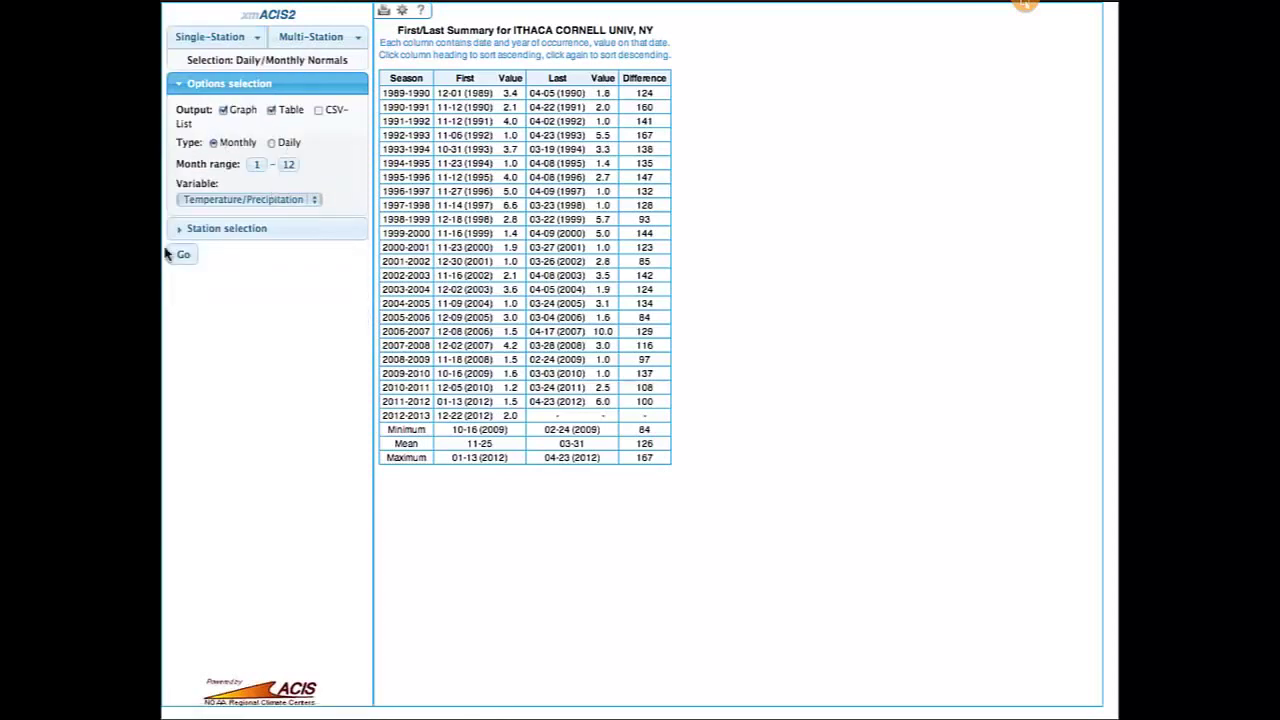
pyautogui.click(181, 256)
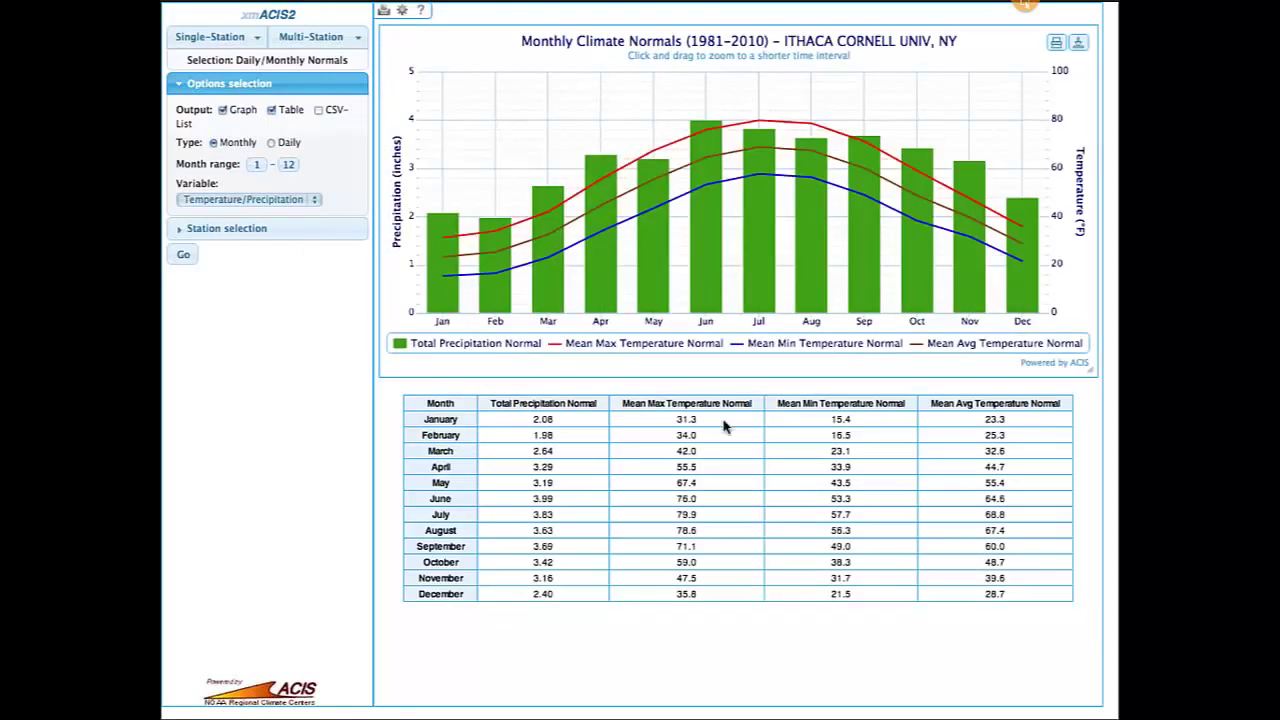
pyautogui.moveTo(676, 243)
pyautogui.moveTo(844, 243)
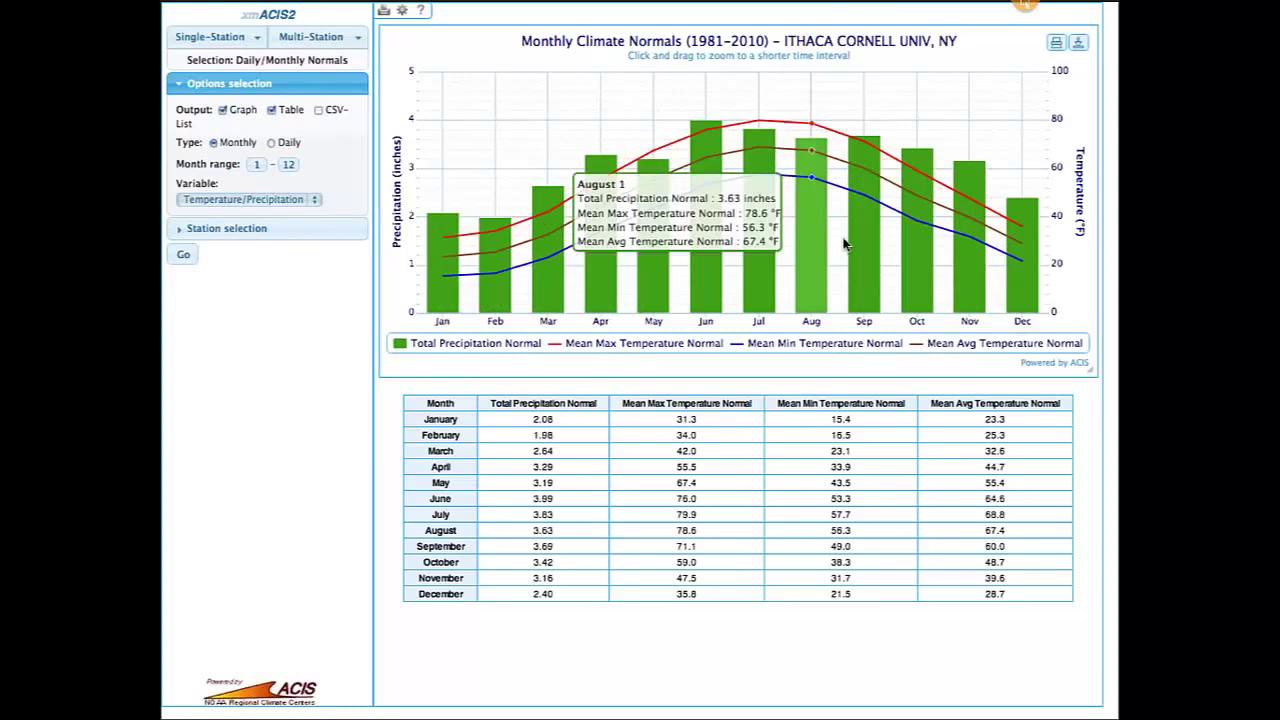
pyautogui.moveTo(472, 238)
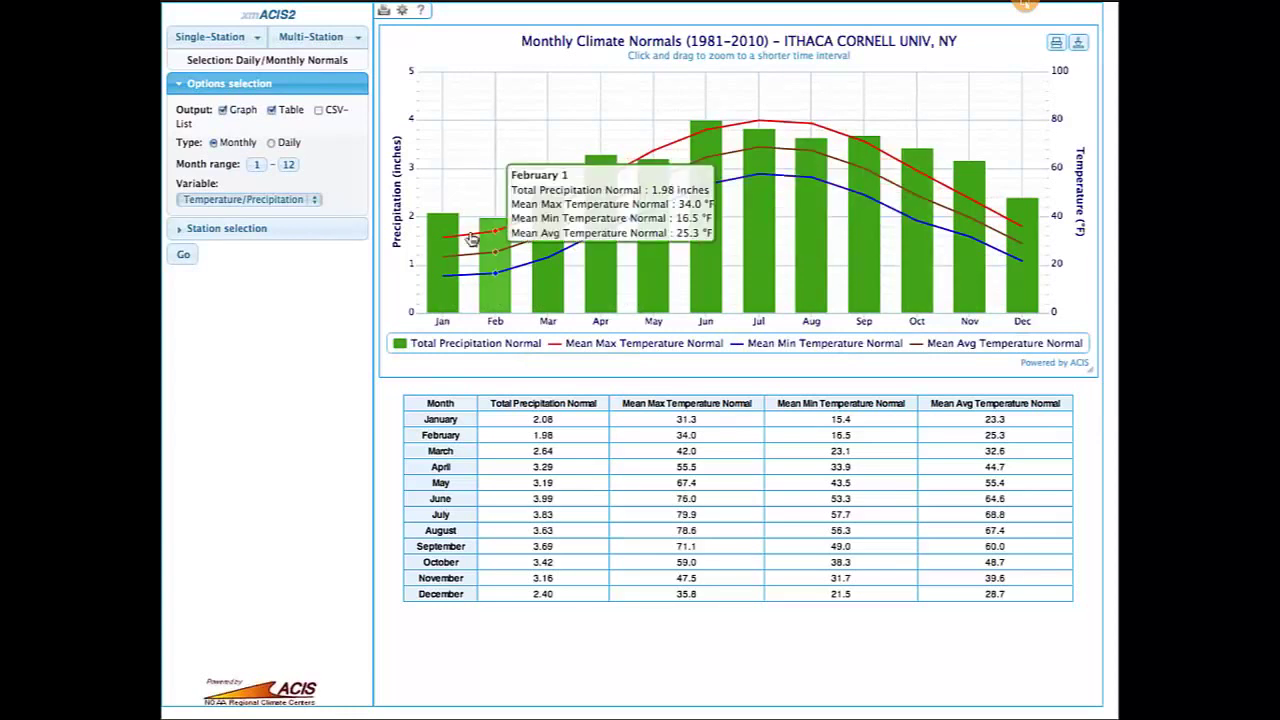
pyautogui.moveTo(958, 247)
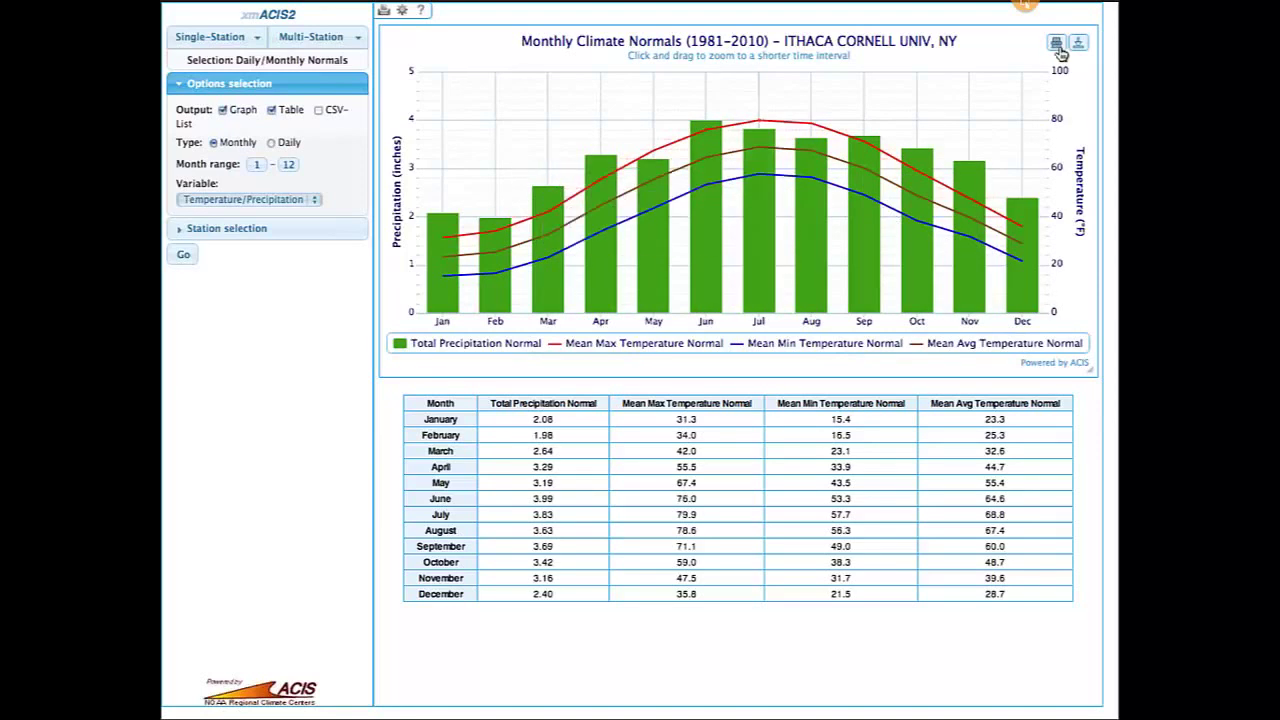
pyautogui.moveTo(1015, 145)
# Show Ithaca's daily precipitation normals: accumulated curve to about 37 inches plus day-by-month table.
pyautogui.click(271, 144)
pyautogui.click(271, 200)
pyautogui.click(252, 235)
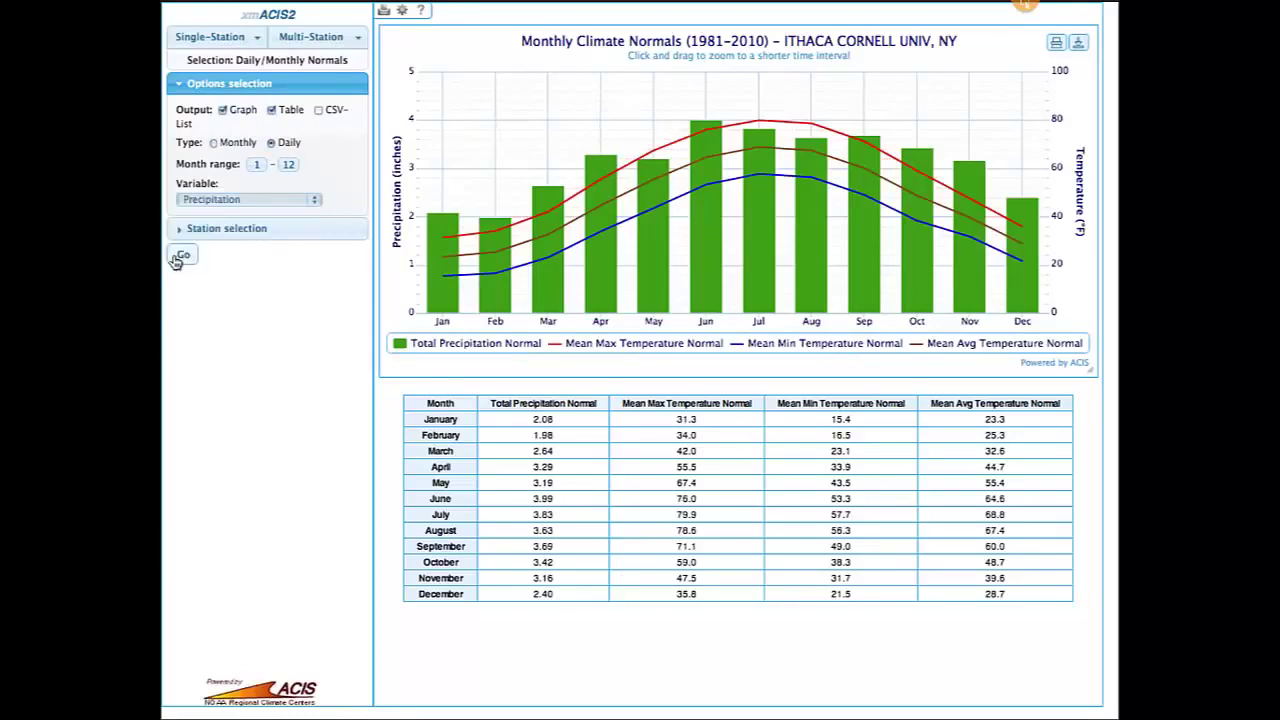
pyautogui.click(181, 256)
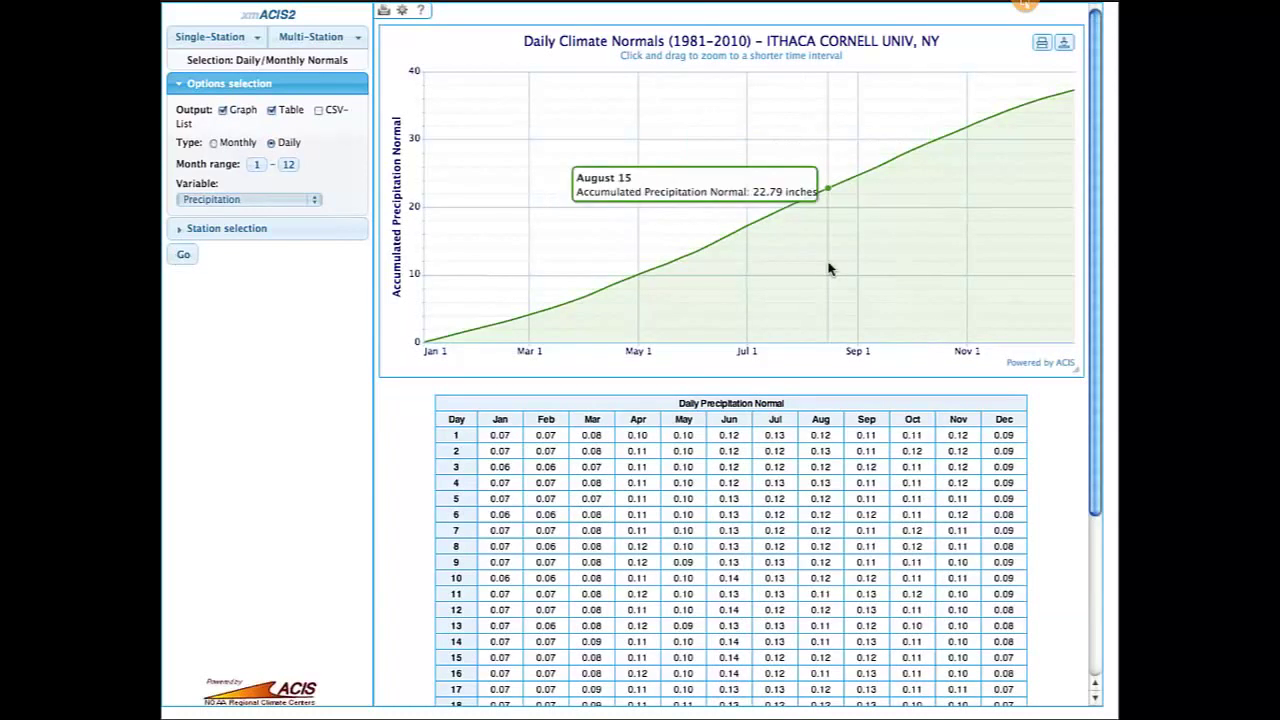
pyautogui.scroll(-1, 838, 269)
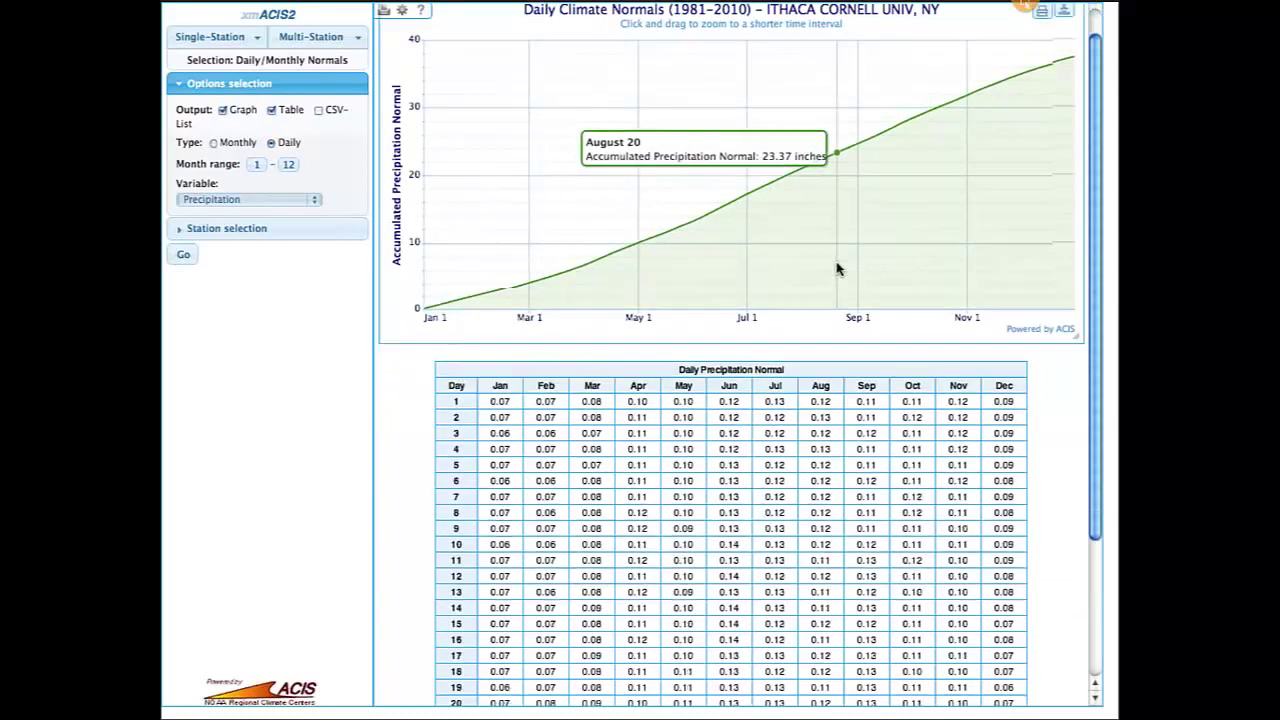
pyautogui.scroll(-5, 838, 269)
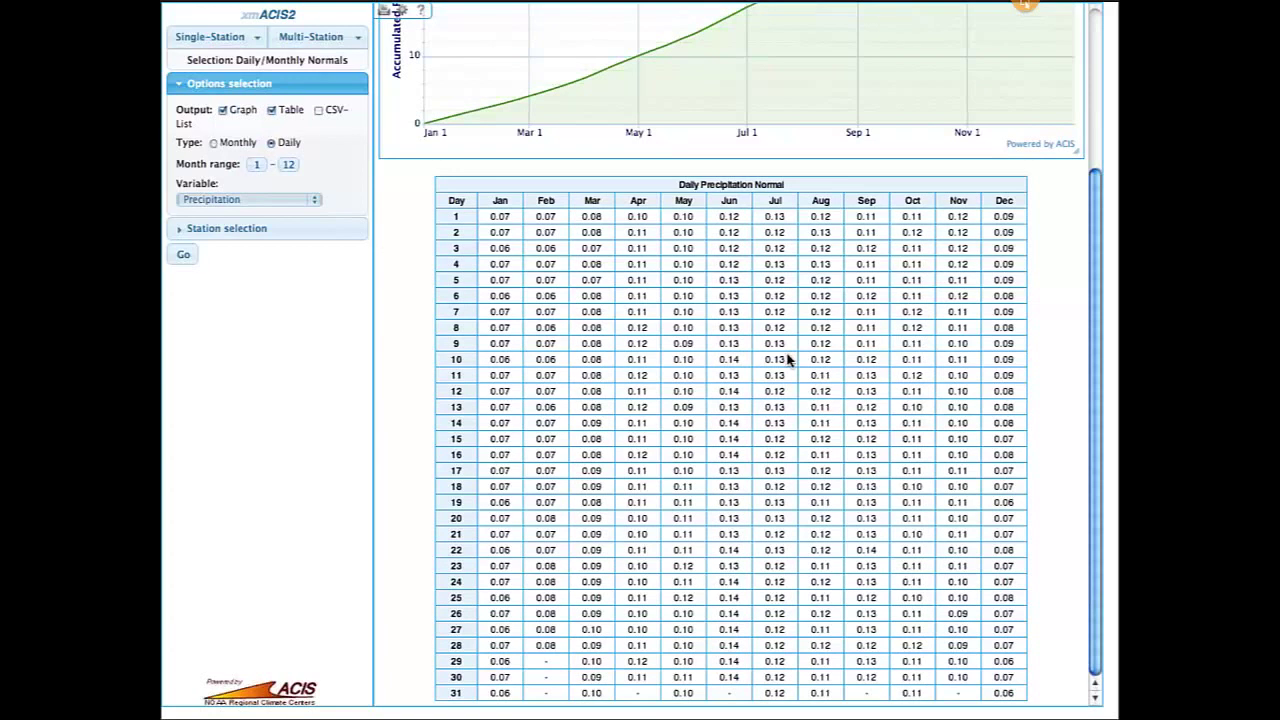
pyautogui.scroll(1, 789, 360)
pyautogui.scroll(5, 789, 360)
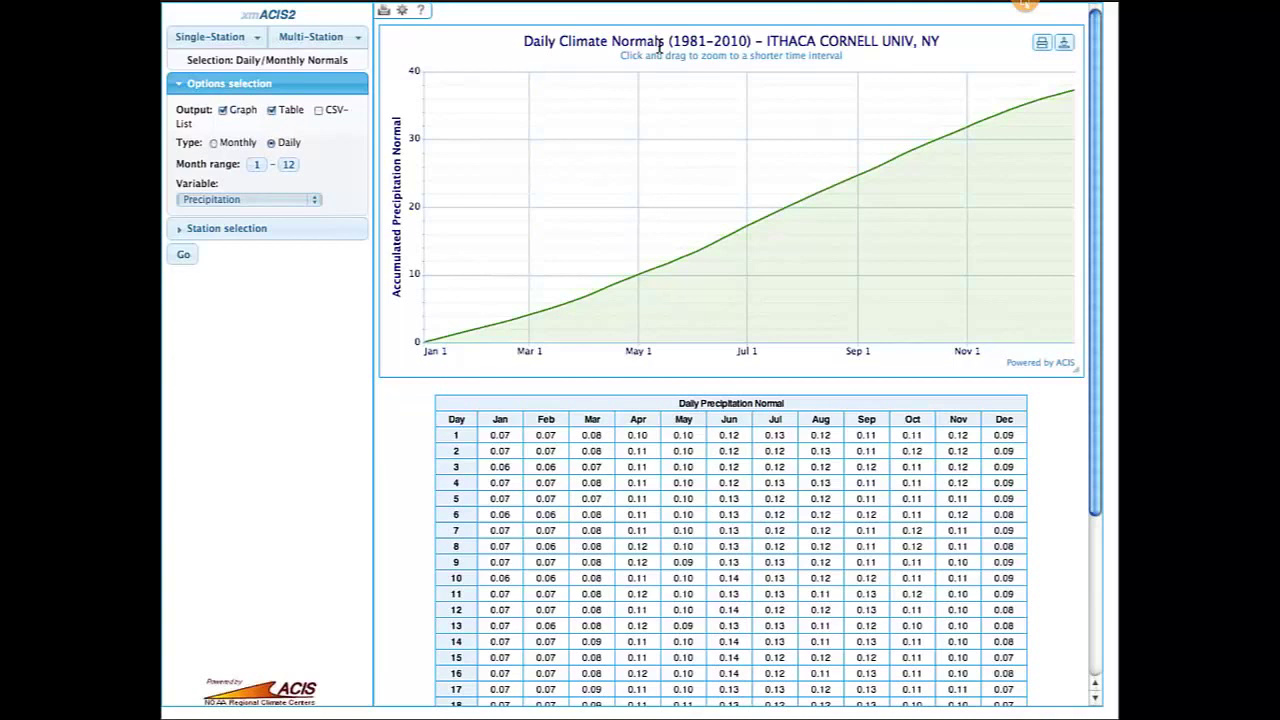
# Look up Station Information for Ithaca Cornell Univ (304174): location, elevation 960 ft, data ranges.
pyautogui.moveTo(335, 30)
pyautogui.click(208, 36)
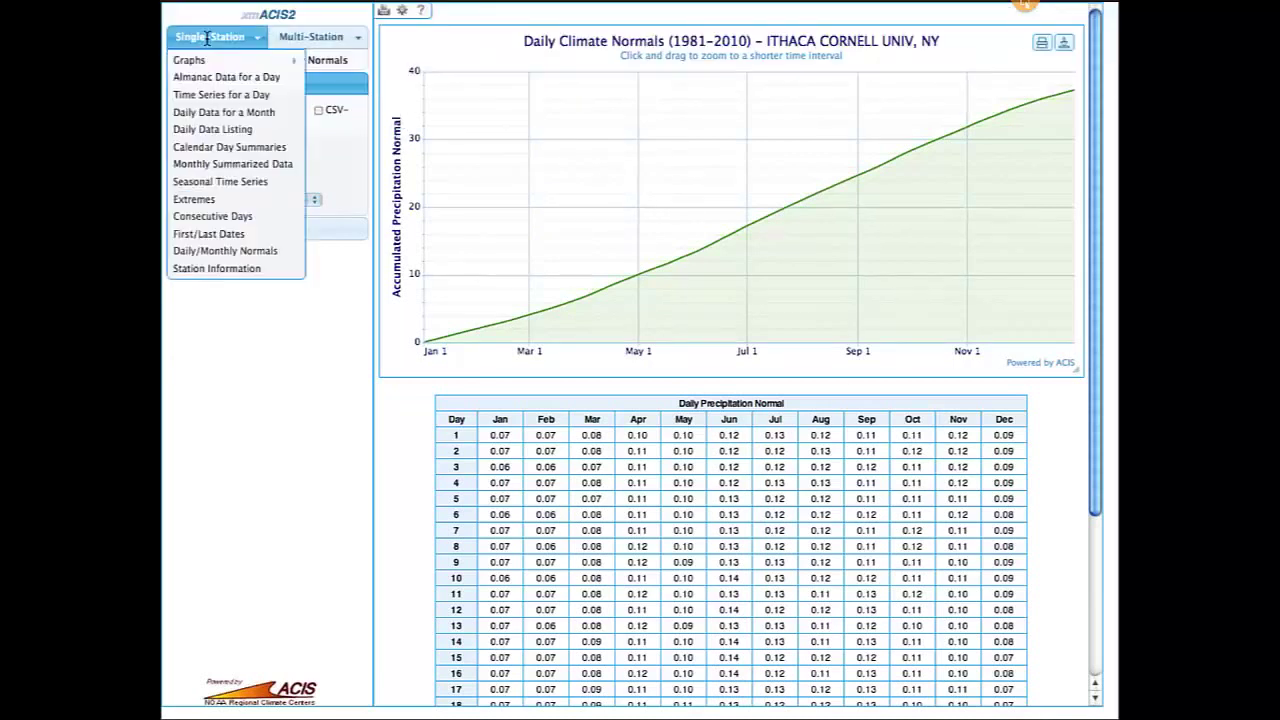
pyautogui.click(217, 269)
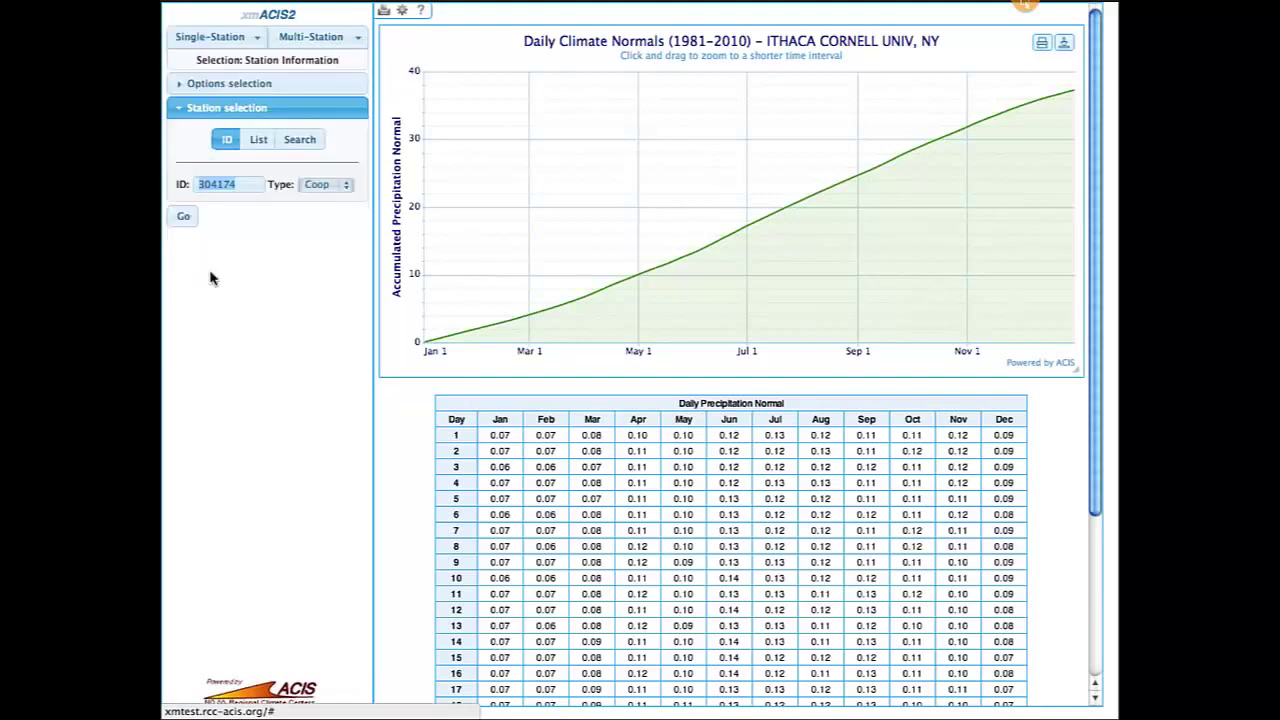
pyautogui.click(183, 217)
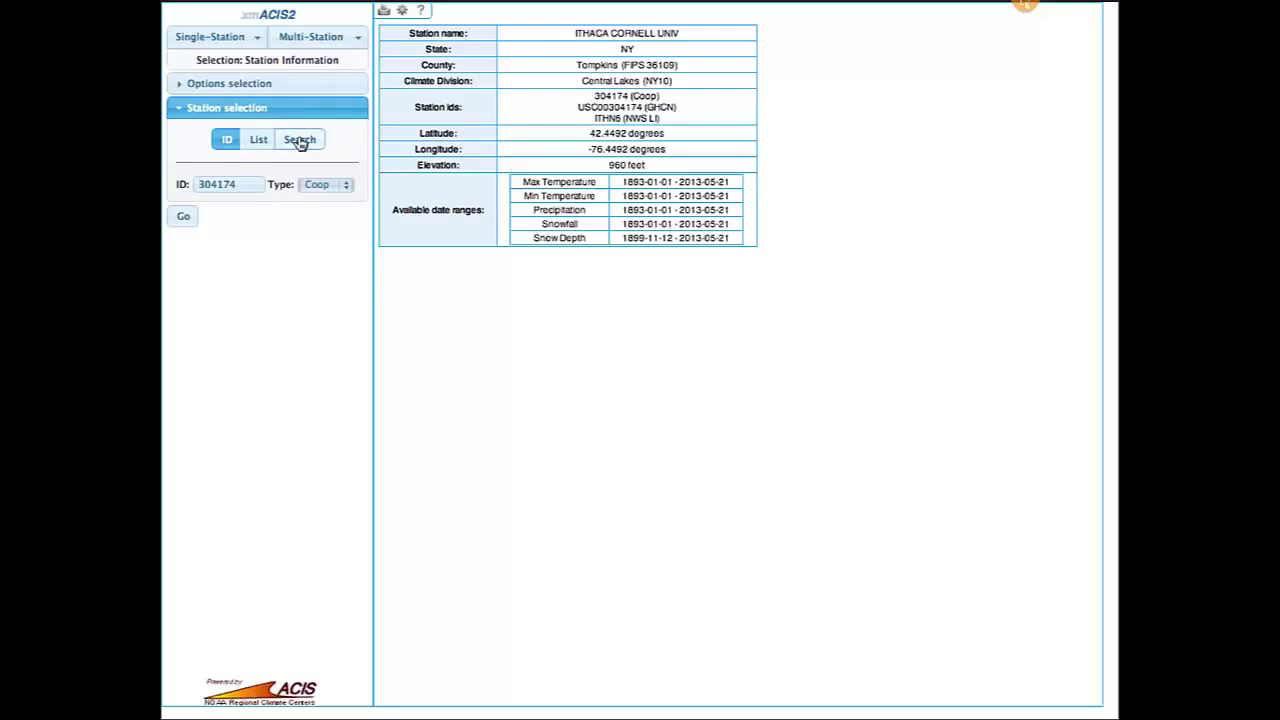
pyautogui.click(318, 35)
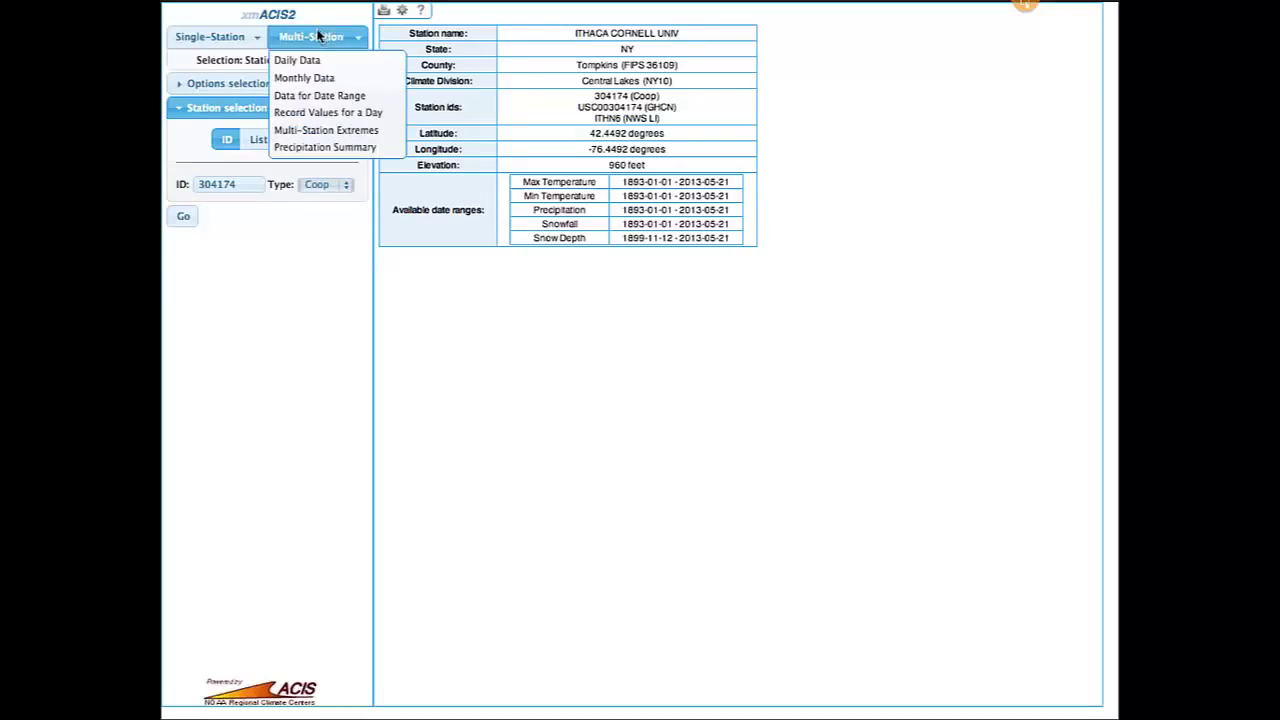
# Start a multi-station Daily Data request and expand Station selection showing the Connecticut map.
pyautogui.click(312, 61)
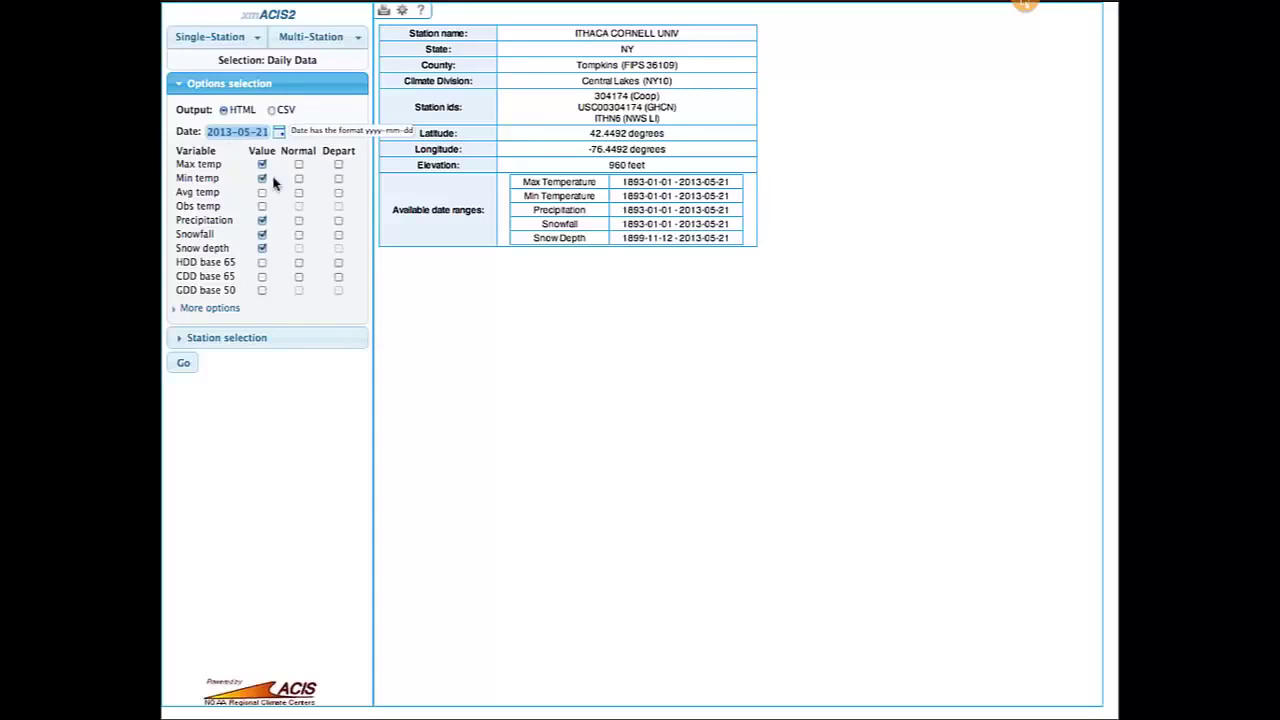
pyautogui.click(296, 341)
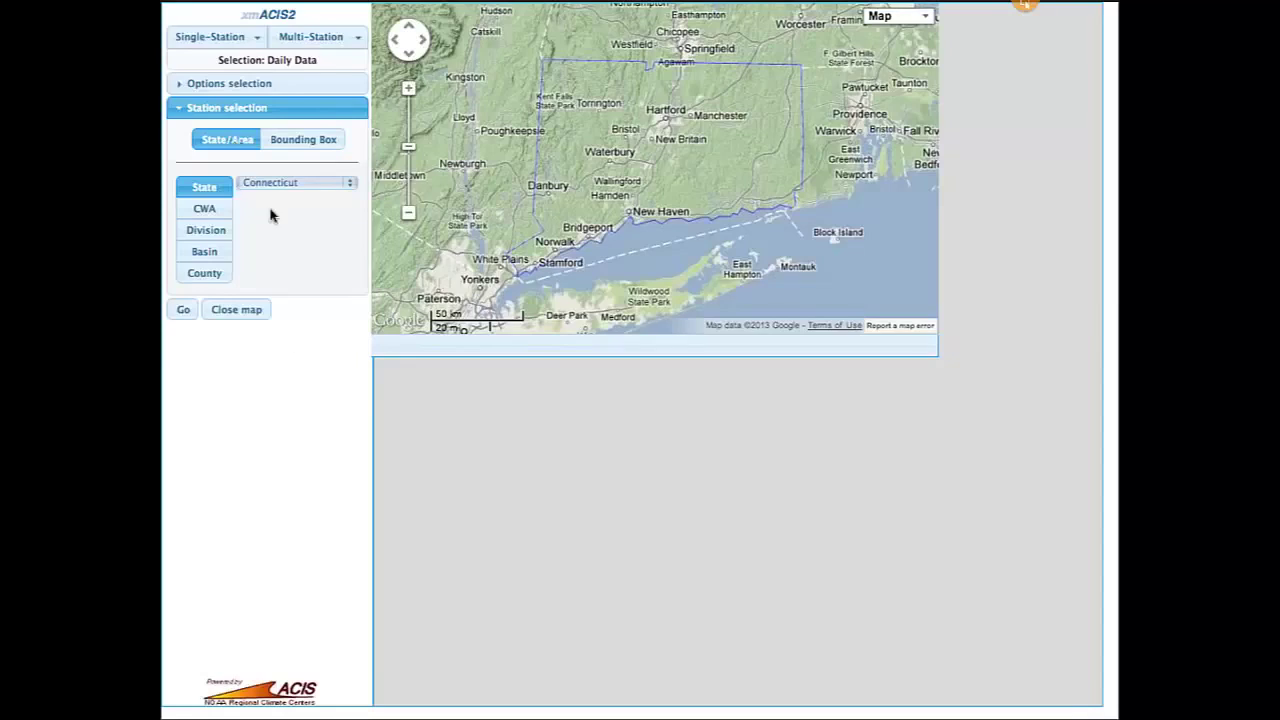
# Keep Connecticut as the state and switch station selection to CWA.
pyautogui.click(287, 183)
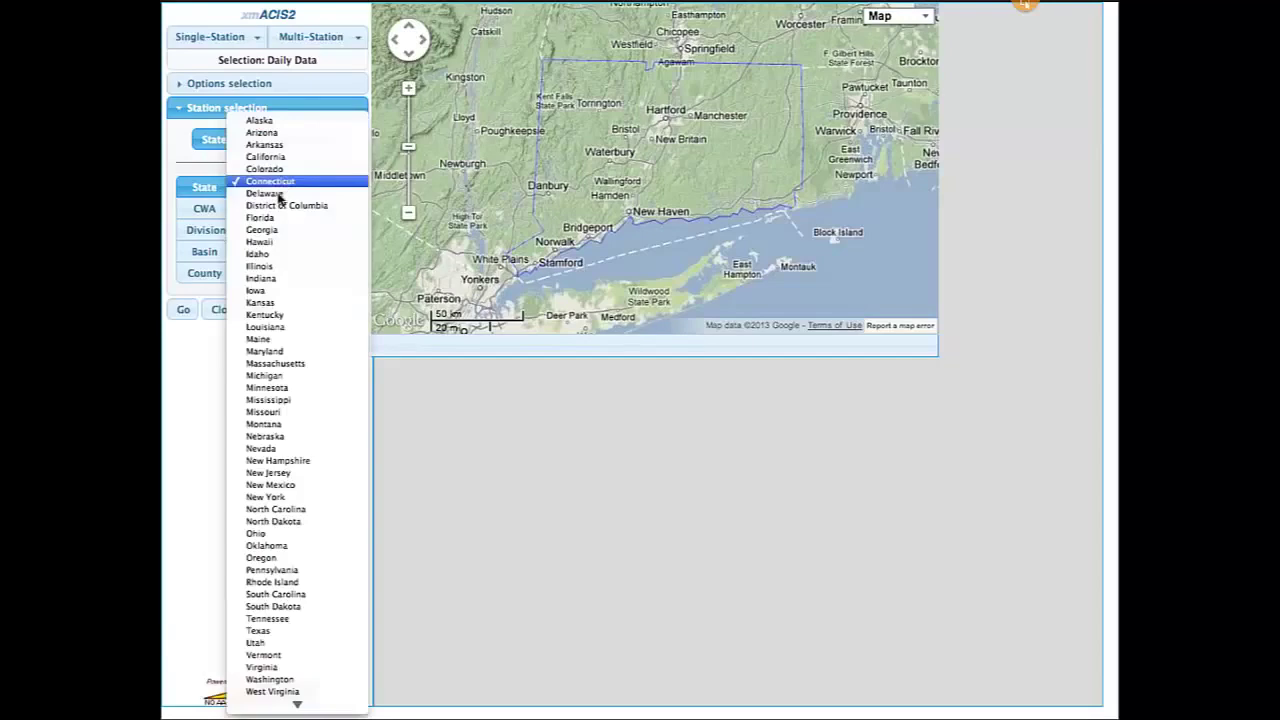
pyautogui.click(281, 183)
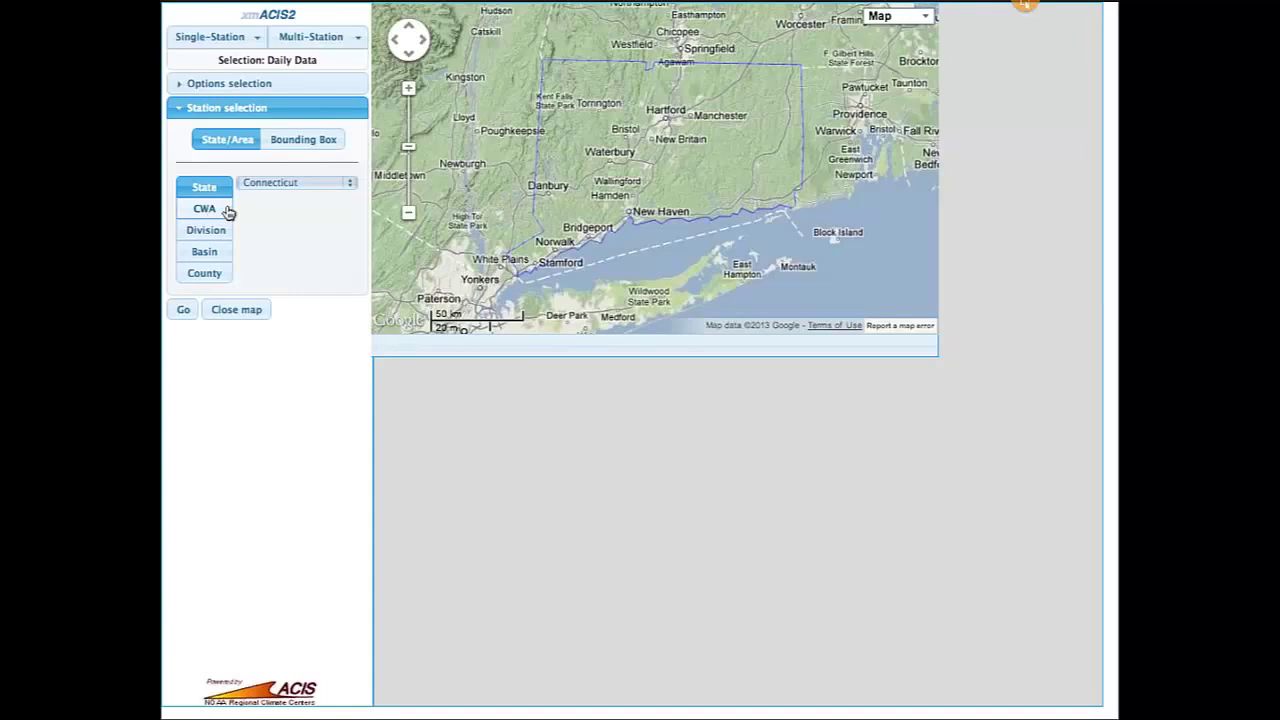
pyautogui.click(218, 211)
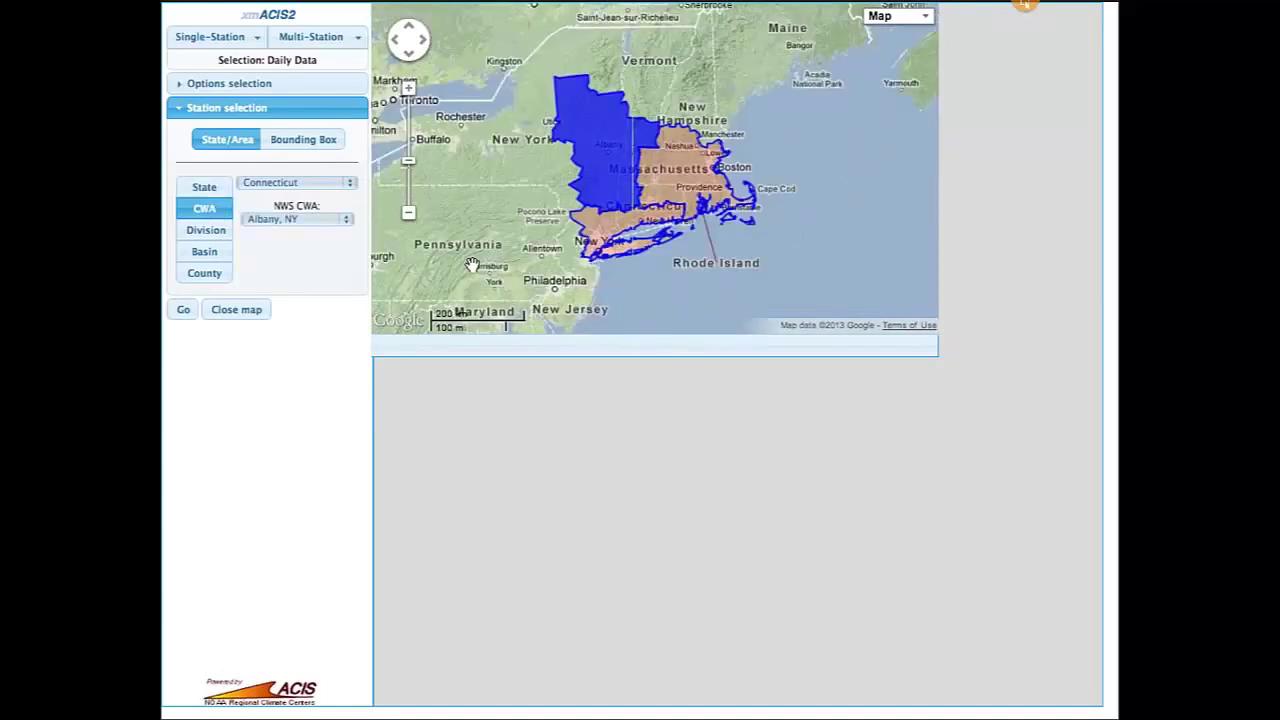
# Choose Albany, NY as the CWA on the map after trying Taunton/Boston and Upton.
pyautogui.click(694, 217)
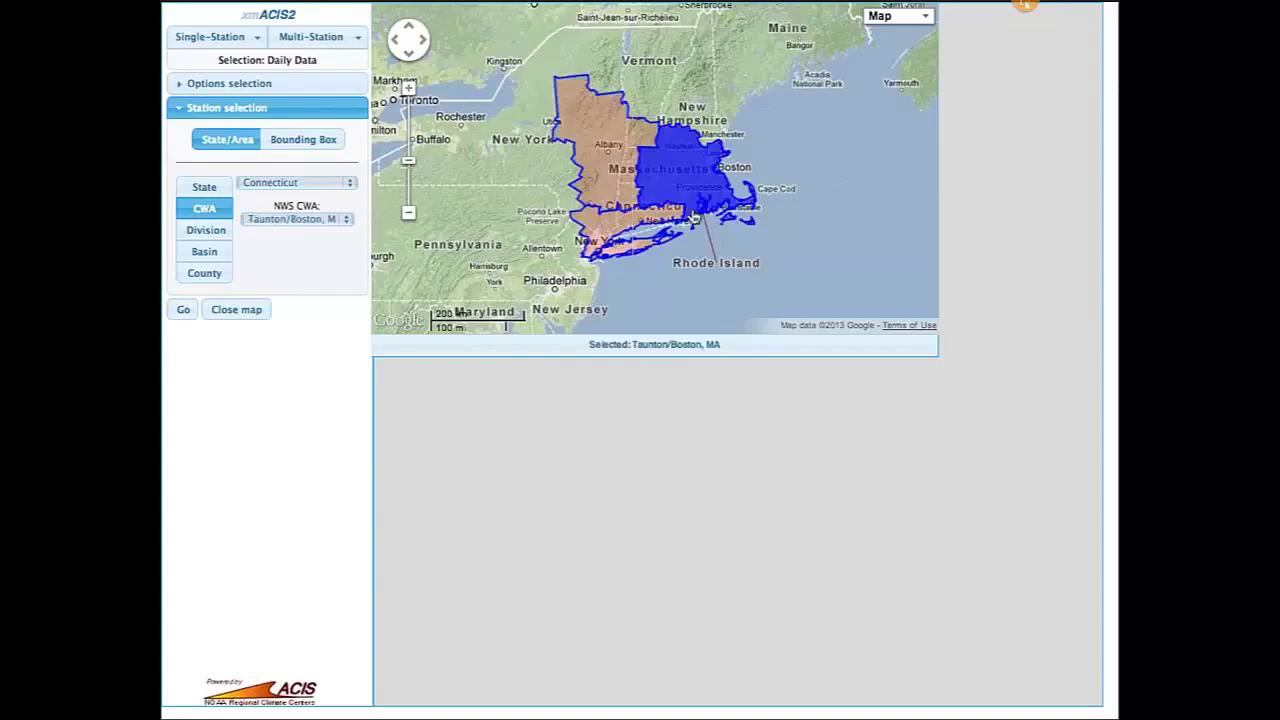
pyautogui.click(645, 208)
pyautogui.click(615, 193)
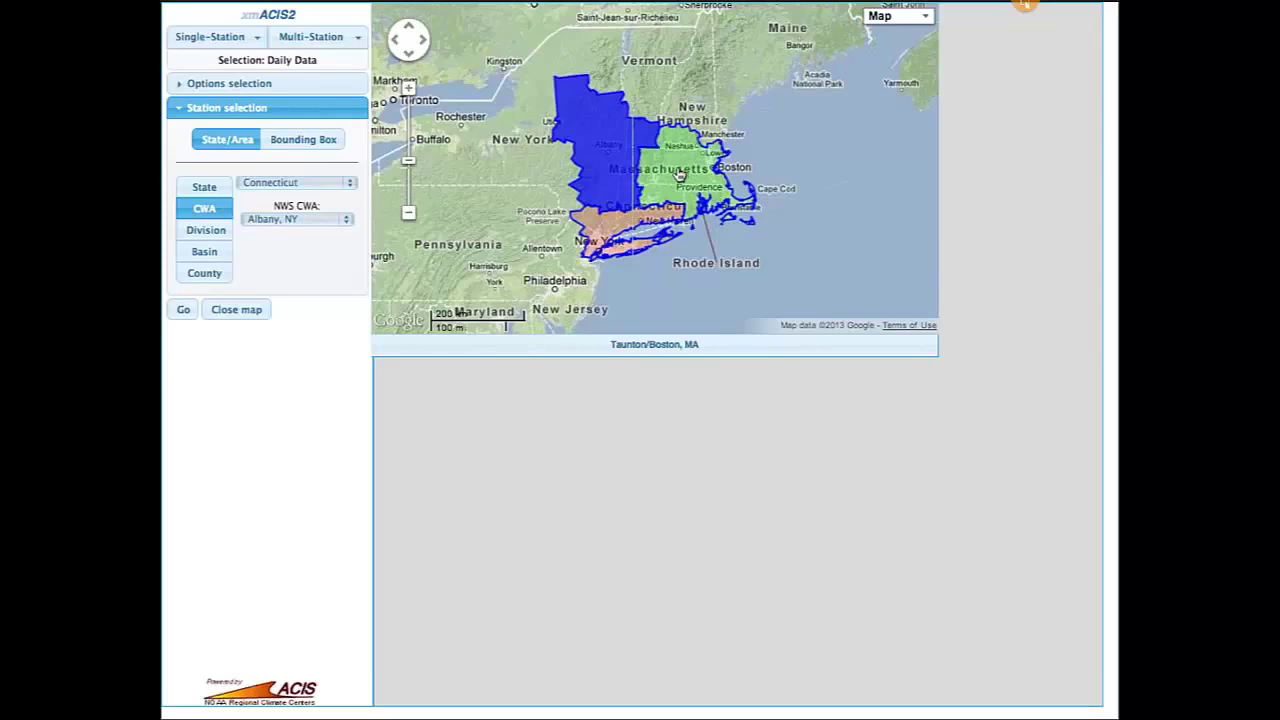
pyautogui.click(679, 174)
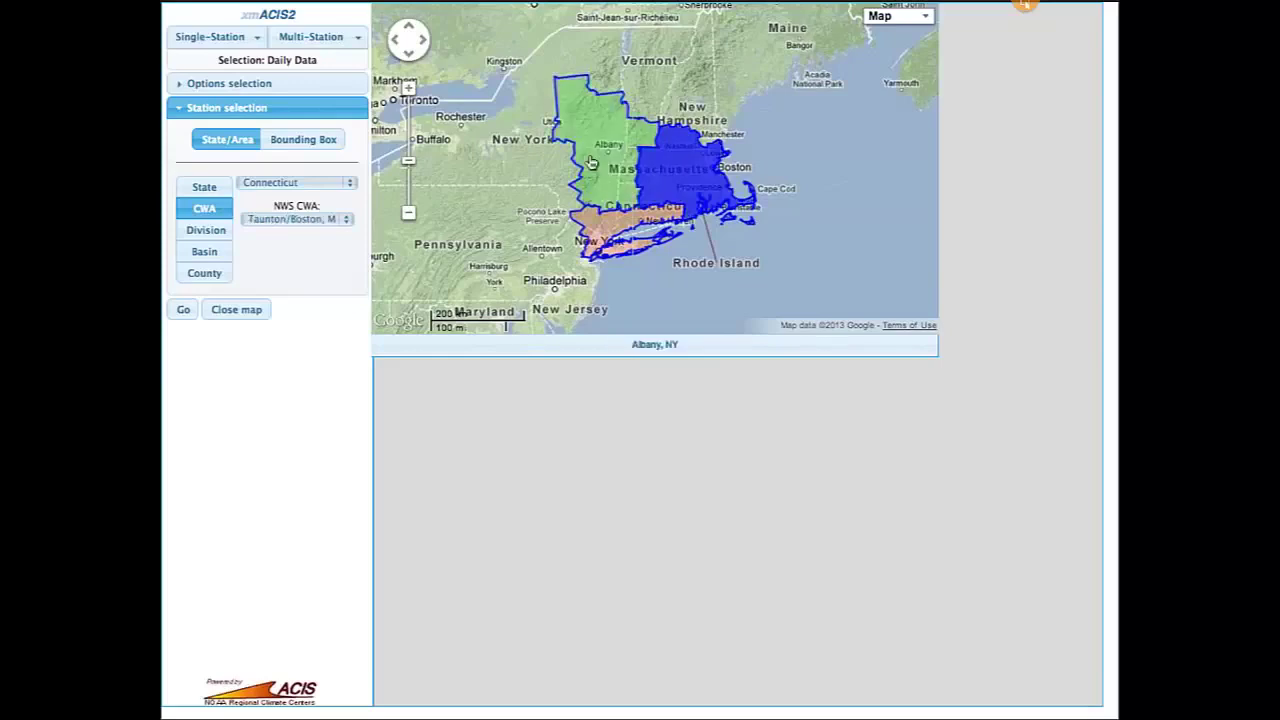
pyautogui.click(298, 220)
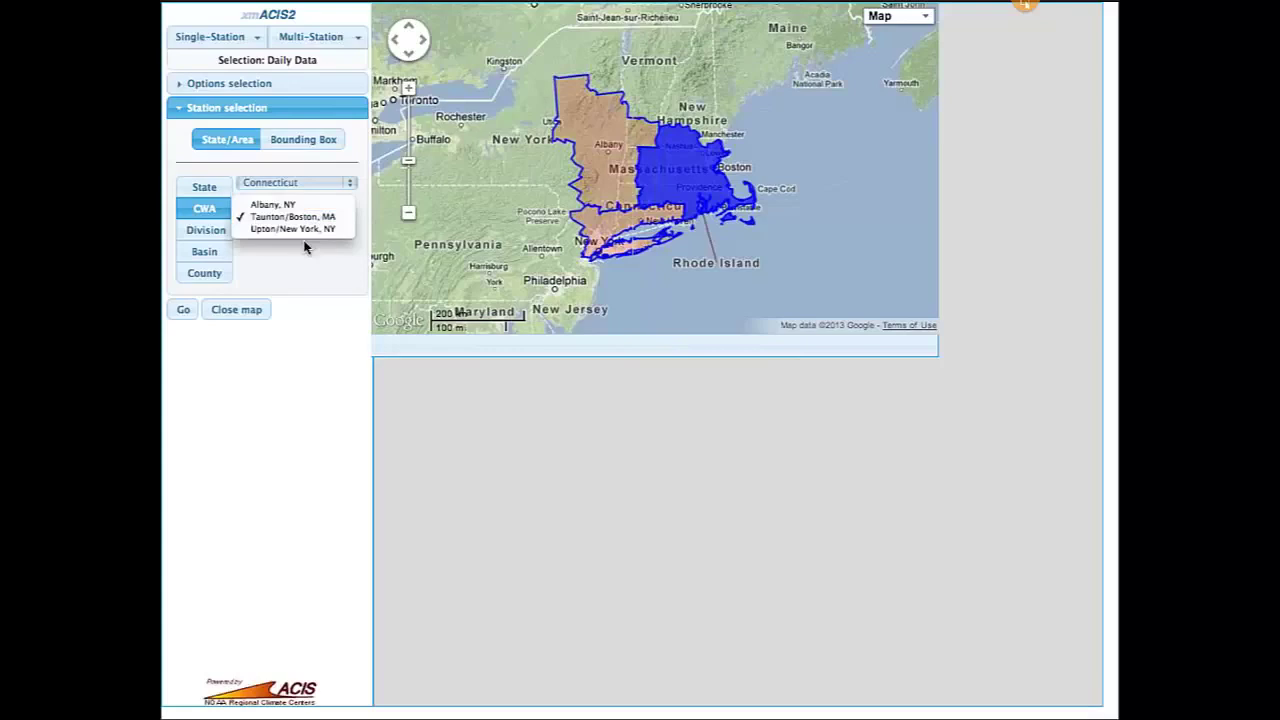
pyautogui.click(310, 262)
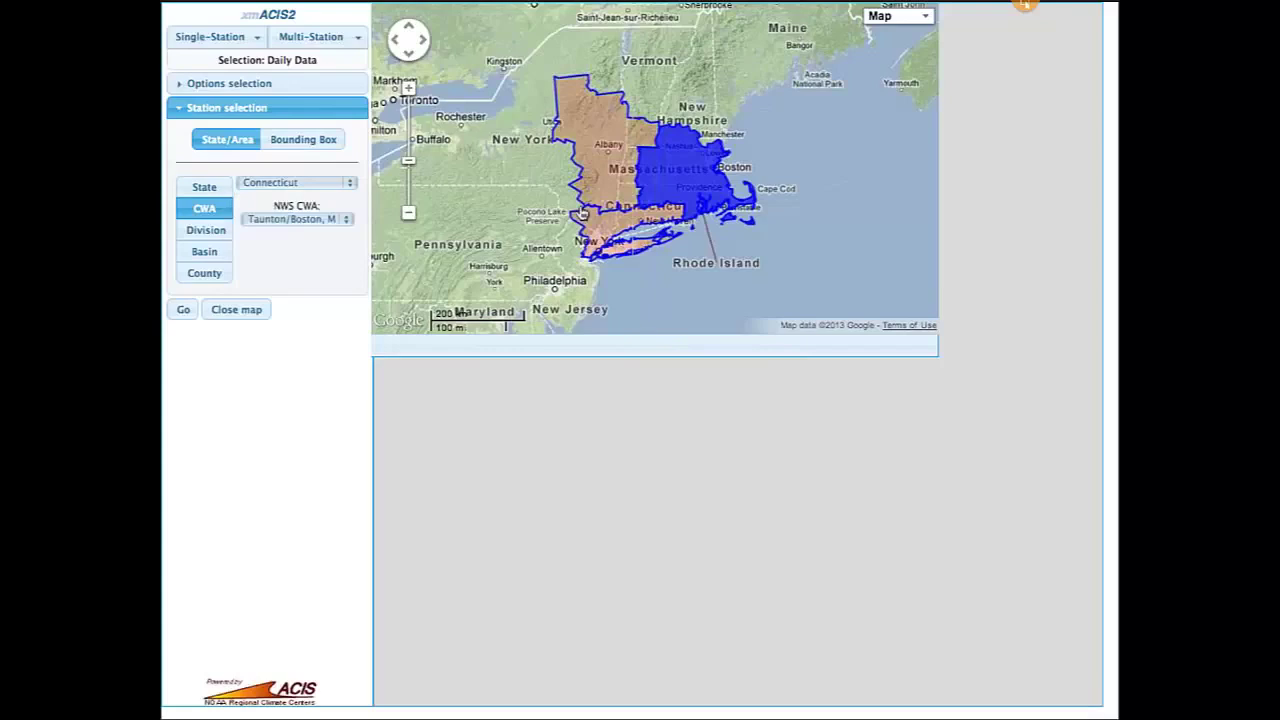
pyautogui.click(597, 168)
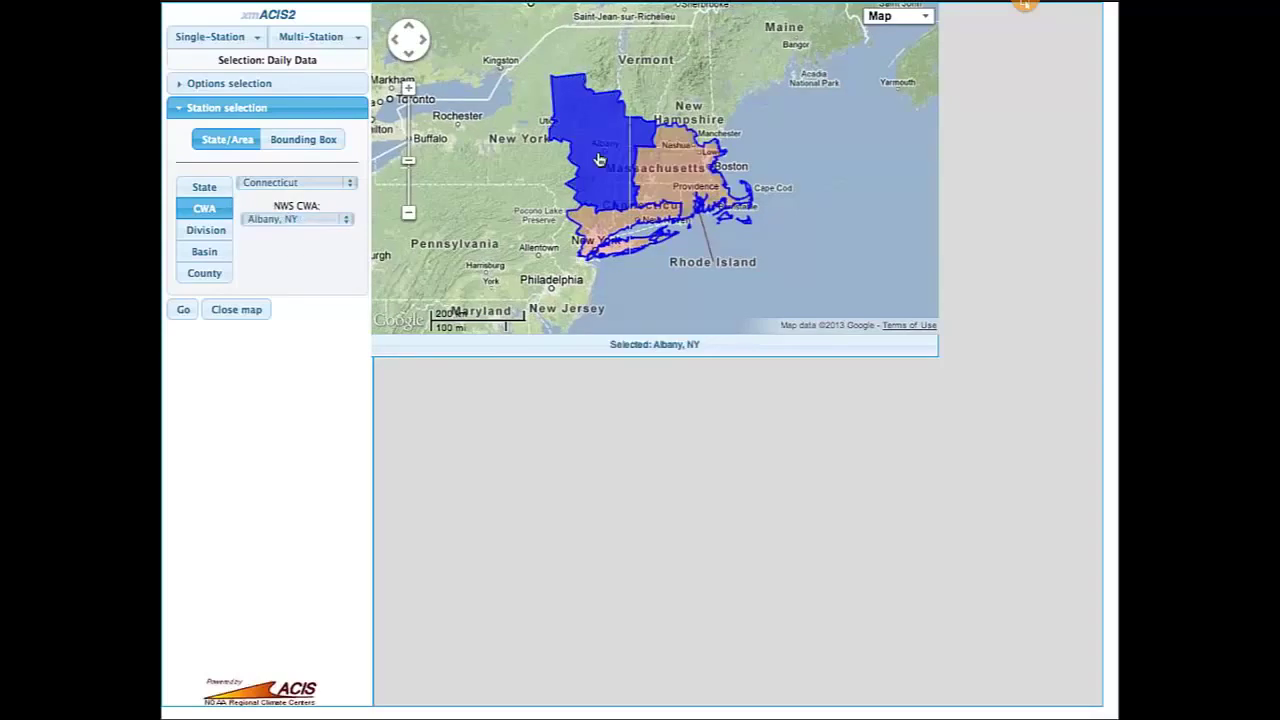
pyautogui.click(207, 231)
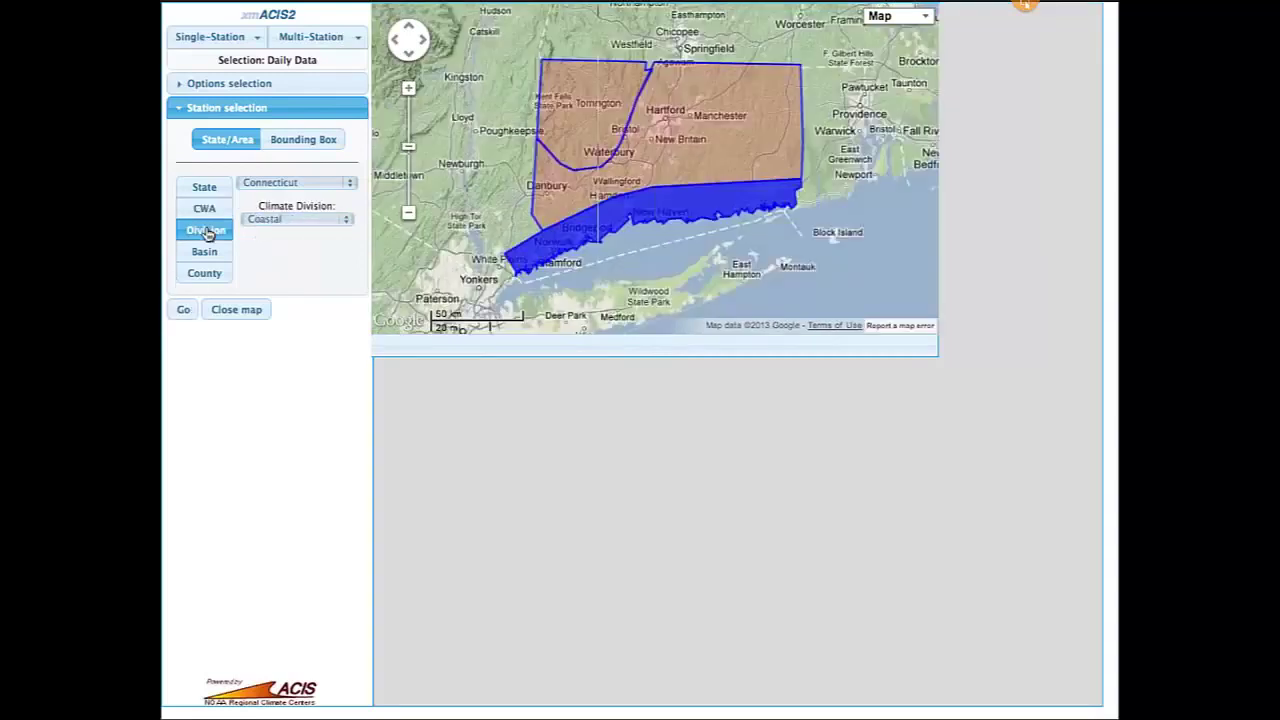
pyautogui.click(615, 125)
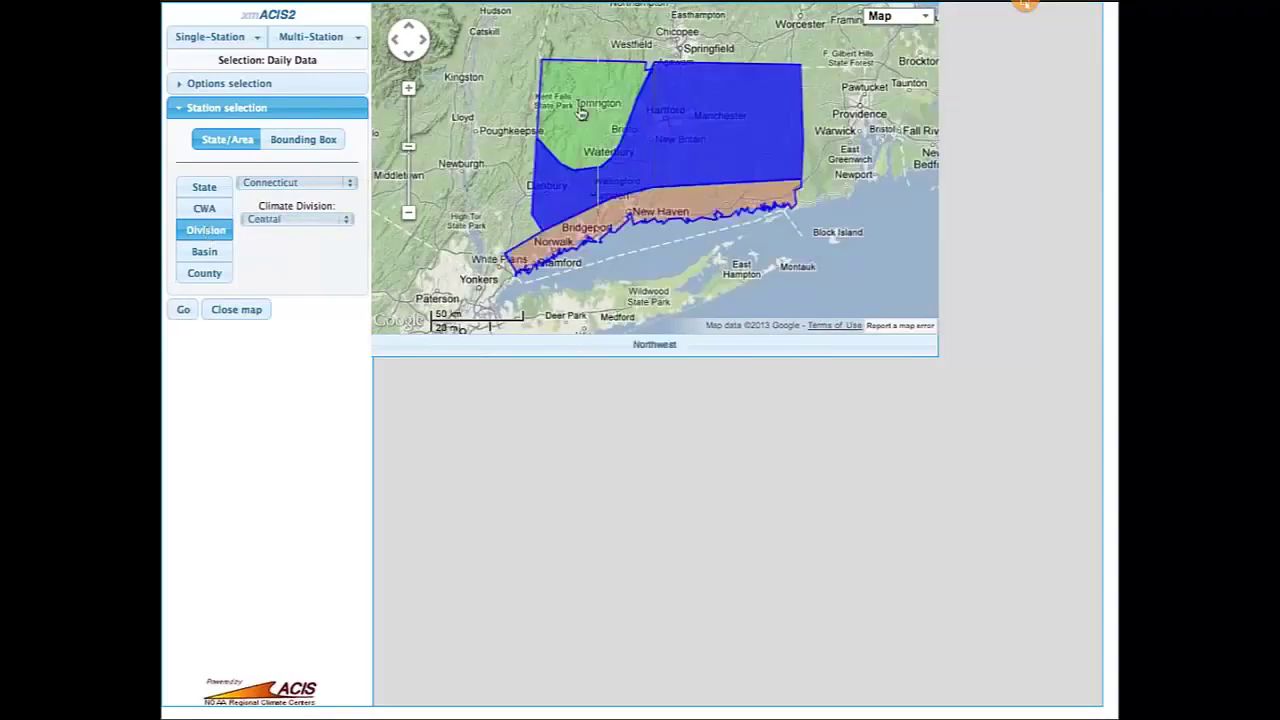
pyautogui.click(580, 112)
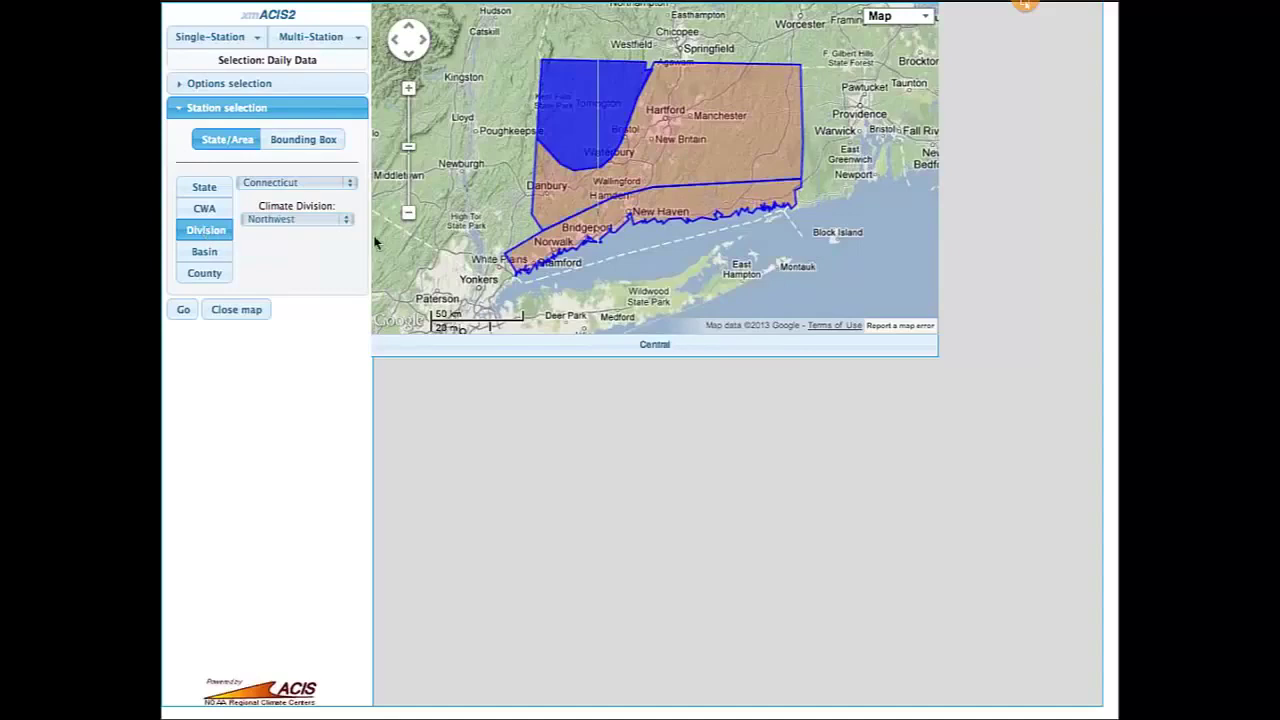
pyautogui.click(205, 253)
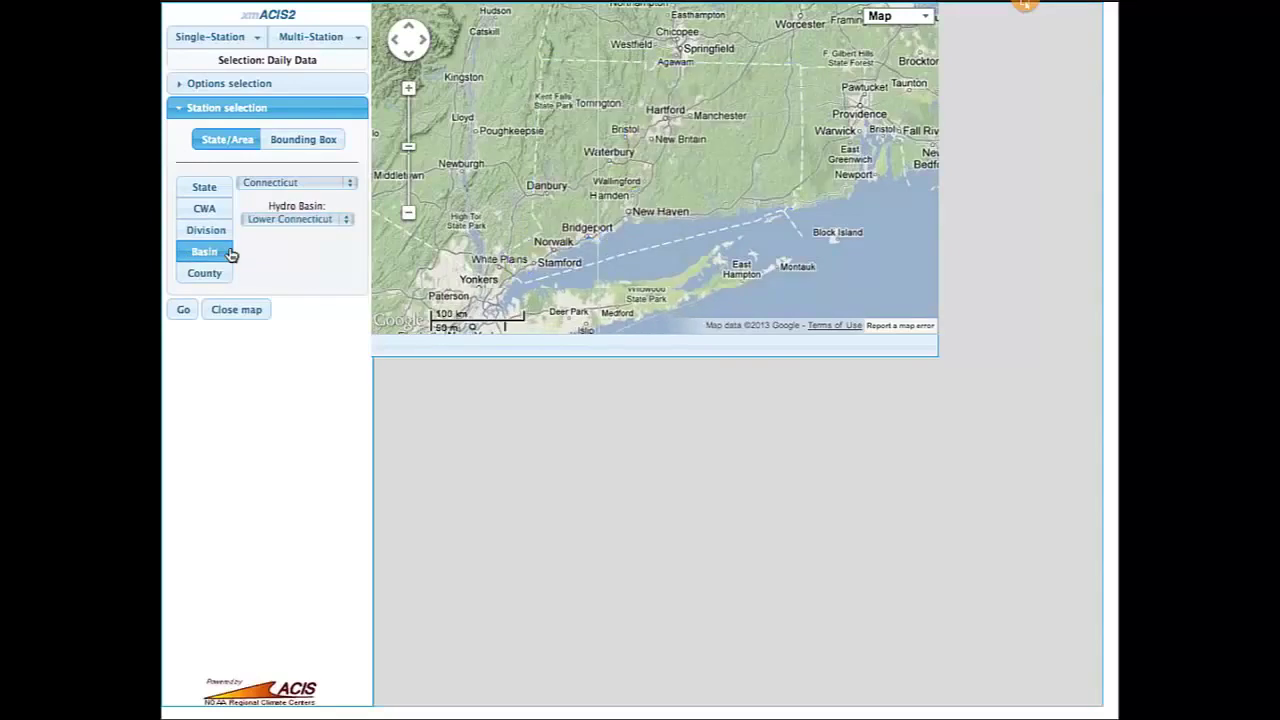
pyautogui.click(598, 187)
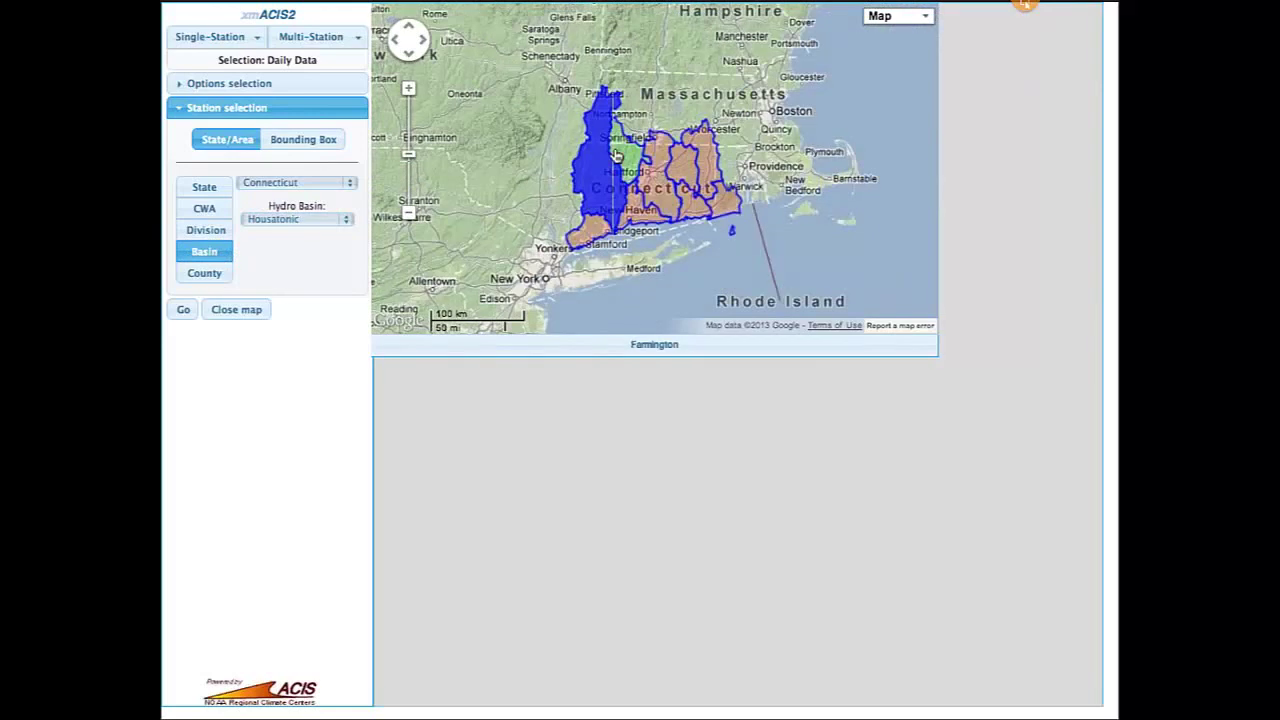
pyautogui.click(596, 234)
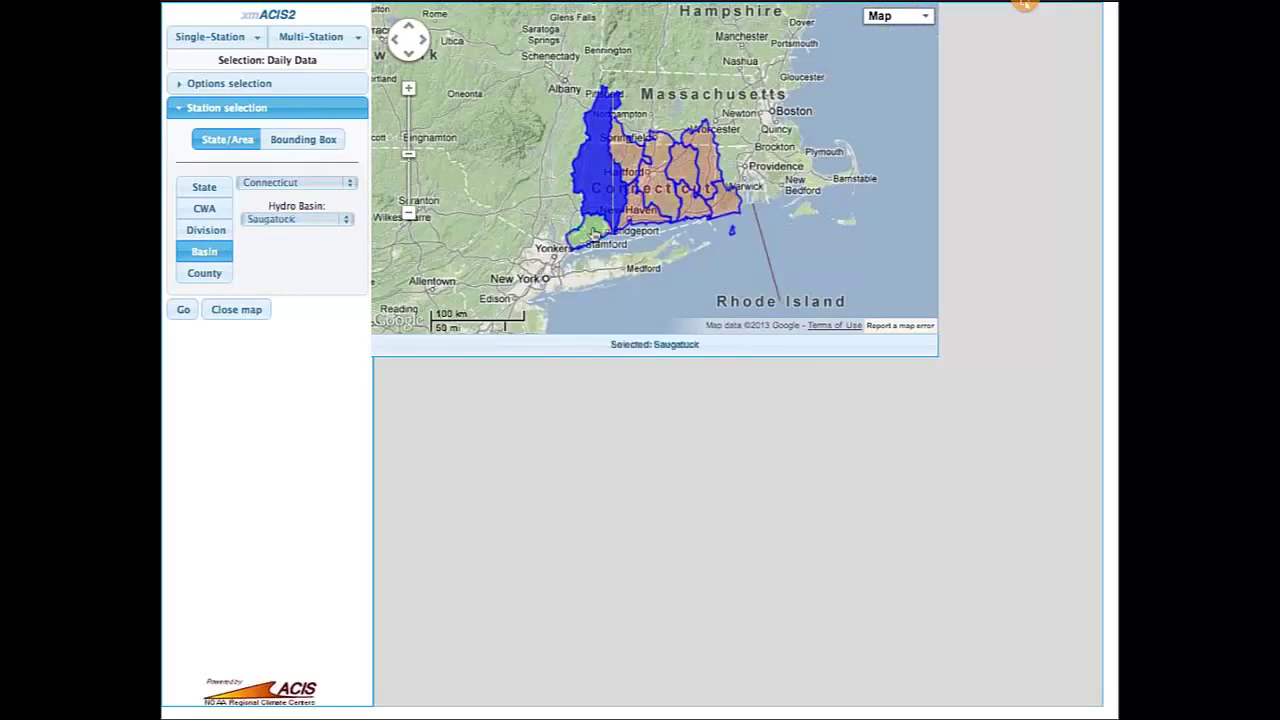
pyautogui.click(282, 217)
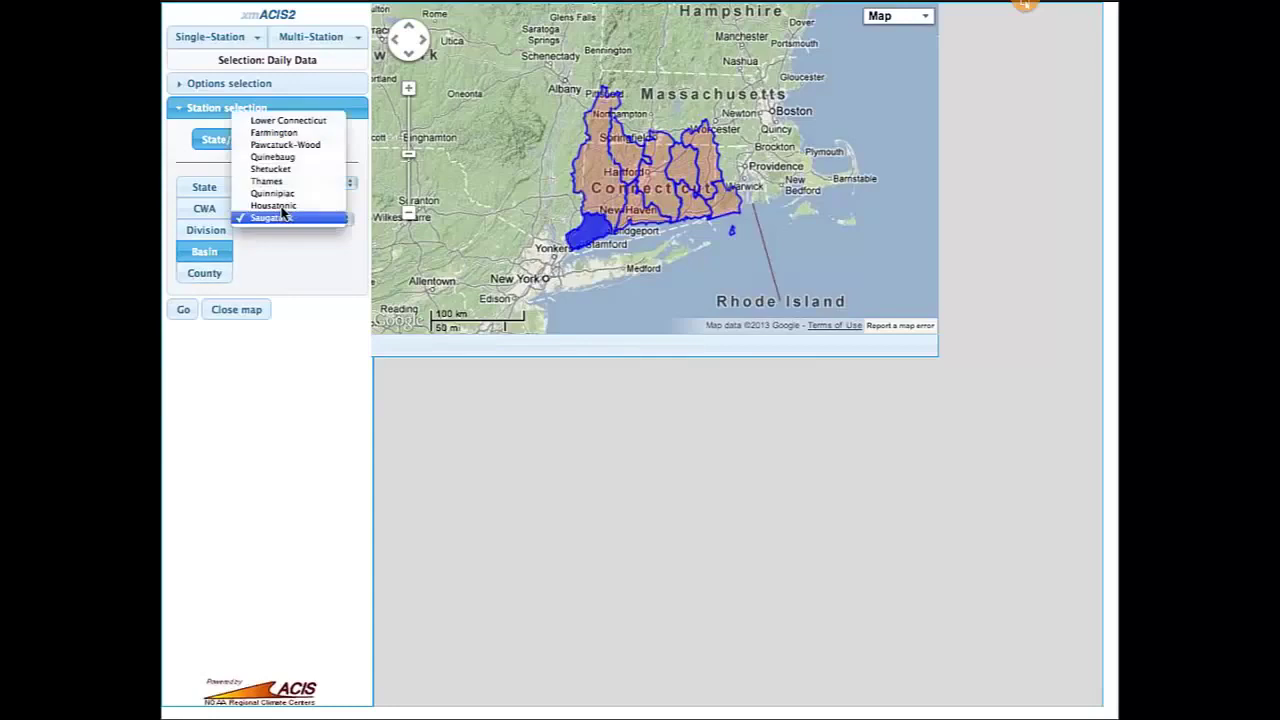
pyautogui.click(271, 170)
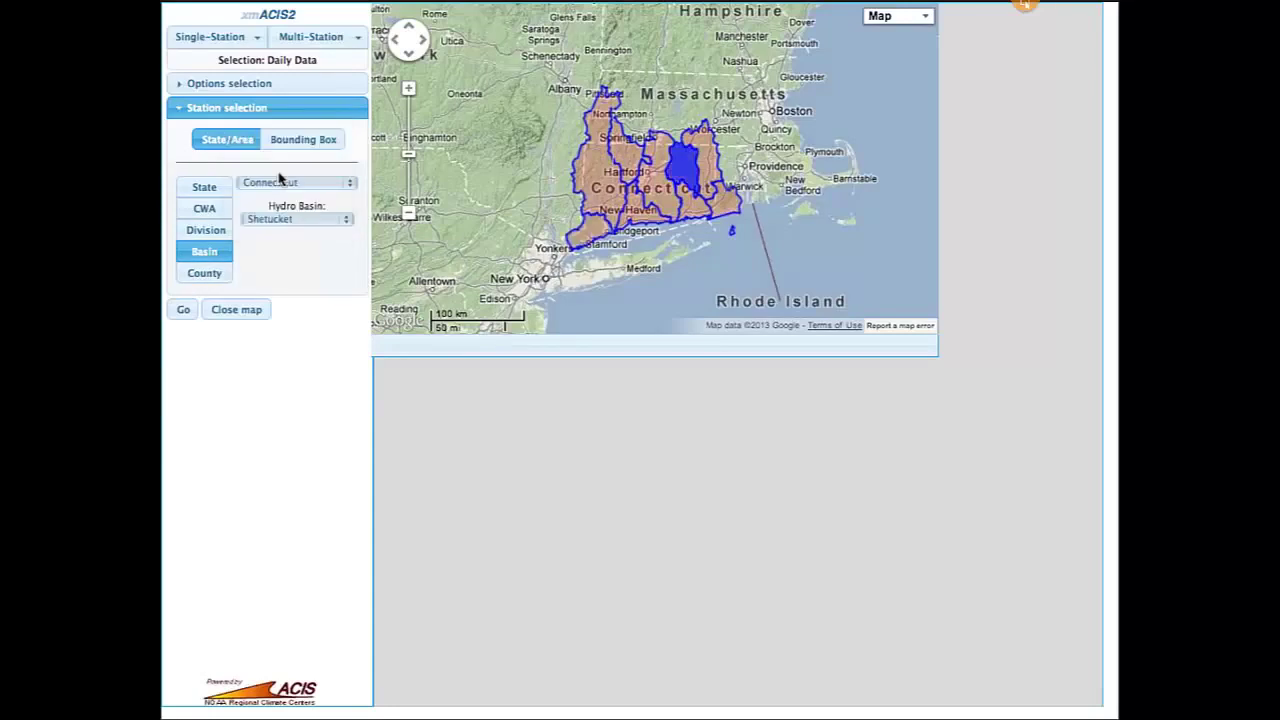
pyautogui.click(204, 273)
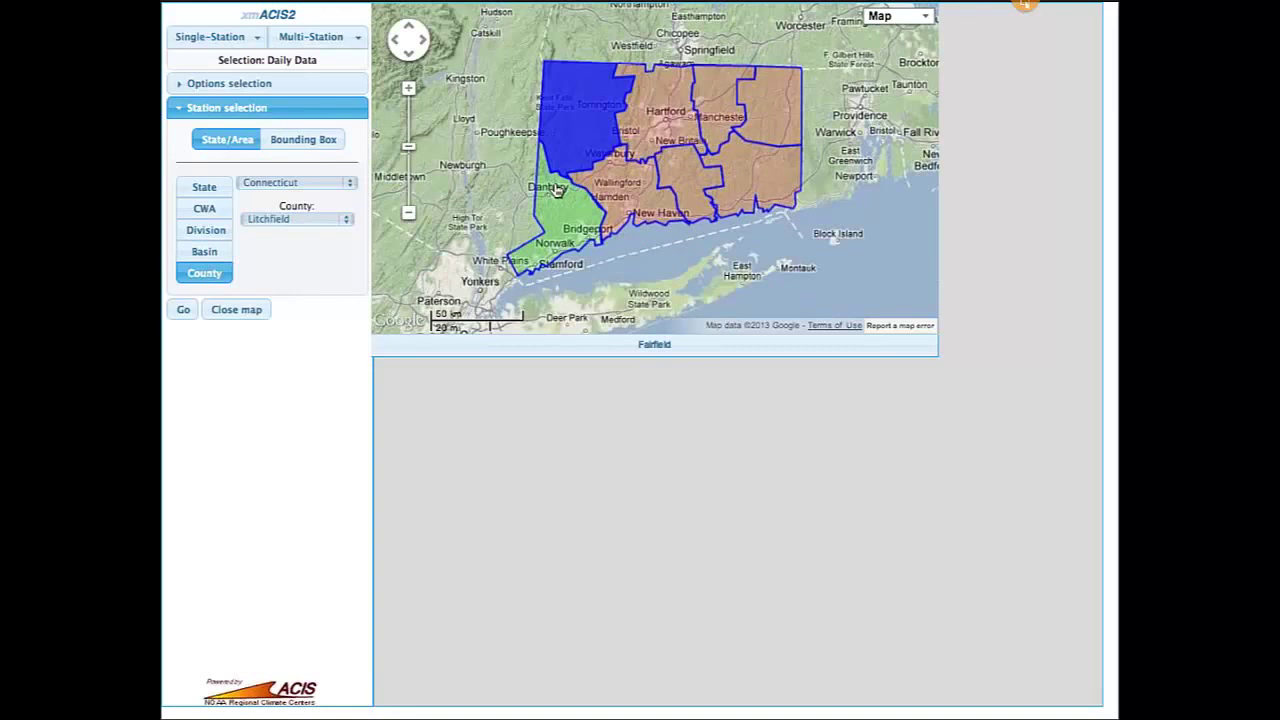
pyautogui.click(685, 214)
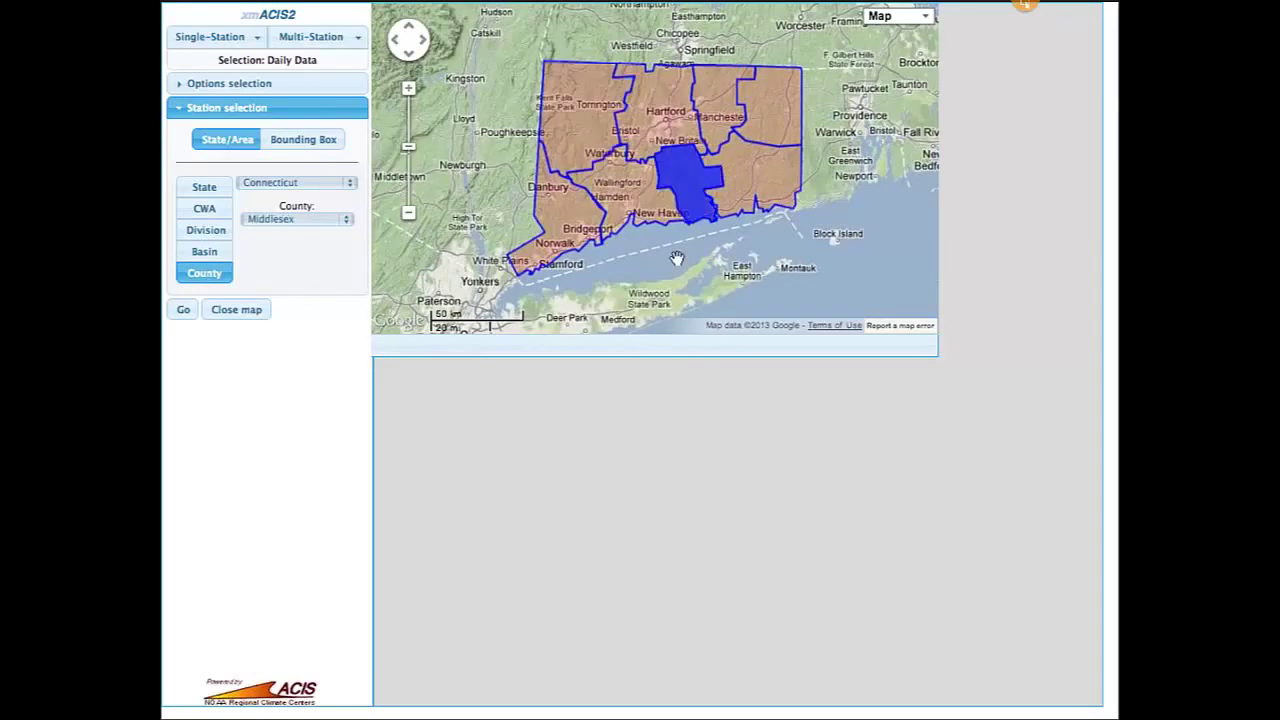
pyautogui.click(200, 212)
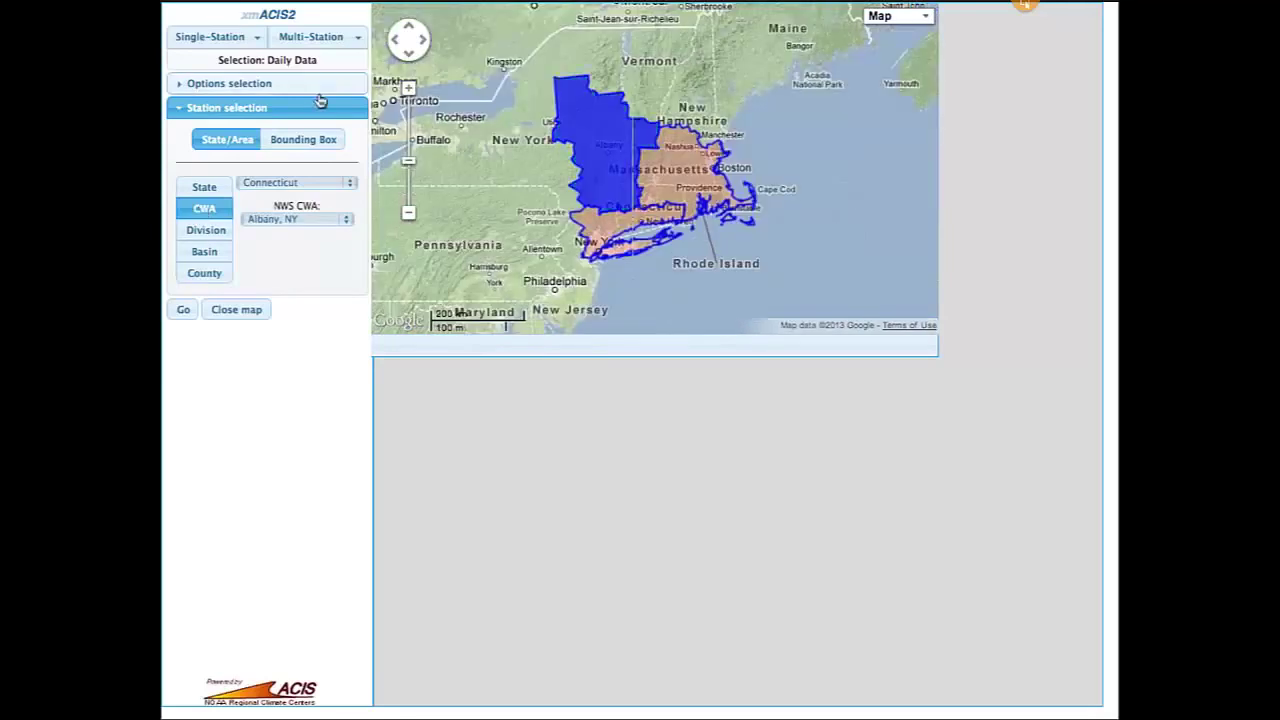
# Run the May 21, 2013 Albany daily data table and sort it by Max, then lowest Min temperature.
pyautogui.click(182, 310)
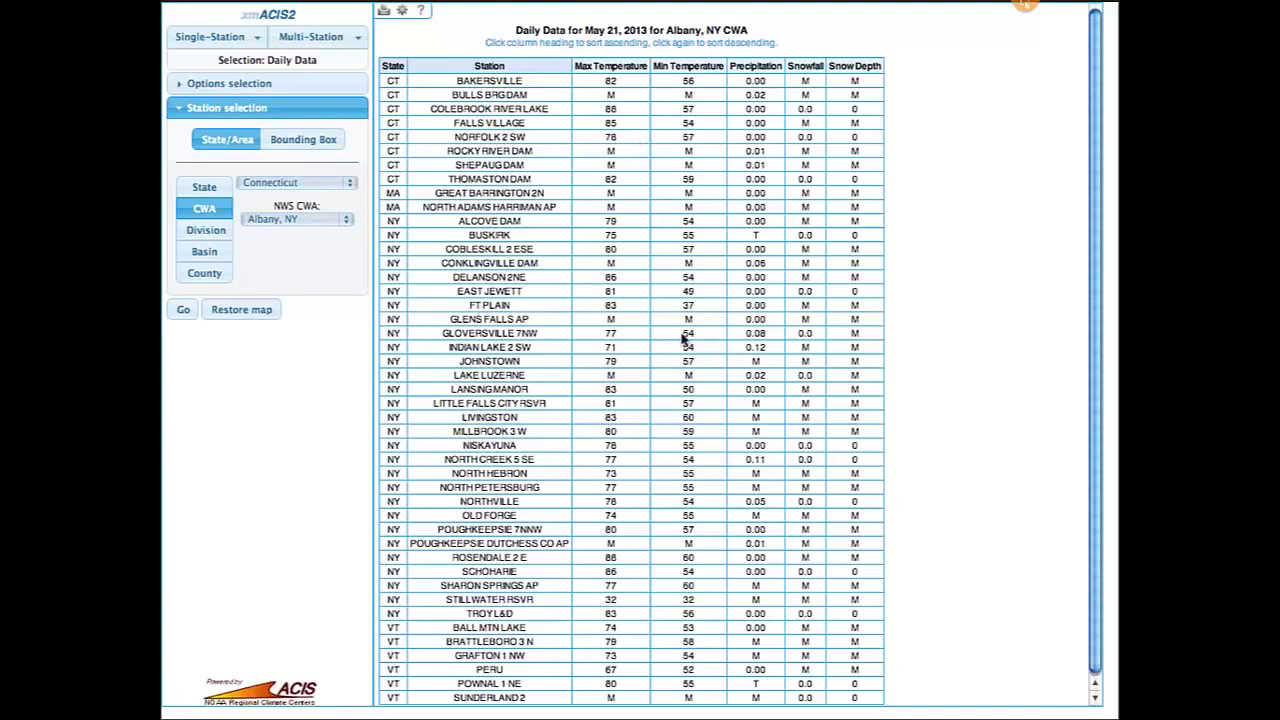
pyautogui.scroll(-1, 727, 344)
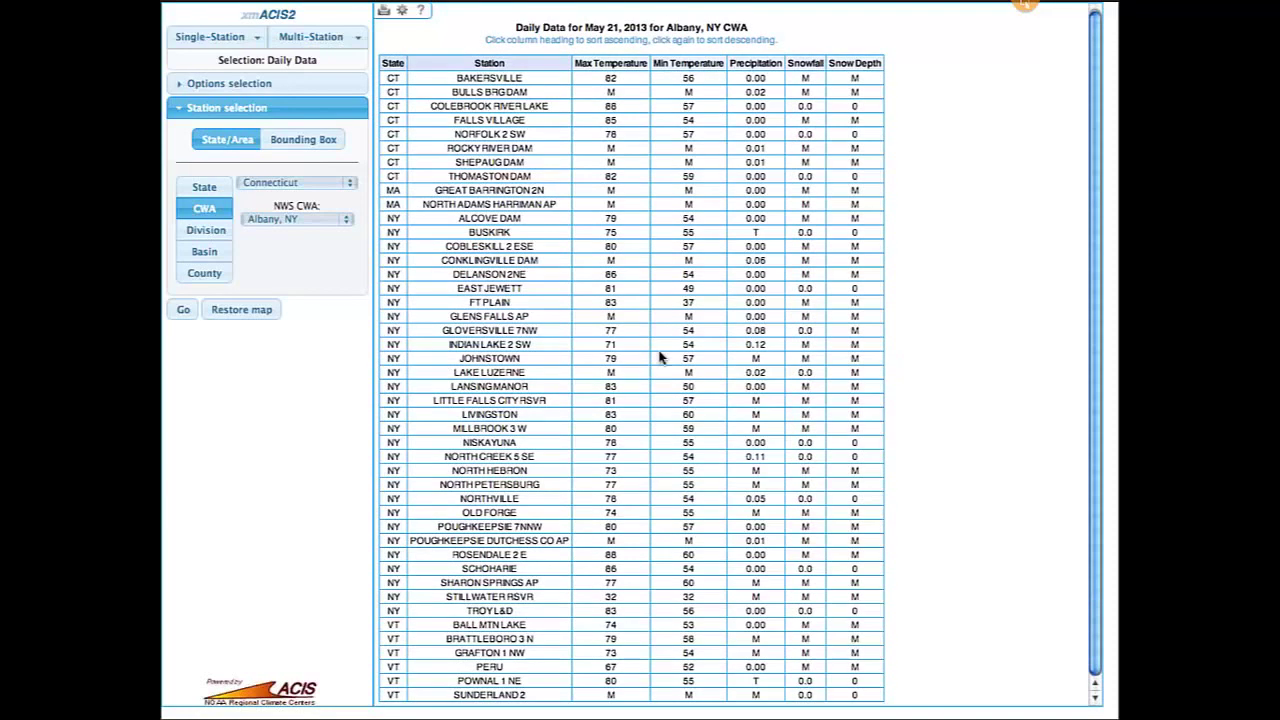
pyautogui.scroll(1, 671, 78)
pyautogui.scroll(-1, 640, 72)
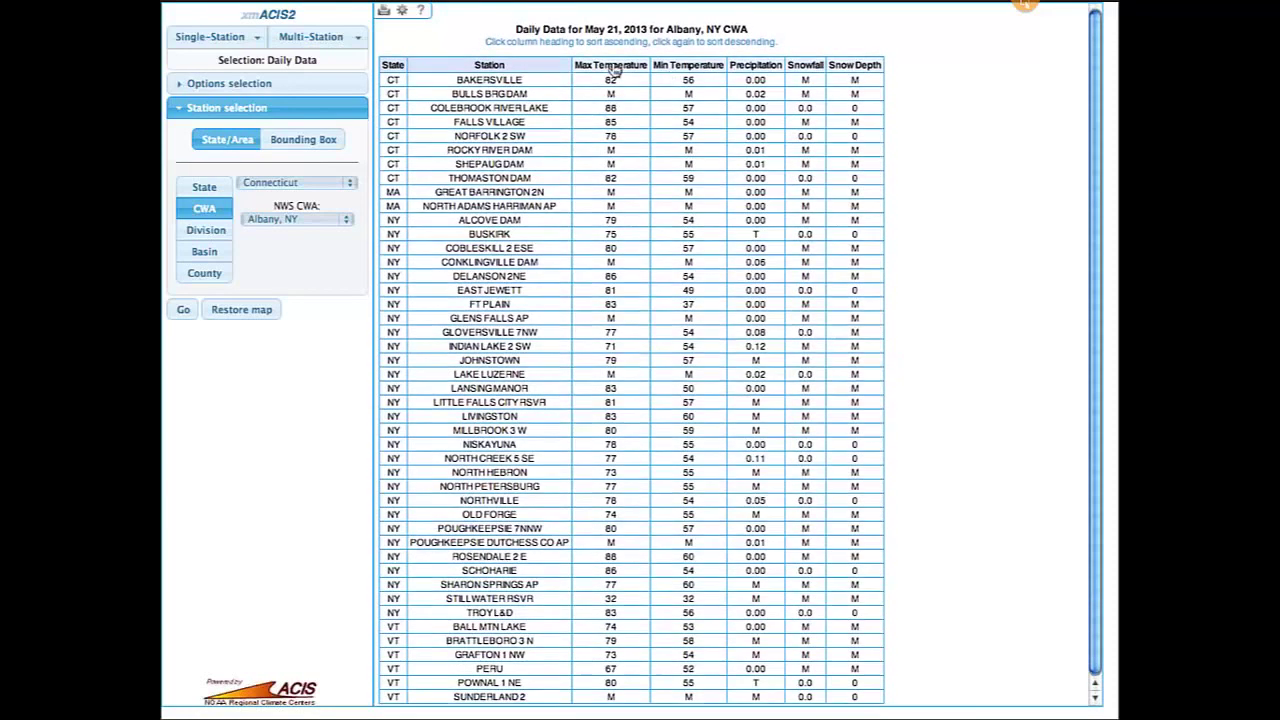
pyautogui.scroll(-1, 615, 67)
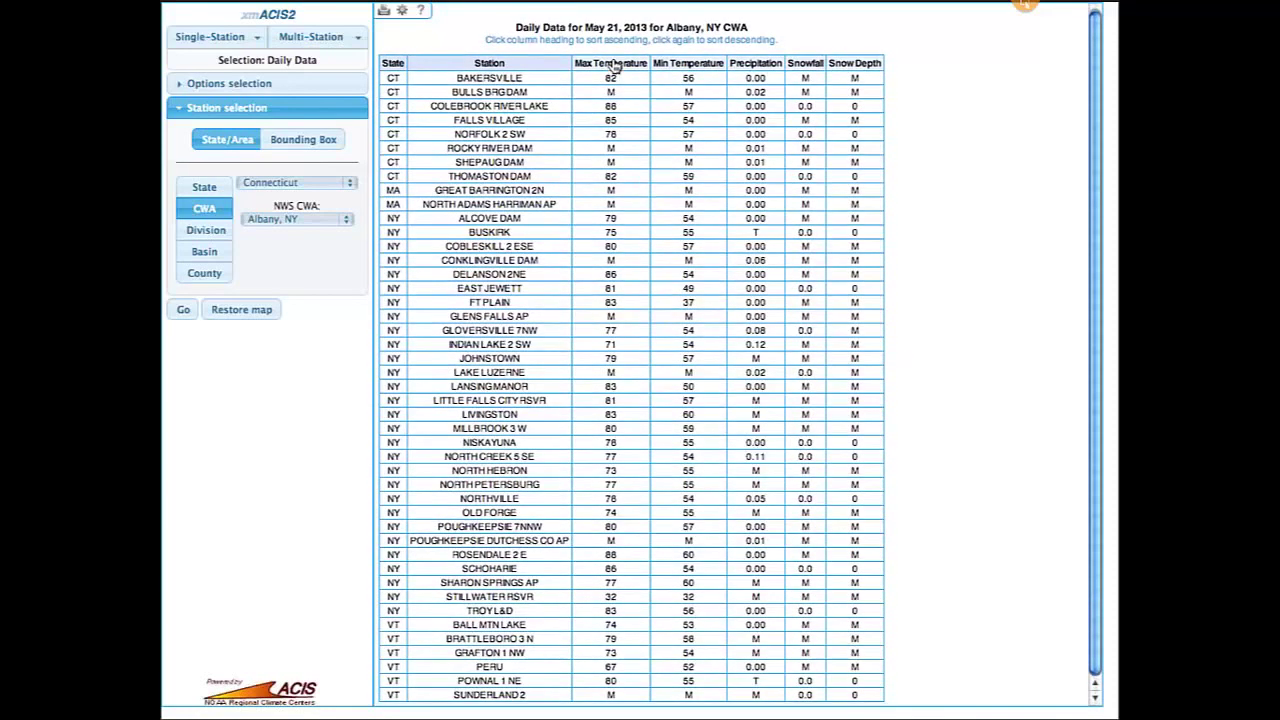
pyautogui.click(615, 64)
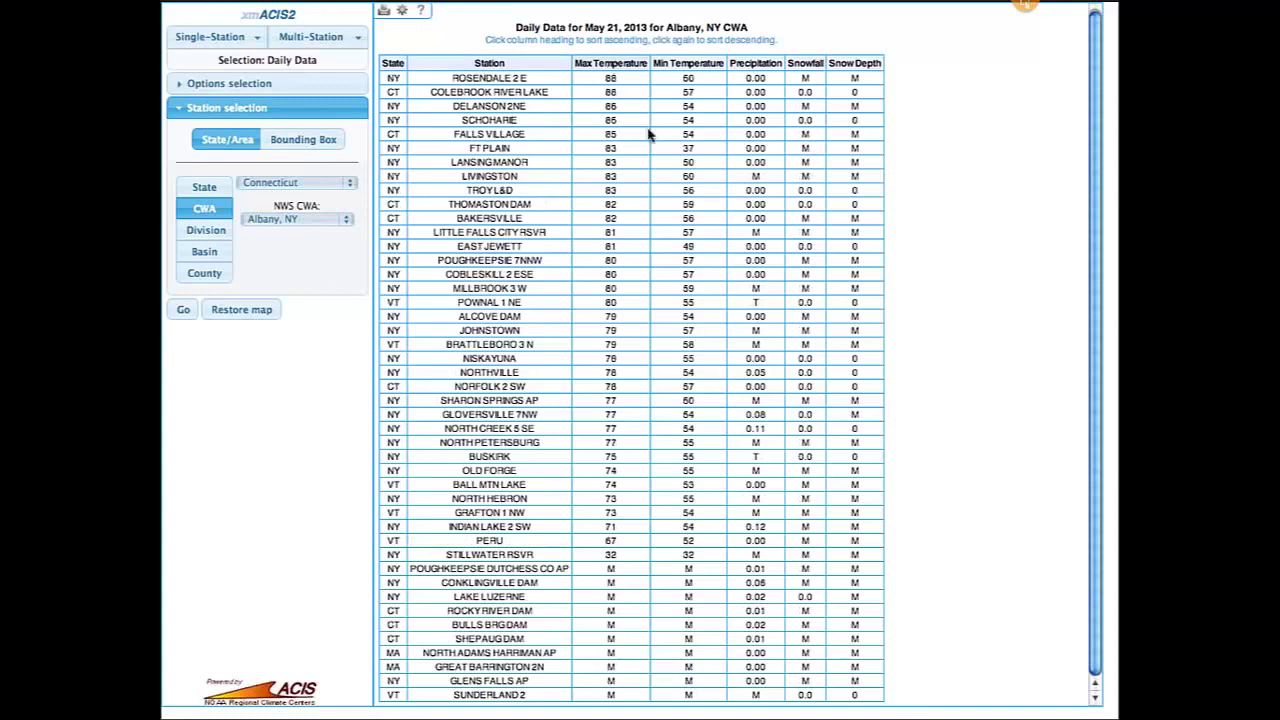
pyautogui.scroll(1, 648, 135)
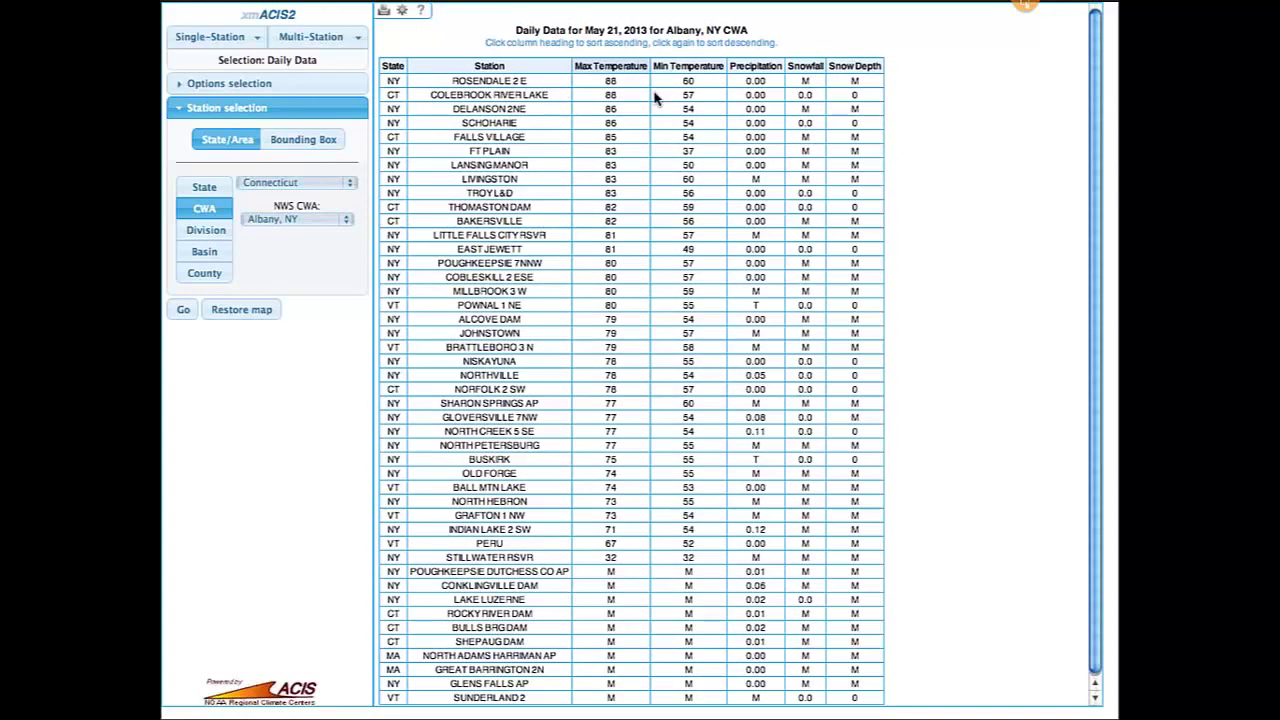
pyautogui.click(685, 66)
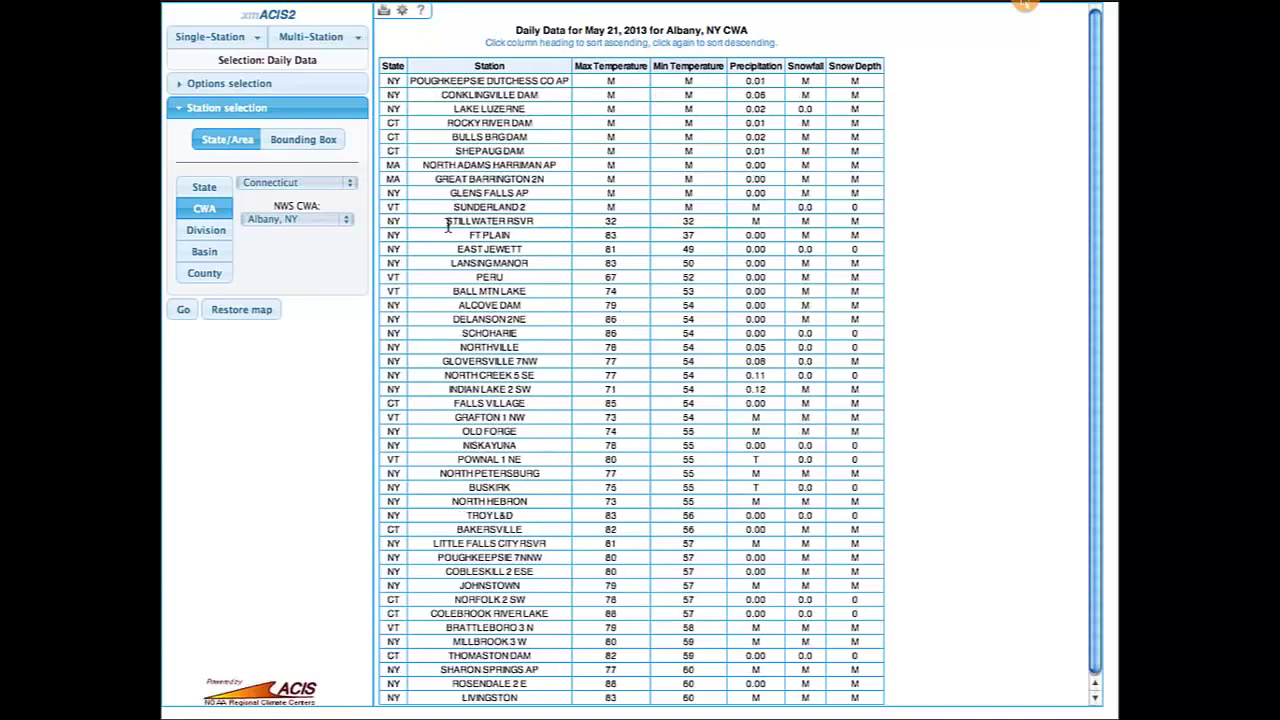
pyautogui.moveTo(441, 226); pyautogui.dragTo(705, 225)
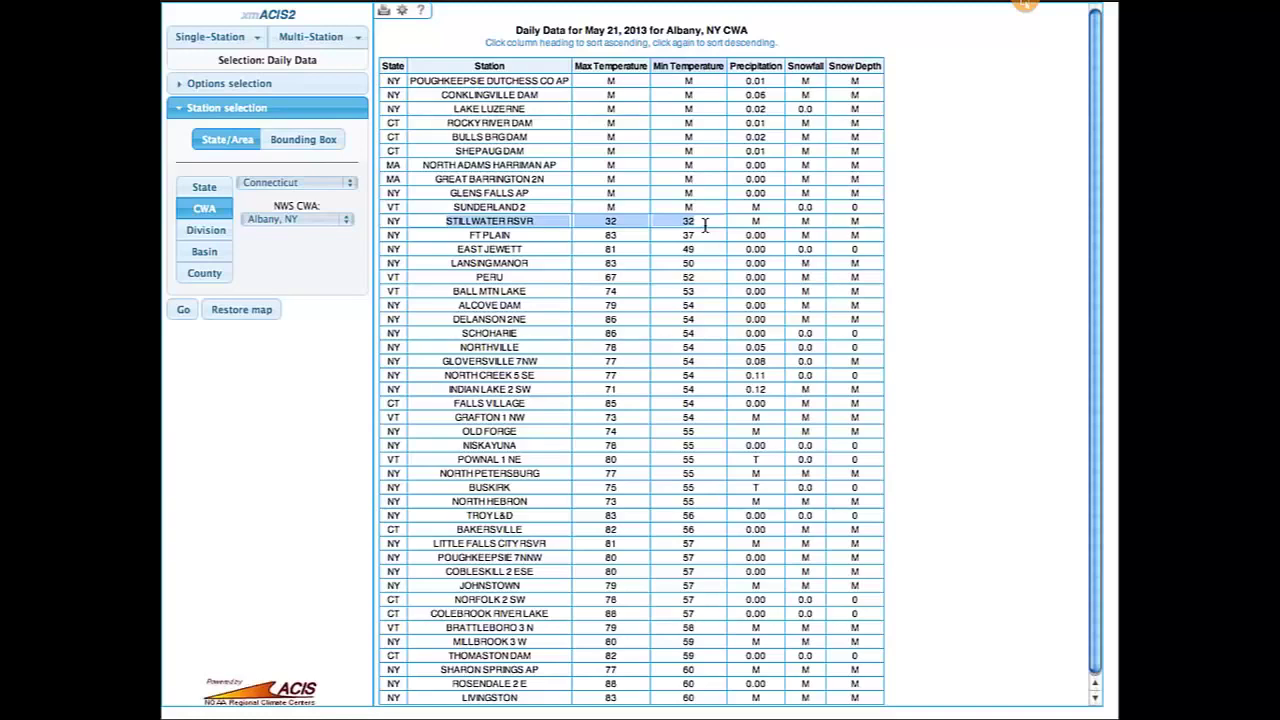
# Switch the multi-station product to Monthly Data.
pyautogui.click(290, 44)
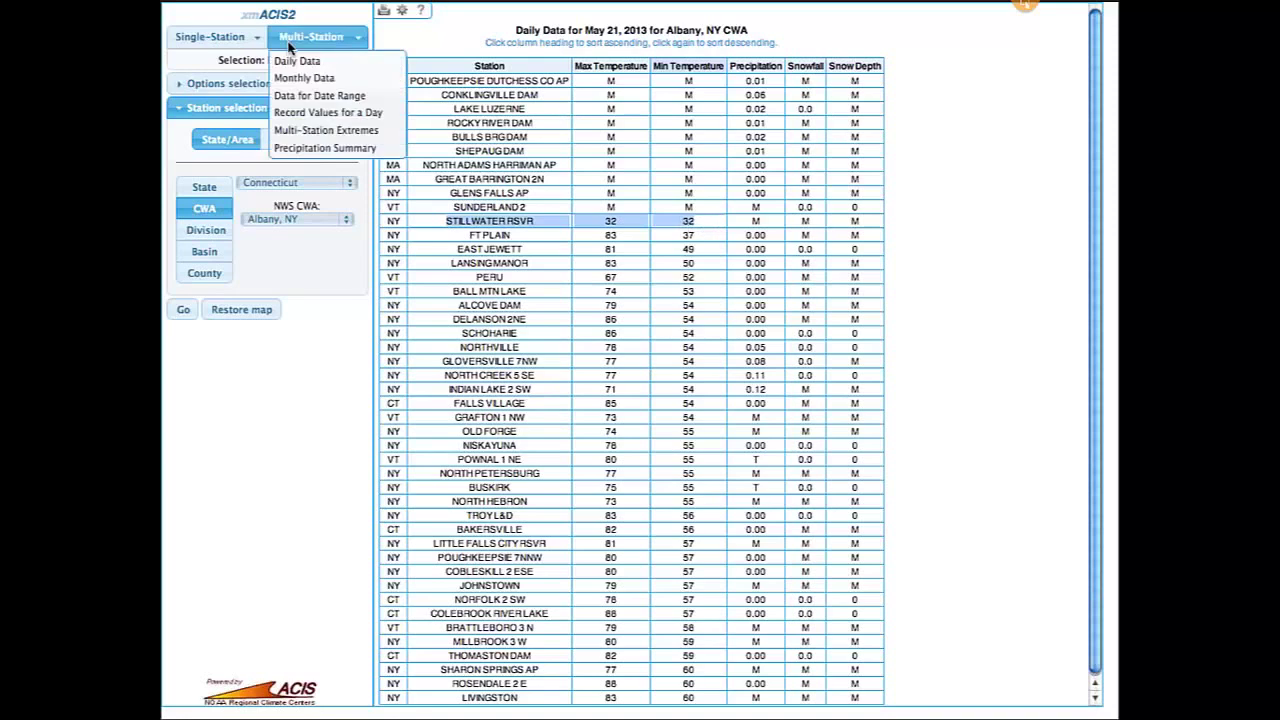
pyautogui.click(303, 78)
pyautogui.click(303, 80)
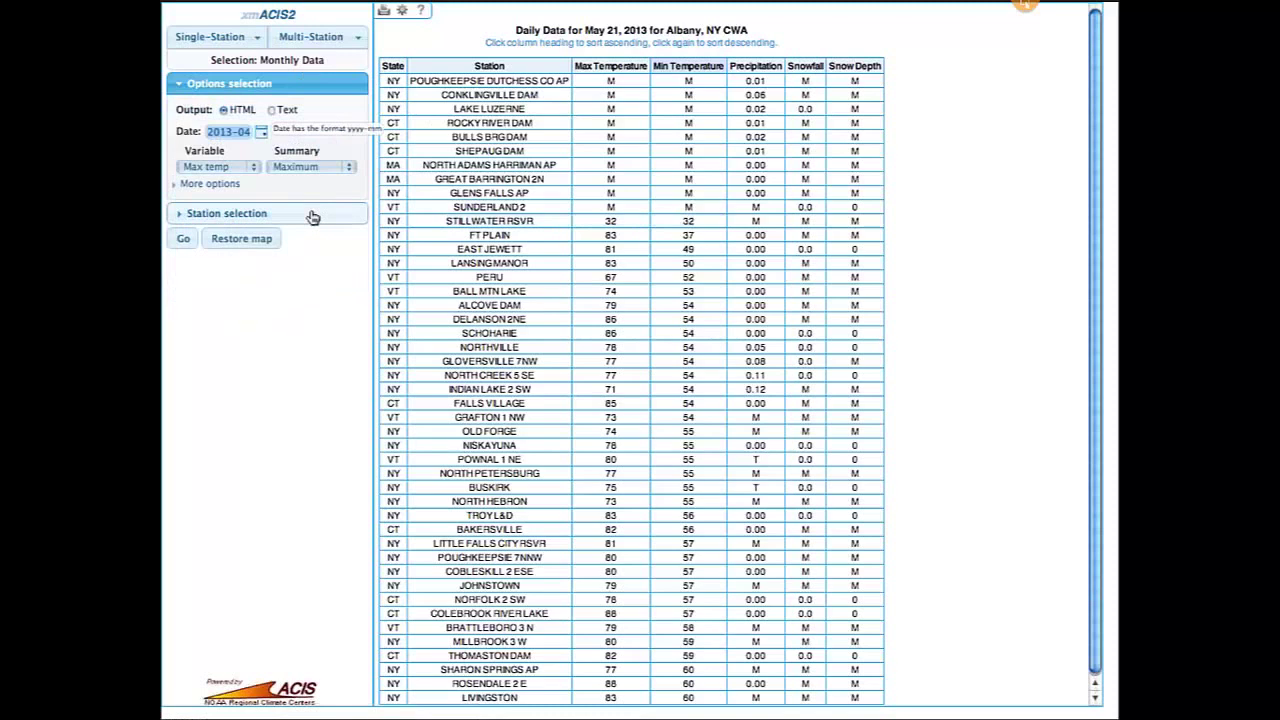
# Set the variable to Precipitation and show the additional options like maximum missing values.
pyautogui.click(250, 167)
pyautogui.click(258, 172)
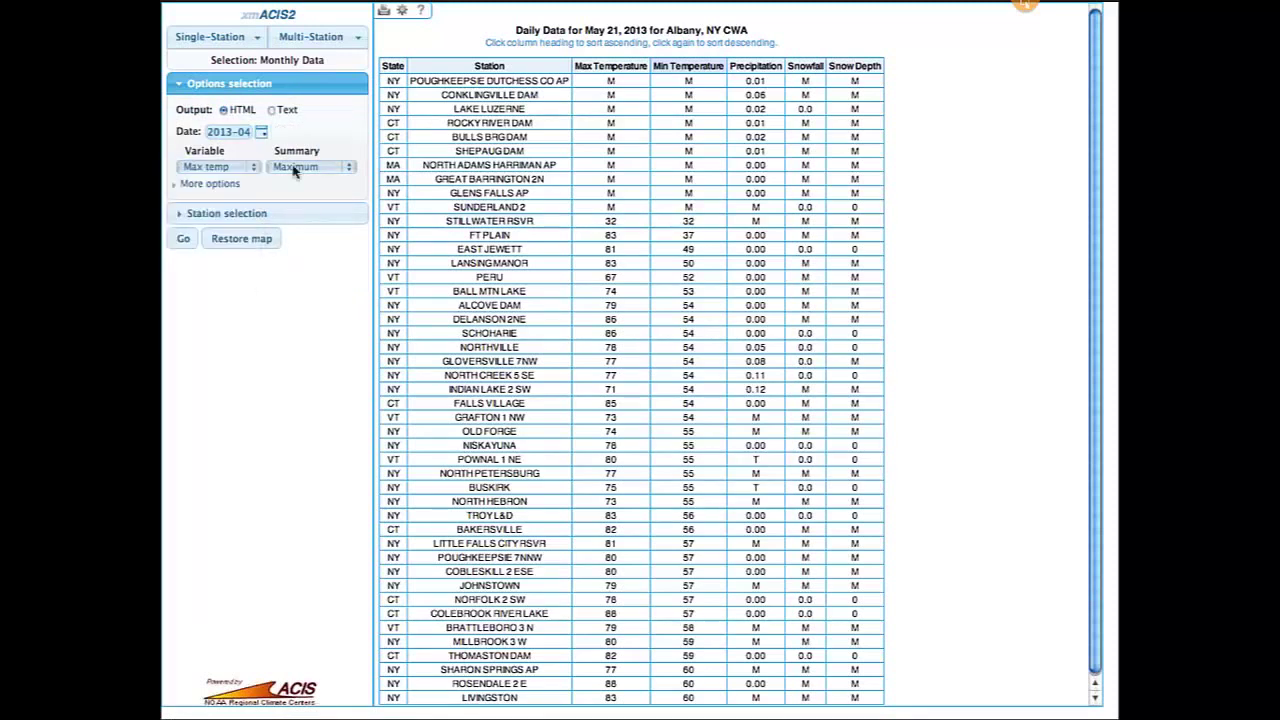
pyautogui.click(295, 170)
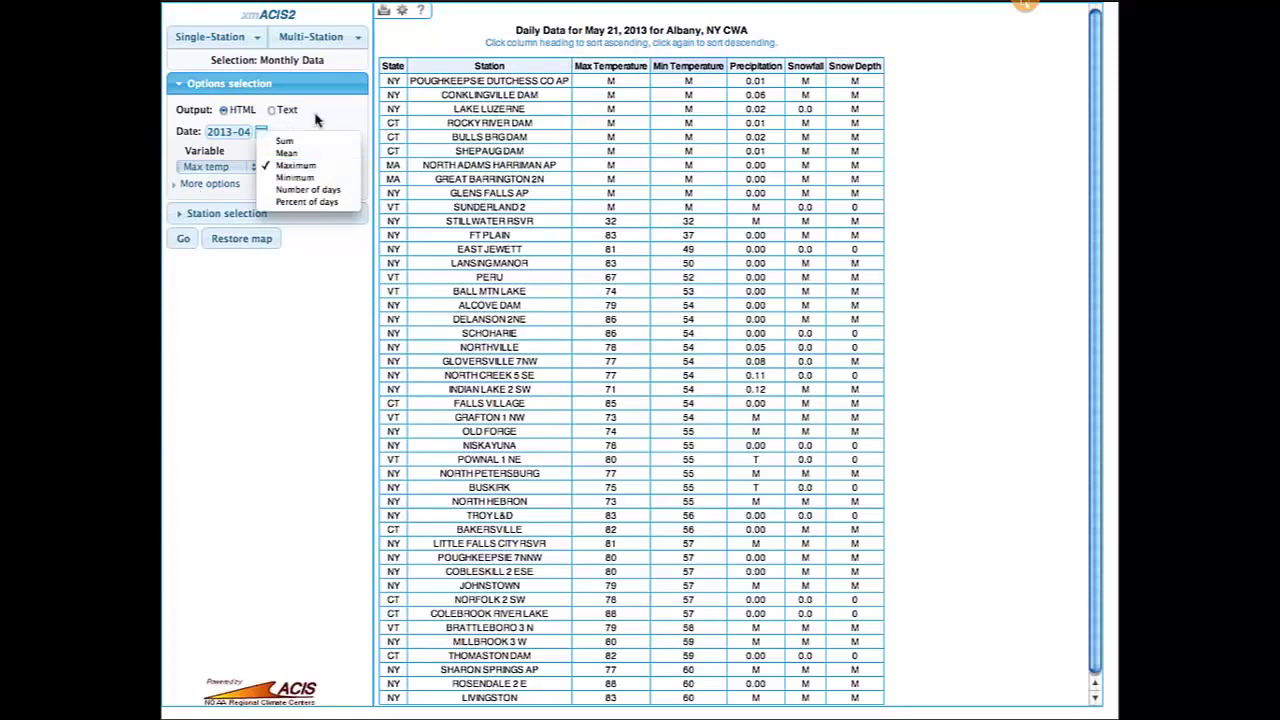
pyautogui.click(216, 170)
pyautogui.click(216, 168)
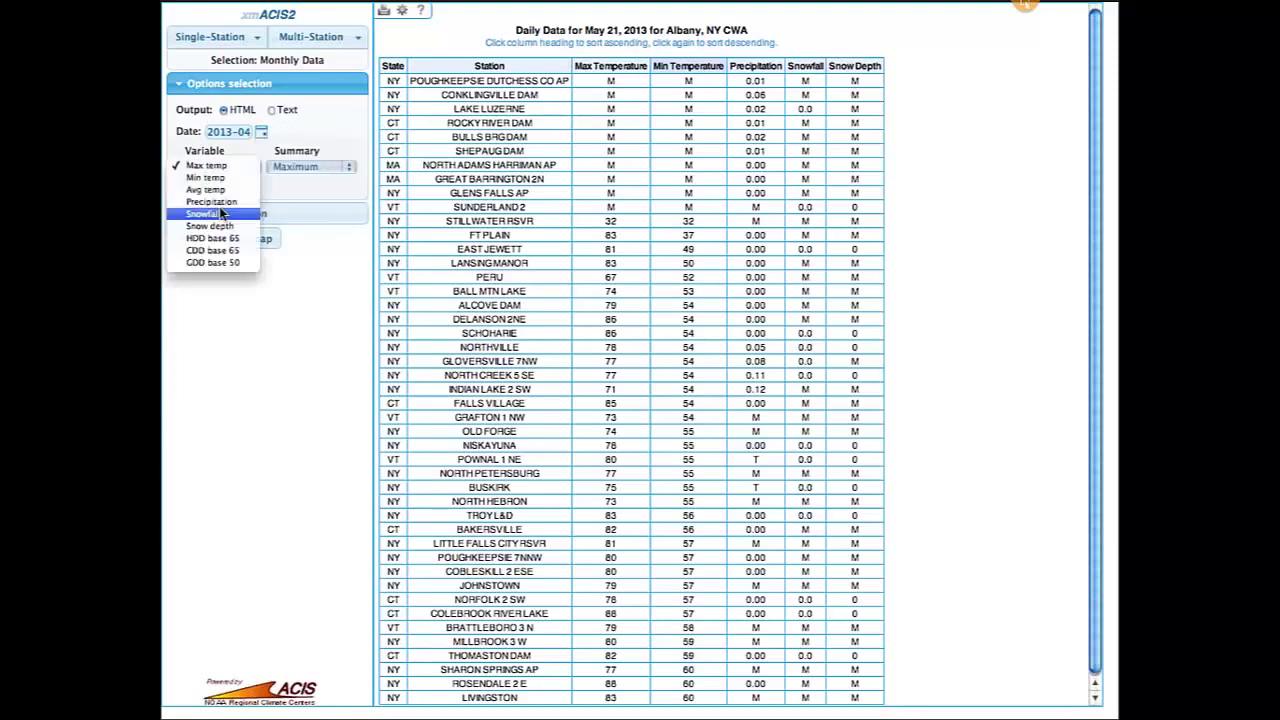
pyautogui.click(212, 201)
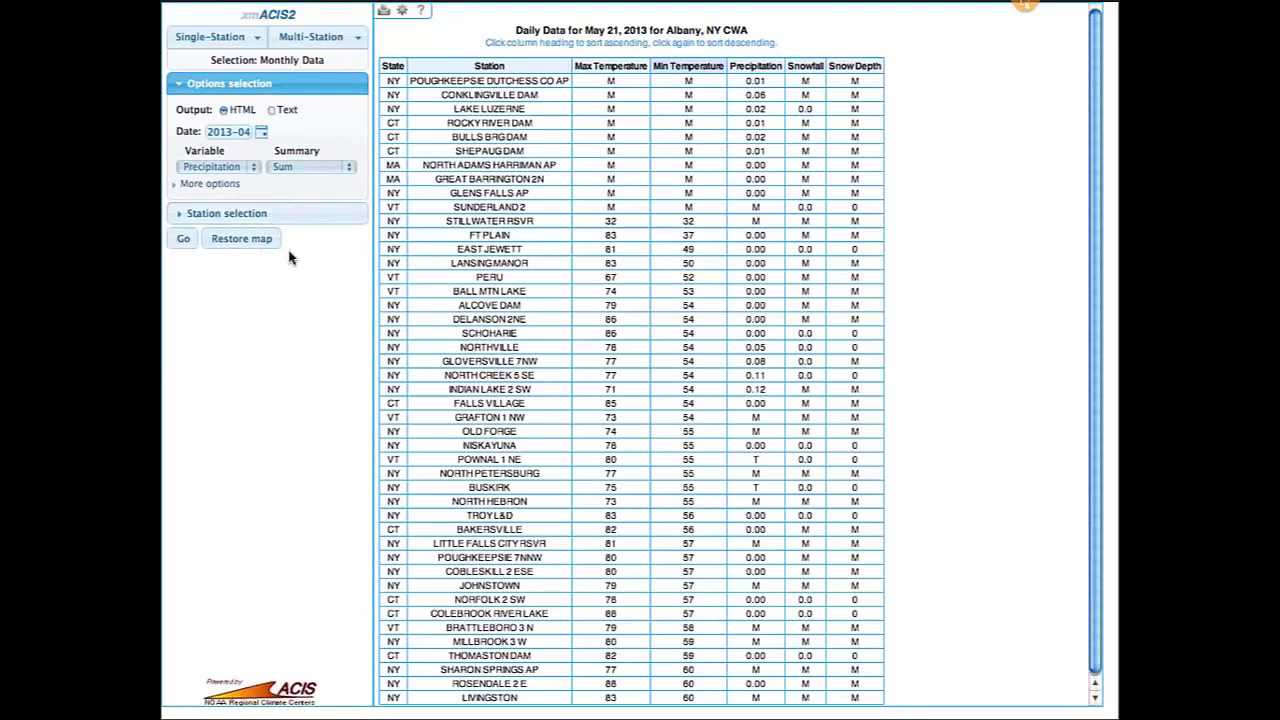
pyautogui.click(214, 186)
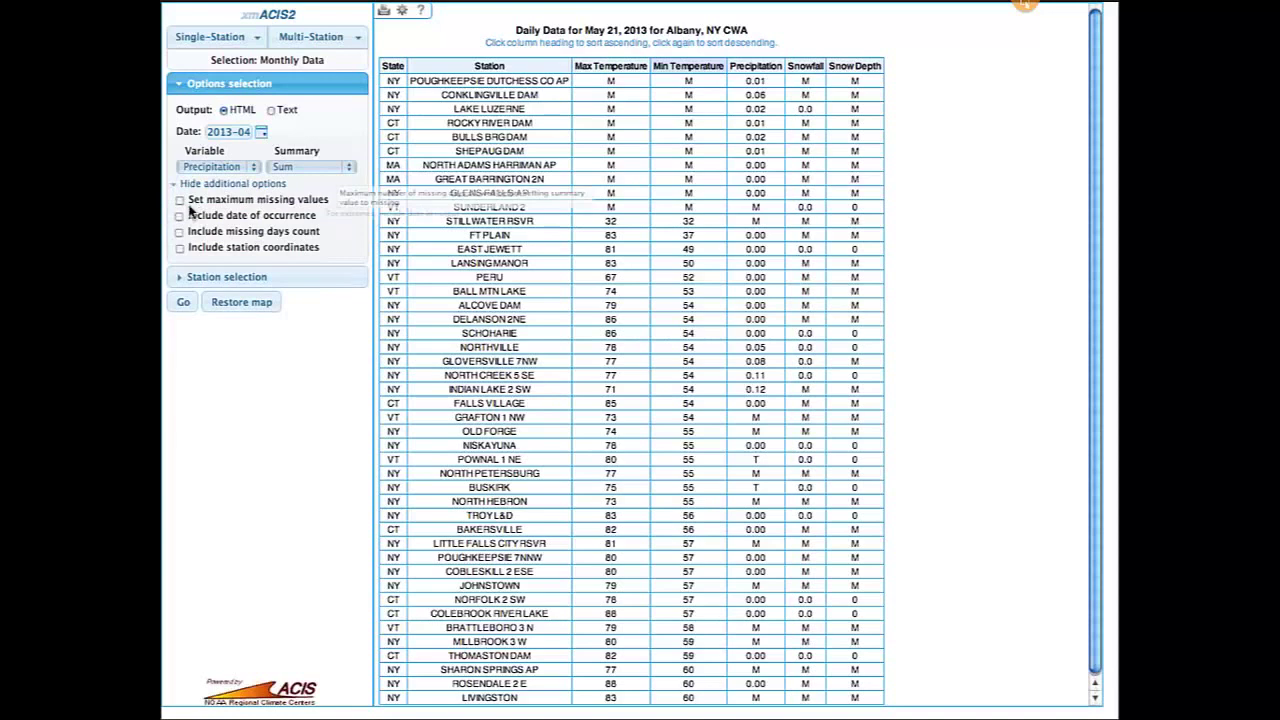
# Run the April 2013 monthly precipitation query and review the Albany CWA station totals.
pyautogui.click(184, 304)
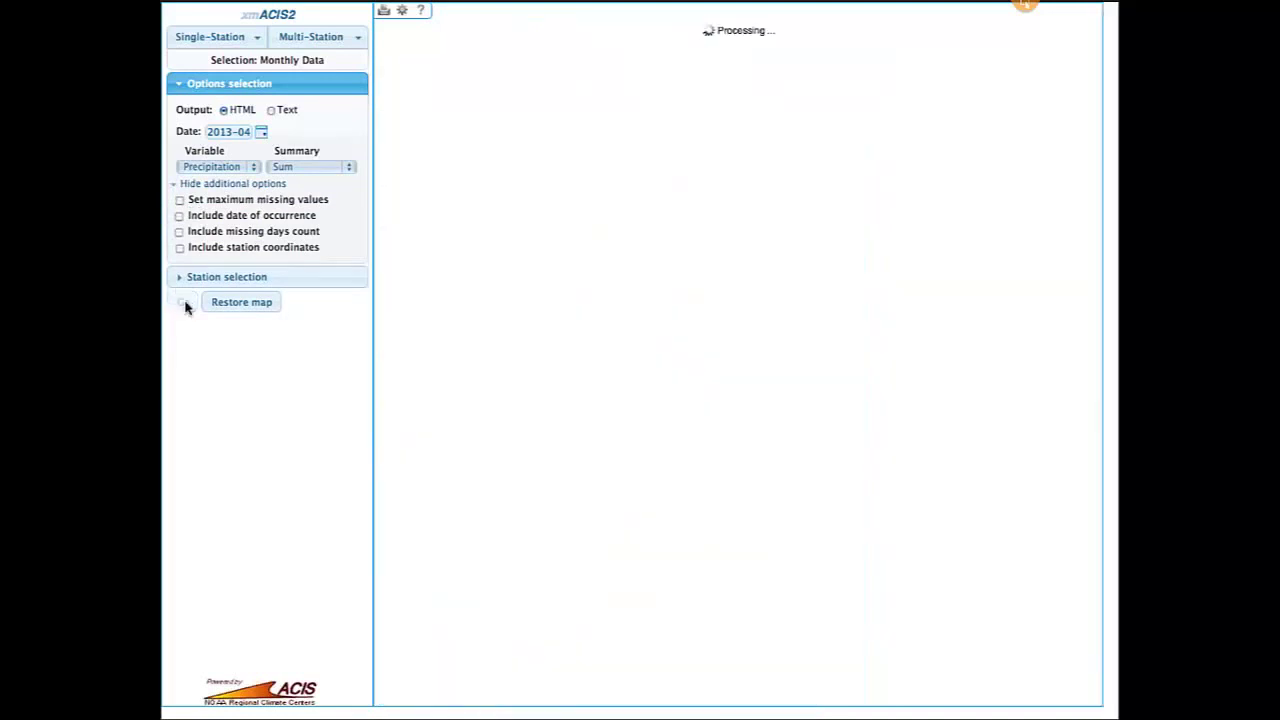
pyautogui.scroll(-1, 617, 330)
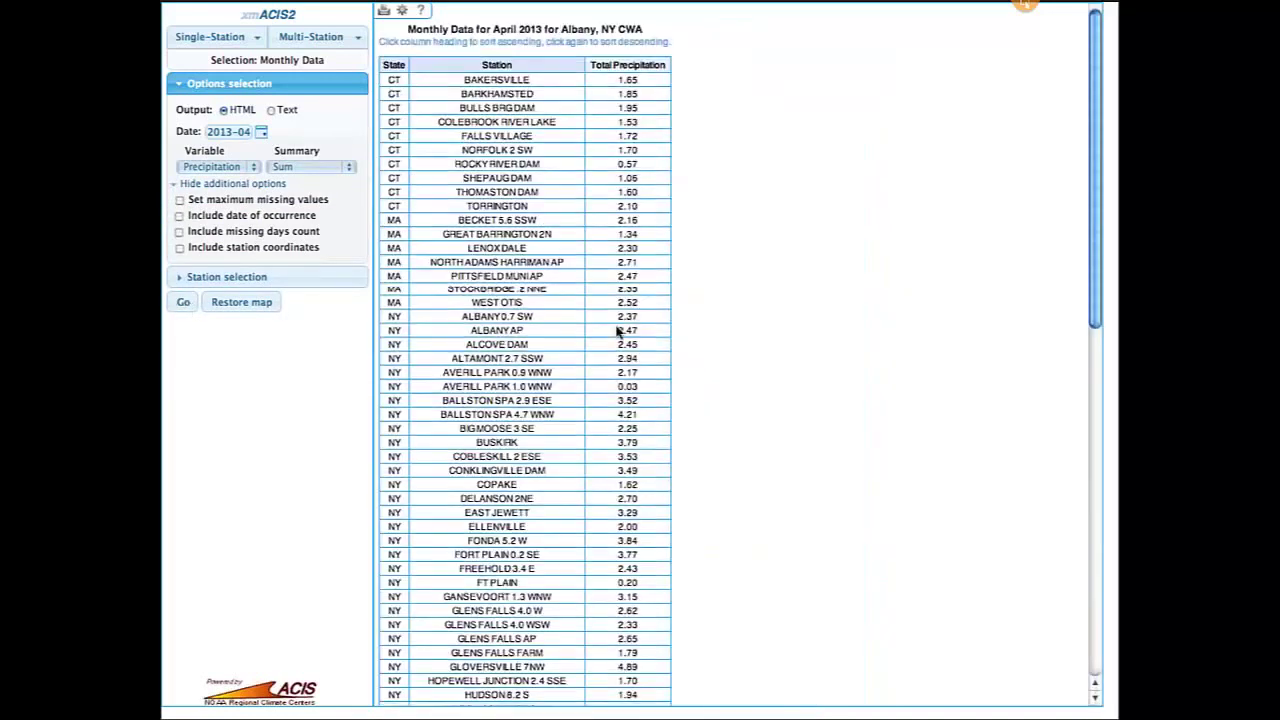
pyautogui.scroll(-10, 617, 330)
pyautogui.scroll(-1, 617, 333)
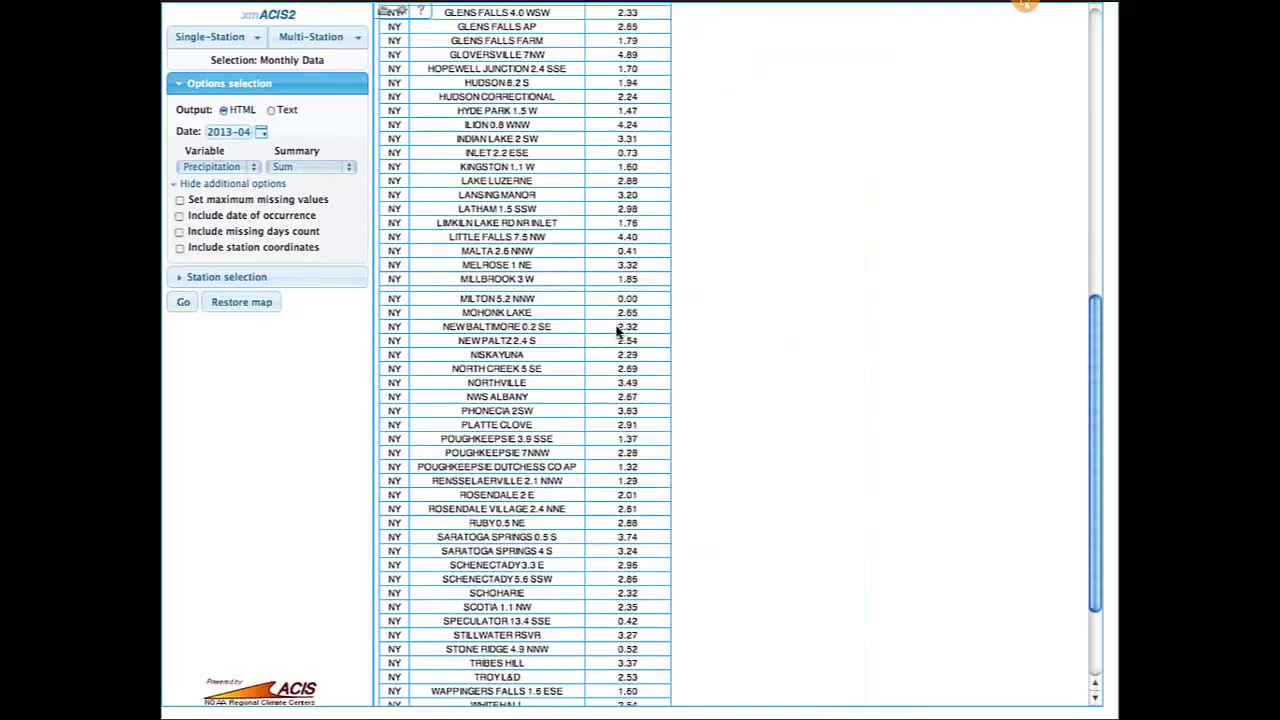
pyautogui.scroll(-2, 617, 331)
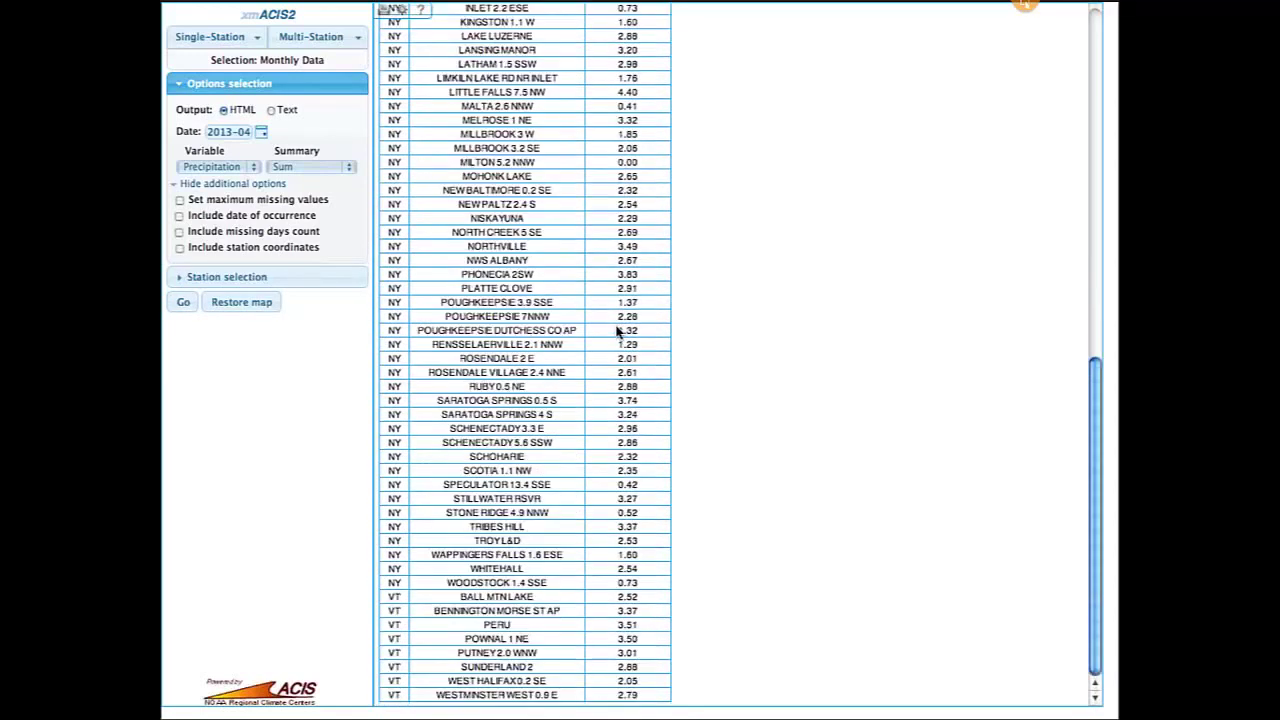
pyautogui.scroll(15, 617, 331)
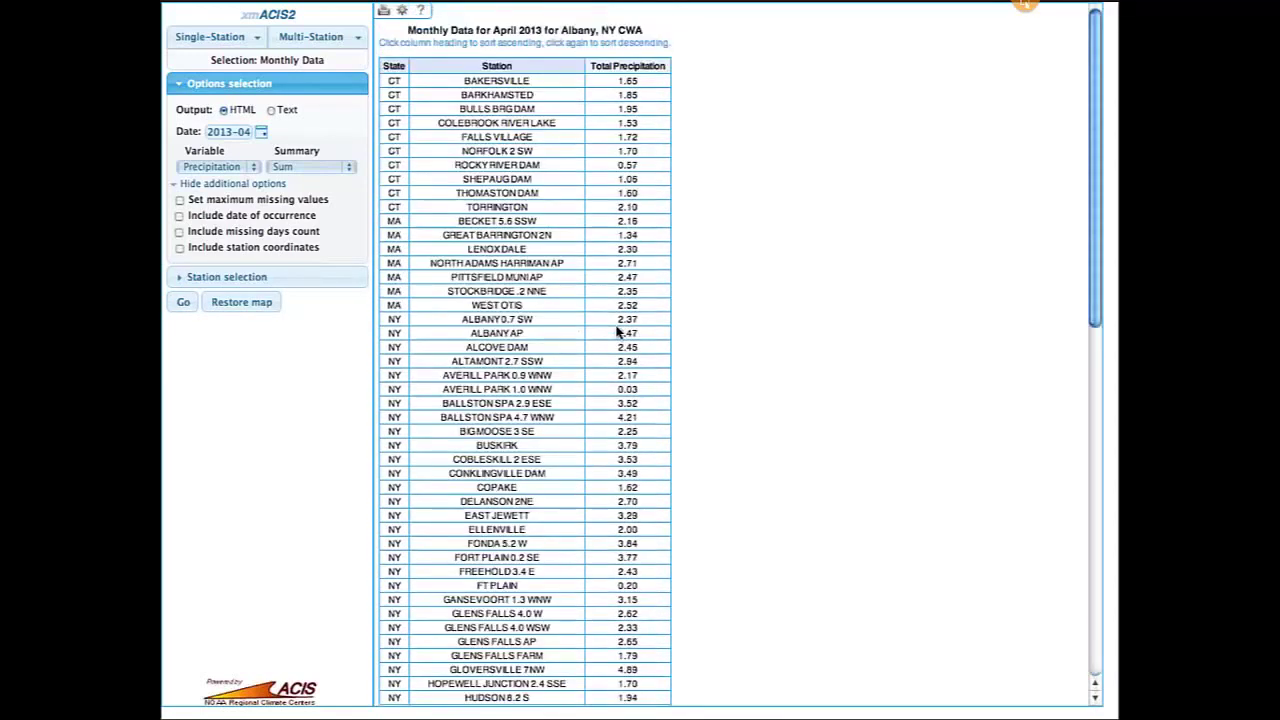
pyautogui.scroll(-5, 617, 333)
pyautogui.scroll(-2, 617, 331)
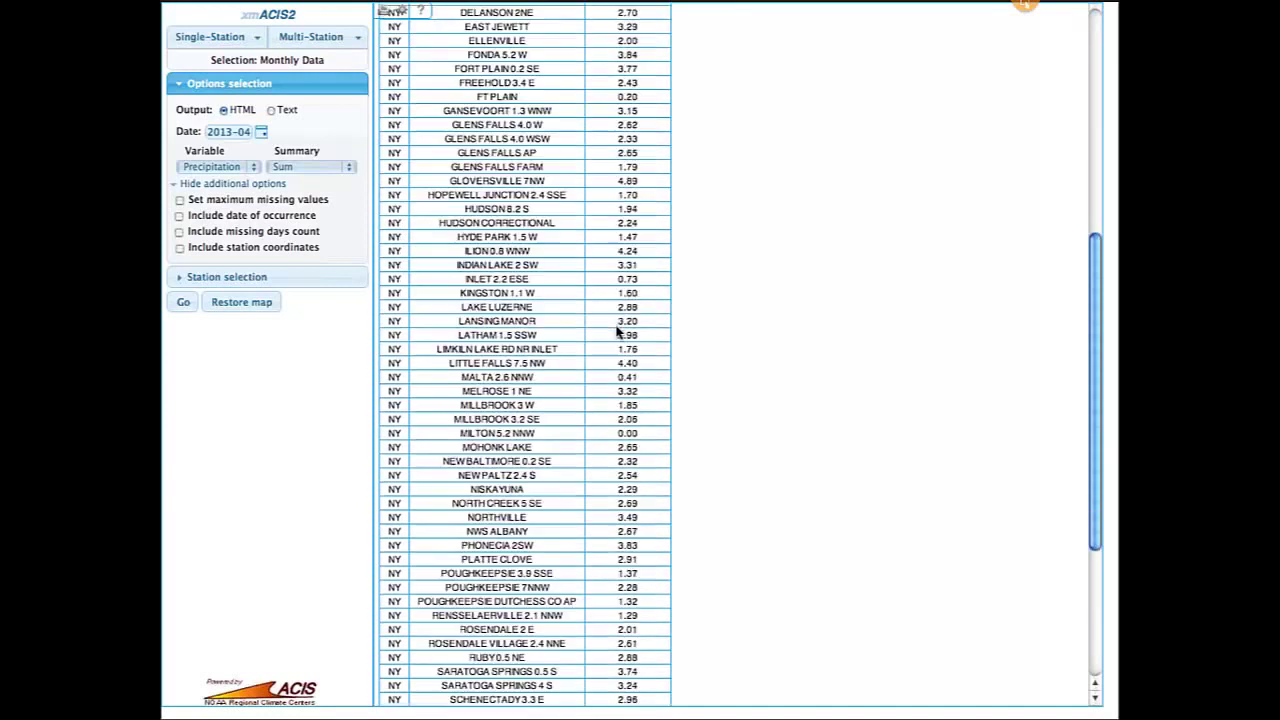
pyautogui.scroll(-4, 617, 331)
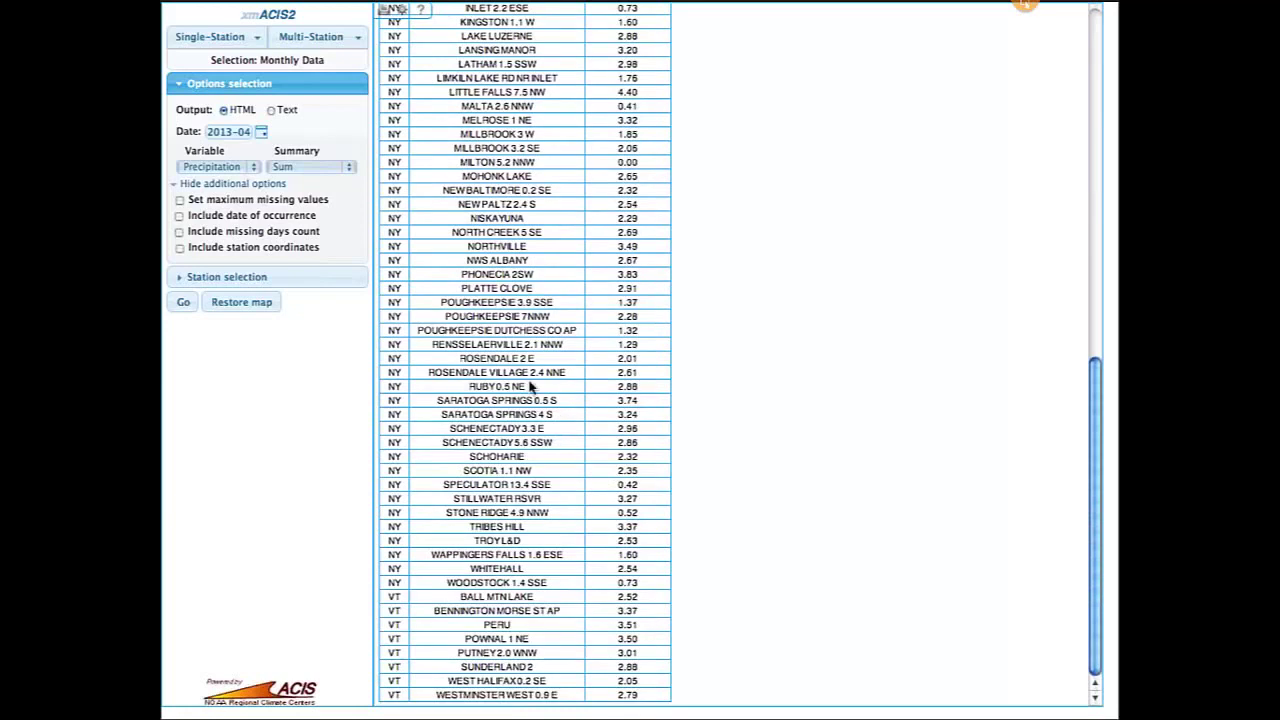
pyautogui.moveTo(546, 376); pyautogui.dragTo(569, 377)
pyautogui.scroll(10, 452, 322)
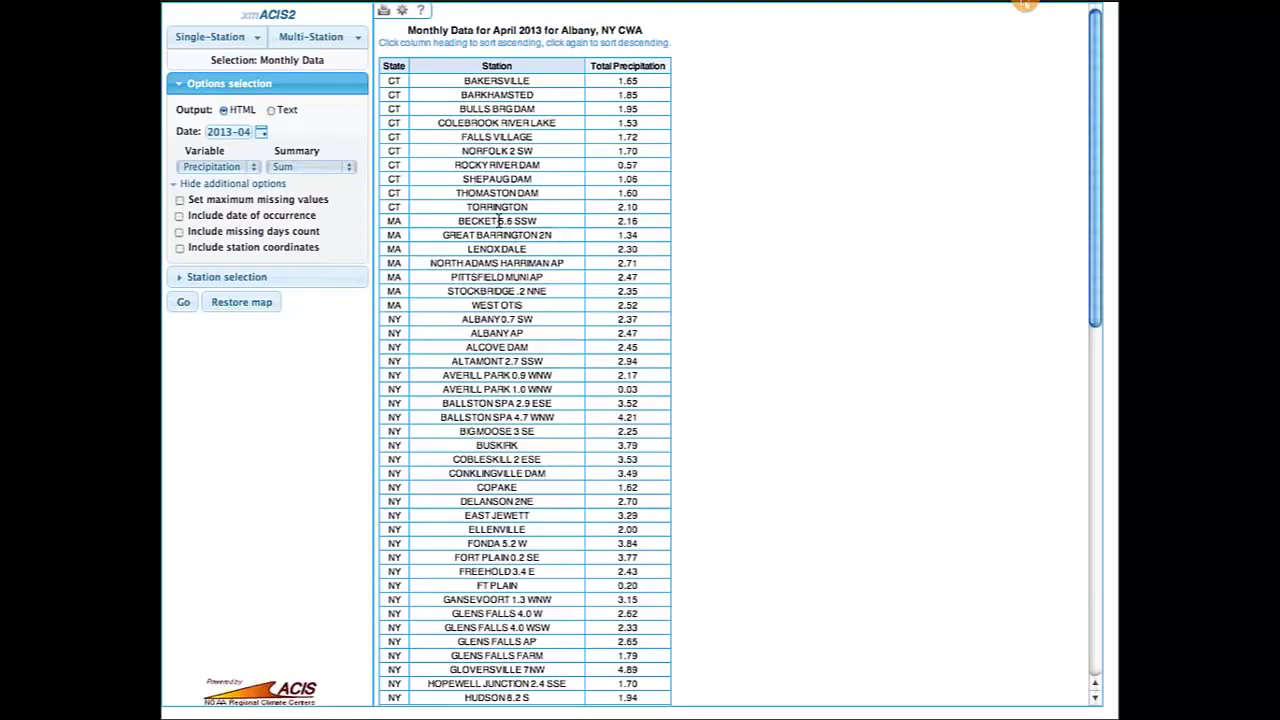
pyautogui.moveTo(498, 221); pyautogui.dragTo(515, 220)
# Enable maximum missing values at 1 day and rerun the April 2013 precipitation totals.
pyautogui.click(180, 201)
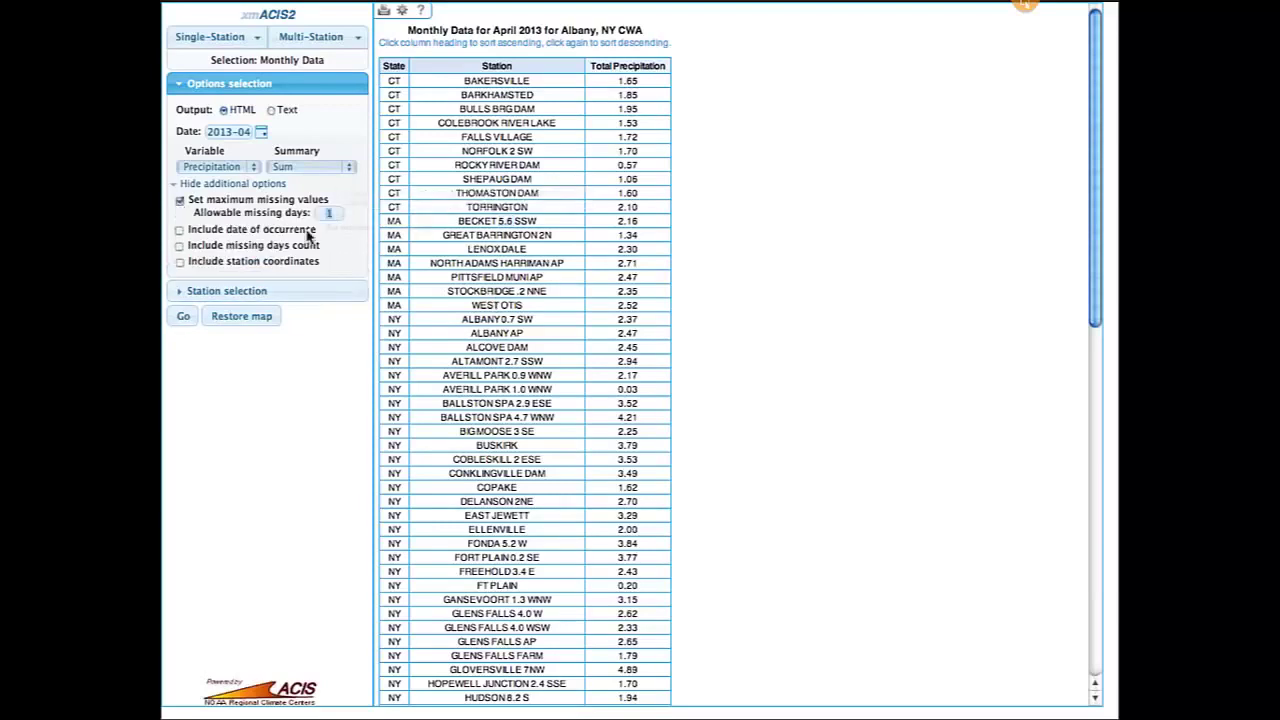
pyautogui.click(182, 318)
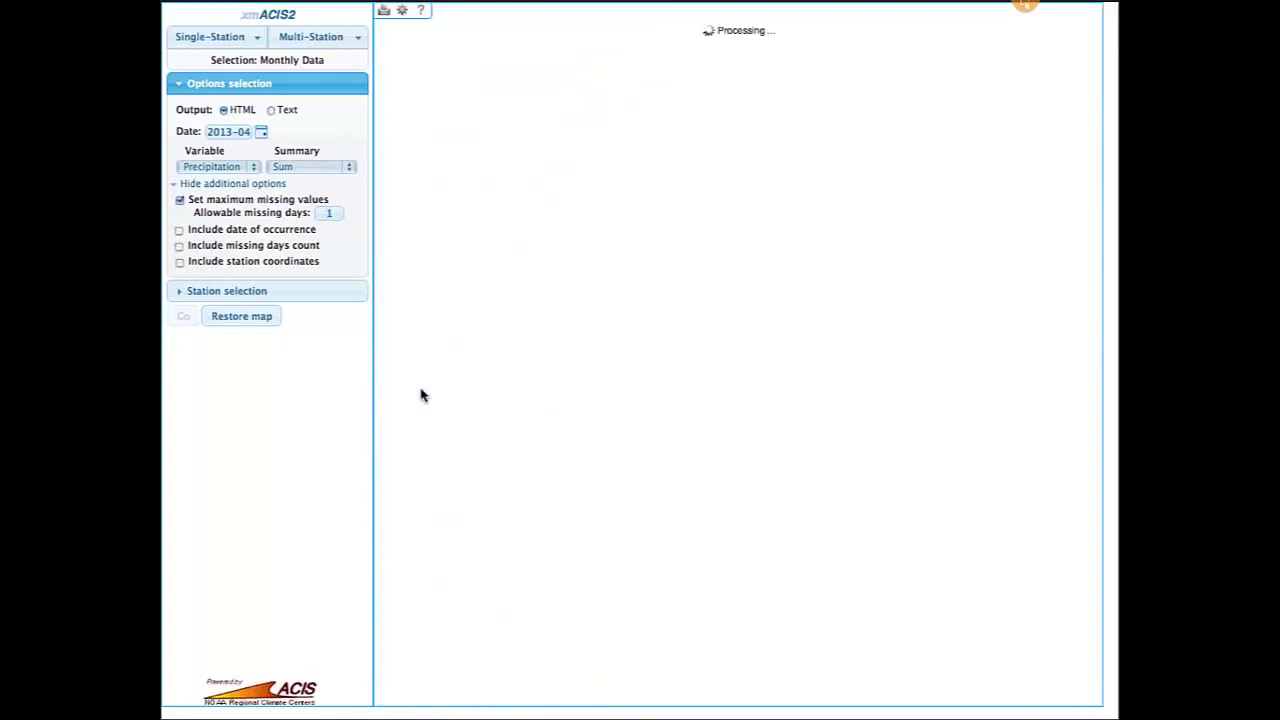
pyautogui.scroll(-10, 583, 337)
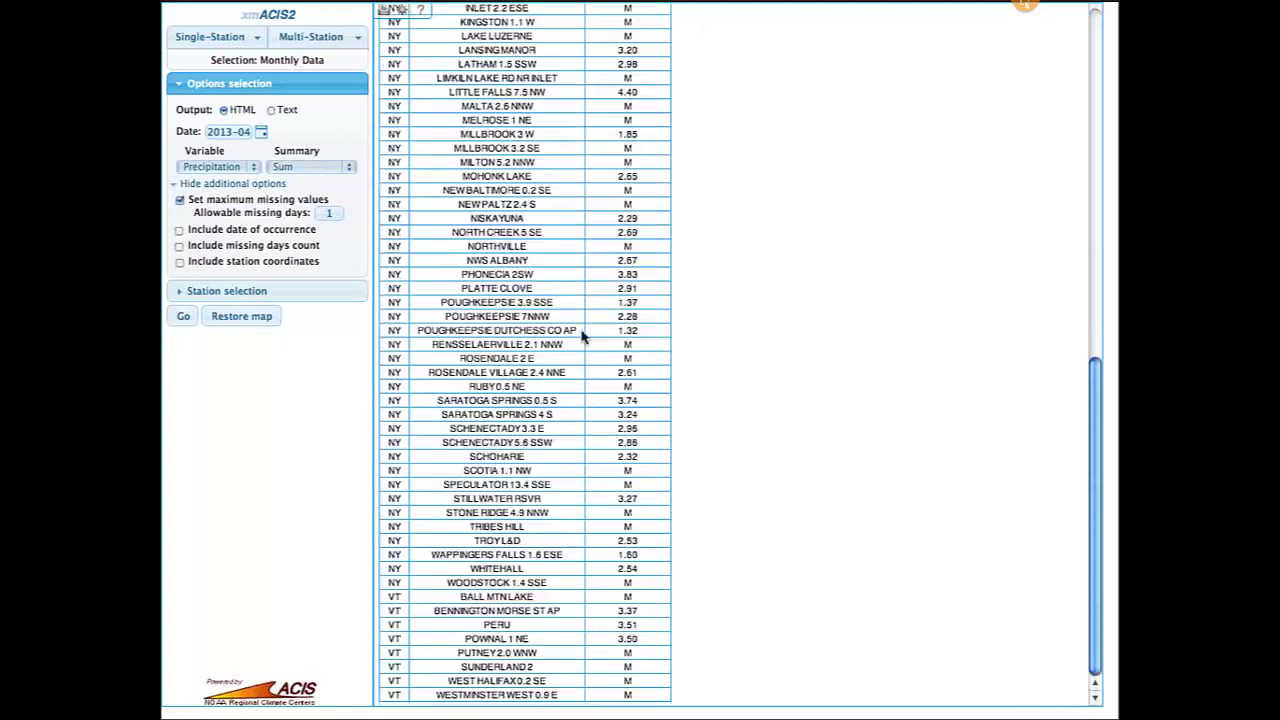
pyautogui.scroll(10, 583, 337)
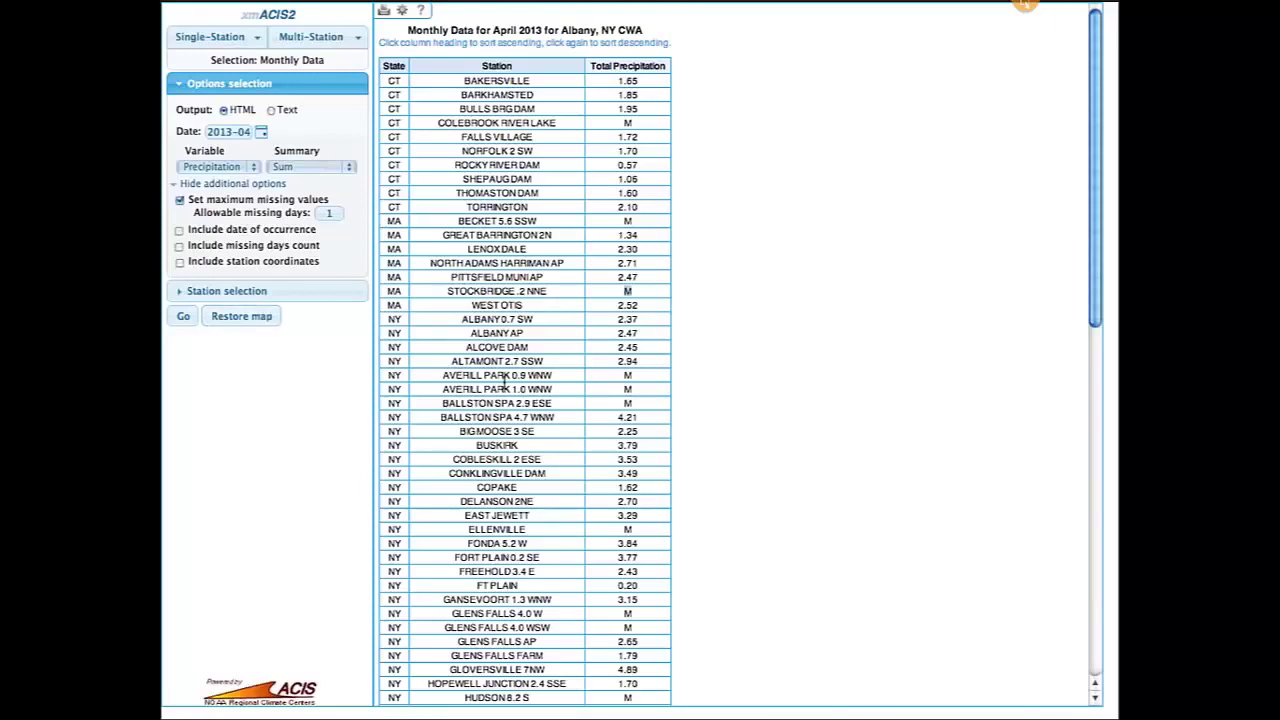
pyautogui.scroll(-10, 505, 380)
pyautogui.scroll(10, 505, 380)
pyautogui.click(301, 44)
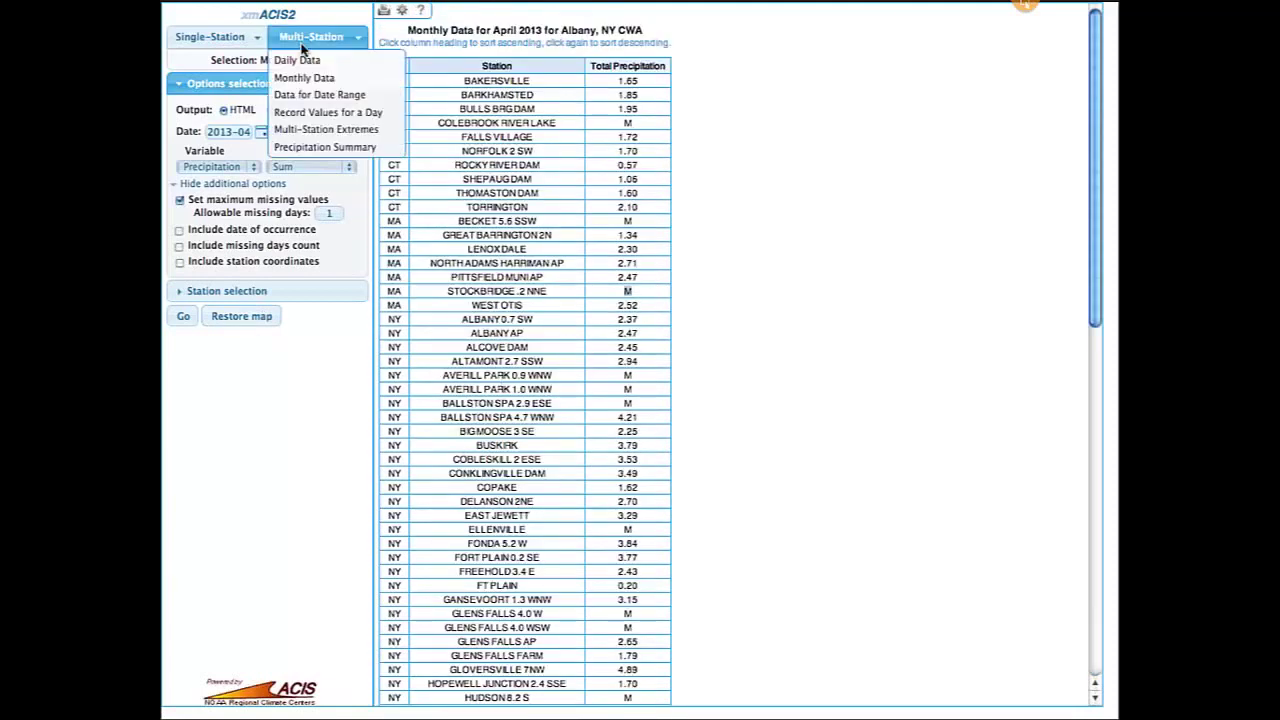
# Switch the multi-station product to Record Values for a Day.
pyautogui.click(318, 96)
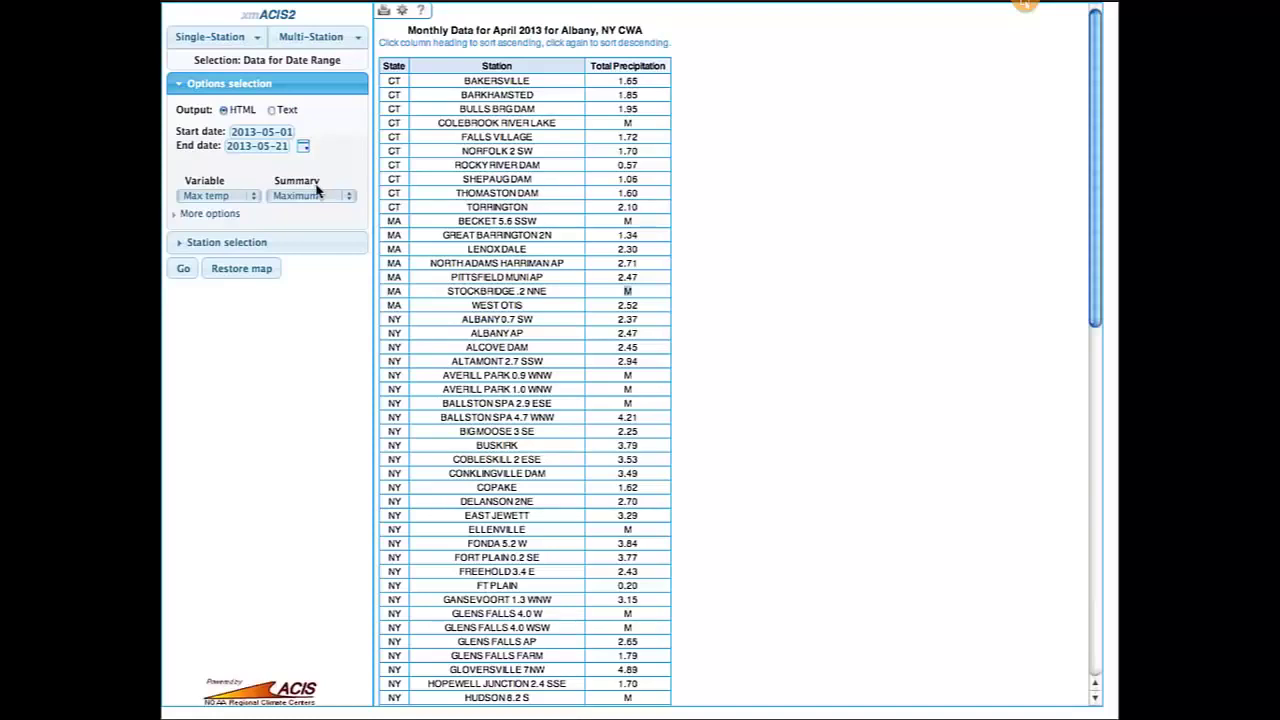
pyautogui.click(311, 37)
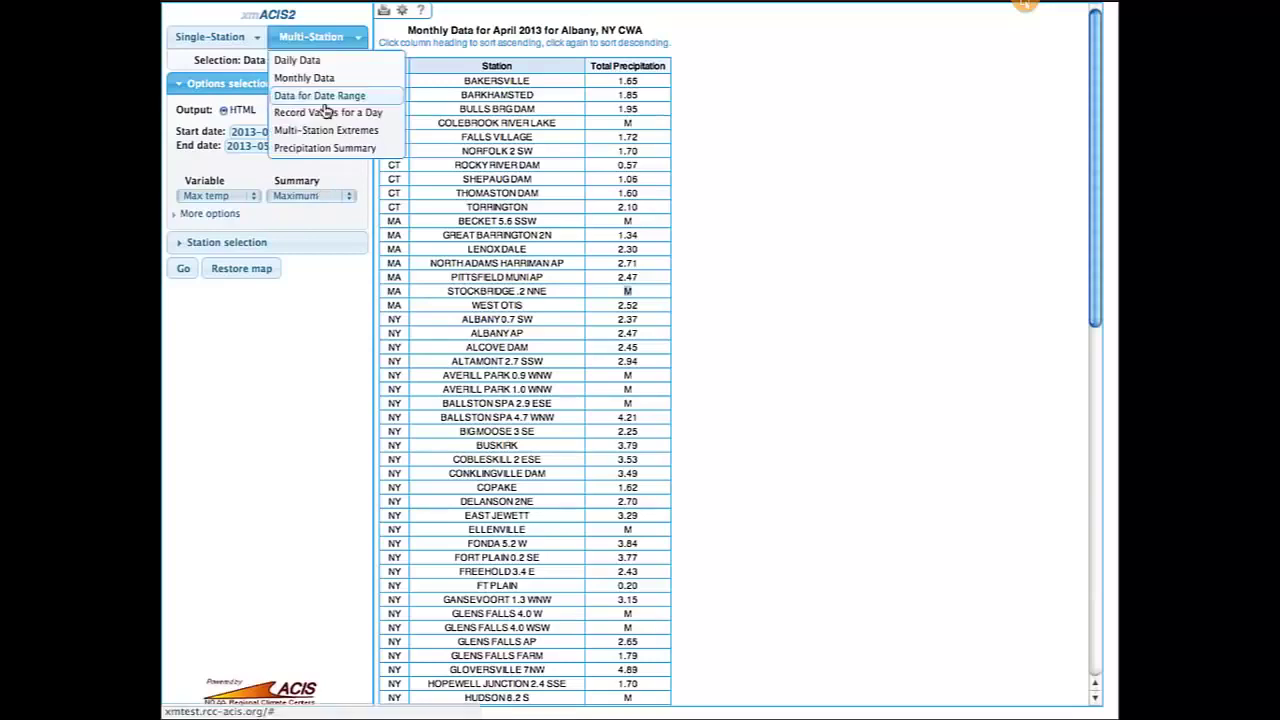
pyautogui.click(326, 113)
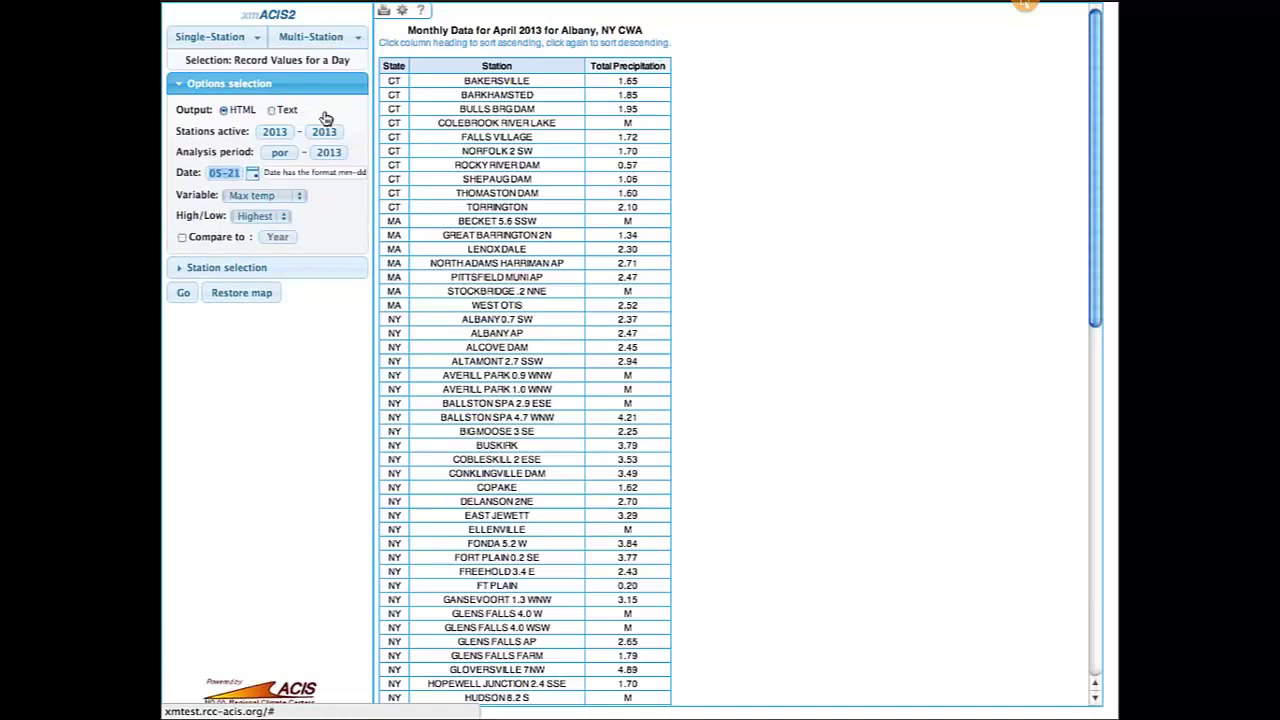
# Set the date to 05-14, the variable to Min temp, and the record type to Lowest.
pyautogui.click(237, 174)
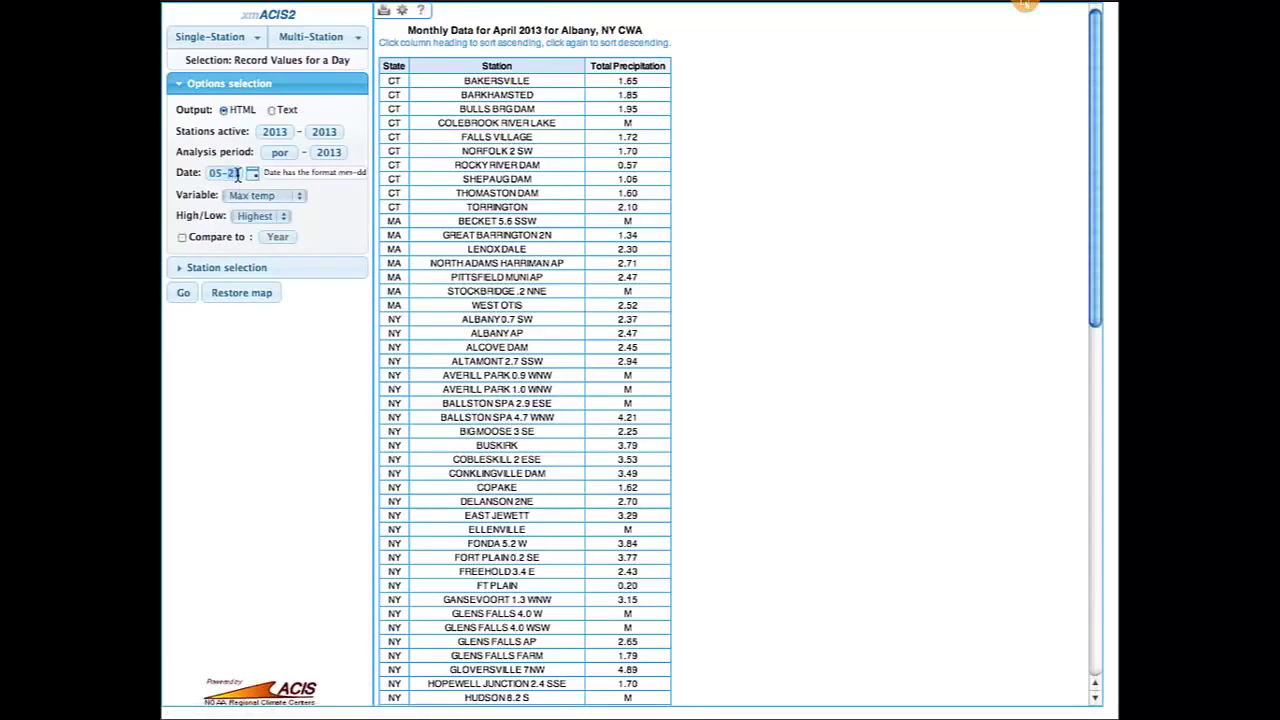
pyautogui.doubleClick(240, 173)
pyautogui.write('05-14')
pyautogui.click(265, 196)
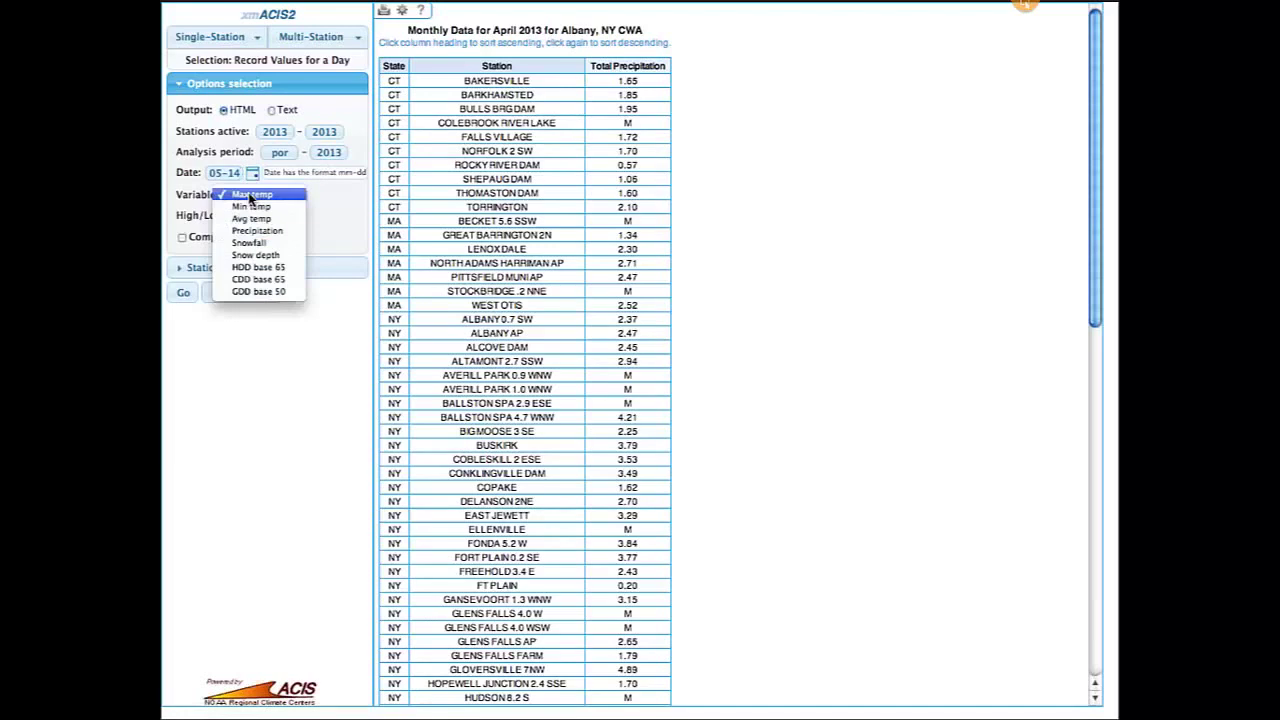
pyautogui.click(262, 208)
pyautogui.click(258, 215)
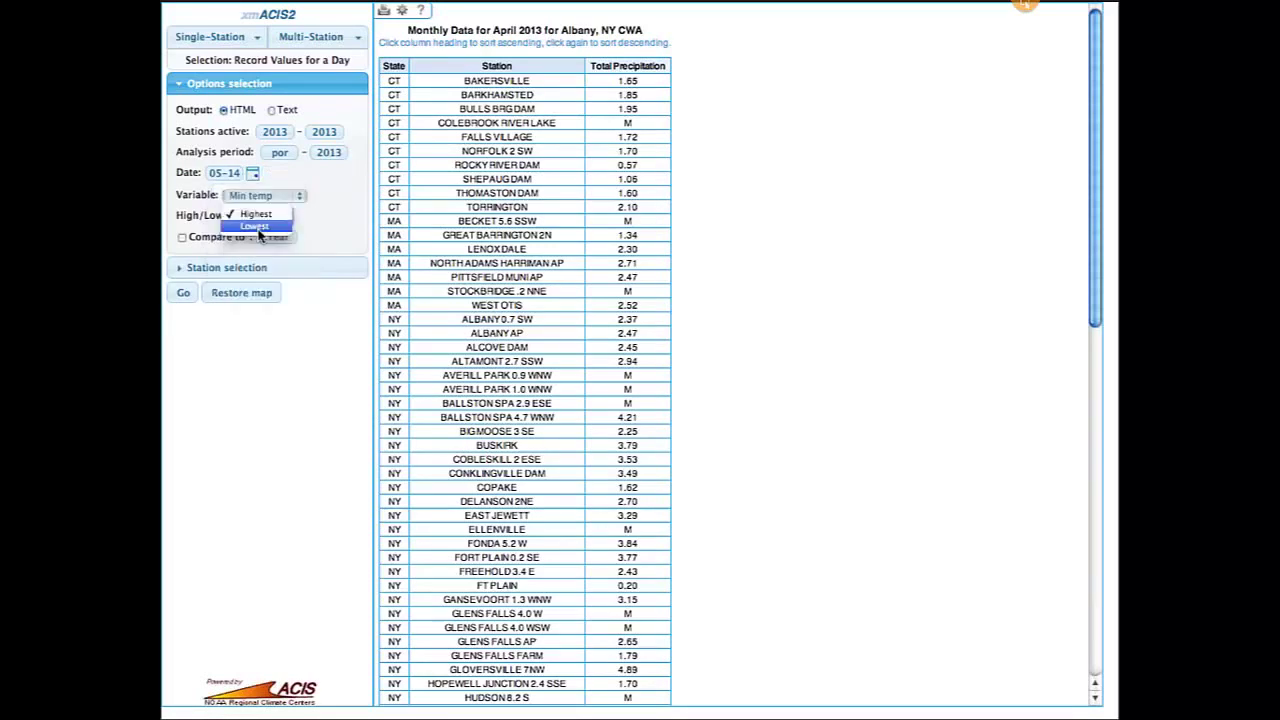
pyautogui.press('Escape')
pyautogui.press('Down')
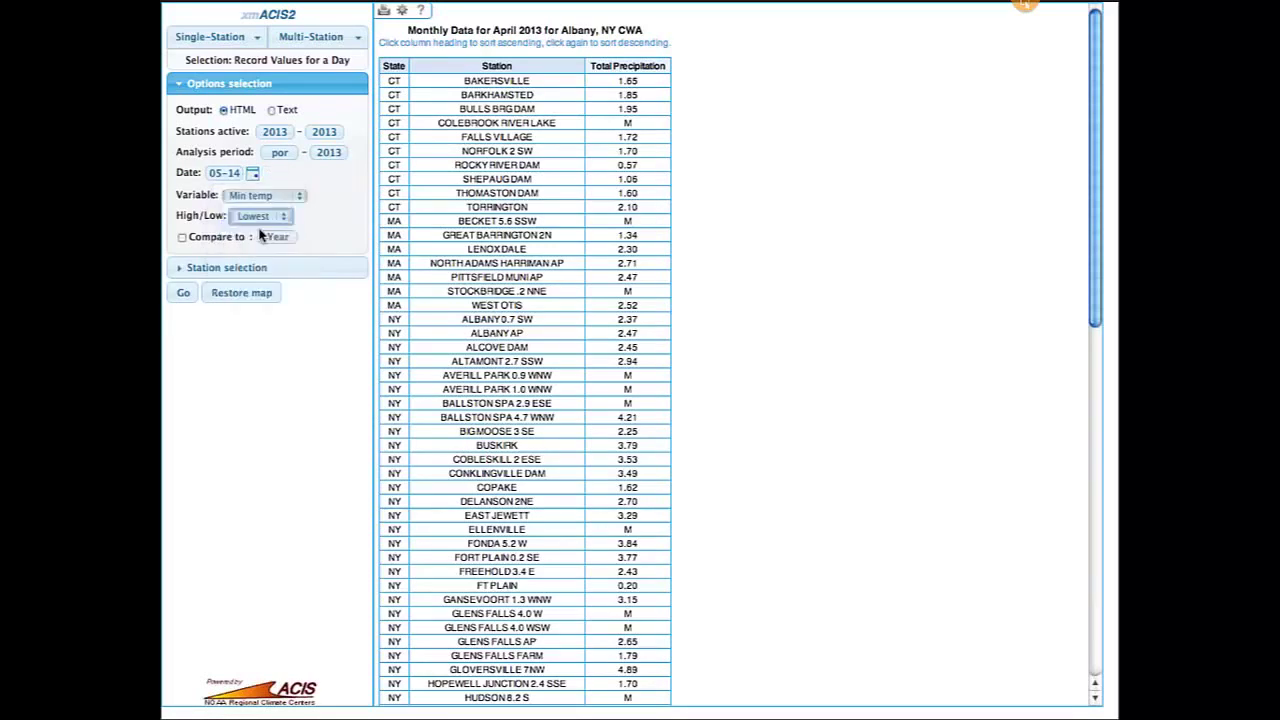
# Select stations by a bounding box drawn from near Geneva to Horseheads.
pyautogui.click(227, 268)
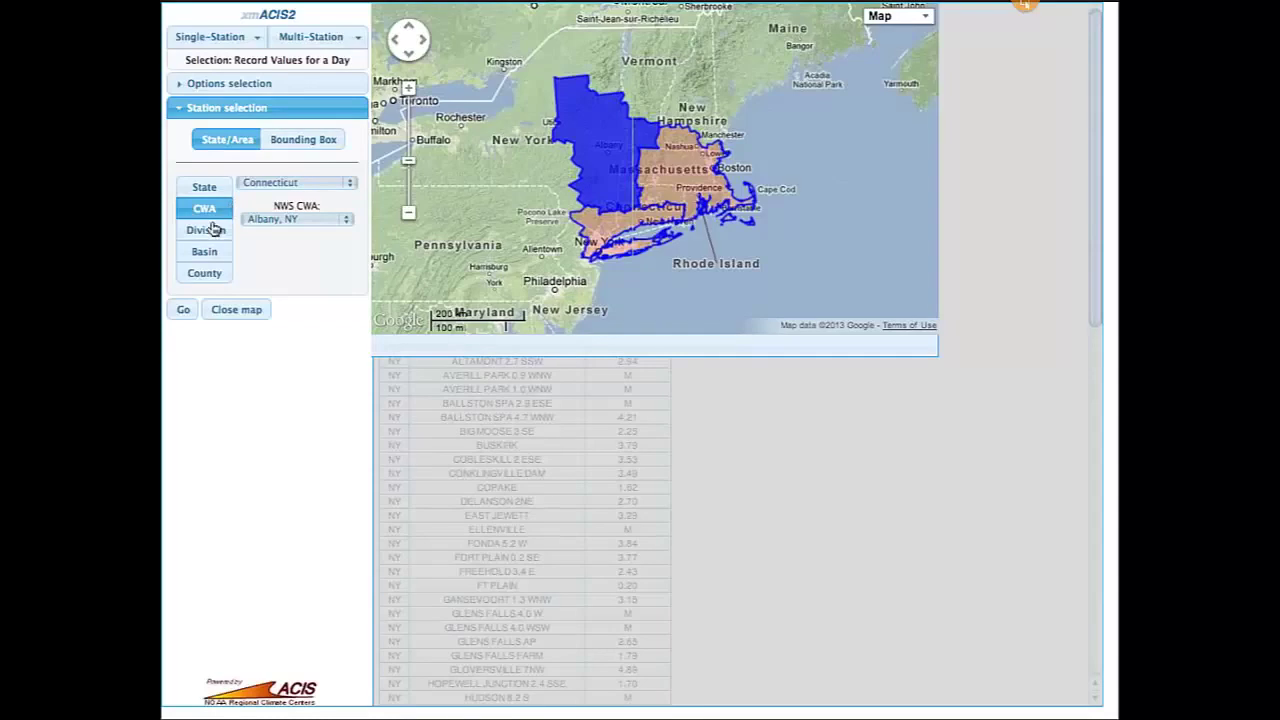
pyautogui.click(315, 145)
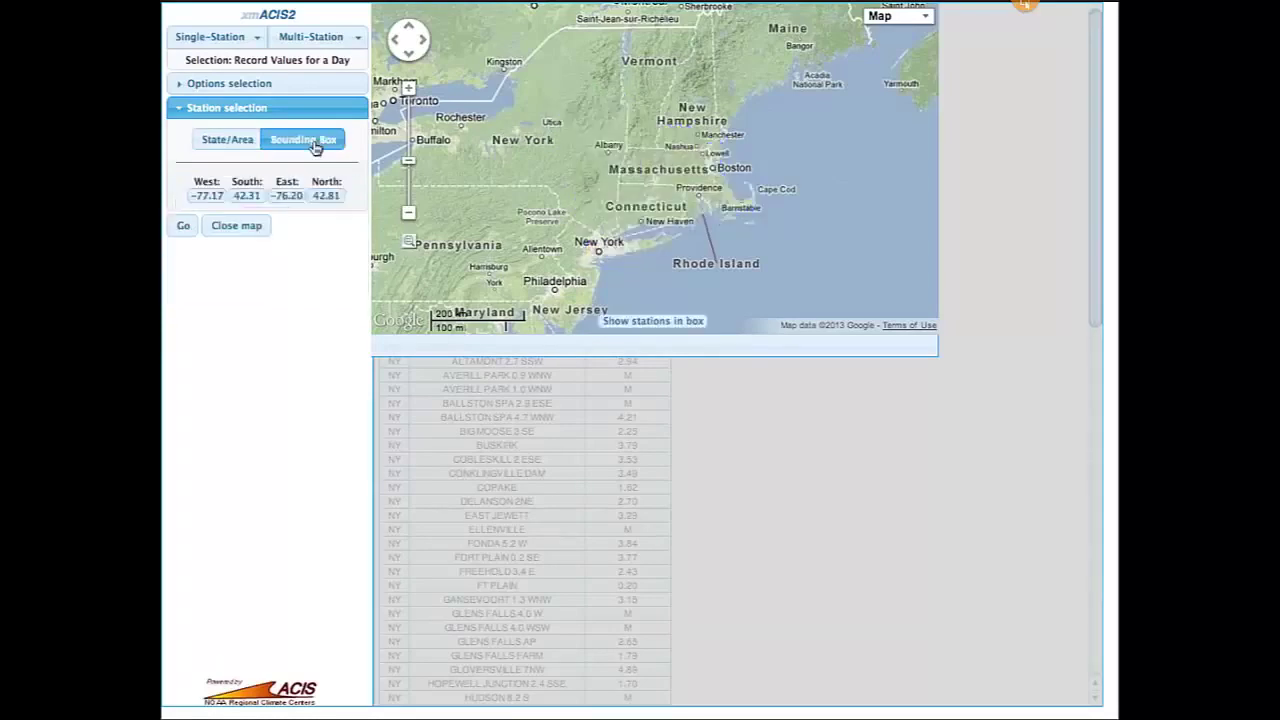
pyautogui.click(410, 216)
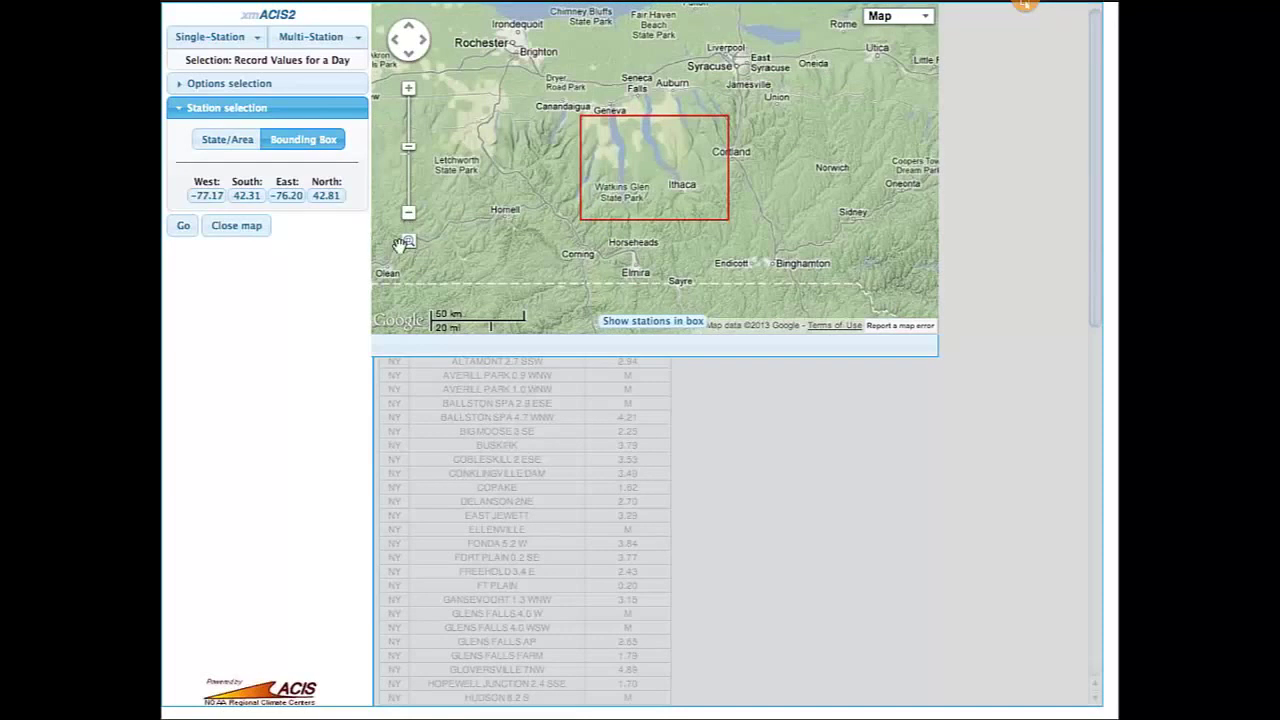
pyautogui.click(409, 243)
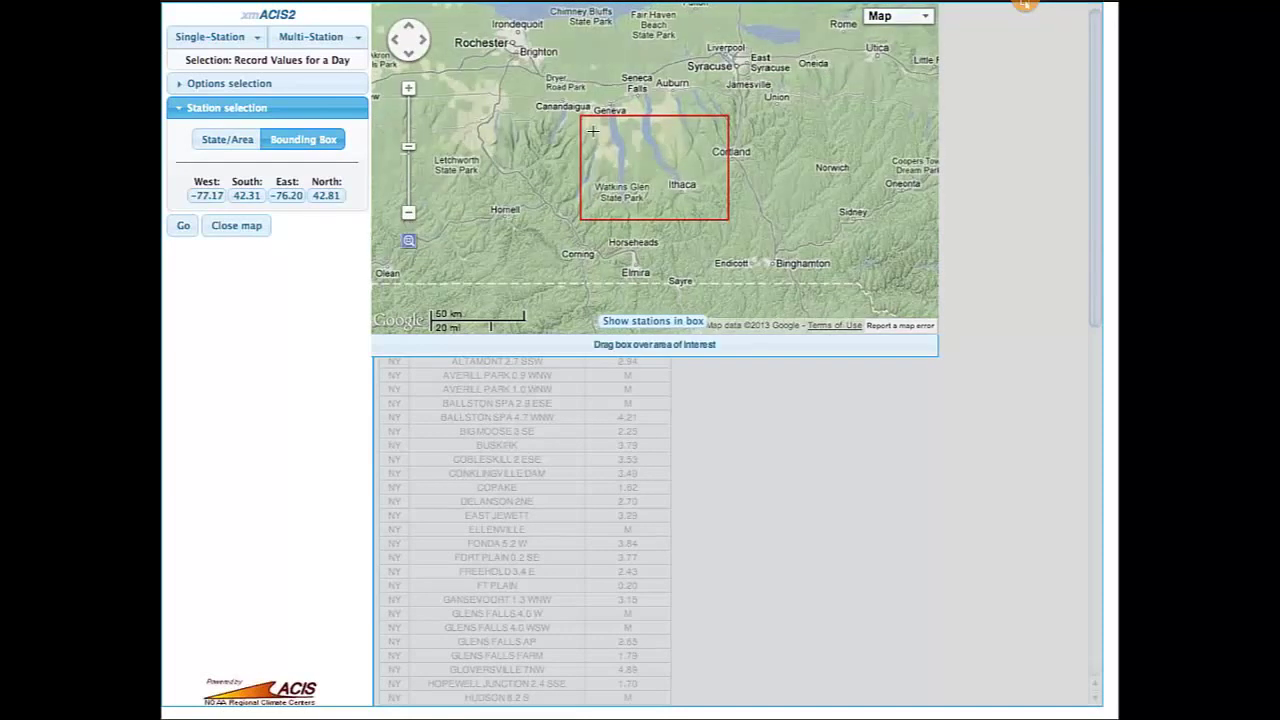
pyautogui.moveTo(601, 121); pyautogui.dragTo(789, 277)
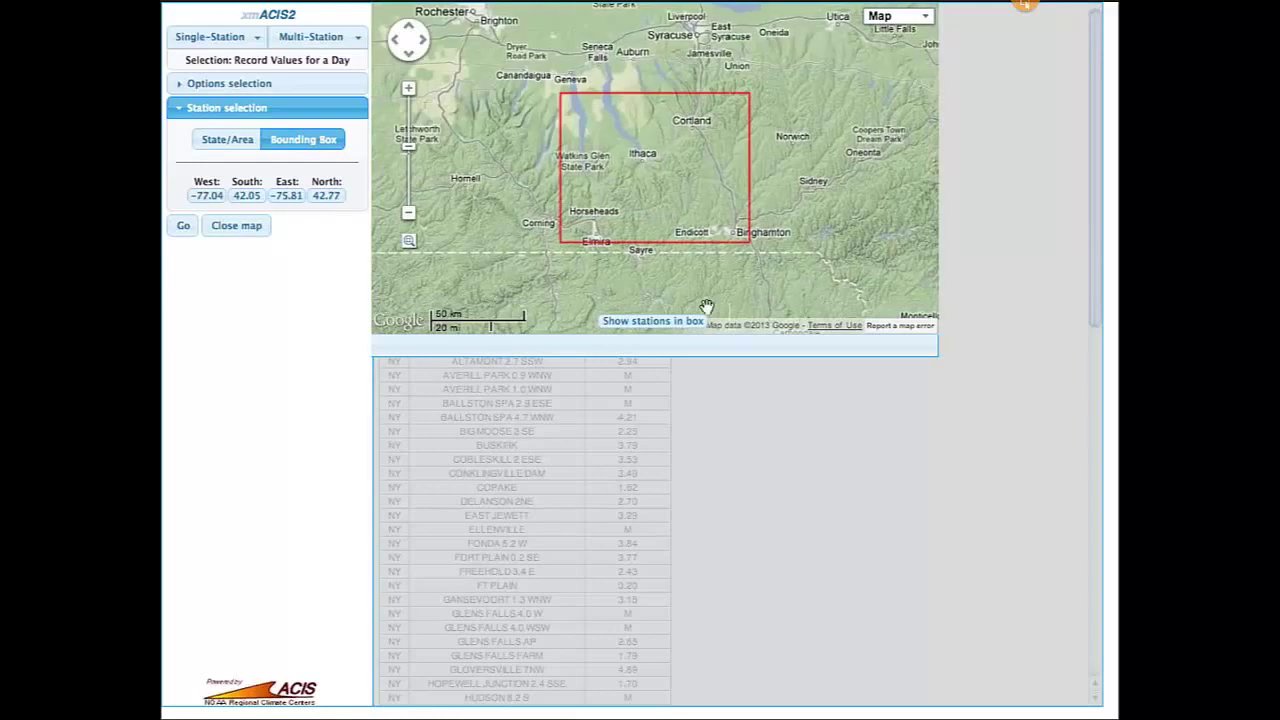
# Show the stations in the box, check Watkins Glen's details, and run the query.
pyautogui.click(655, 322)
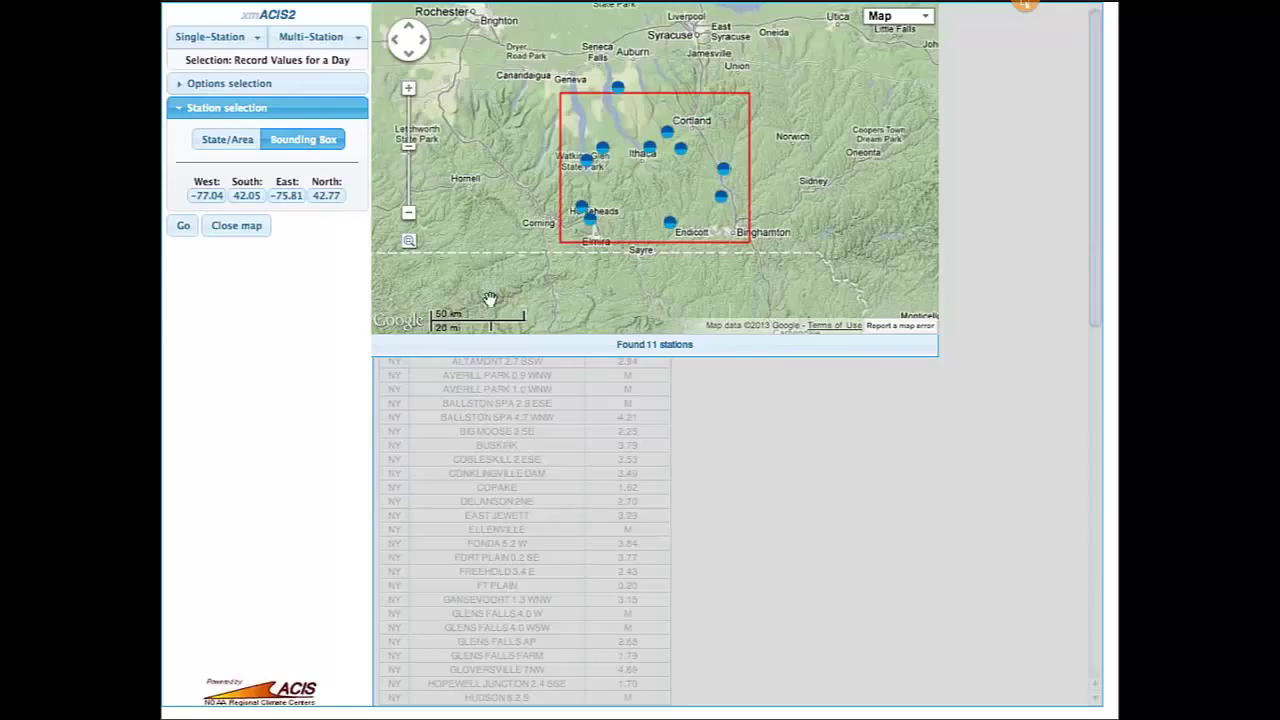
pyautogui.click(588, 163)
pyautogui.click(919, 34)
pyautogui.click(185, 227)
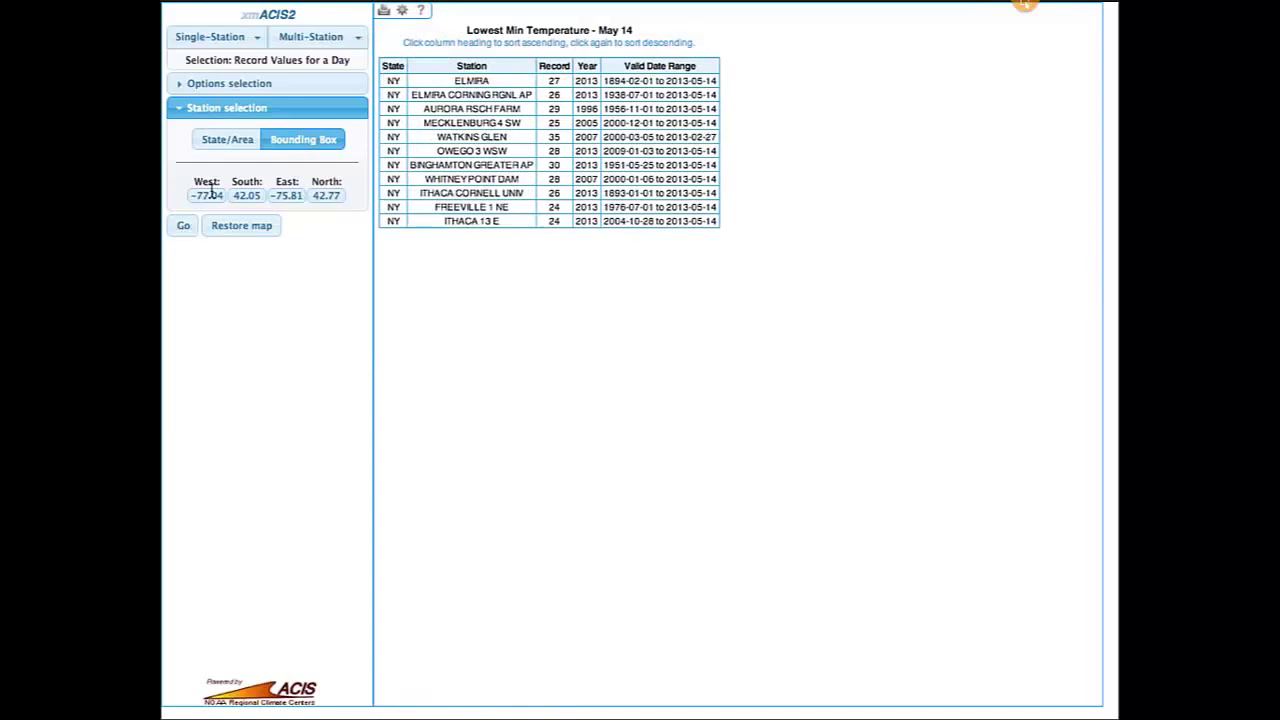
# Expand the Options panel and review the stations-active start year, leaving it unchanged.
pyautogui.click(208, 83)
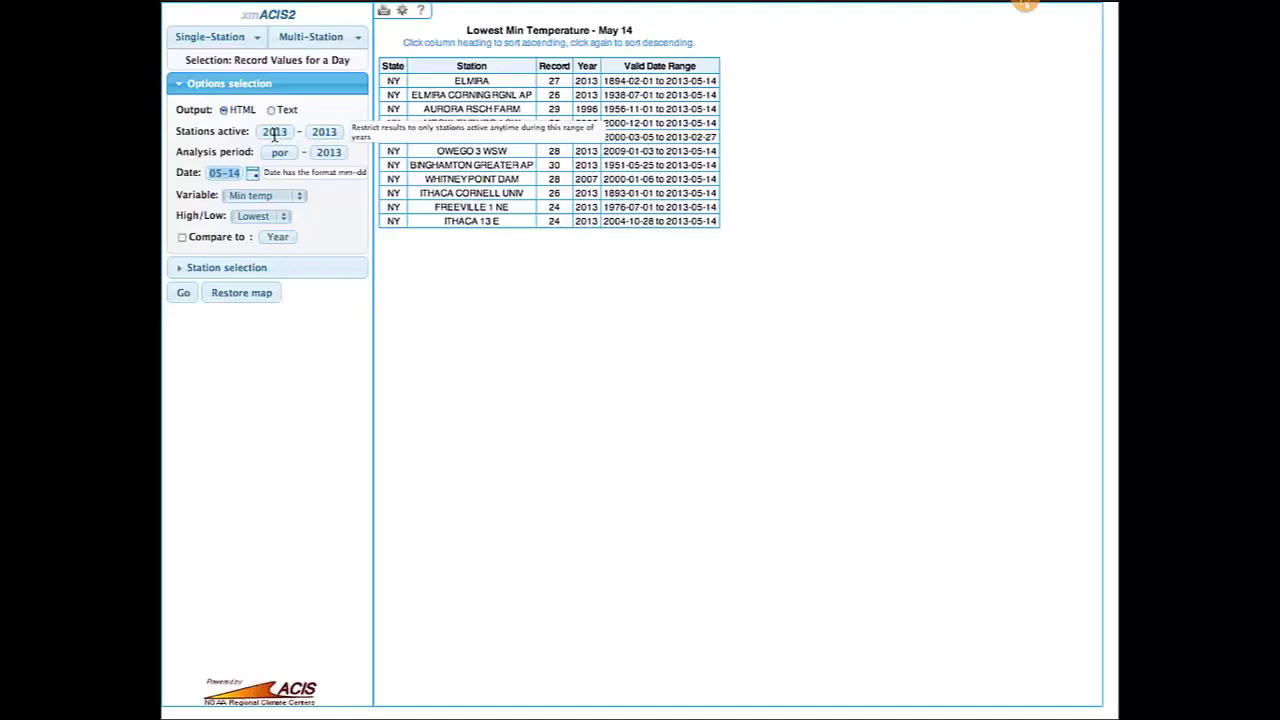
pyautogui.click(276, 134)
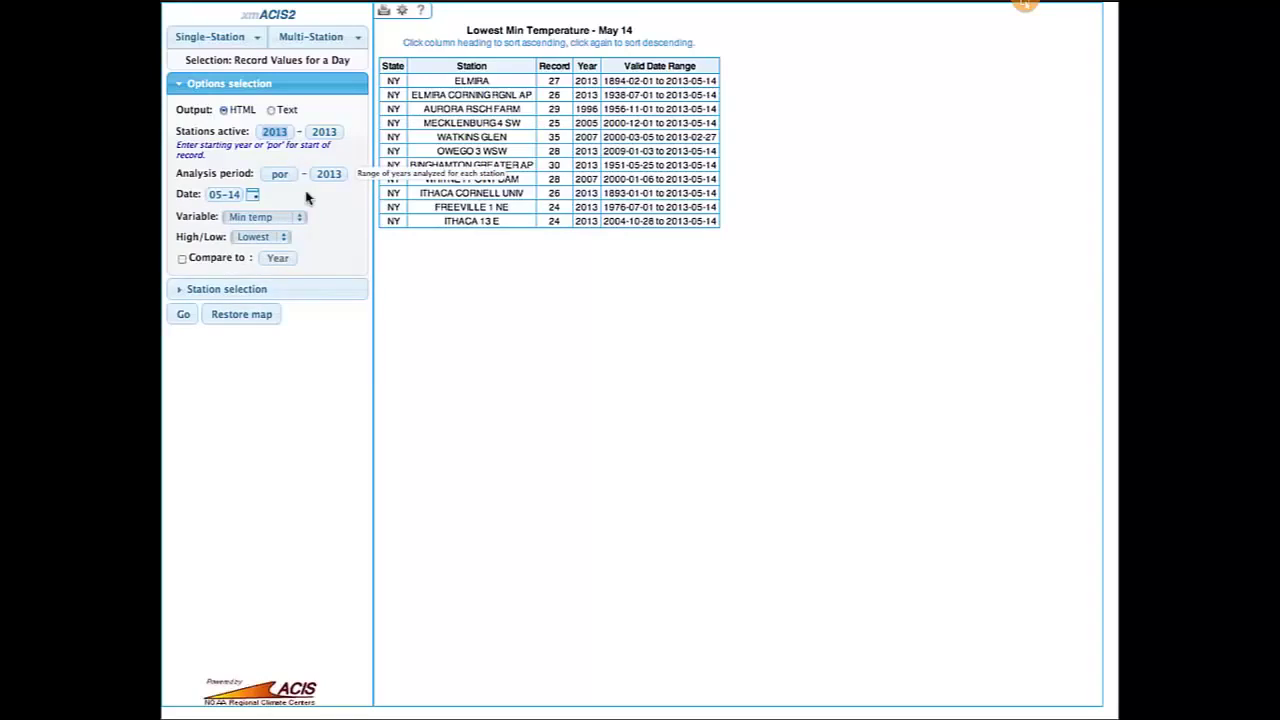
pyautogui.click(308, 183)
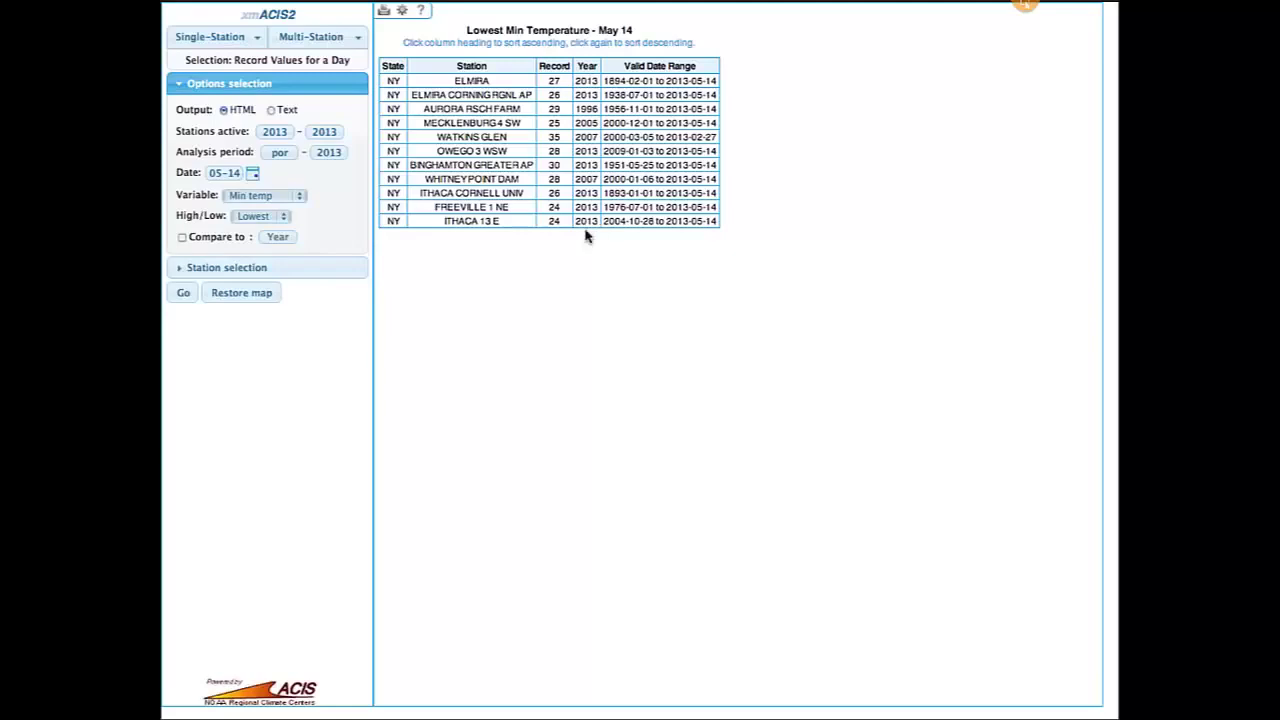
# Add a Compare to 2013 column and rerun the May 14 lowest min query.
pyautogui.click(182, 238)
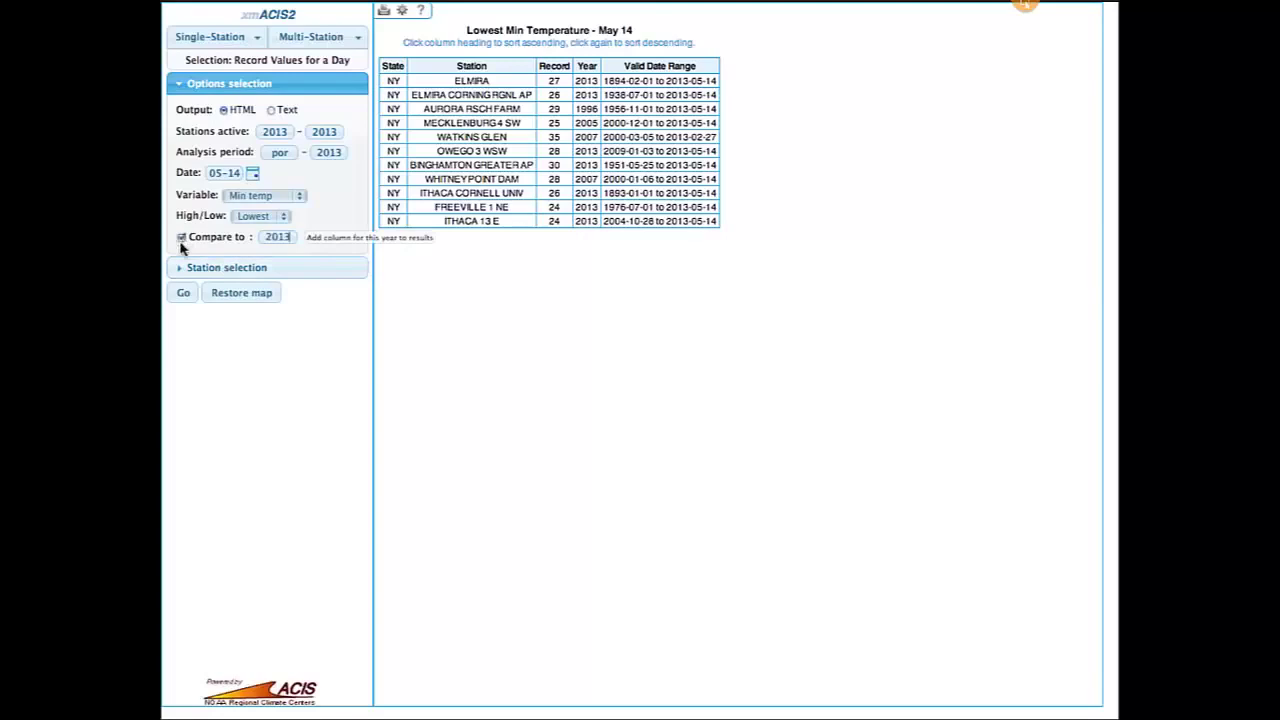
pyautogui.click(267, 240)
pyautogui.click(183, 295)
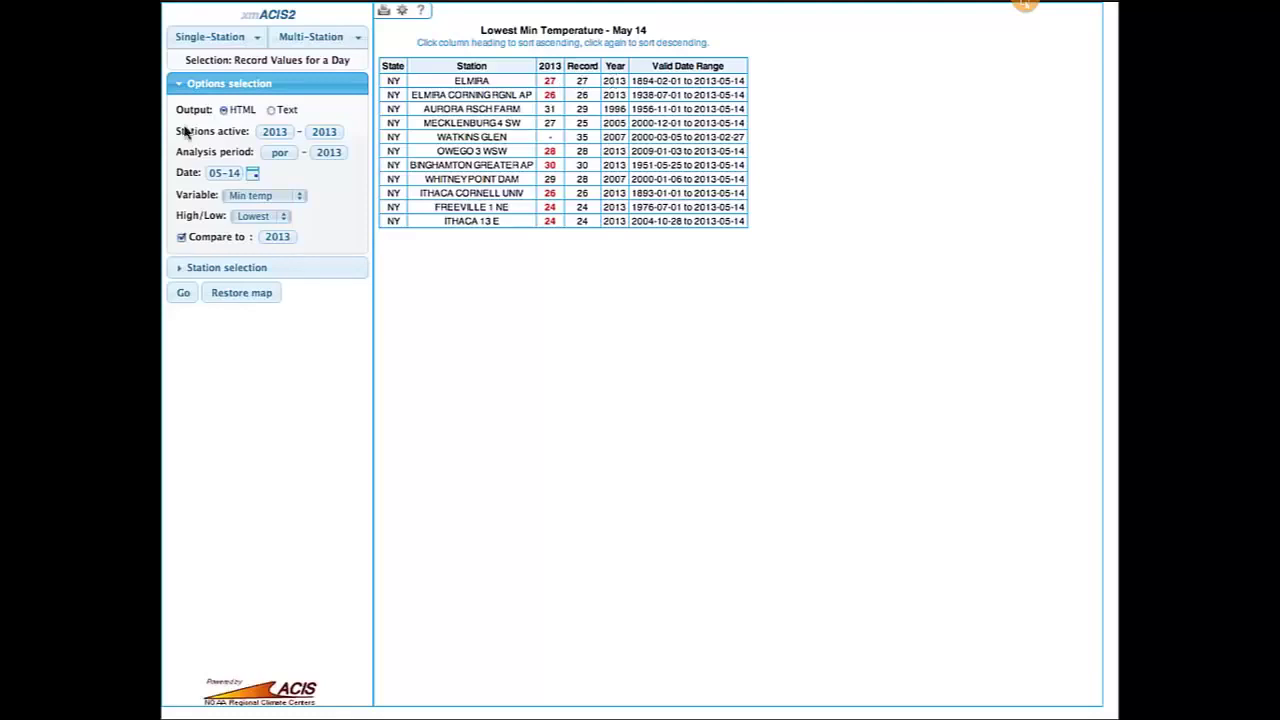
# Change the analysis period end year to 2012 and rerun the records query.
pyautogui.click(339, 153)
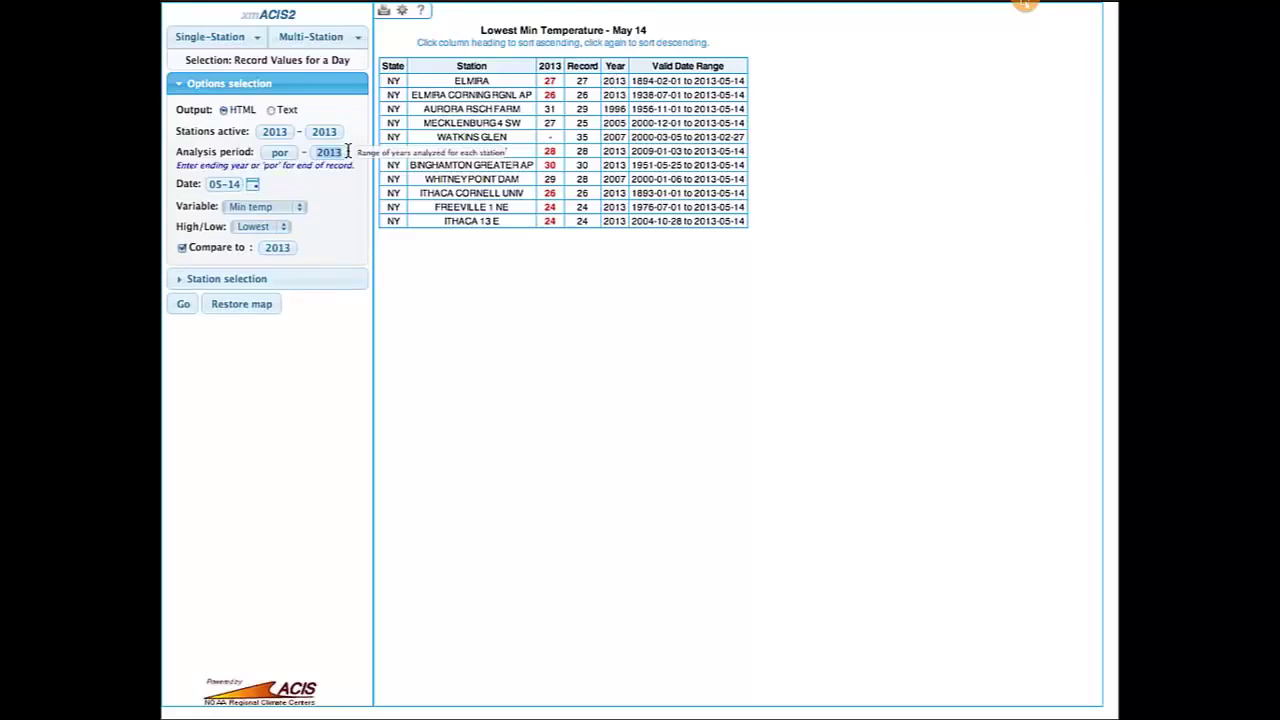
pyautogui.press('BackSpace')
pyautogui.write('2')
pyautogui.press('Tab')
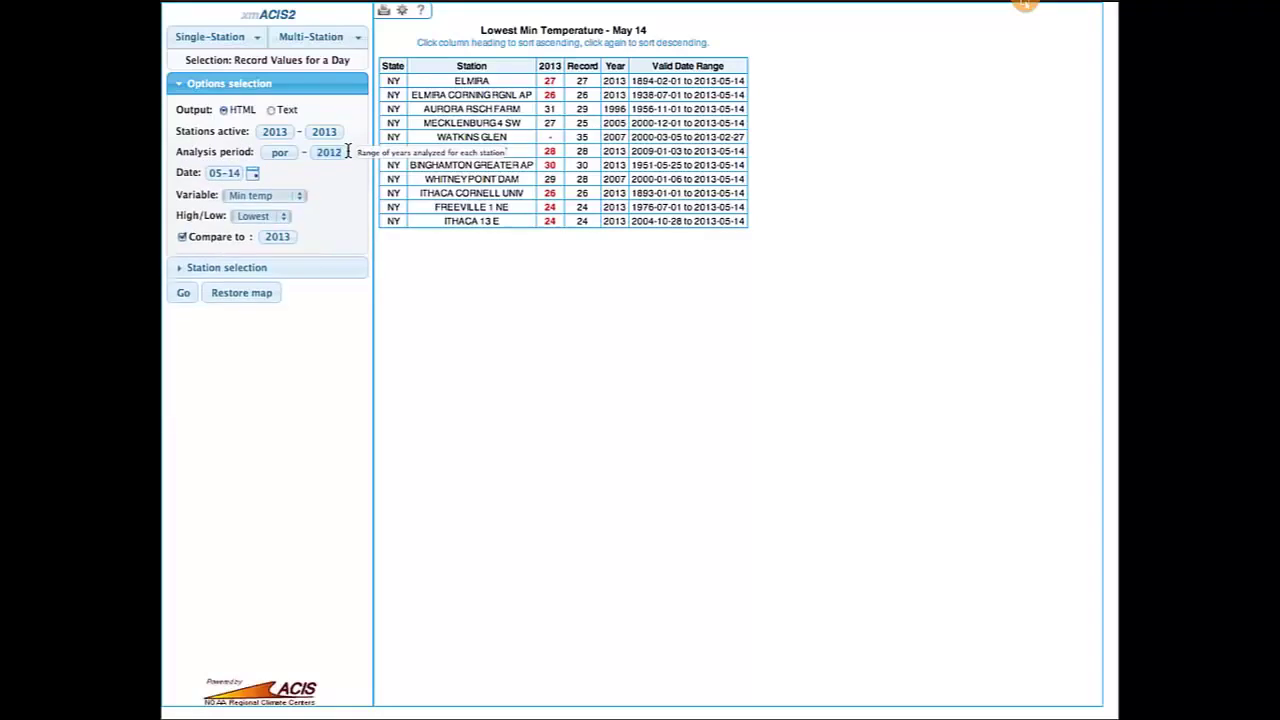
pyautogui.click(184, 296)
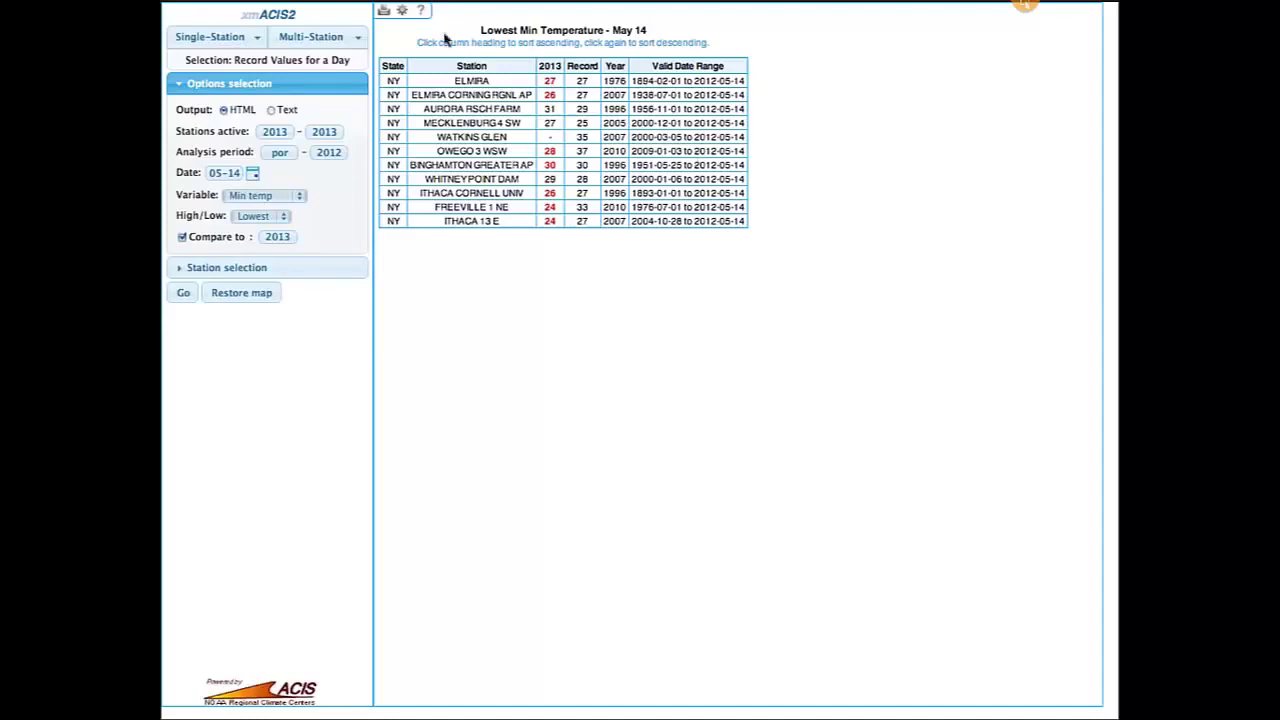
pyautogui.click(299, 40)
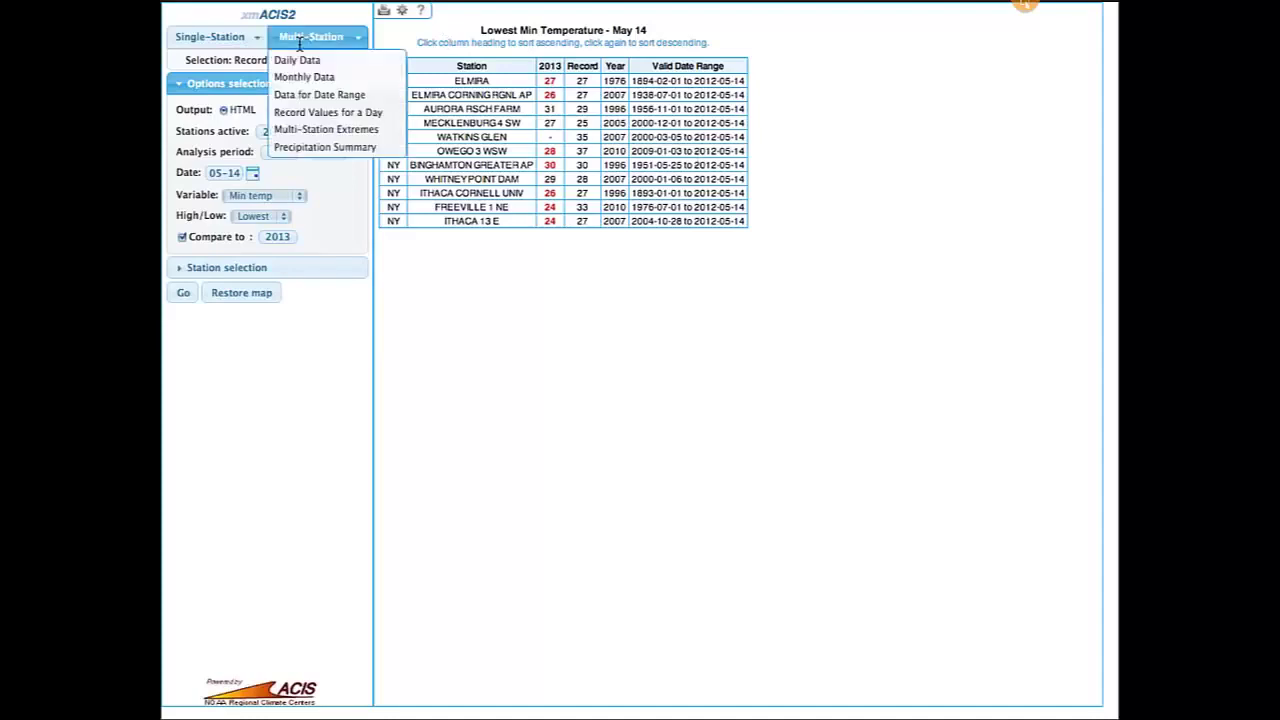
# Switch to Multi-Station Extremes with stations active from por to por.
pyautogui.click(337, 130)
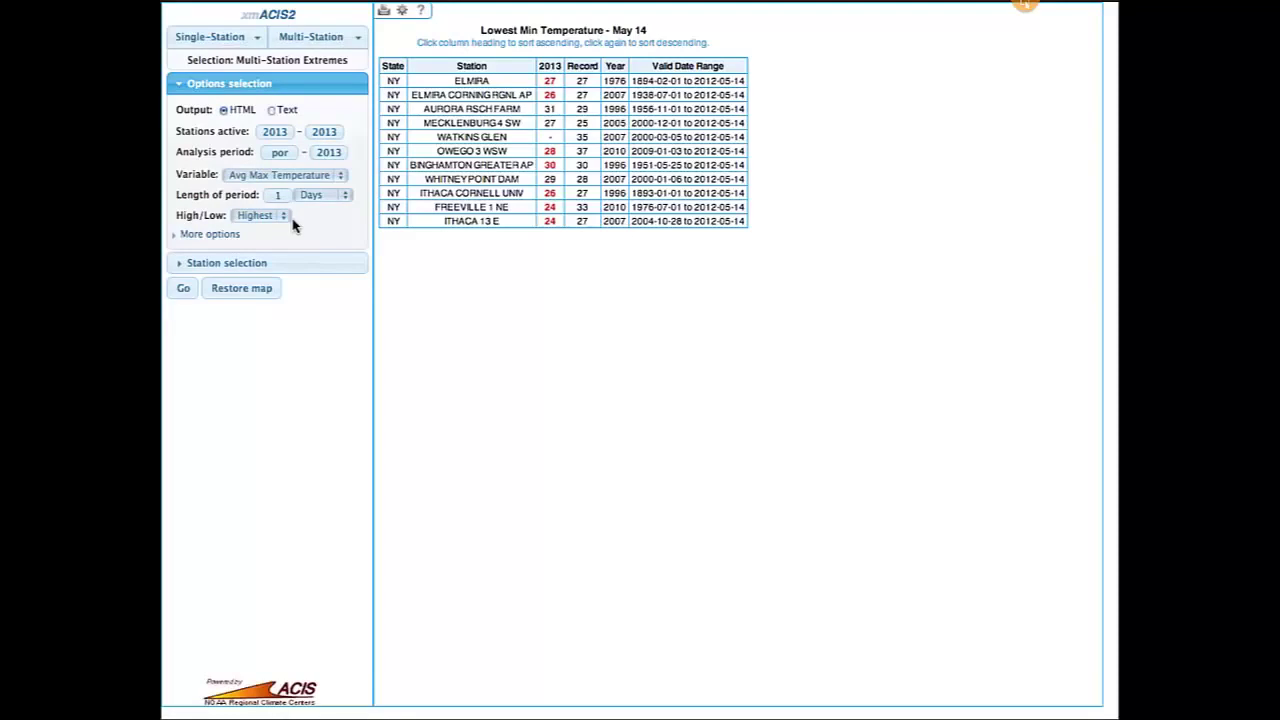
pyautogui.click(281, 132)
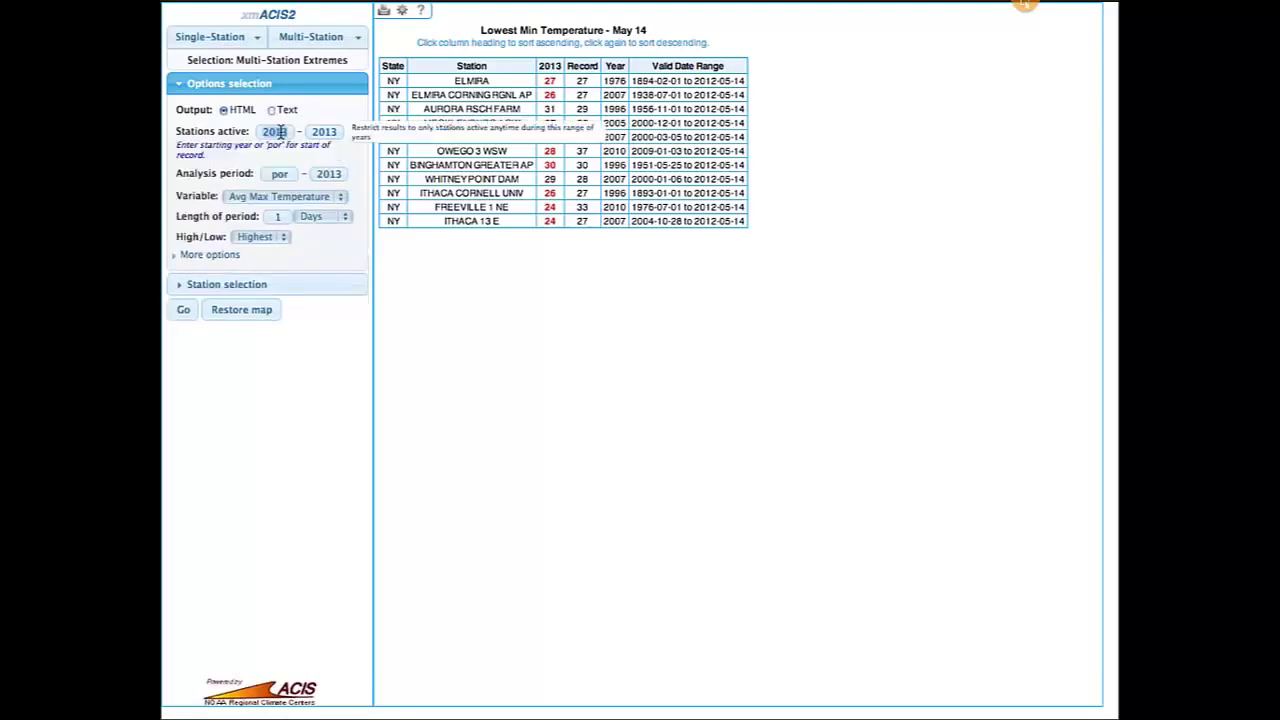
pyautogui.write('por')
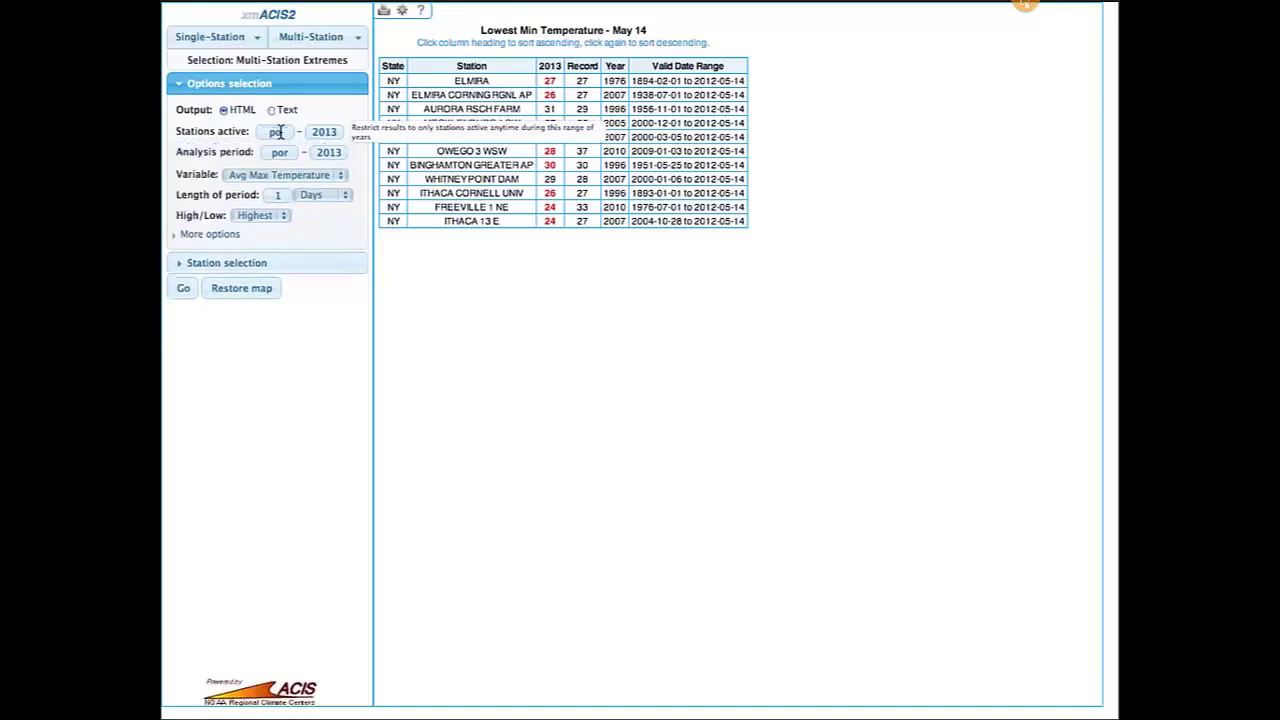
pyautogui.press('Tab')
pyautogui.write('por')
pyautogui.press('Tab')
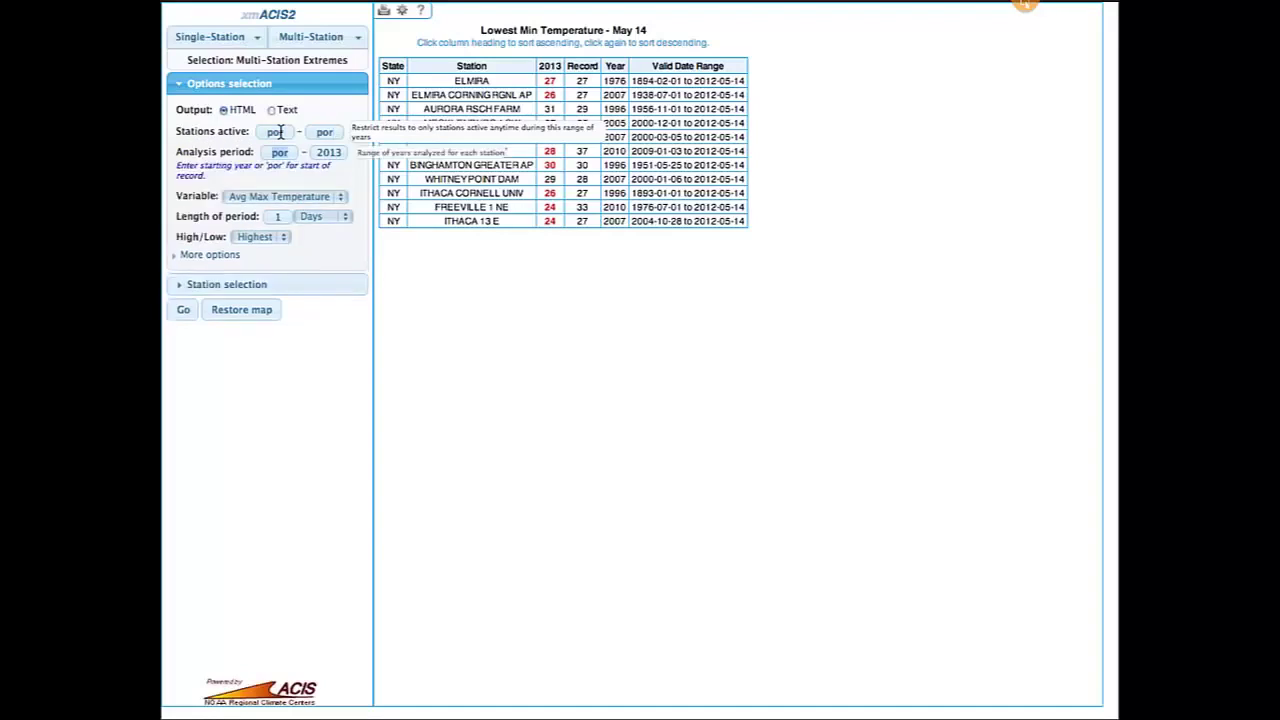
# Choose Total Snowfall as the extremes variable.
pyautogui.click(285, 197)
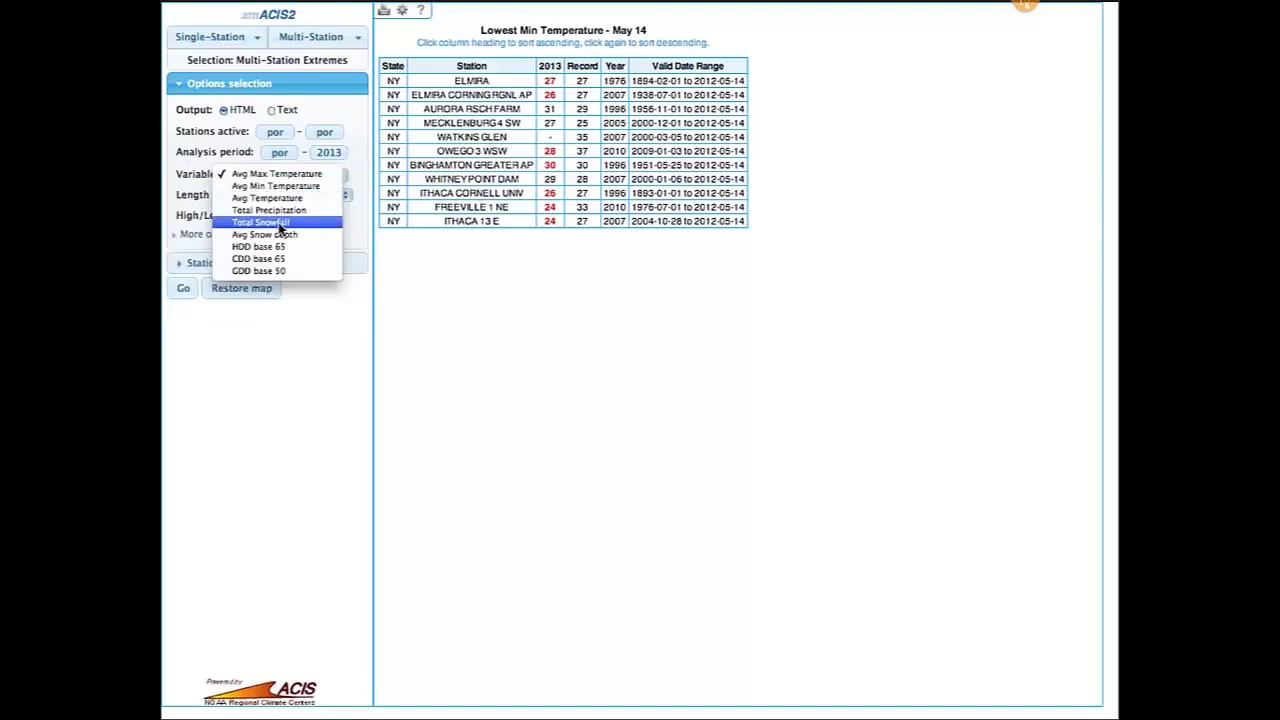
pyautogui.click(280, 224)
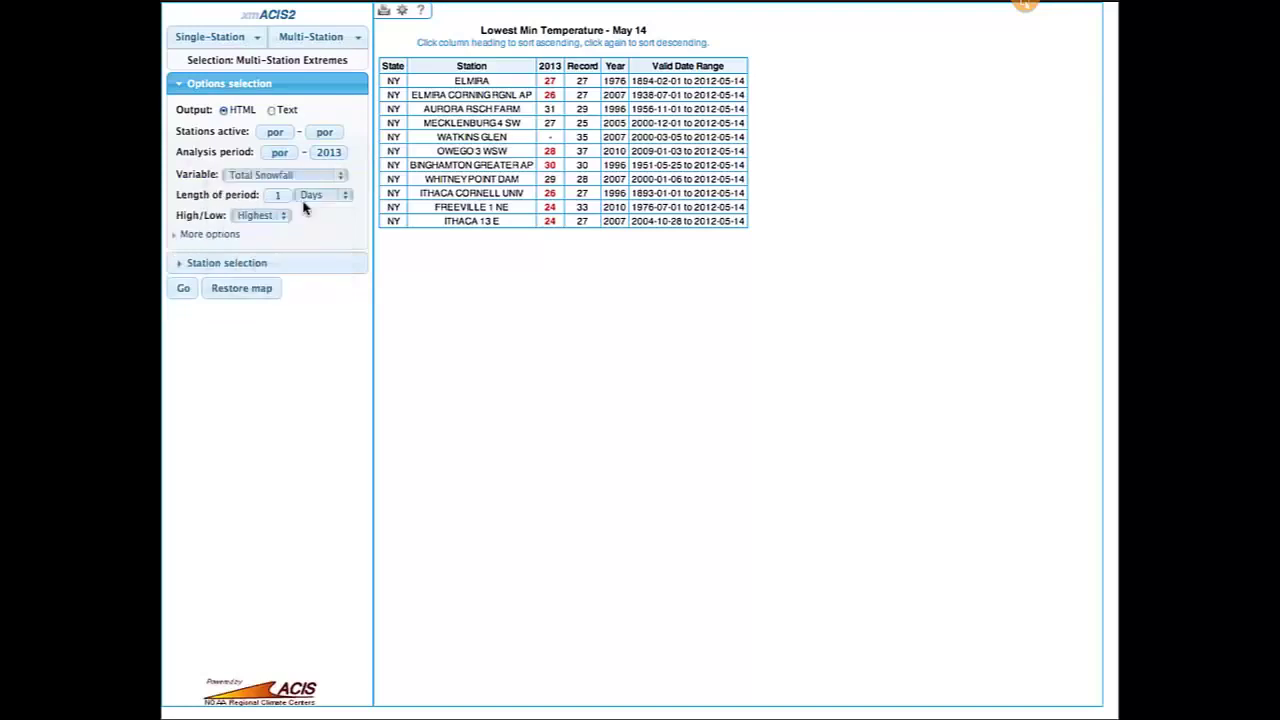
pyautogui.click(258, 264)
# Run the maximum 1-day snowfall query for all Connecticut stations using State/Area selection.
pyautogui.click(228, 140)
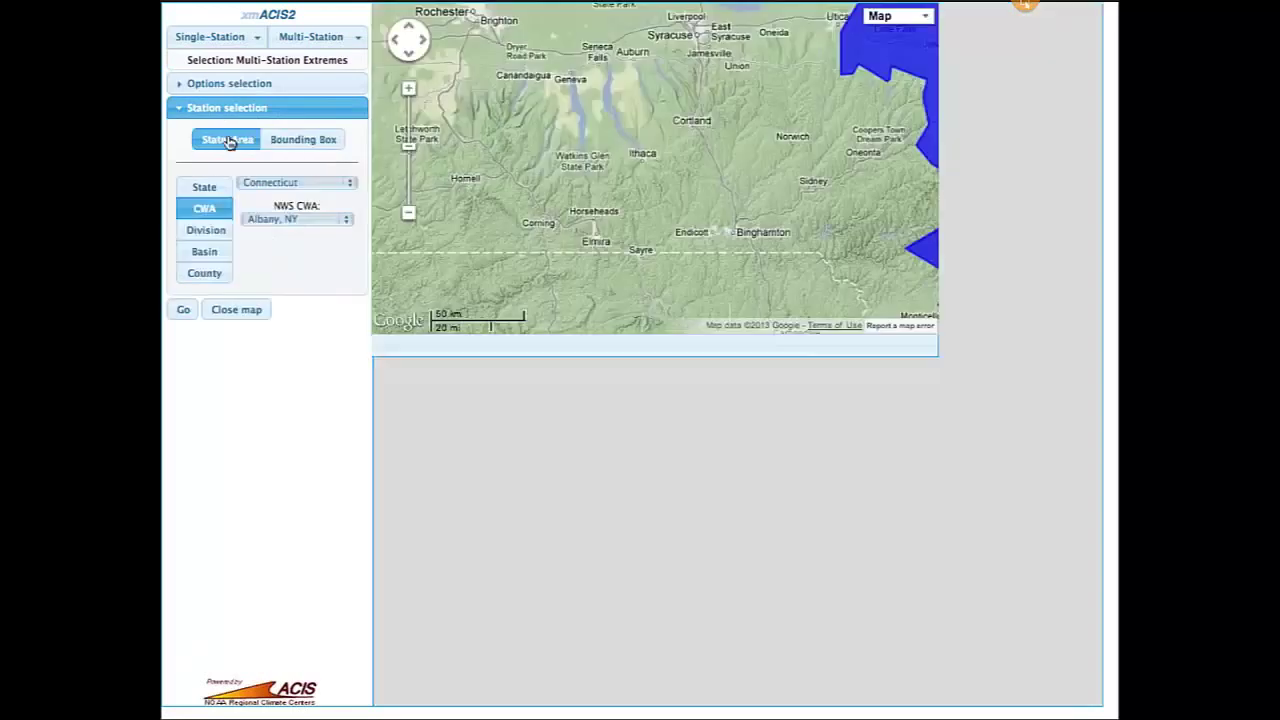
pyautogui.click(205, 189)
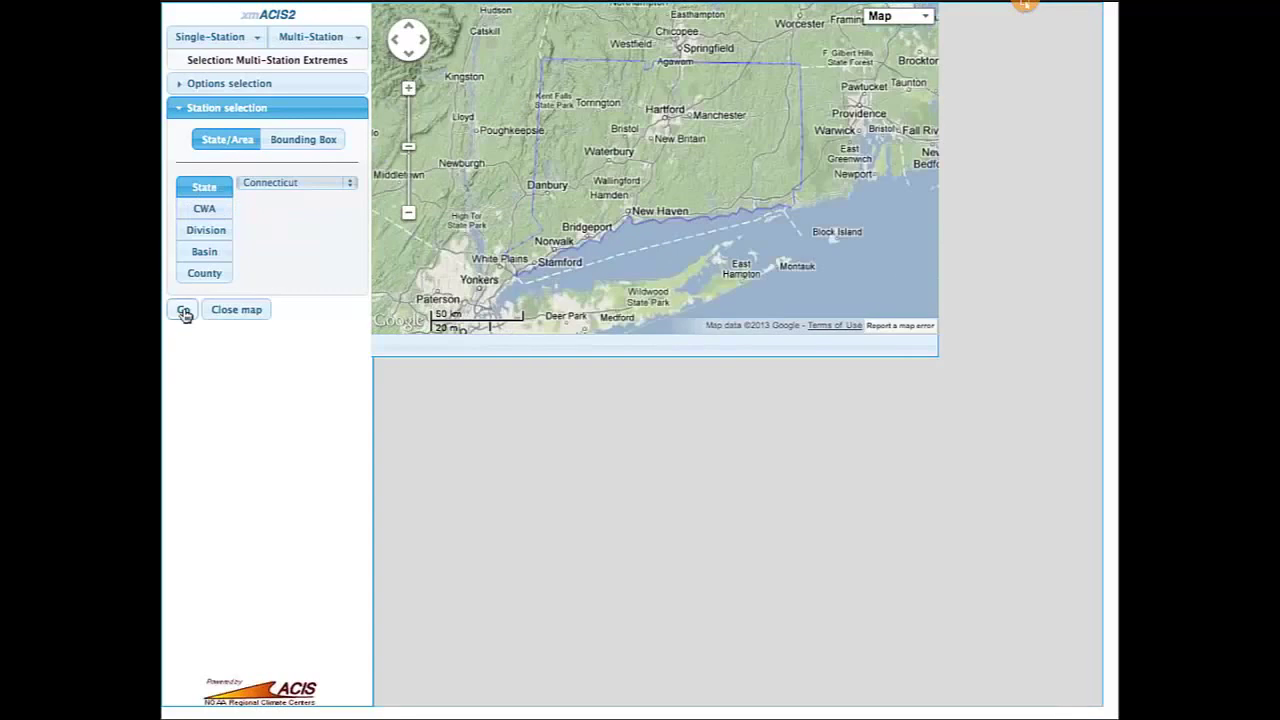
pyautogui.click(183, 310)
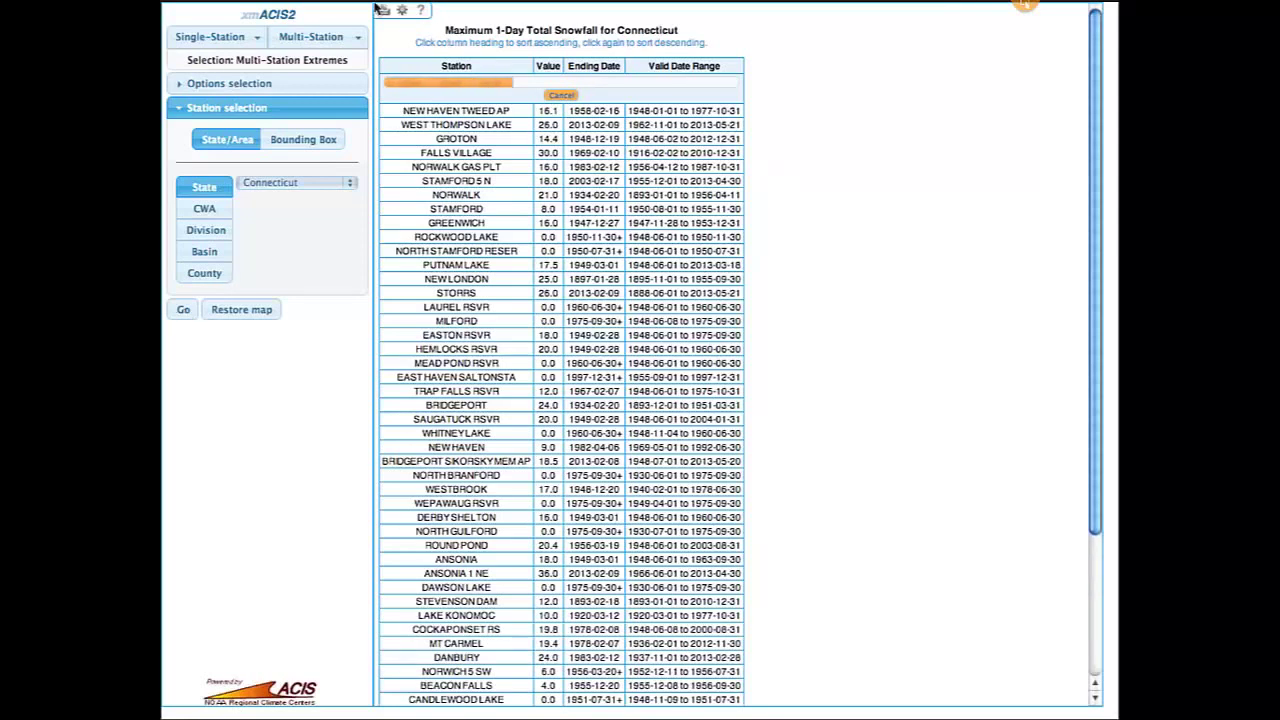
# Re-expand the query options, dismiss the 'Error obtaining data' banner and cancel the stalled load.
pyautogui.moveTo(220, 63)
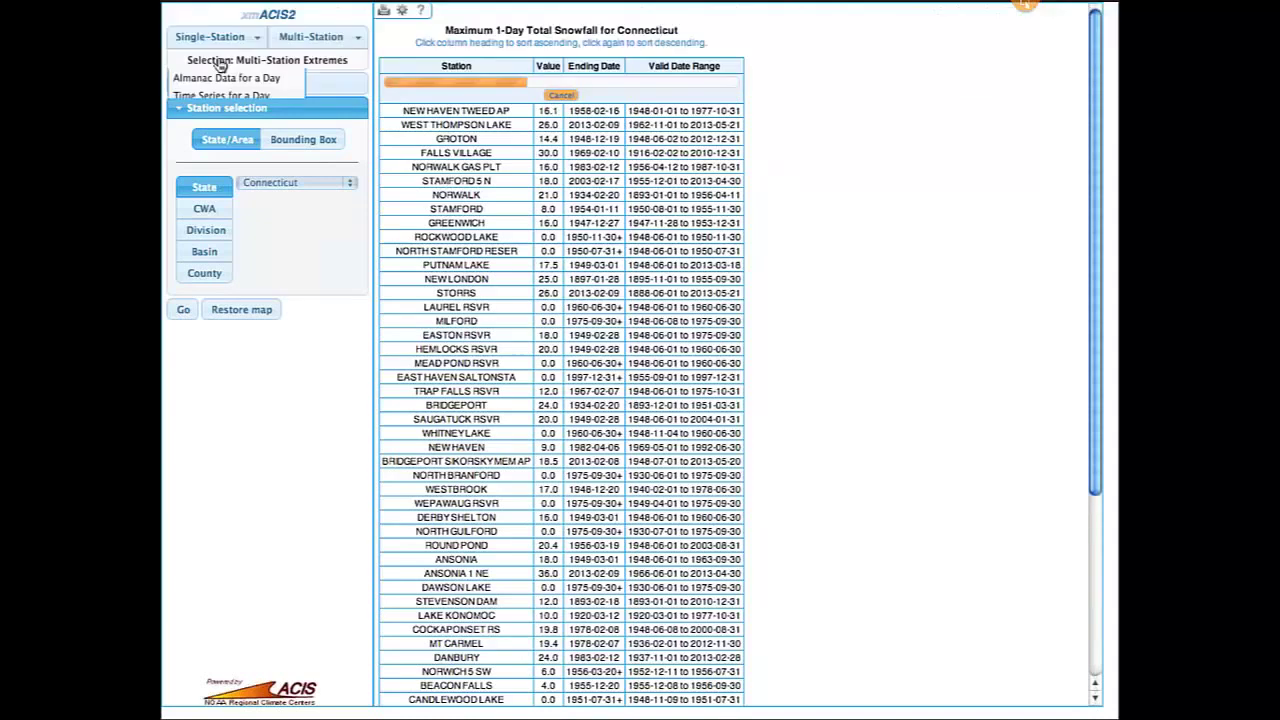
pyautogui.click(336, 89)
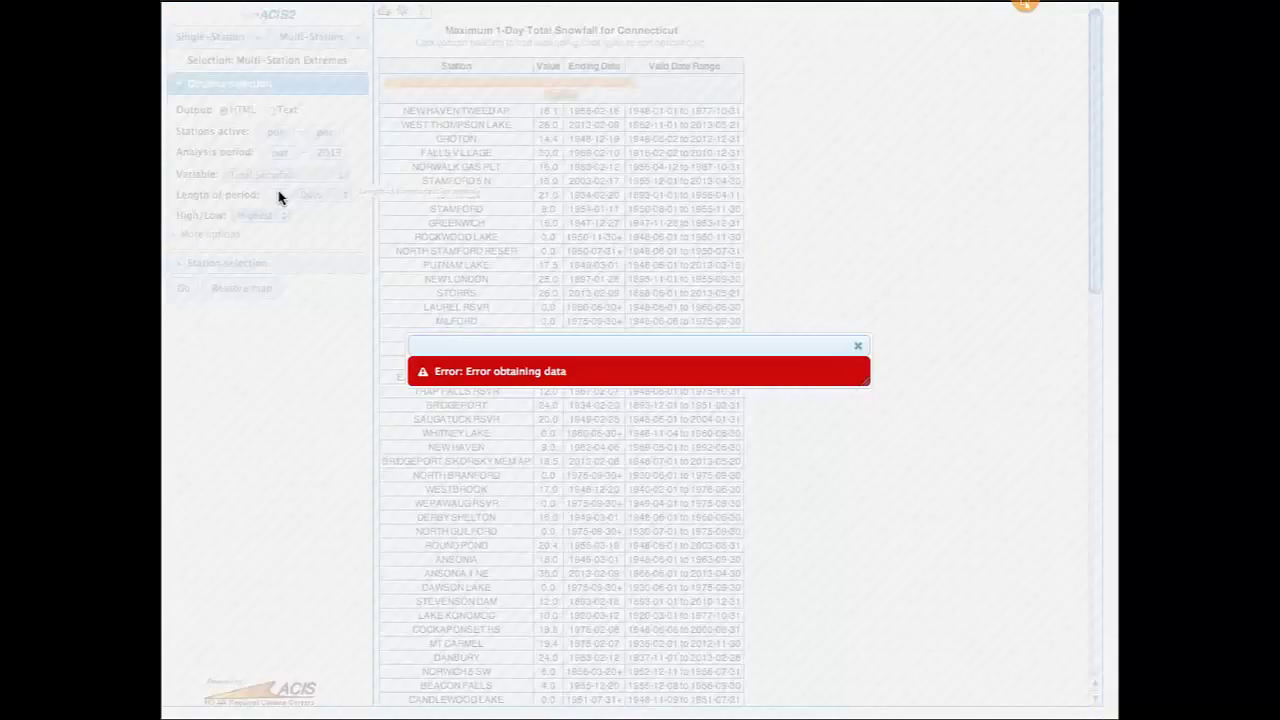
pyautogui.click(763, 373)
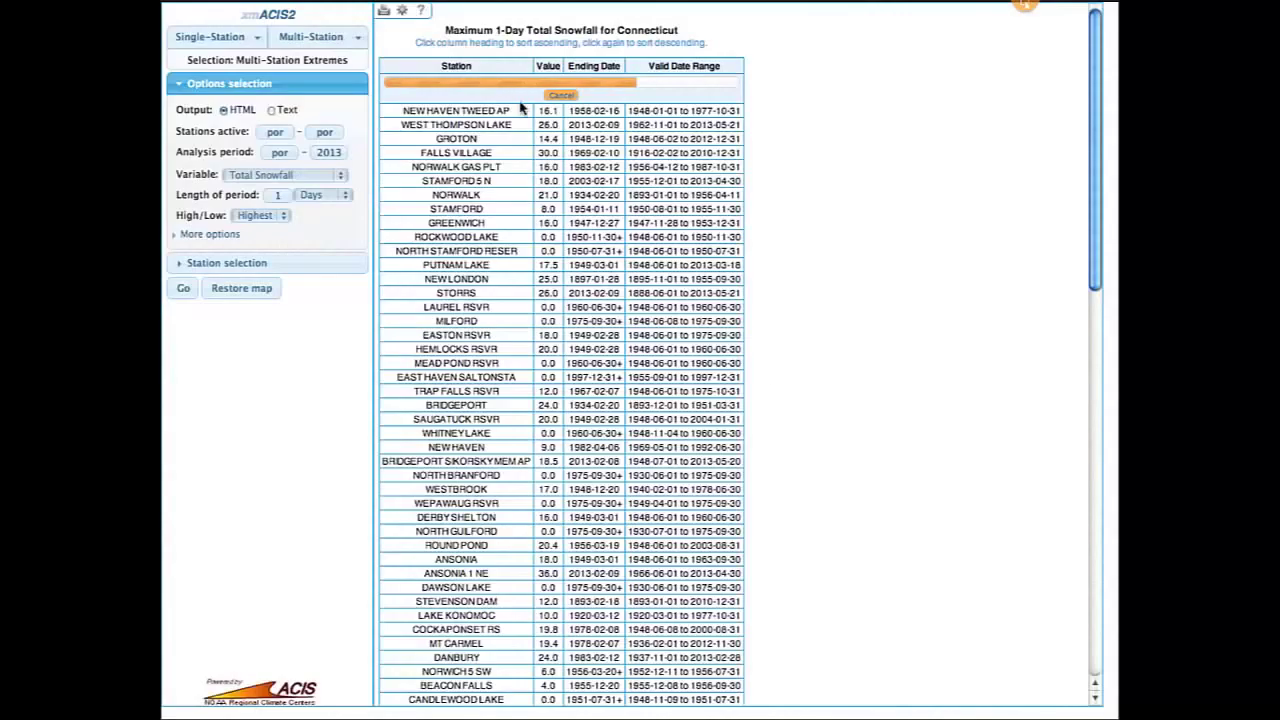
pyautogui.click(558, 95)
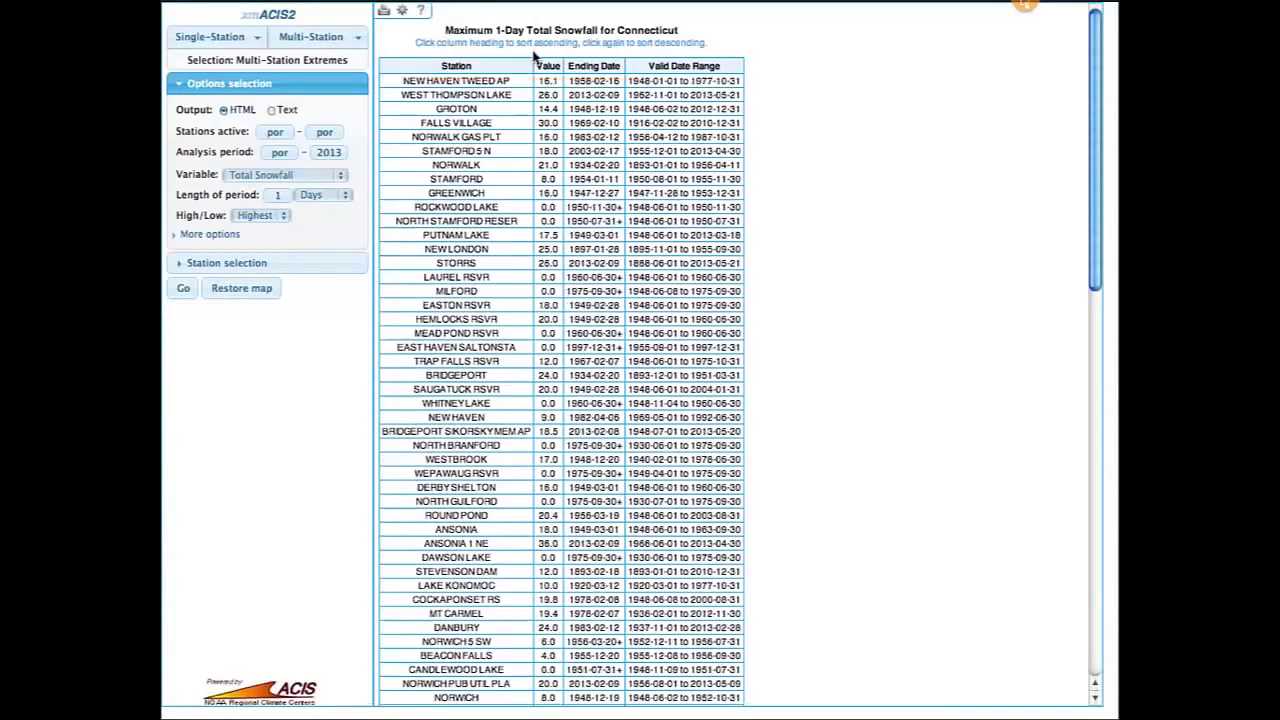
# Sort the snowfall table highest first, select the ending dates, and bring up the Multi-Station product list.
pyautogui.click(548, 66)
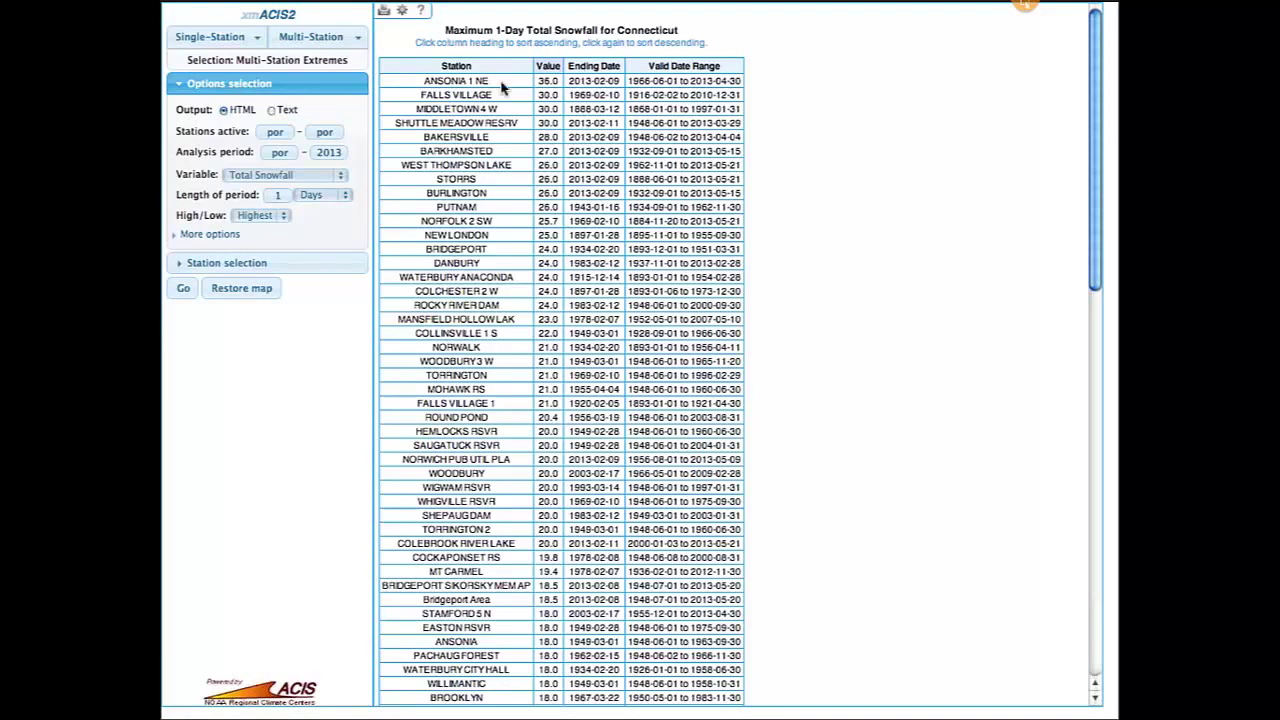
pyautogui.doubleClick(590, 85)
pyautogui.tripleClick(588, 85)
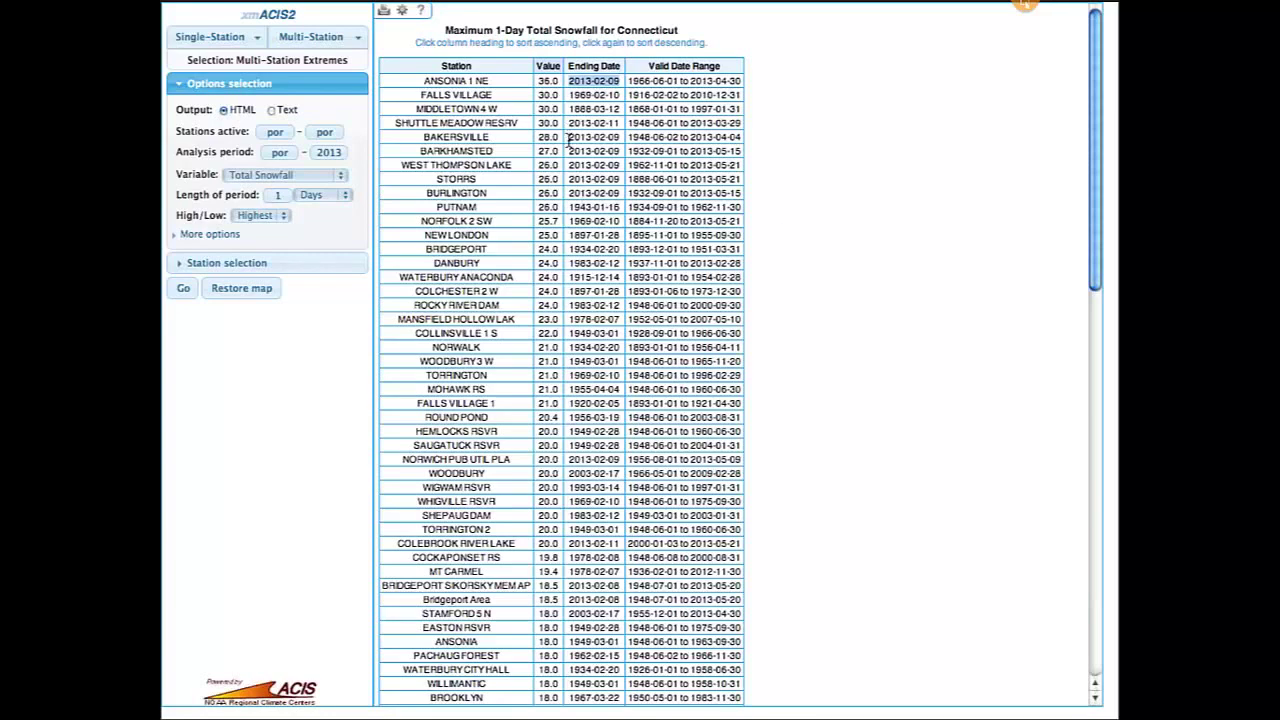
pyautogui.moveTo(568, 140); pyautogui.dragTo(621, 196)
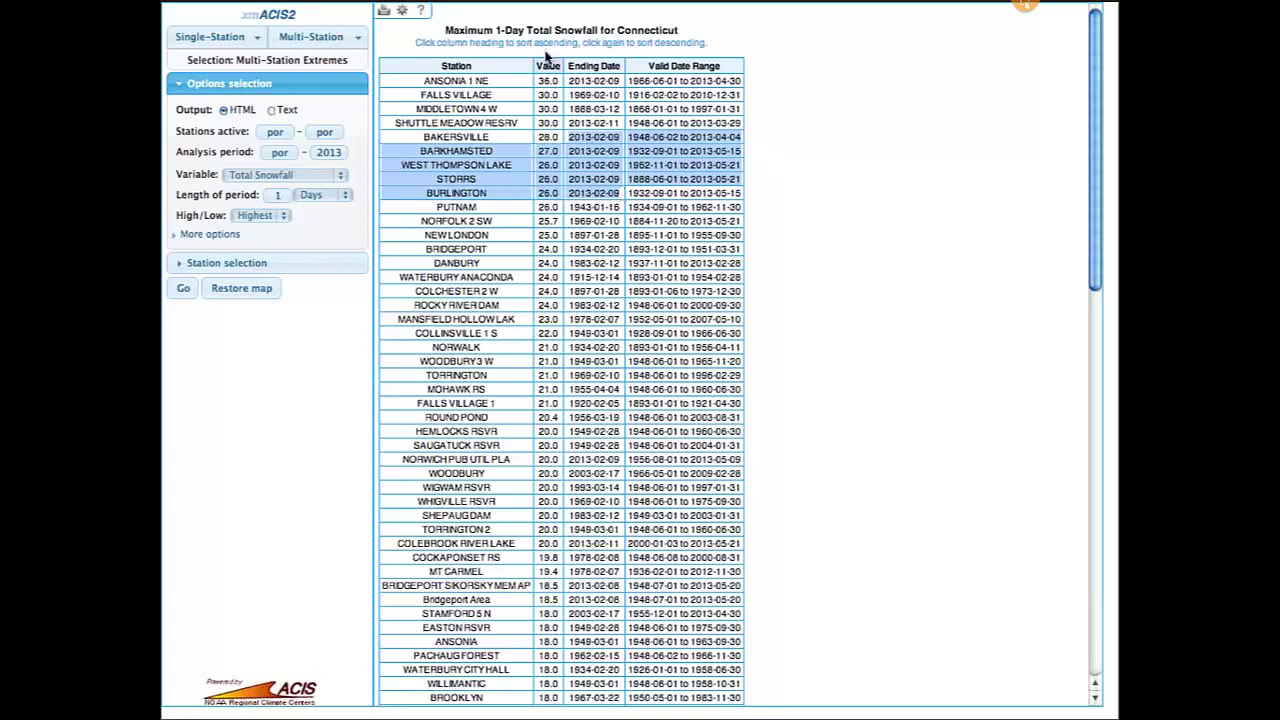
pyautogui.click(350, 44)
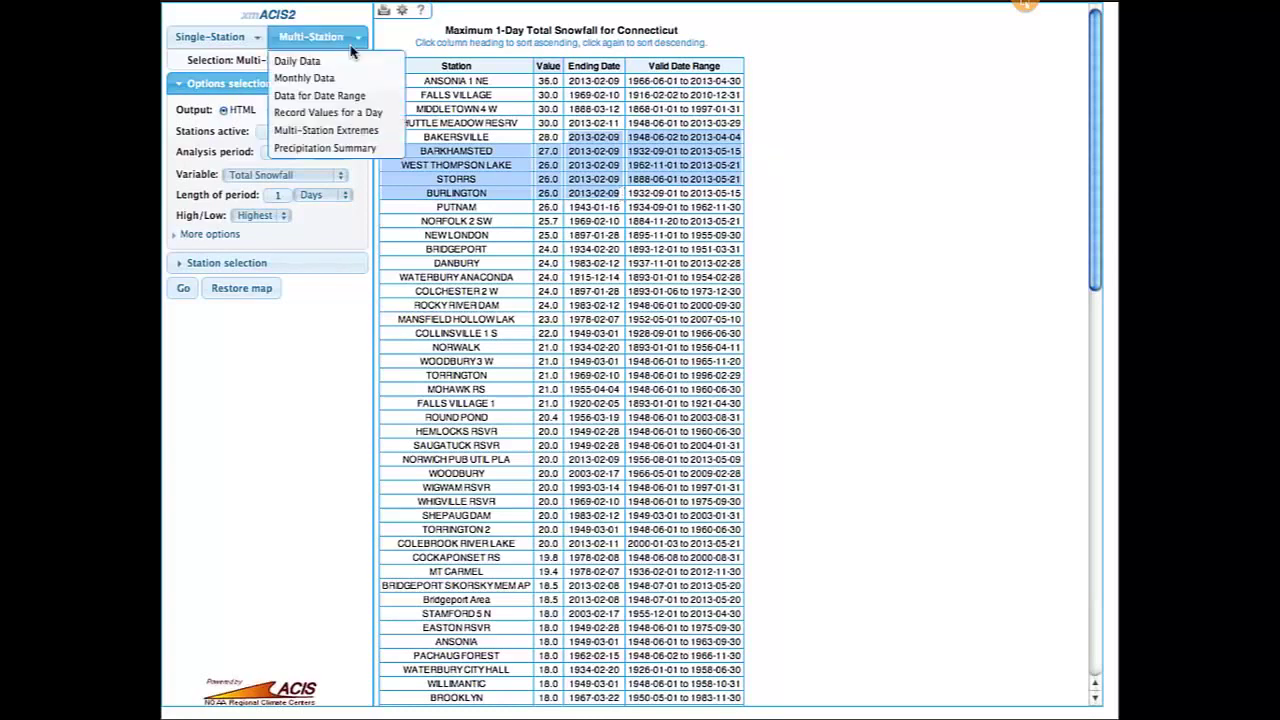
# Run a Connecticut Precipitation Summary with the end date changed to 2013-05-20.
pyautogui.click(389, 150)
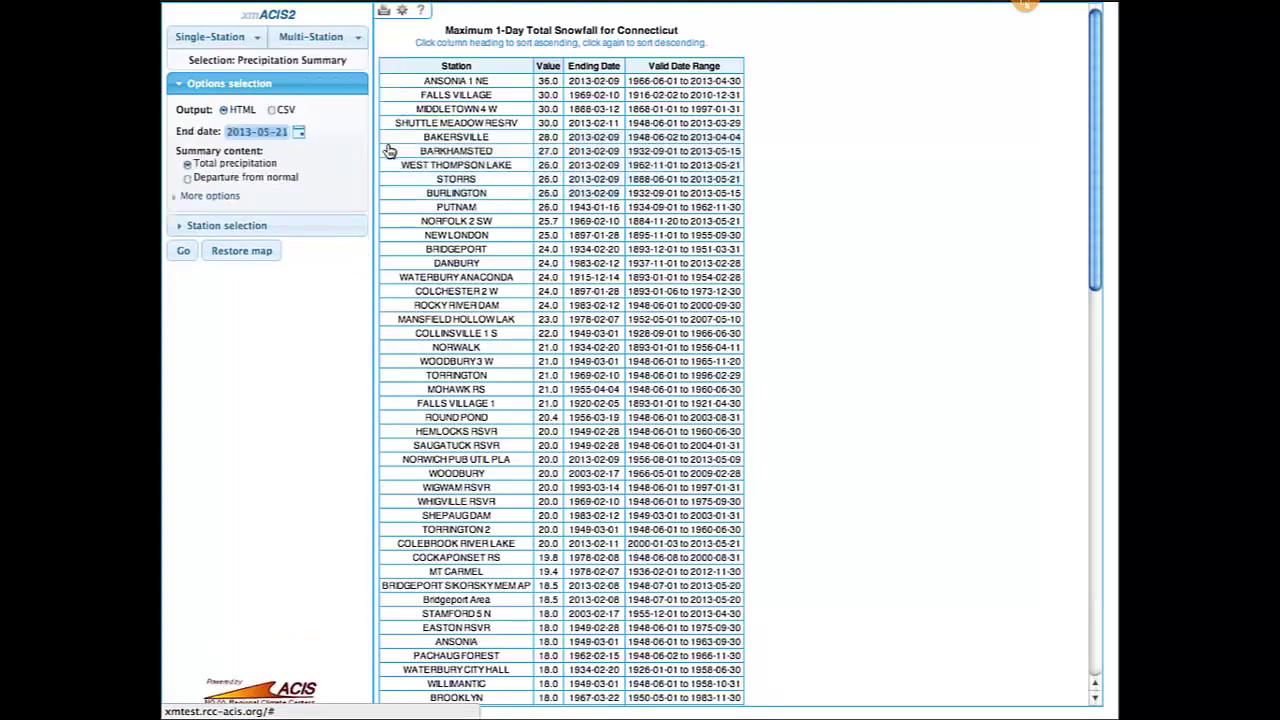
pyautogui.click(287, 133)
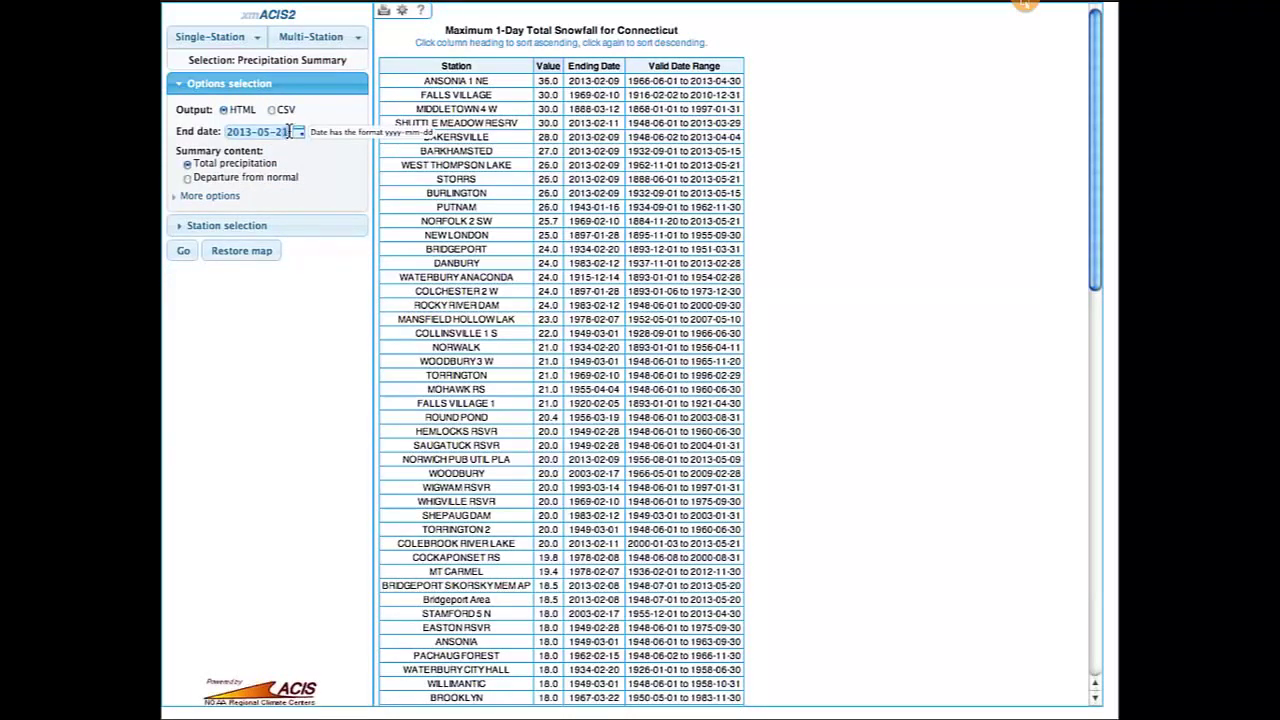
pyautogui.press('BackSpace')
pyautogui.write('0')
pyautogui.click(185, 253)
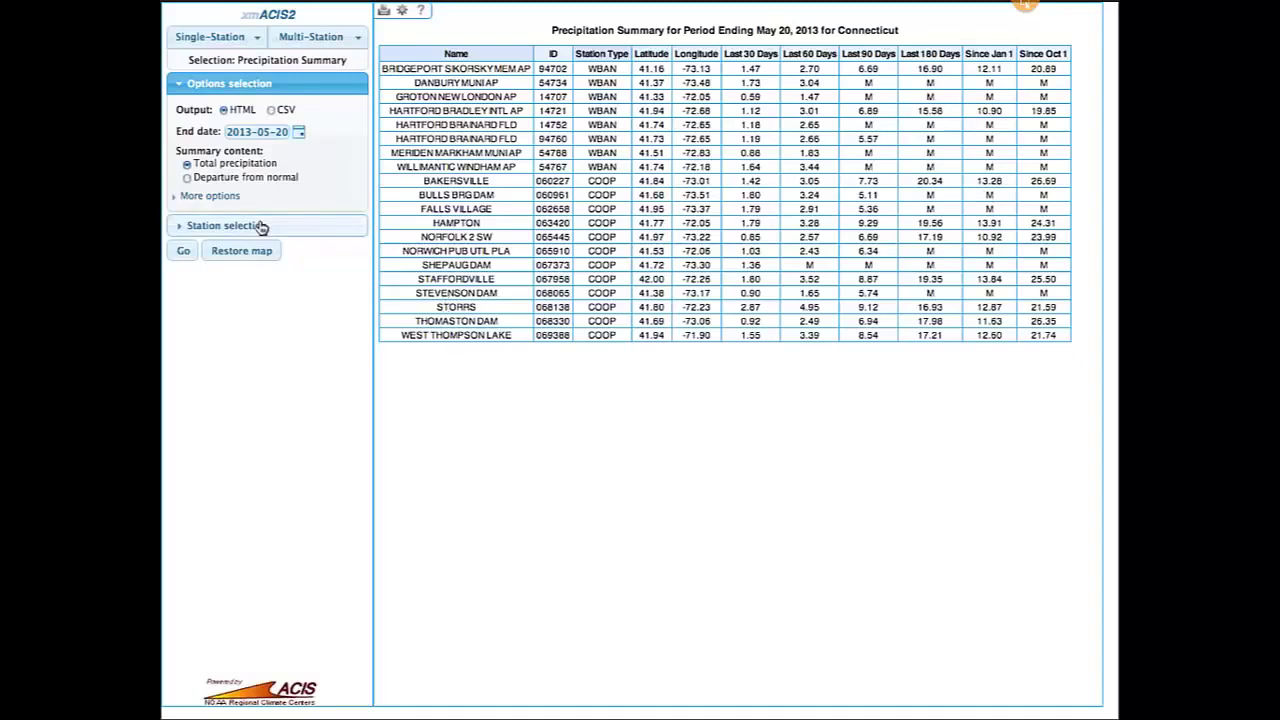
# Rerun the summary as departure from normal, then expand More options for missing-value settings.
pyautogui.click(187, 178)
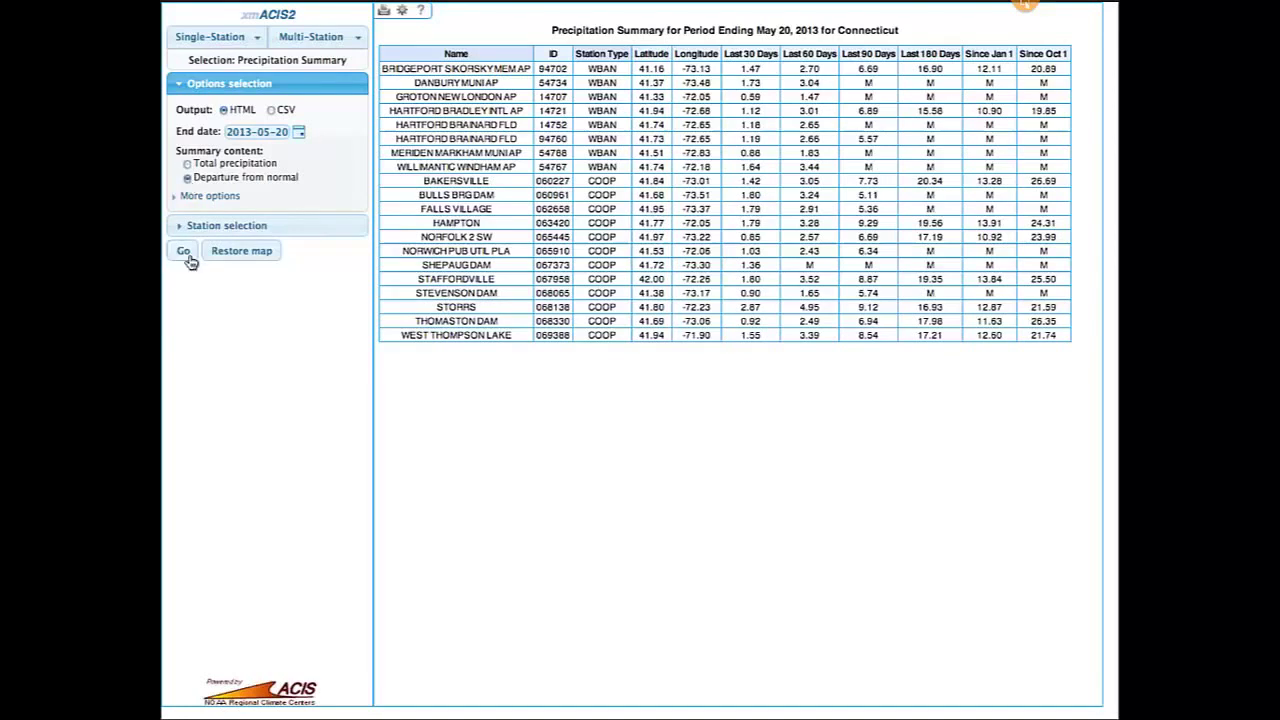
pyautogui.click(184, 252)
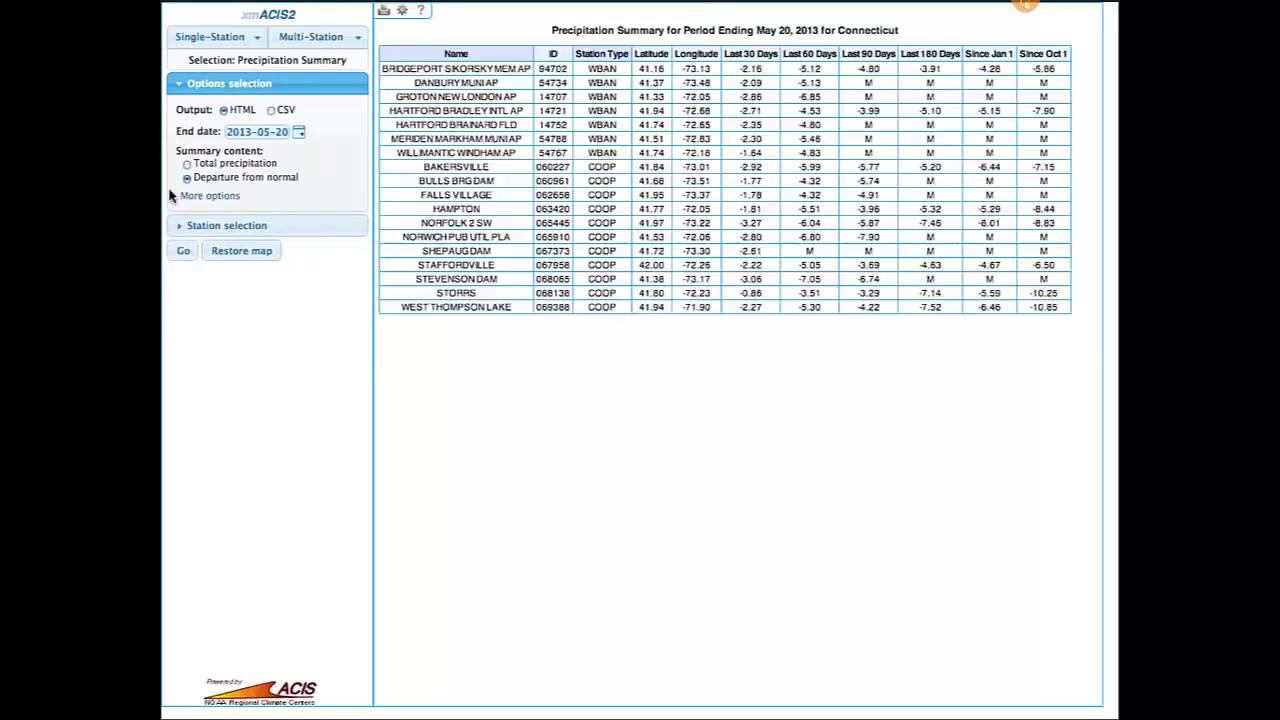
pyautogui.click(178, 196)
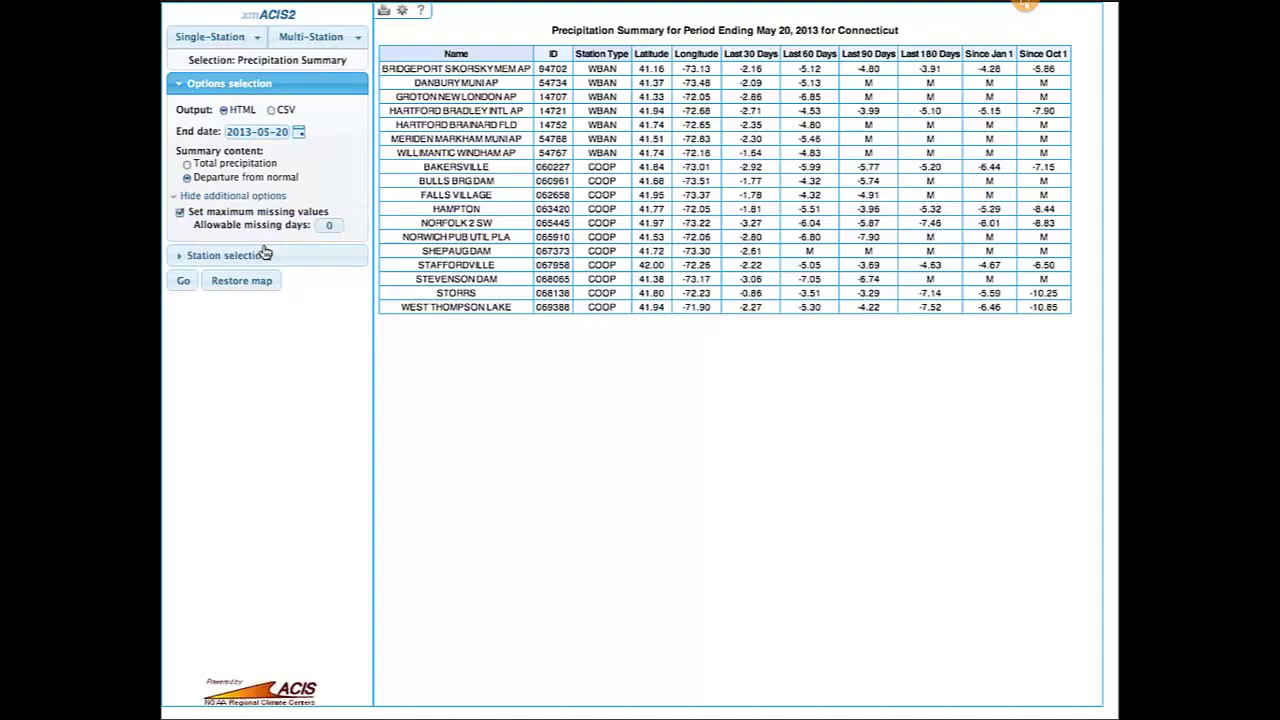
# Set allowable missing days to 10 and rerun the summary as total precipitation.
pyautogui.click(317, 229)
pyautogui.write('1')
pyautogui.click(187, 164)
pyautogui.click(184, 281)
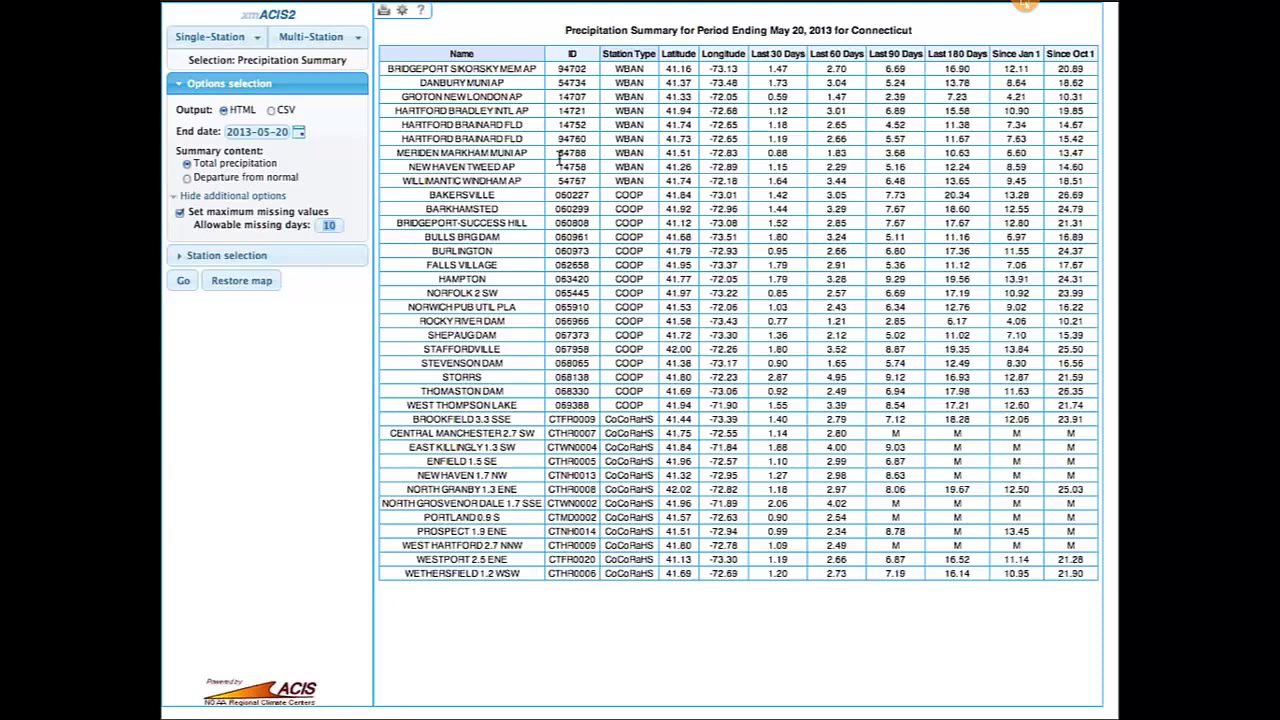
pyautogui.click(421, 11)
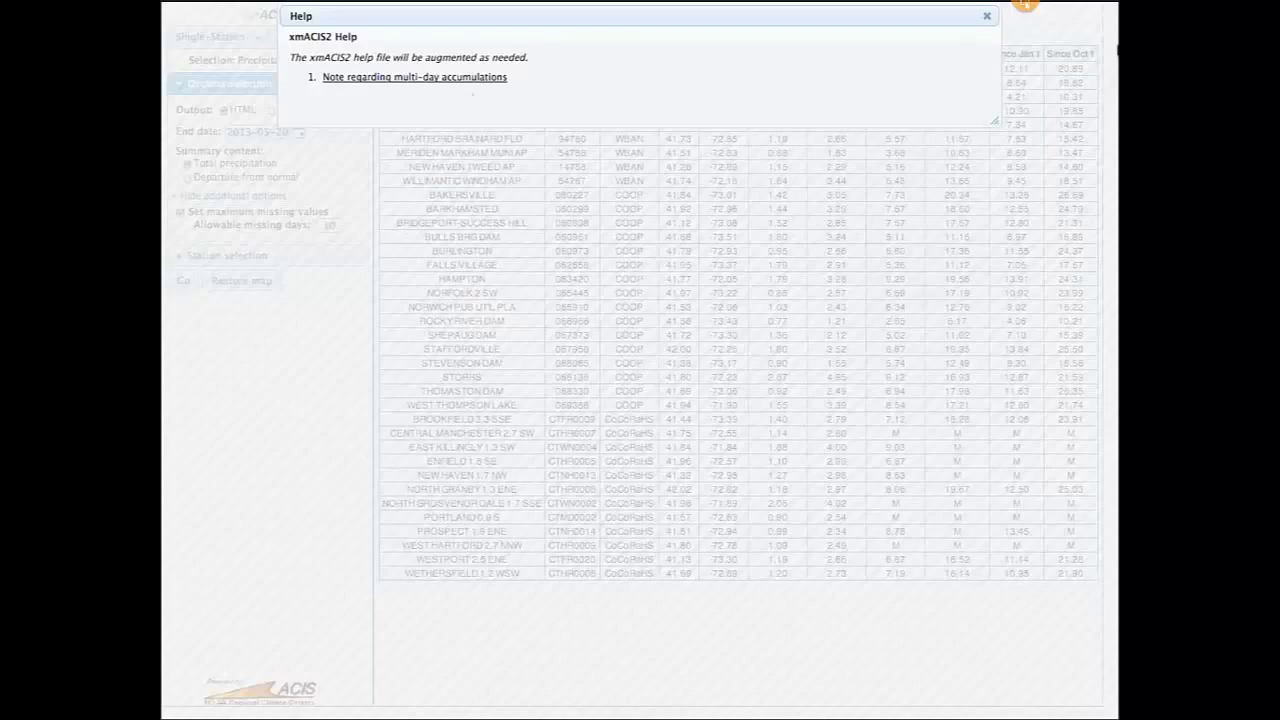
pyautogui.click(986, 19)
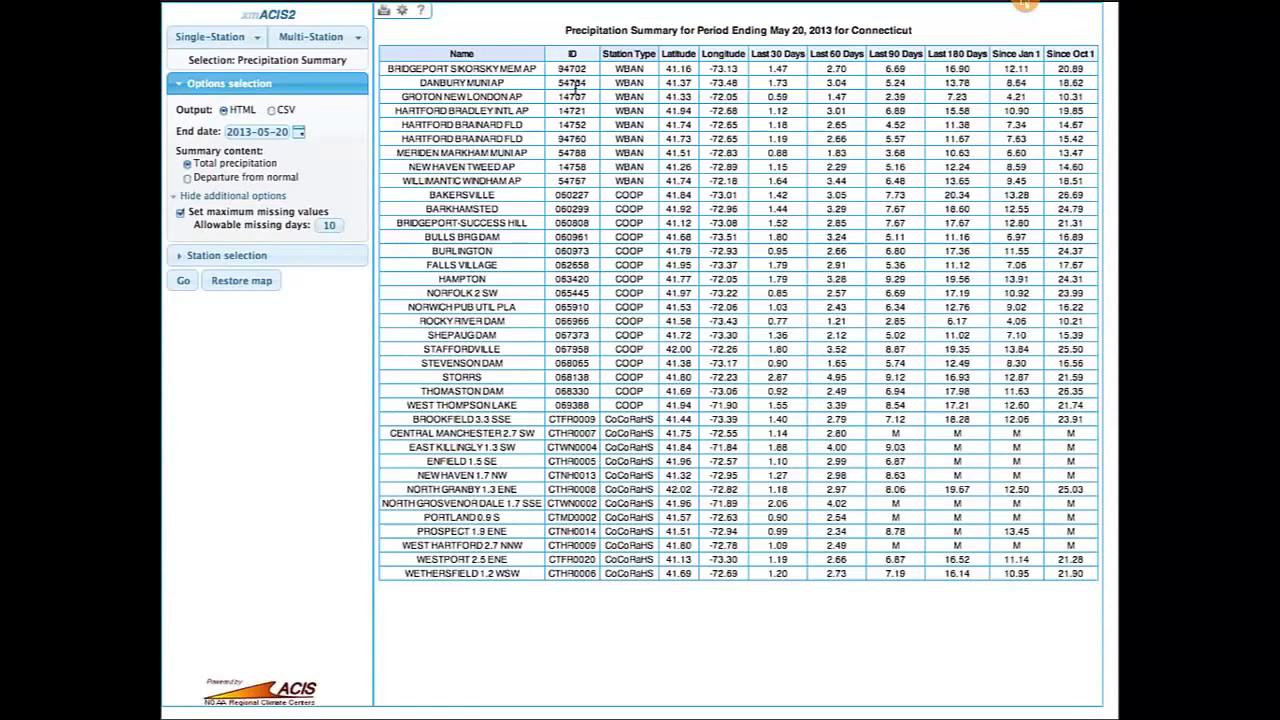
# Lower the base font size for results to 9 in the display settings.
pyautogui.click(402, 11)
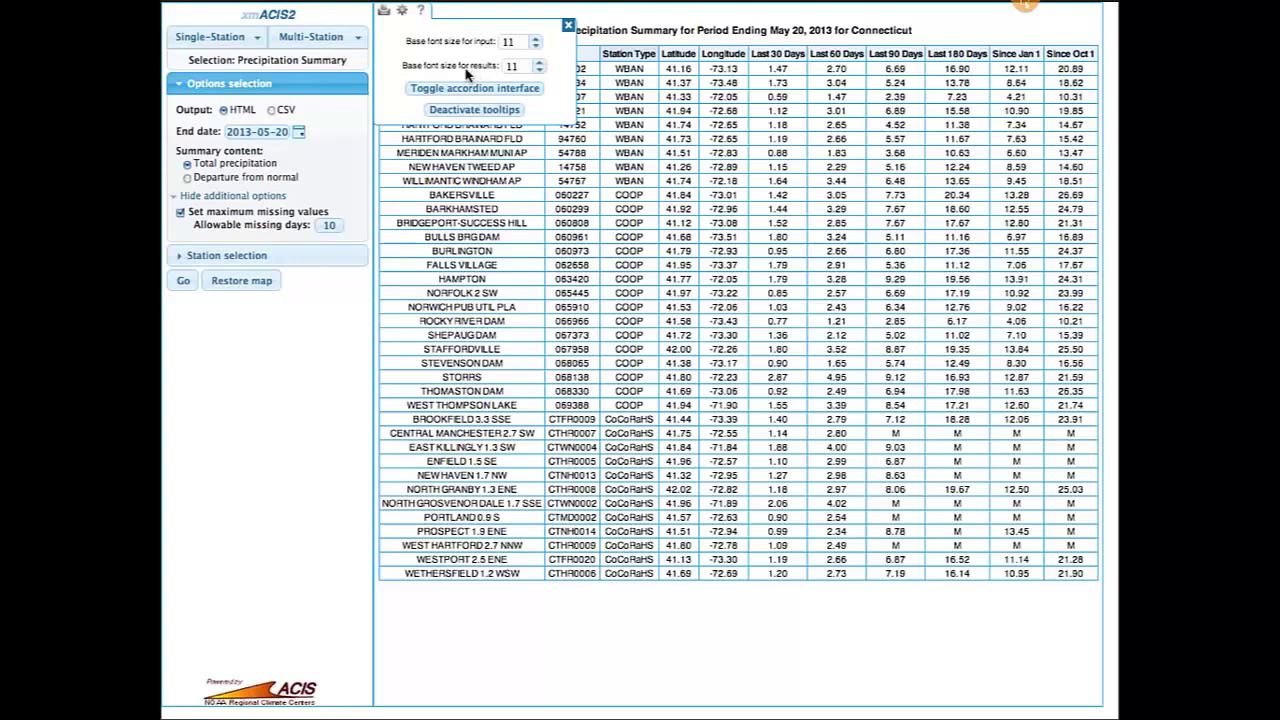
pyautogui.click(538, 70)
pyautogui.click(538, 70)
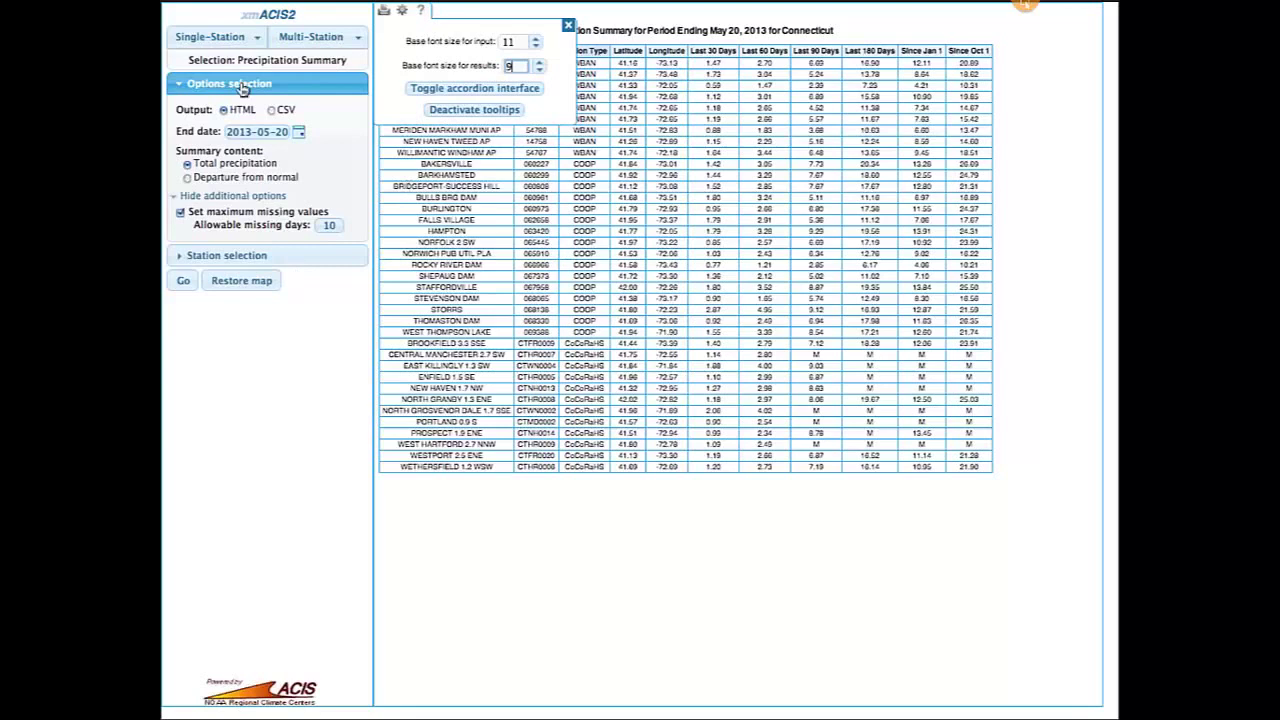
# Toggle the accordion interface so all sidebar option sections stay expanded together.
pyautogui.click(263, 257)
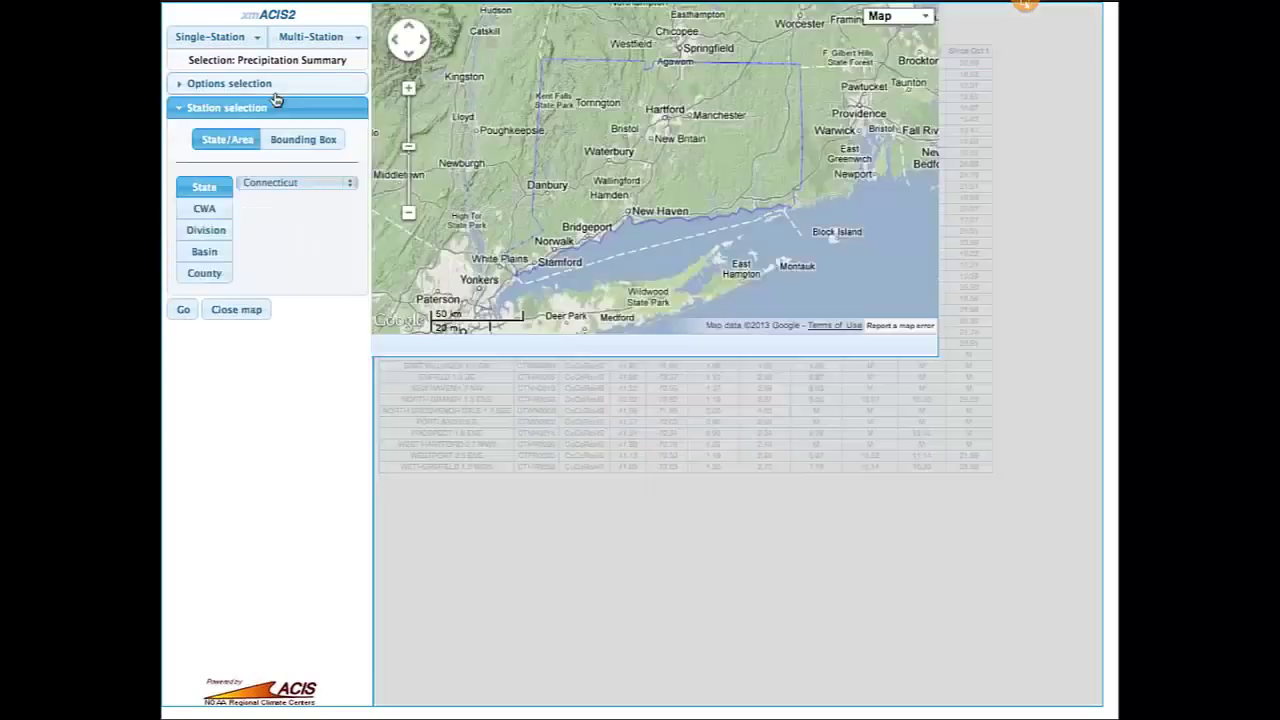
pyautogui.click(275, 86)
pyautogui.click(401, 10)
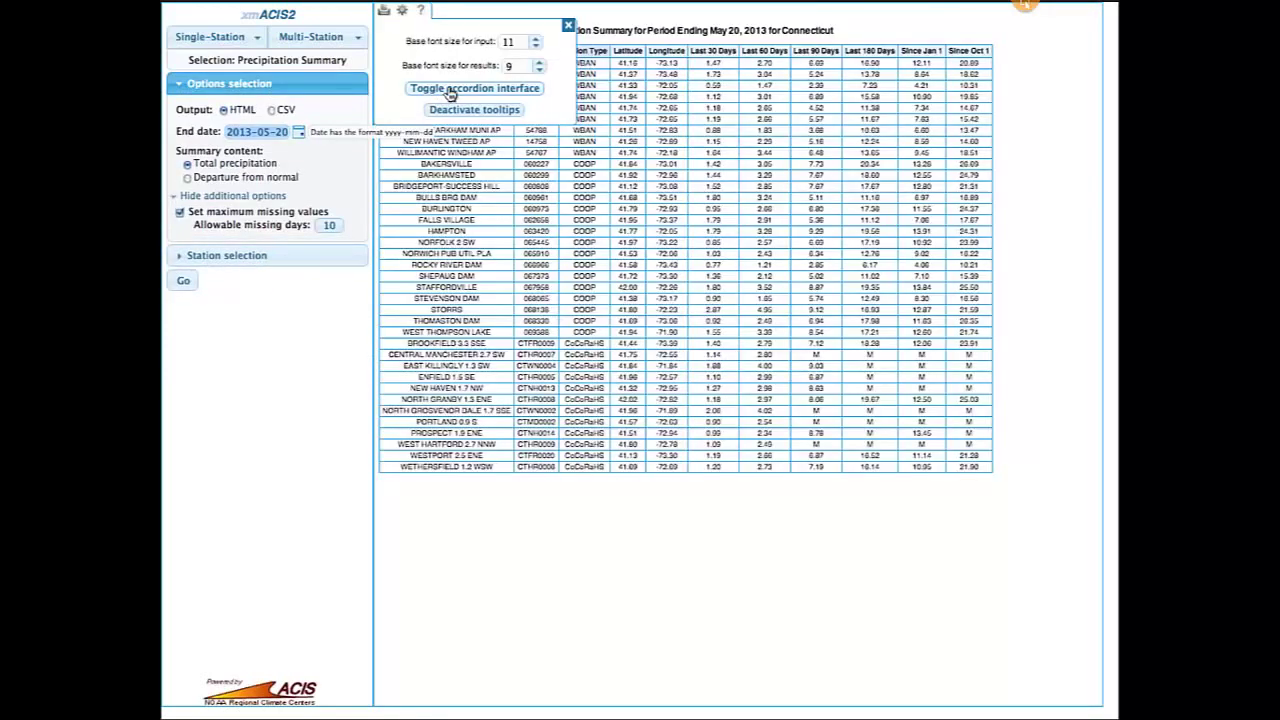
pyautogui.click(450, 95)
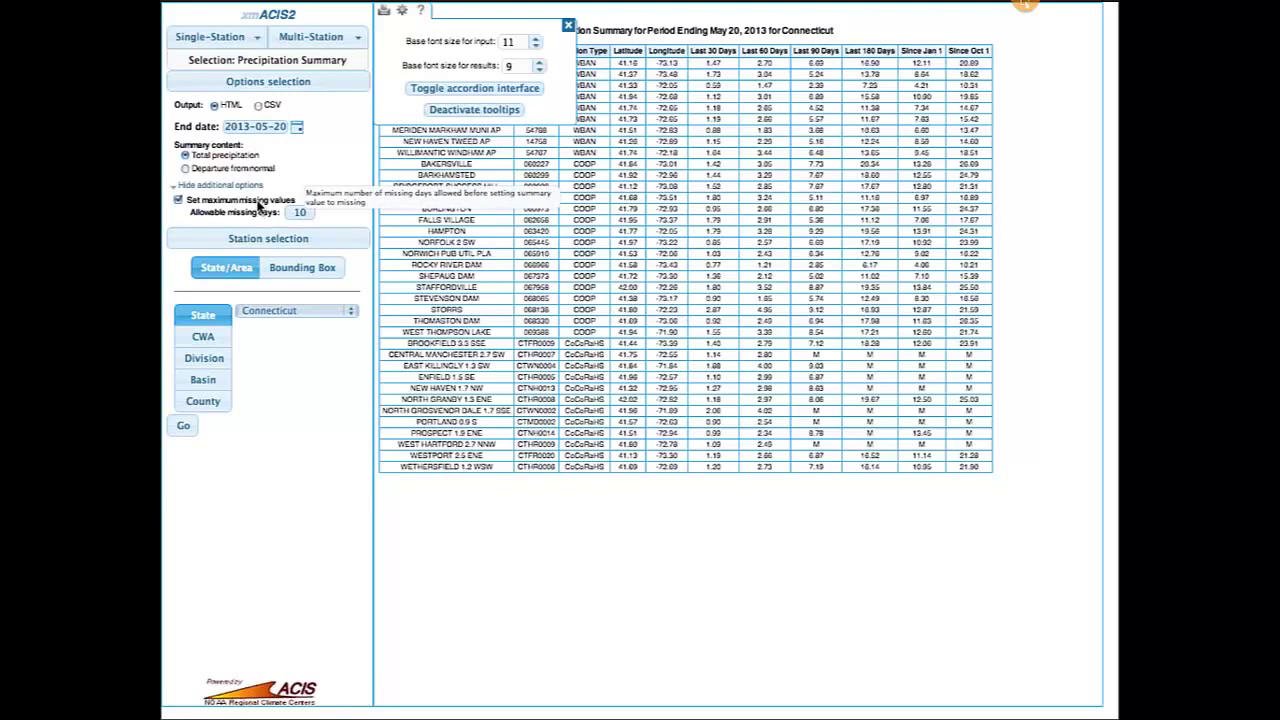
# Deactivate tooltips, then bring up a print preview of the precipitation table.
pyautogui.click(495, 112)
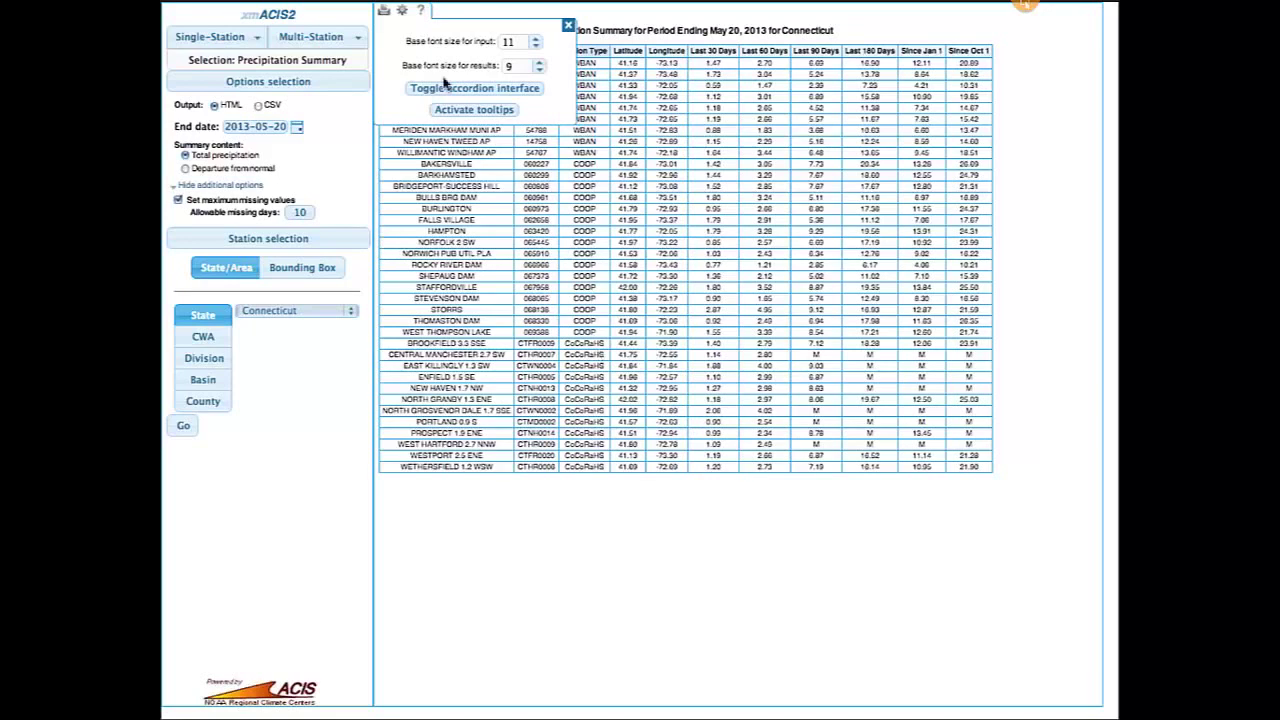
pyautogui.click(383, 12)
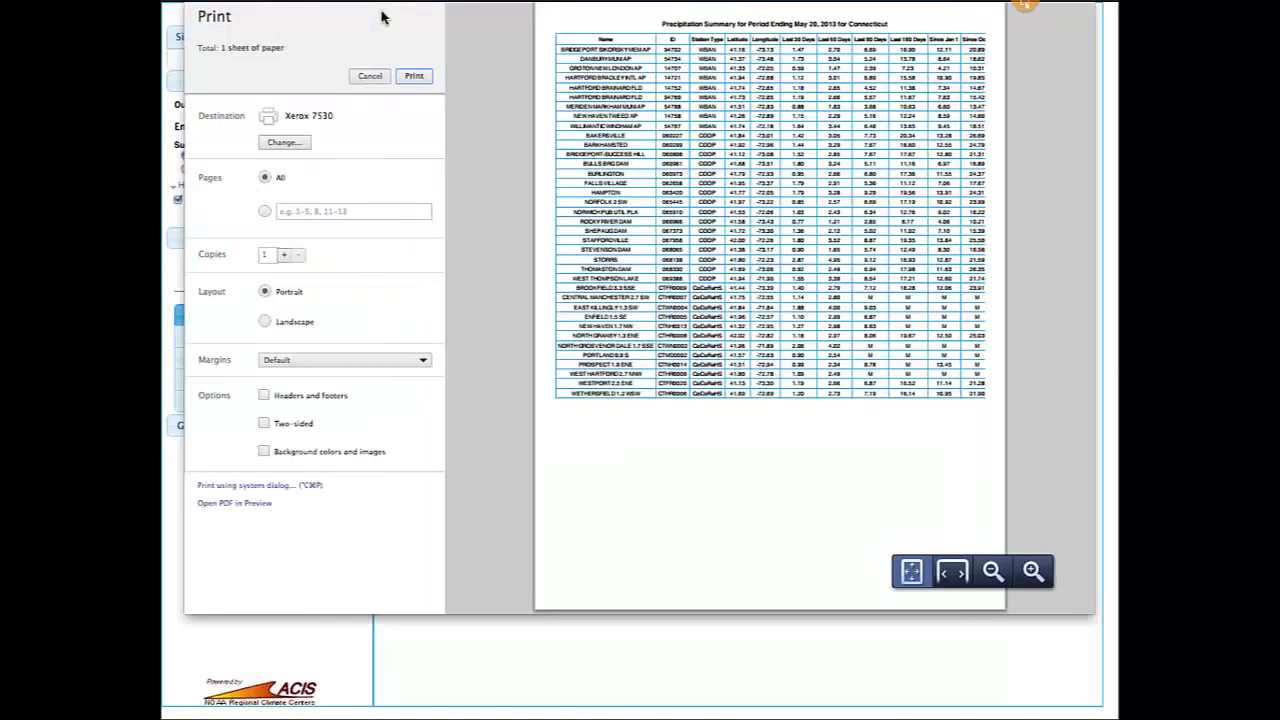
# Cancel the print dialog and close the display settings popup.
pyautogui.click(368, 77)
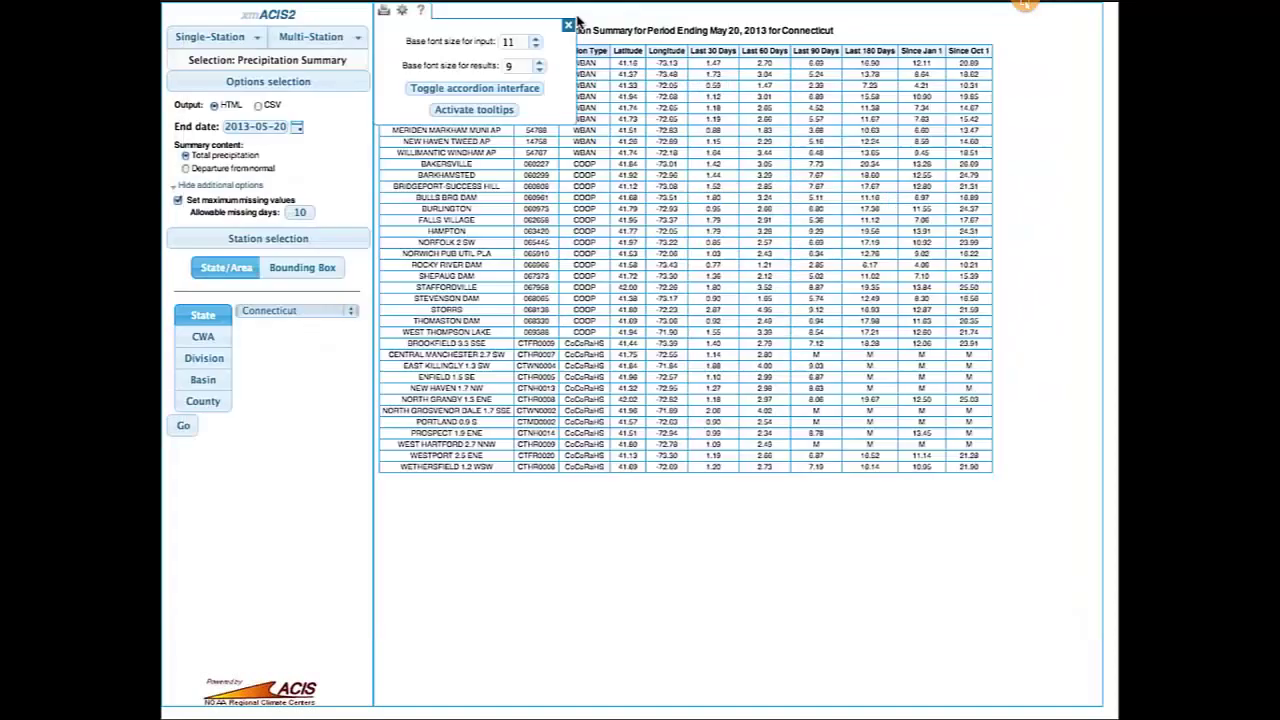
pyautogui.click(568, 27)
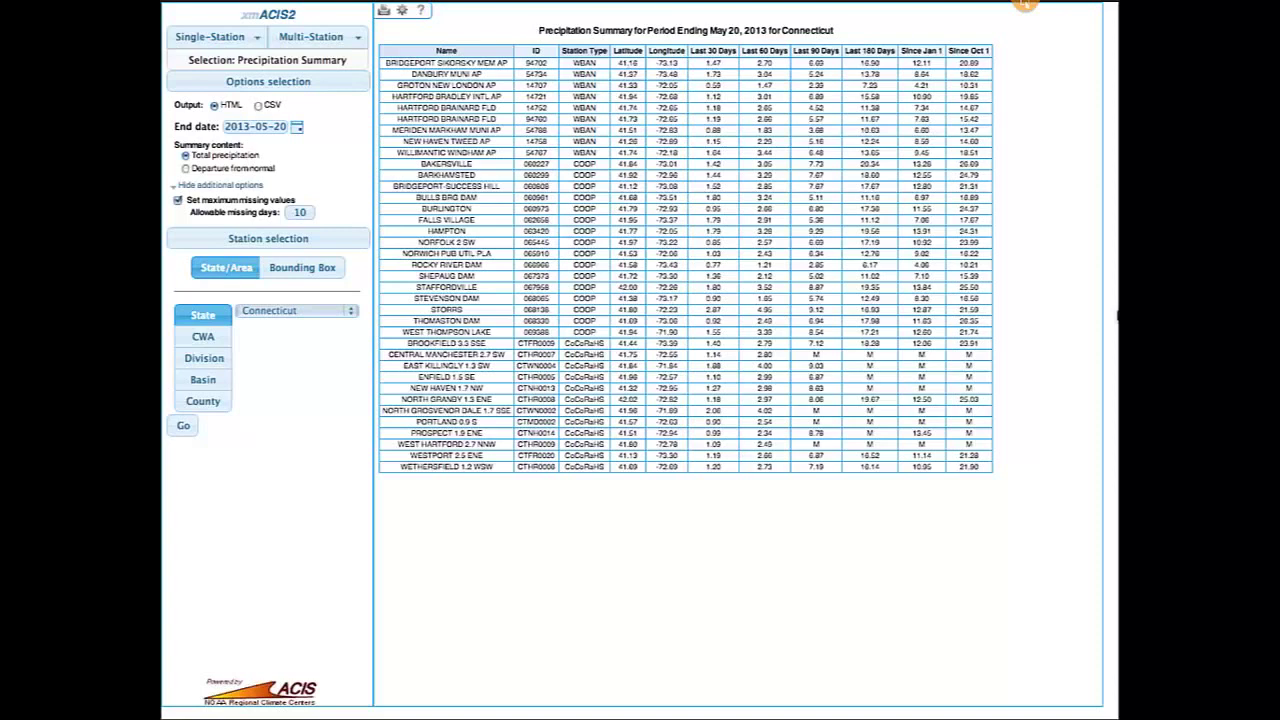
# Switch to the xmACIS2_intro.pptx presentation in PowerPoint.
pyautogui.moveTo(617, 38)
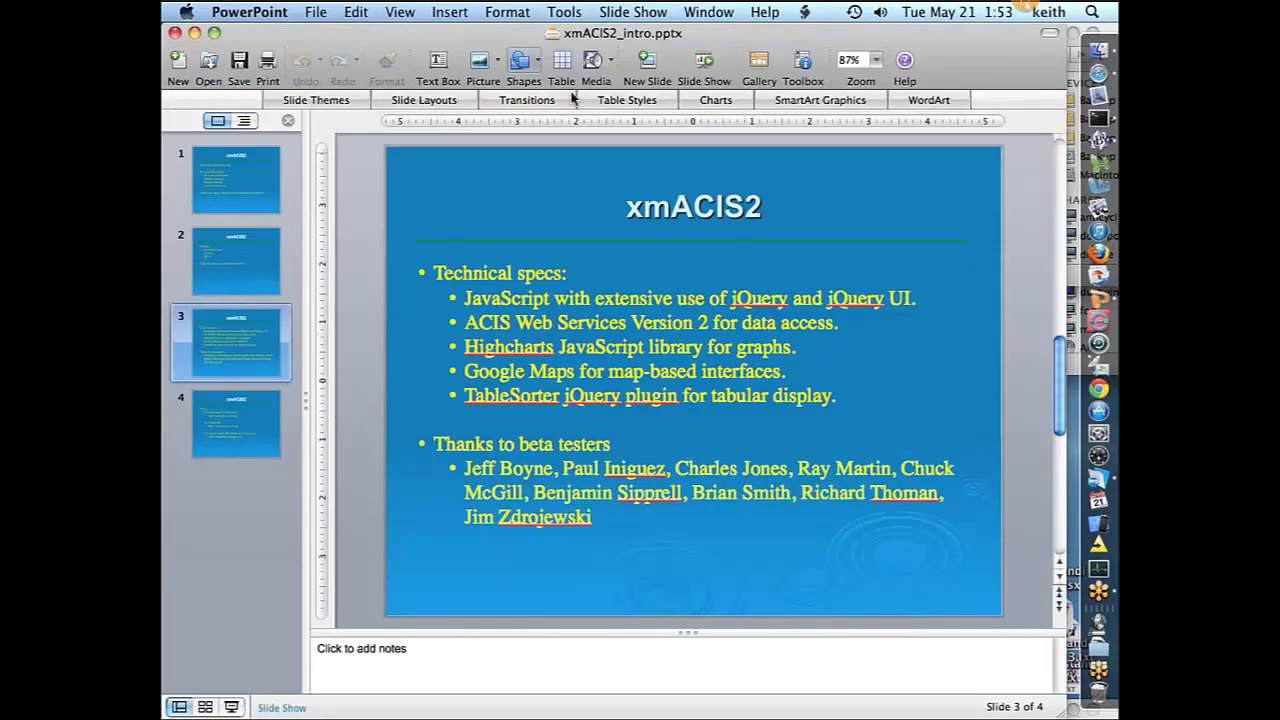
# Play the xmACIS2_intro slide show through to the URLs slide, then exit it.
pyautogui.click(703, 62)
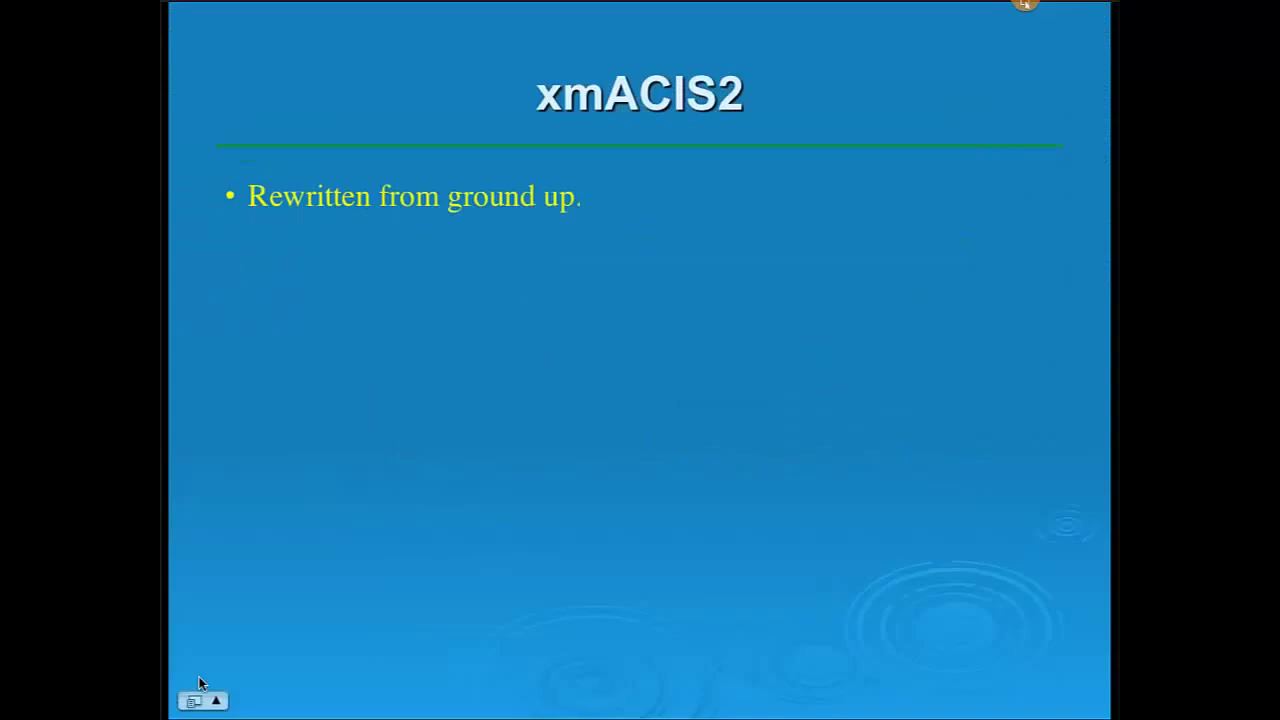
pyautogui.click(277, 536)
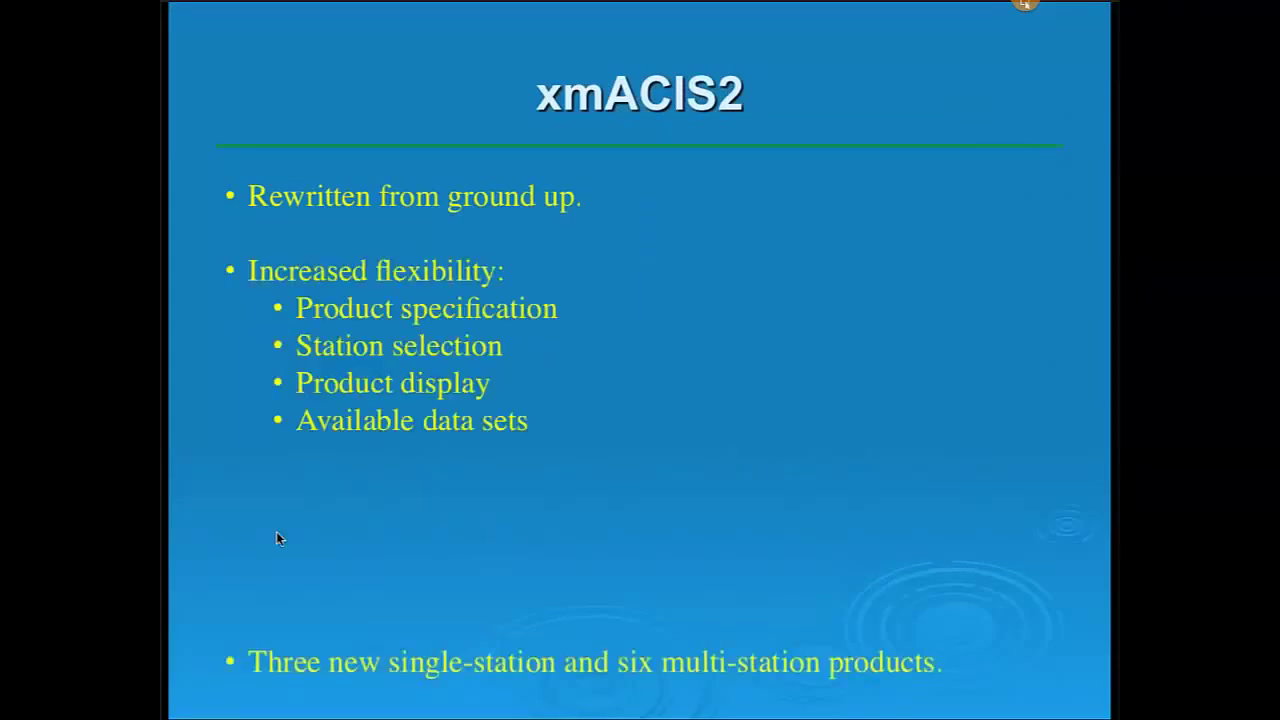
pyautogui.click(277, 538)
pyautogui.click(277, 537)
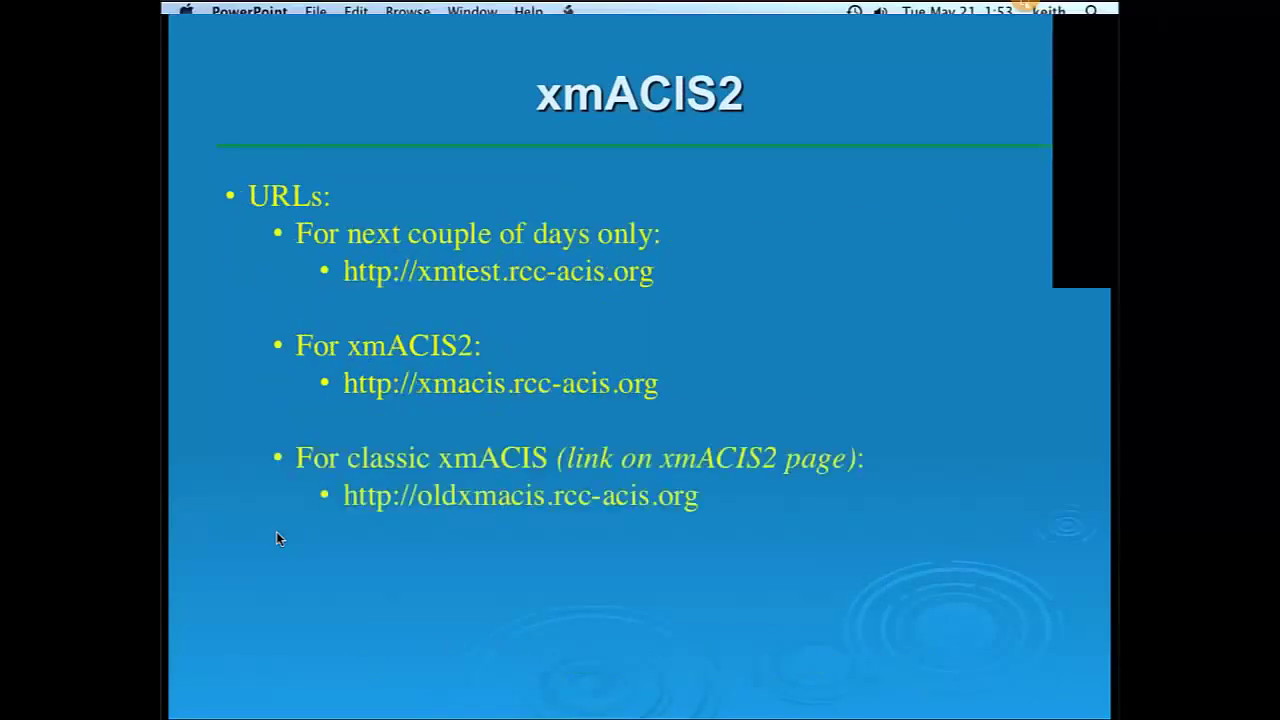
pyautogui.press('Escape')
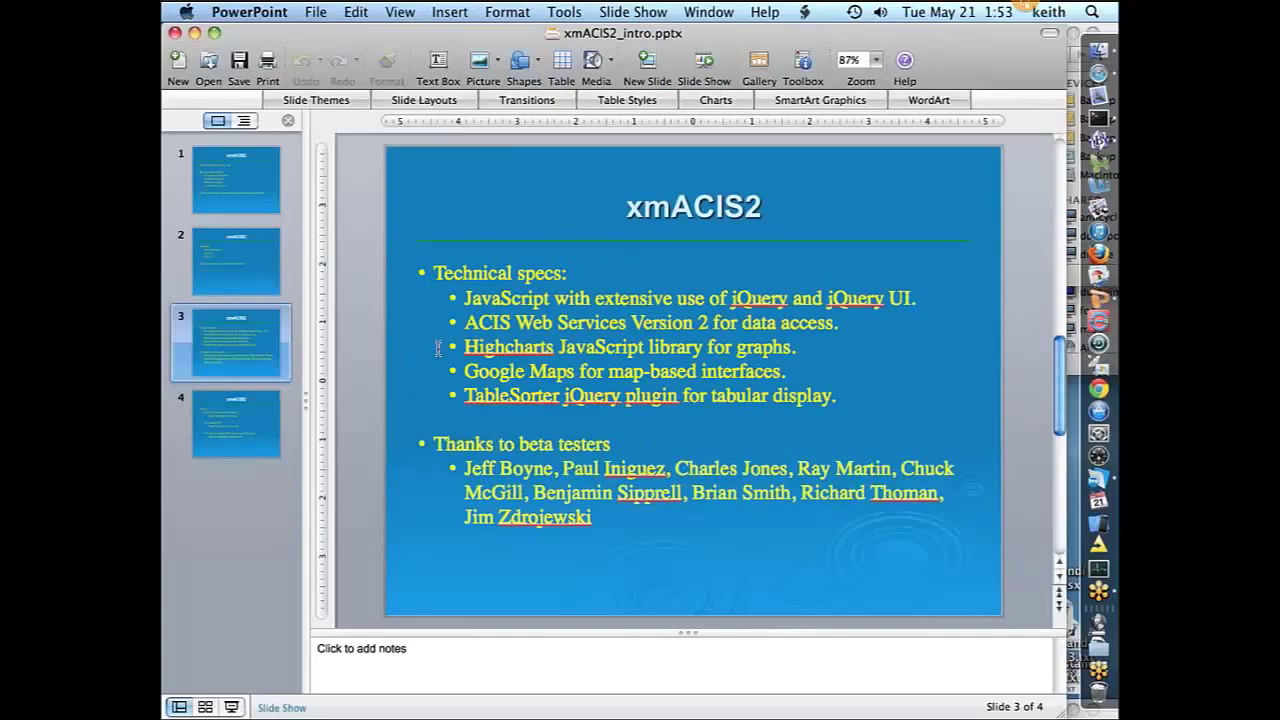
# Restart the slide show and advance to the supported-browsers slide.
pyautogui.click(700, 68)
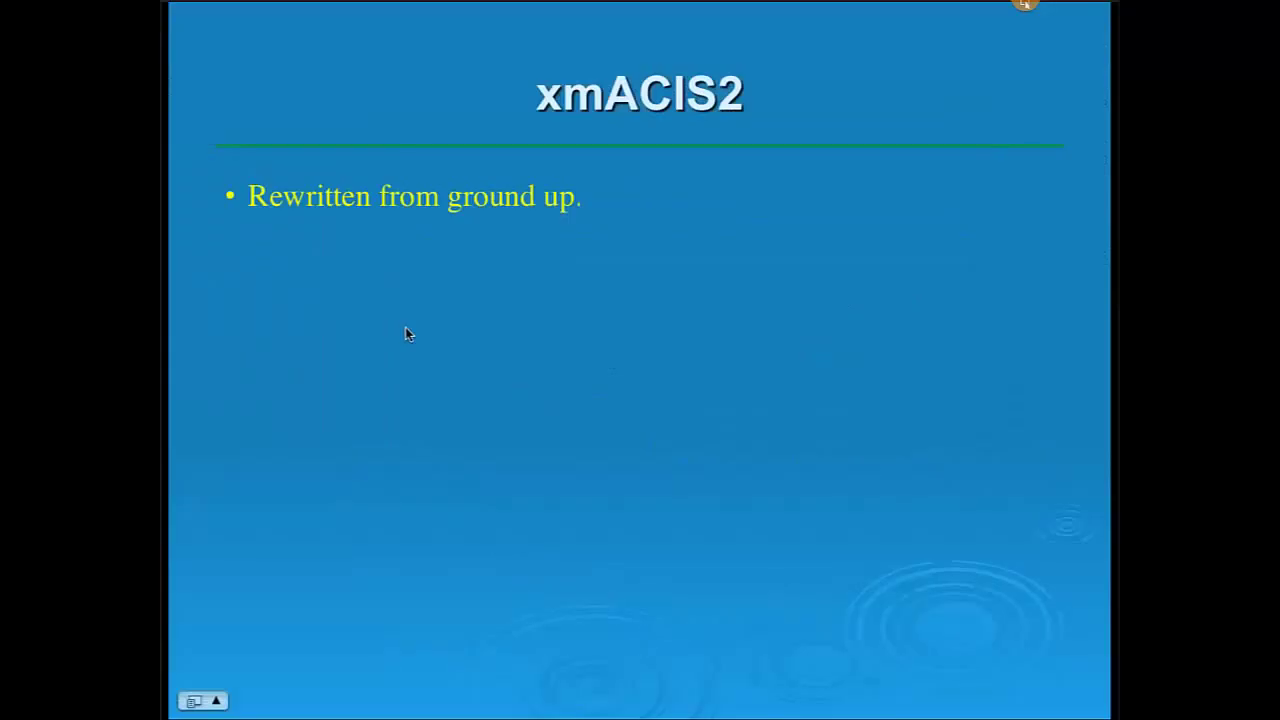
pyautogui.click(405, 327)
pyautogui.click(405, 330)
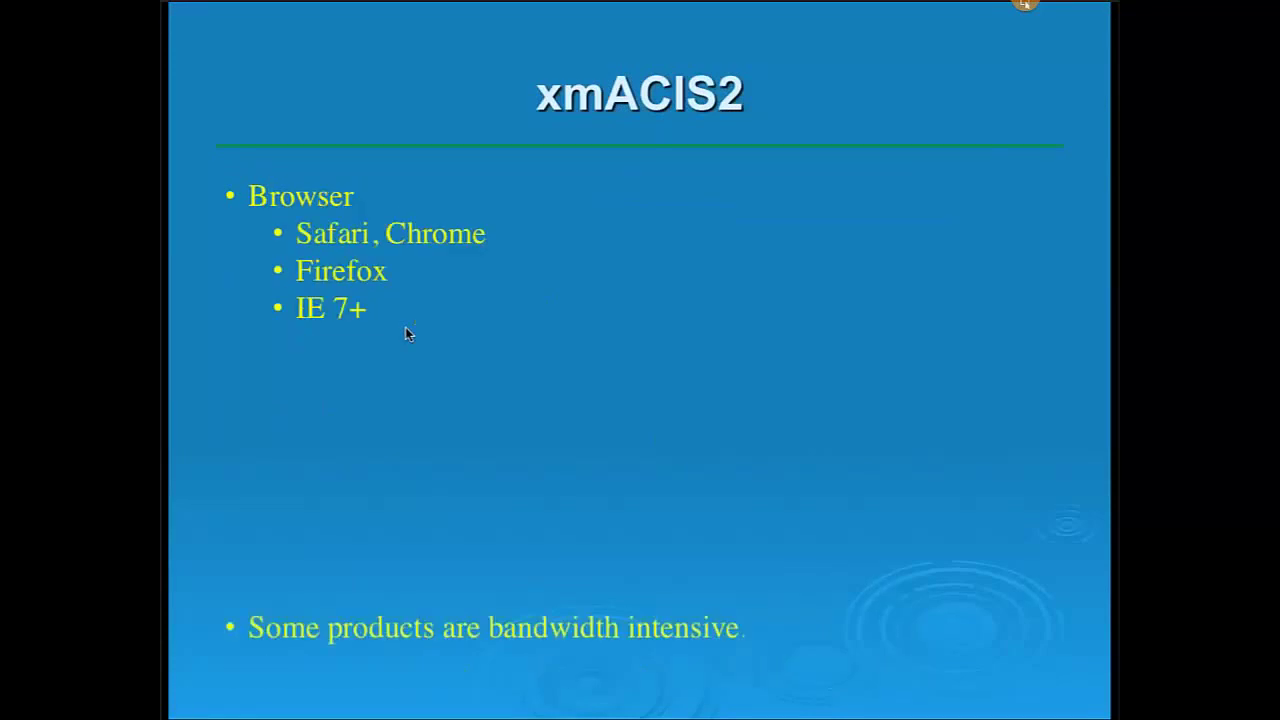